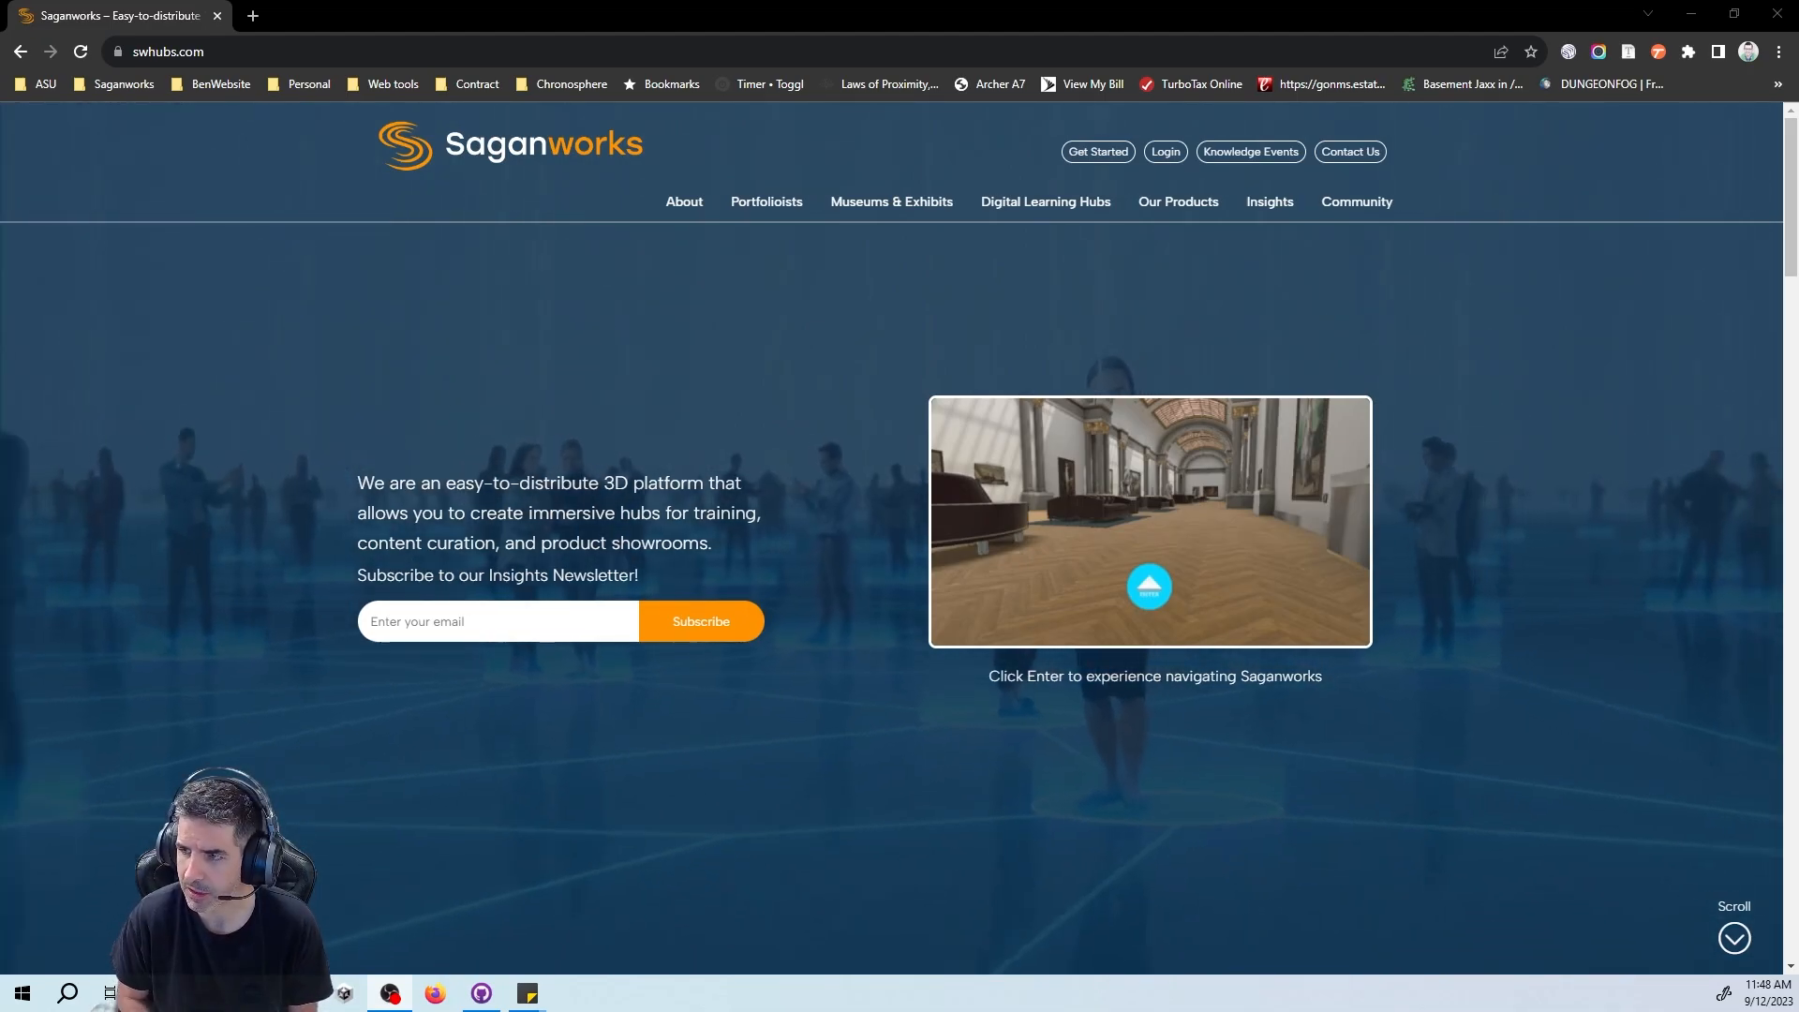
# Put the browser in full screen and go to the Saganworks Get Started sign-up page.
pyautogui.press('F11')
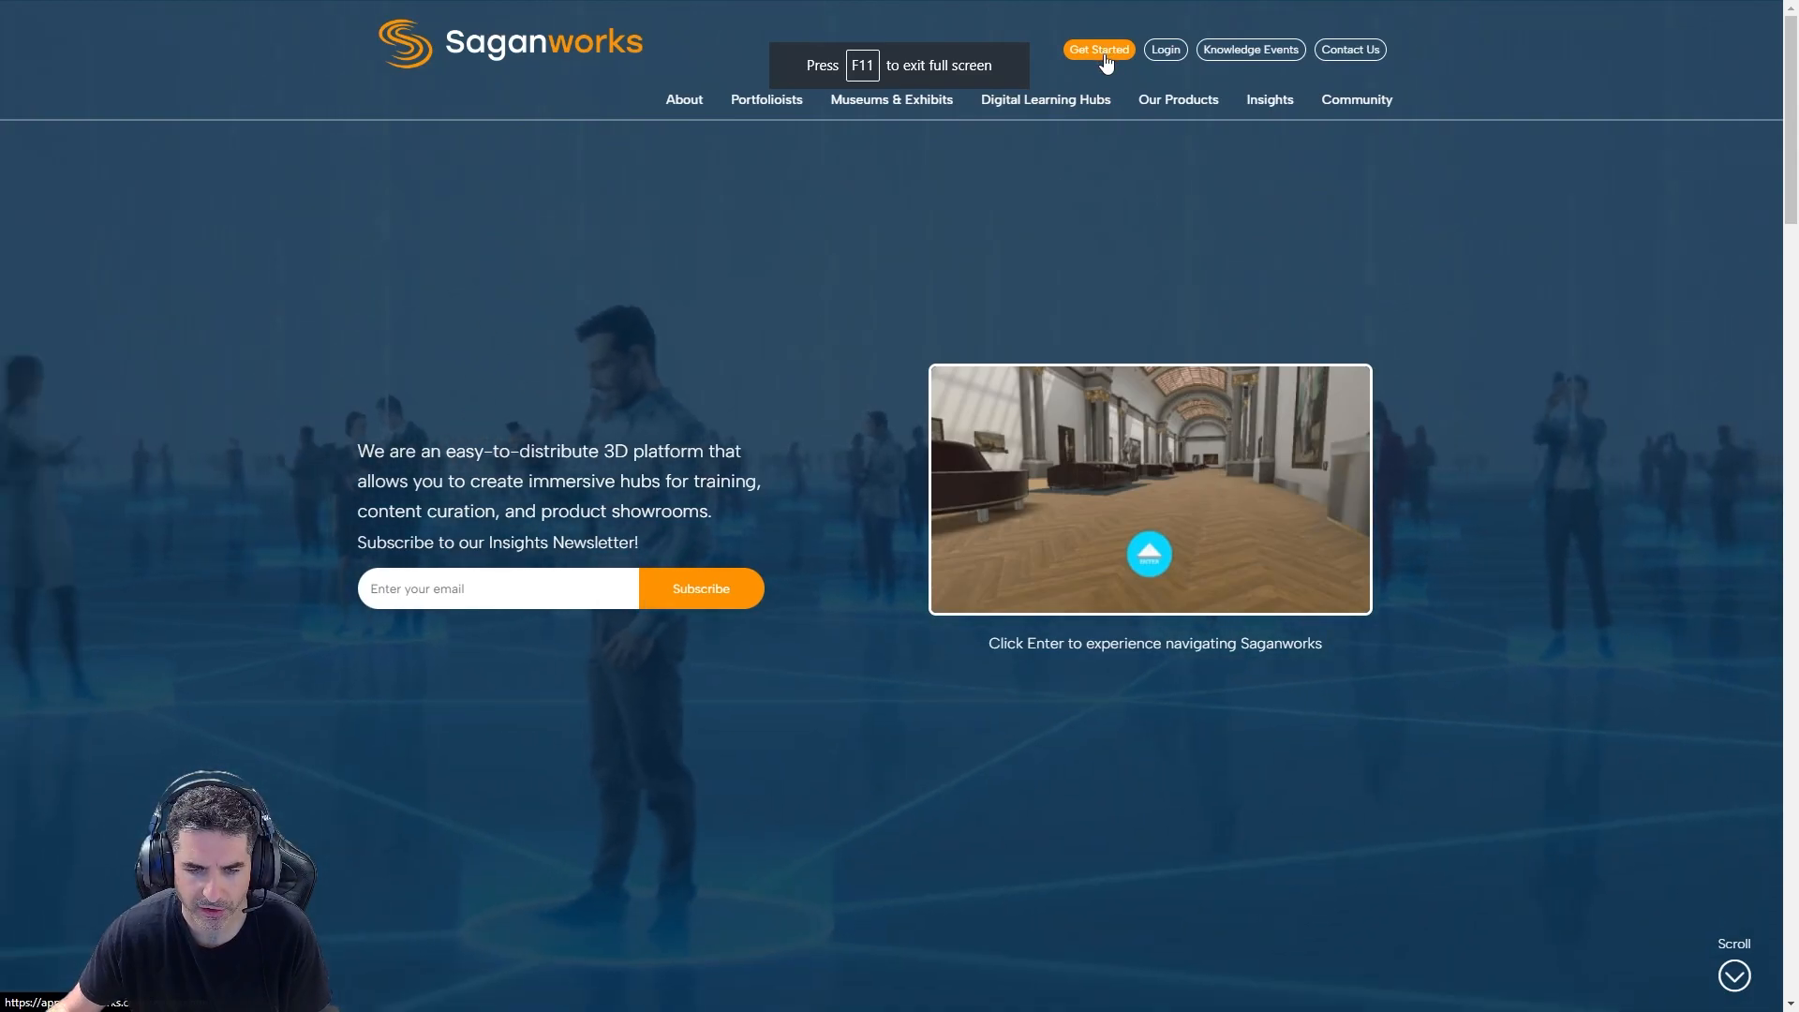
pyautogui.click(1104, 50)
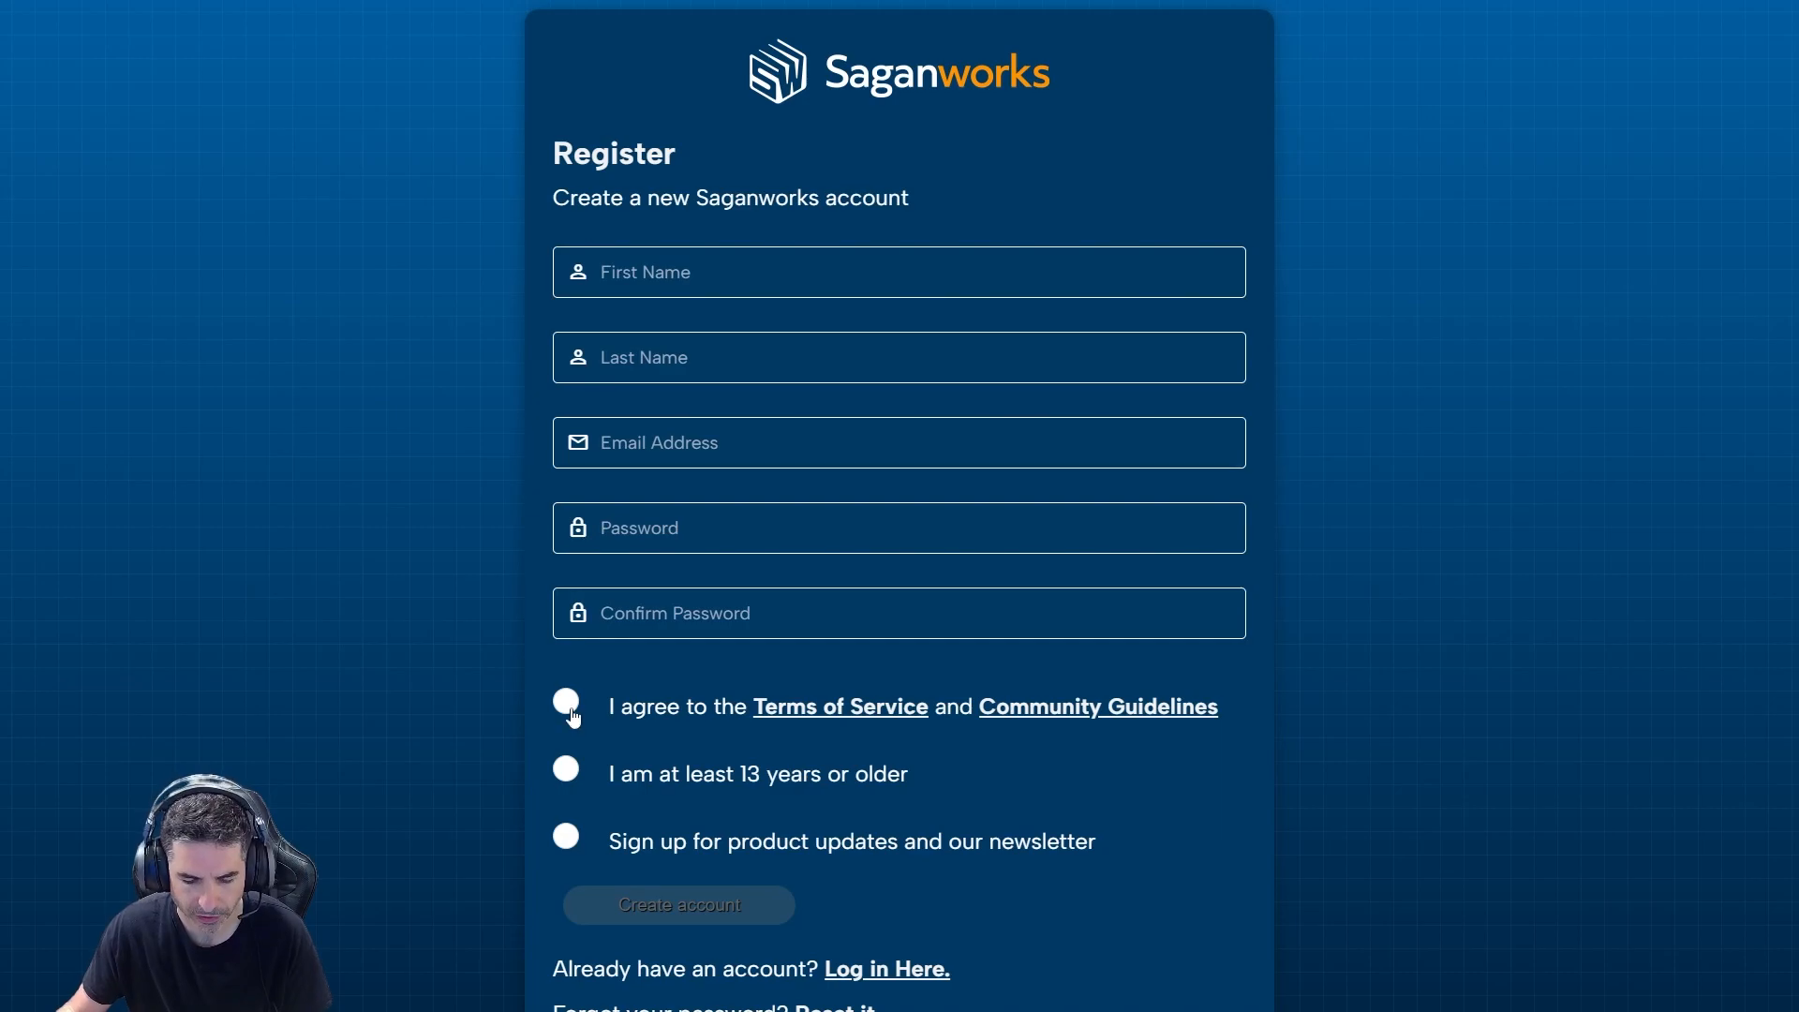
# Switch to the login form, enter the account e-mail and password, and sign in.
pyautogui.scroll(-1, 886, 909)
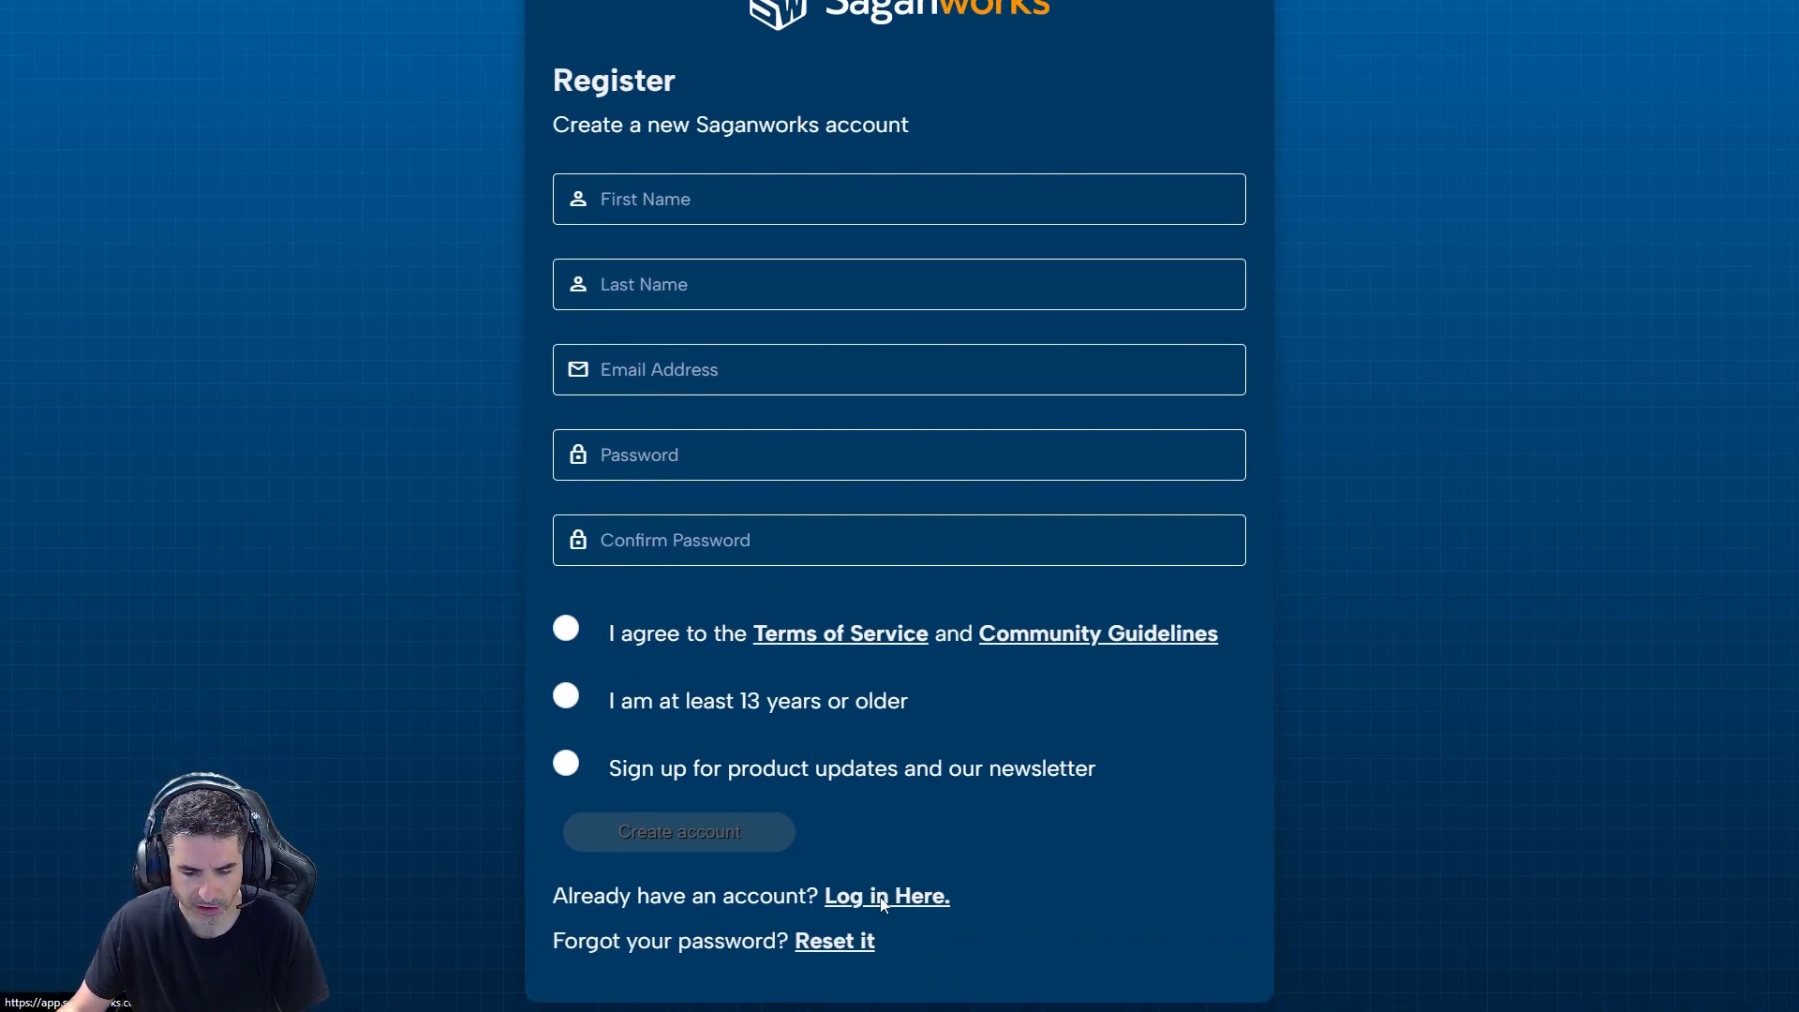
pyautogui.click(883, 897)
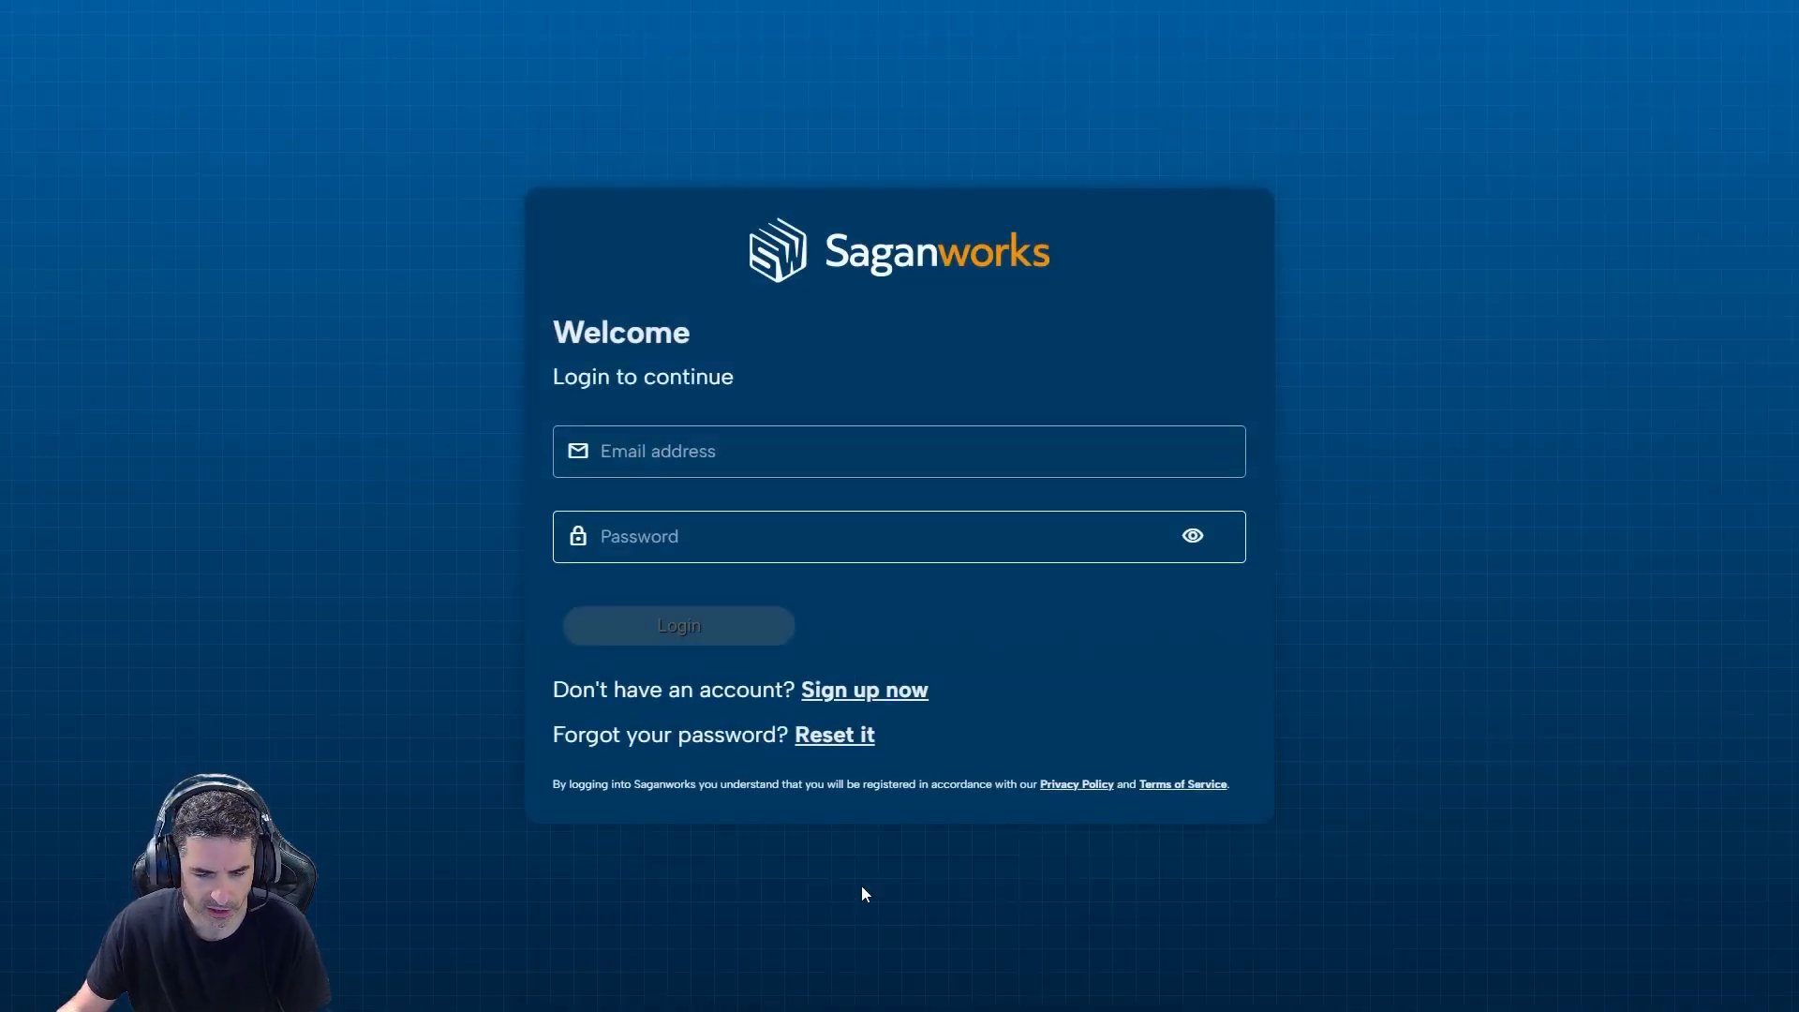
pyautogui.click(662, 469)
pyautogui.write('ben')
pyautogui.write('.maz')
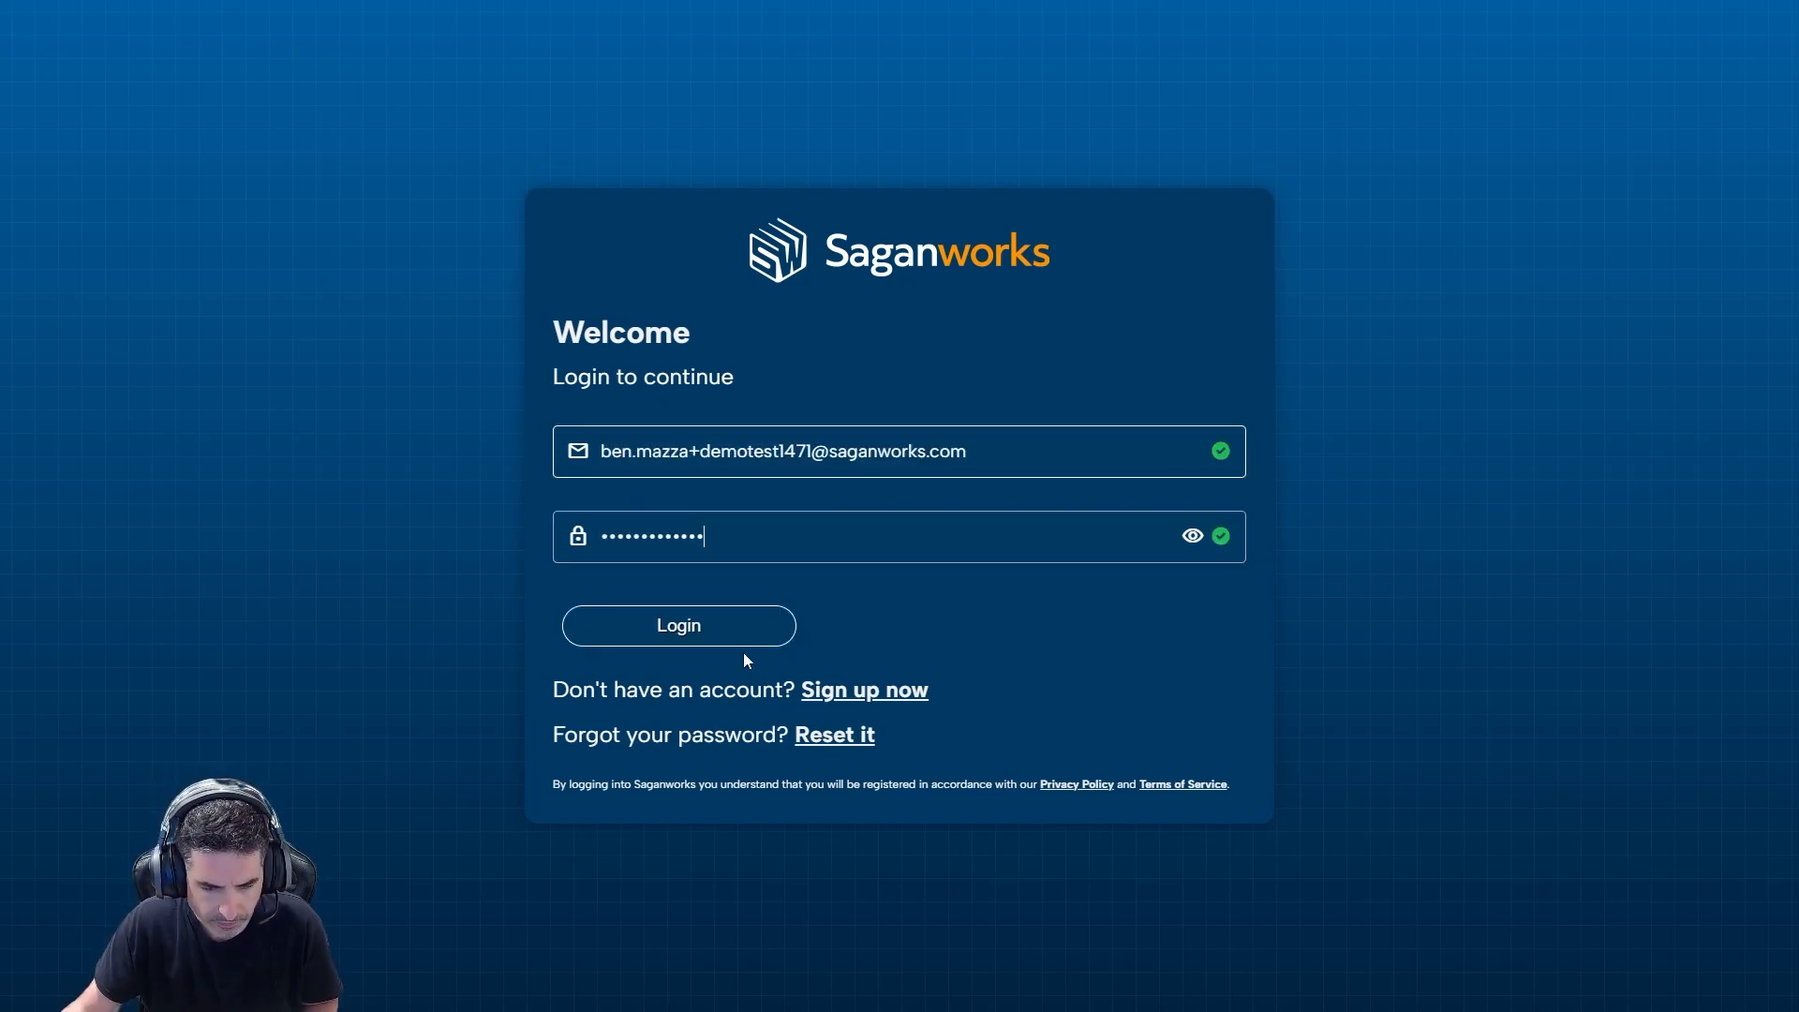
pyautogui.click(740, 641)
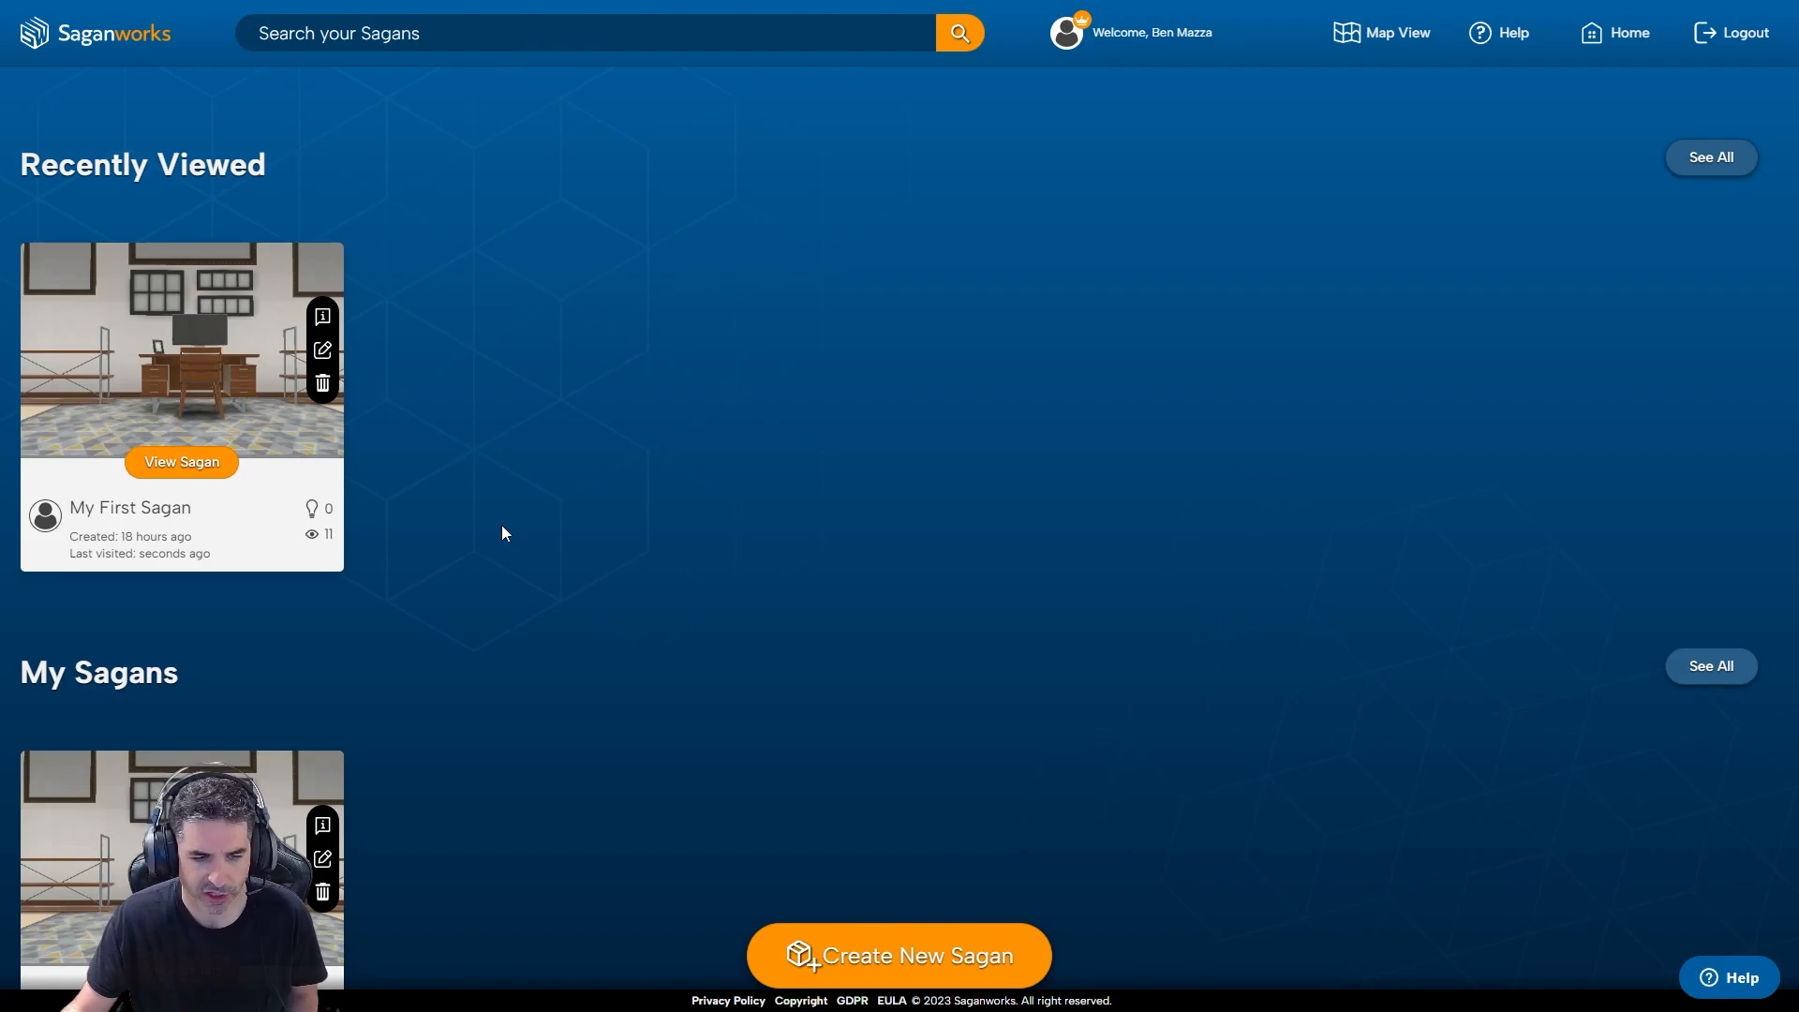
# Open My First Sagan from its Recently Viewed card on the dashboard.
pyautogui.click(183, 480)
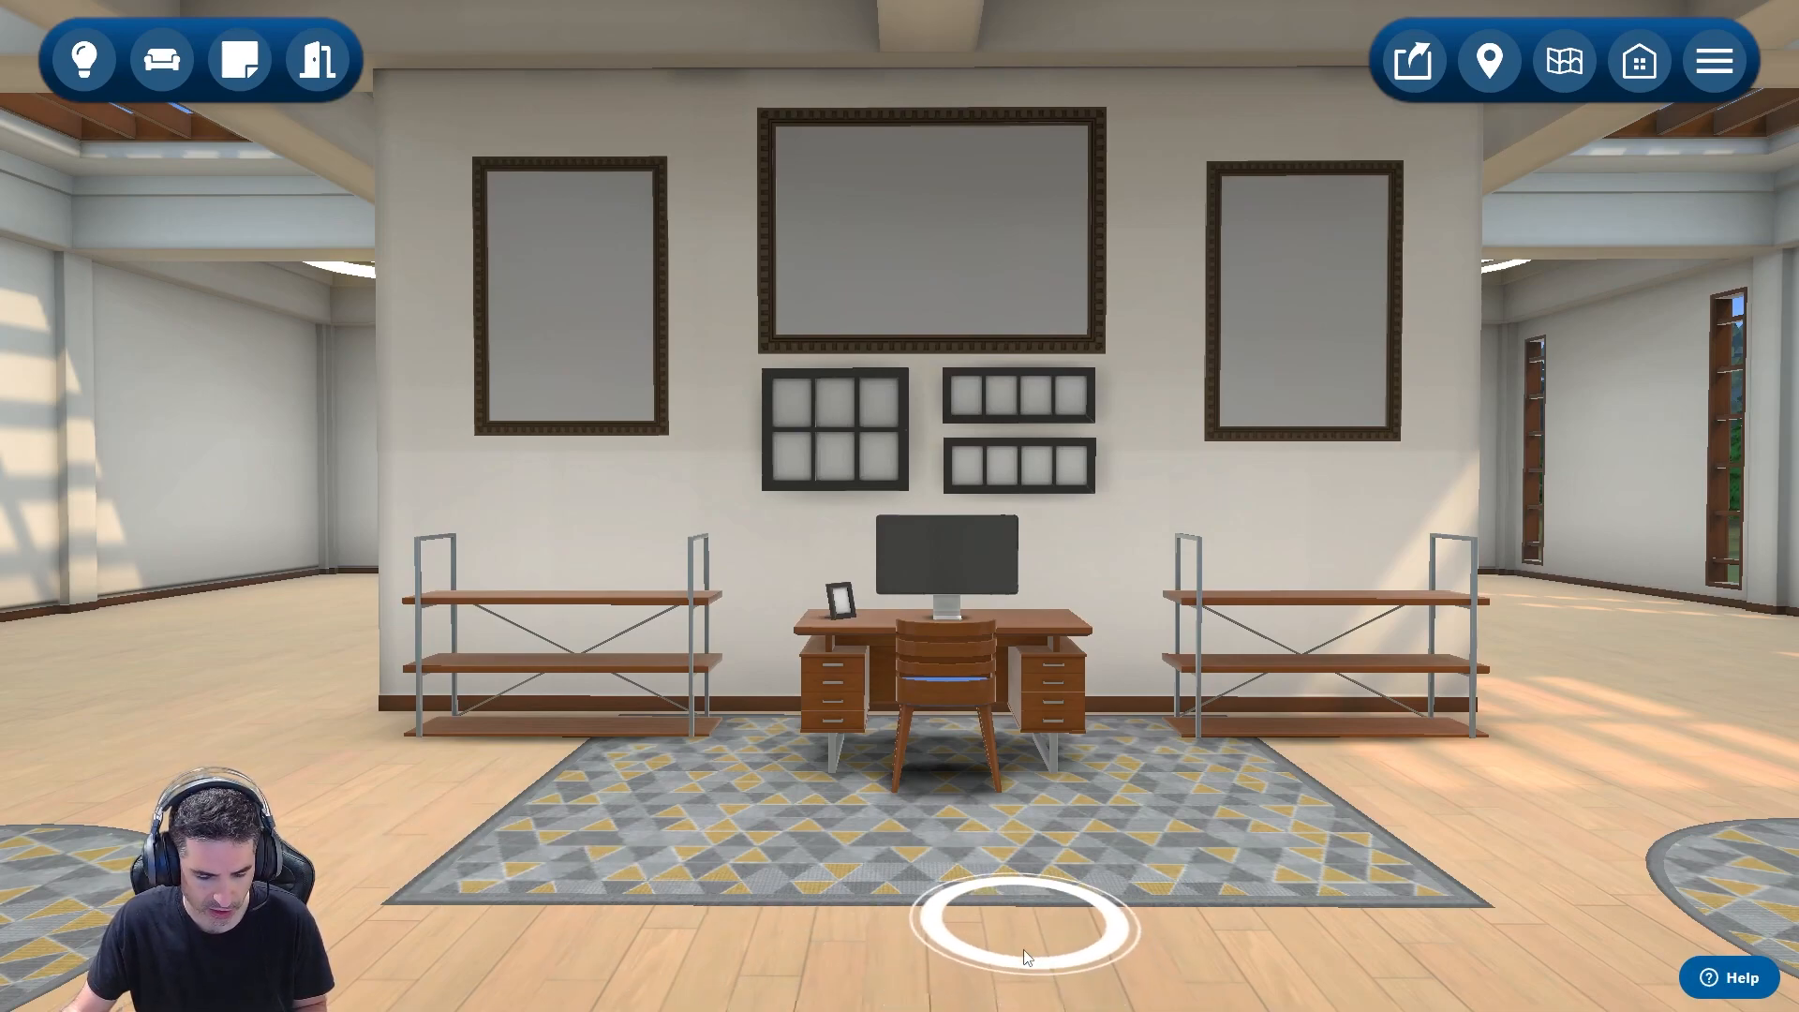
# Look around and walk past the left shelf and desk toward the frames wall.
pyautogui.moveTo(1003, 941); pyautogui.dragTo(1038, 918)
pyautogui.press('w')
pyautogui.press('s')
pyautogui.press('w')
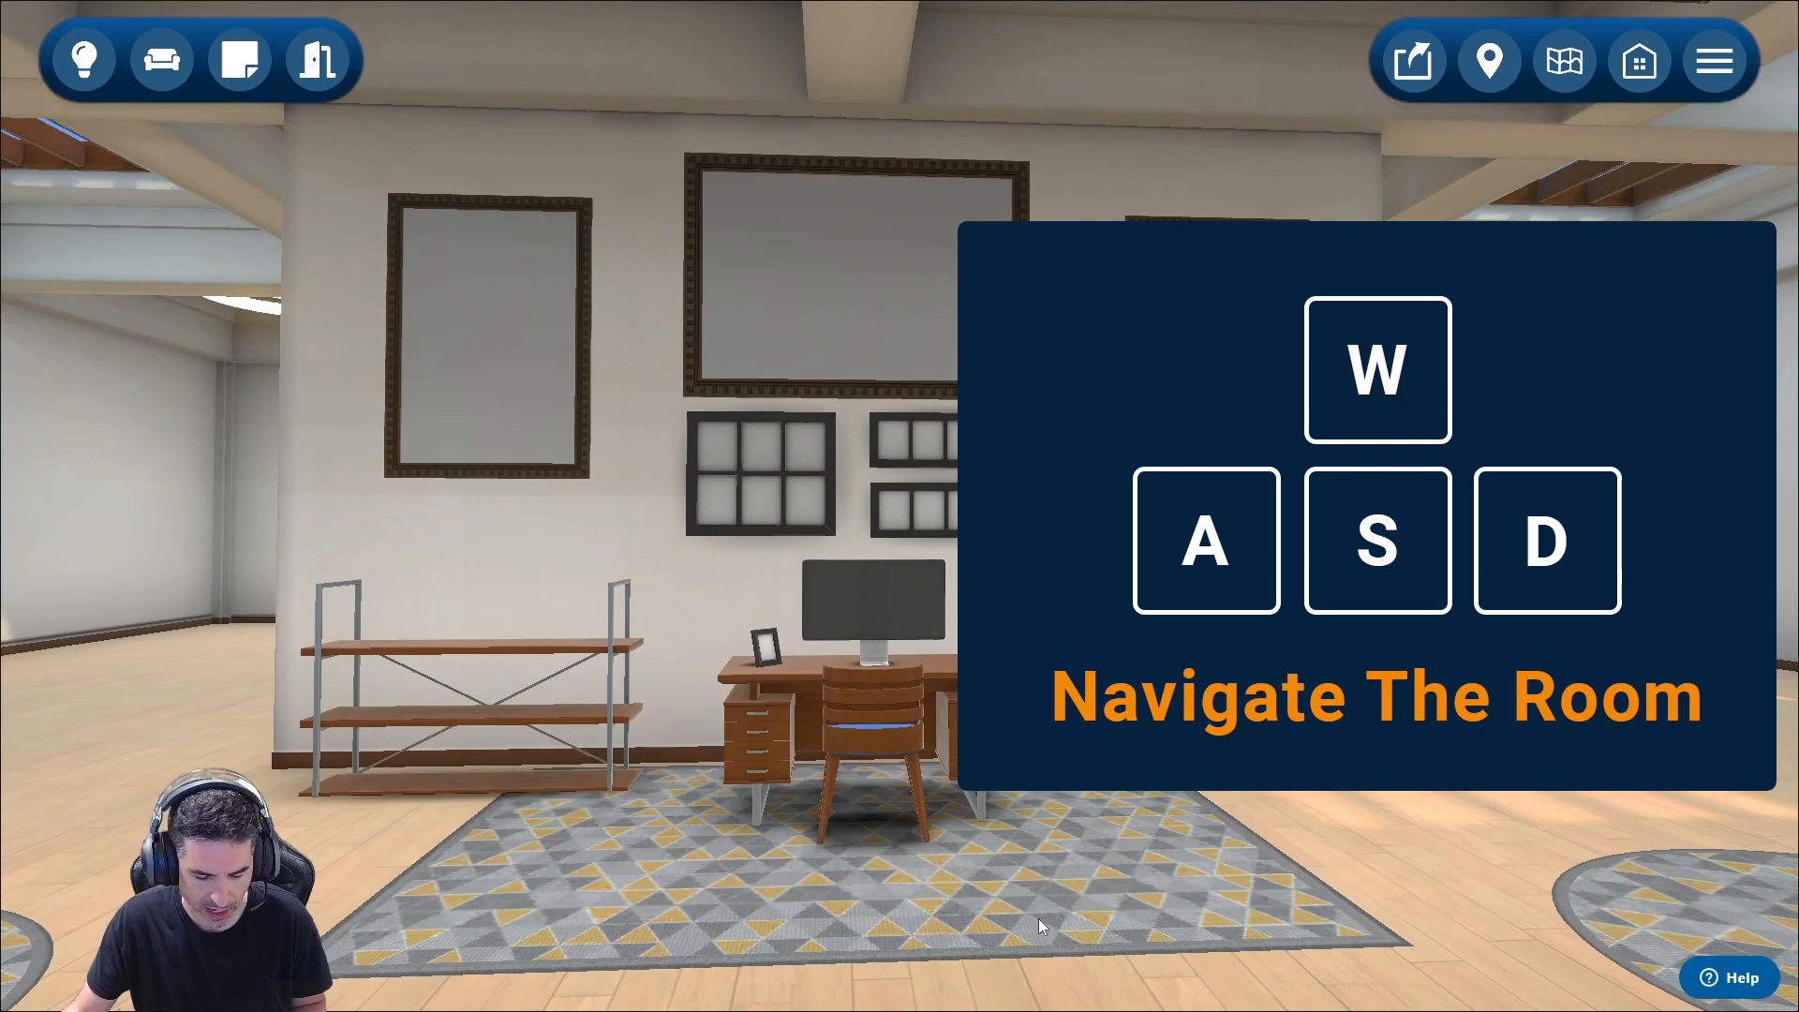
pyautogui.press('a')
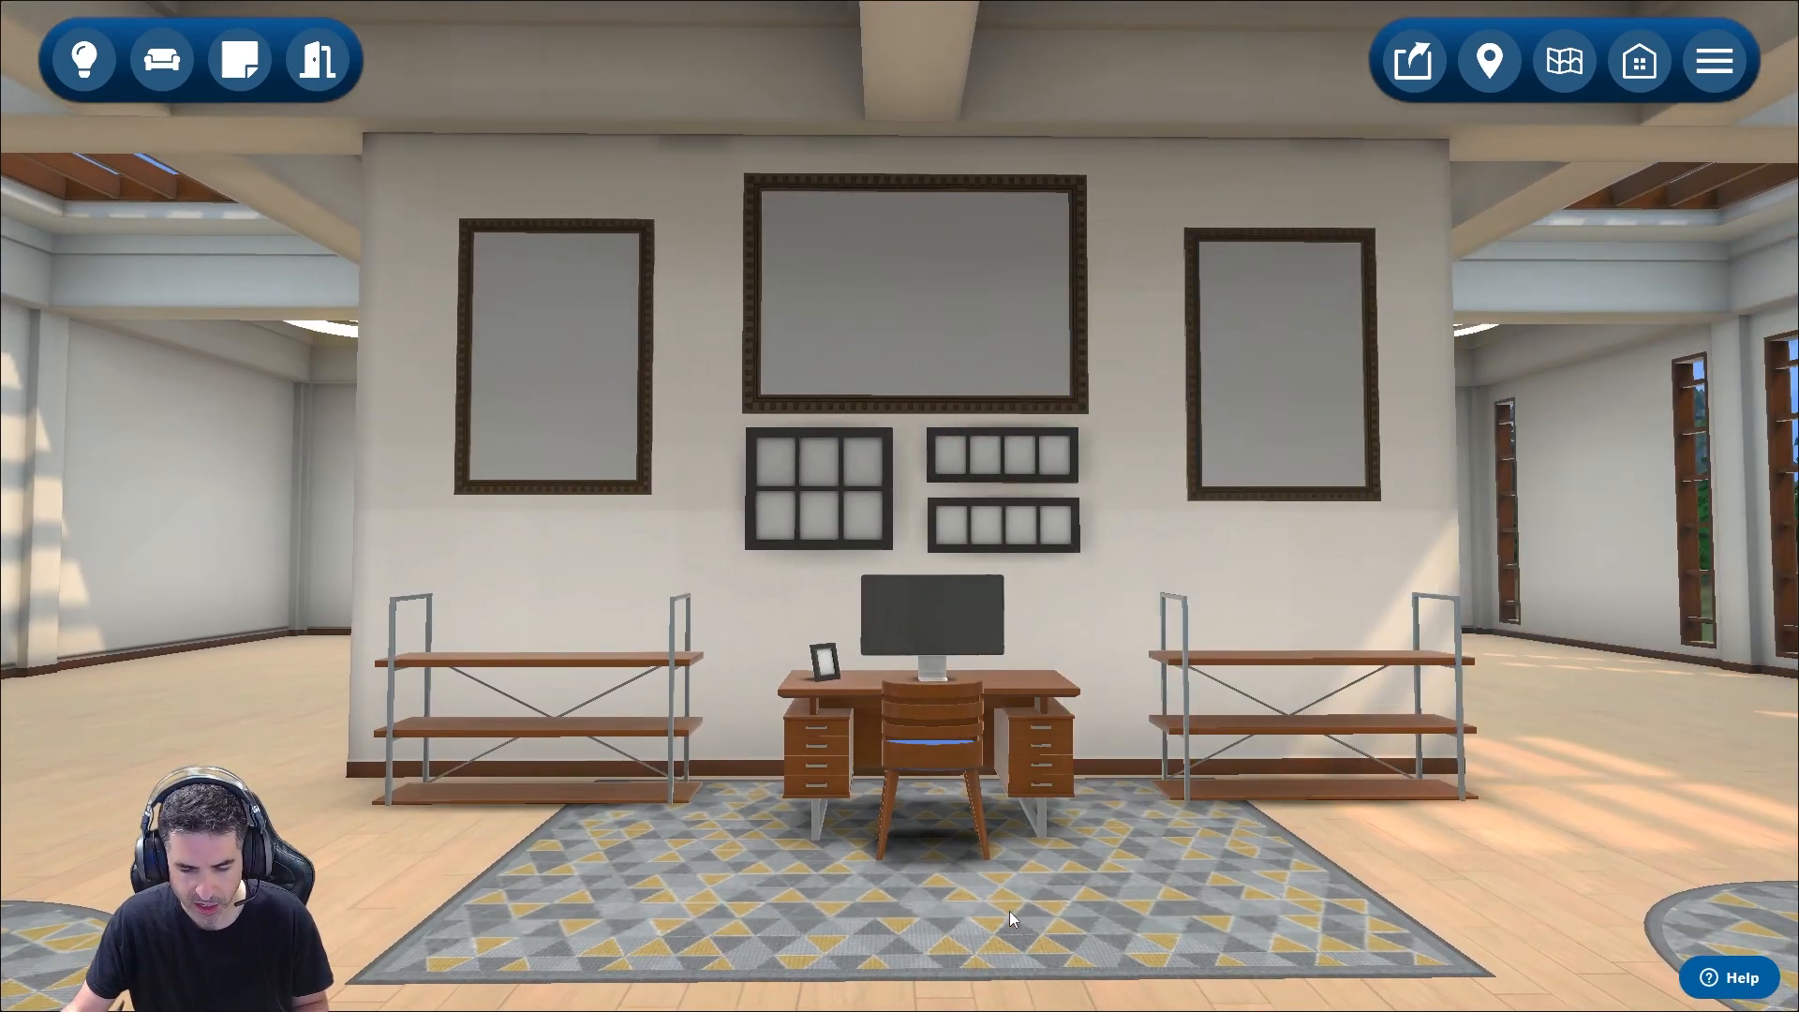
pyautogui.moveTo(1001, 915); pyautogui.dragTo(799, 884)
pyautogui.click(808, 899)
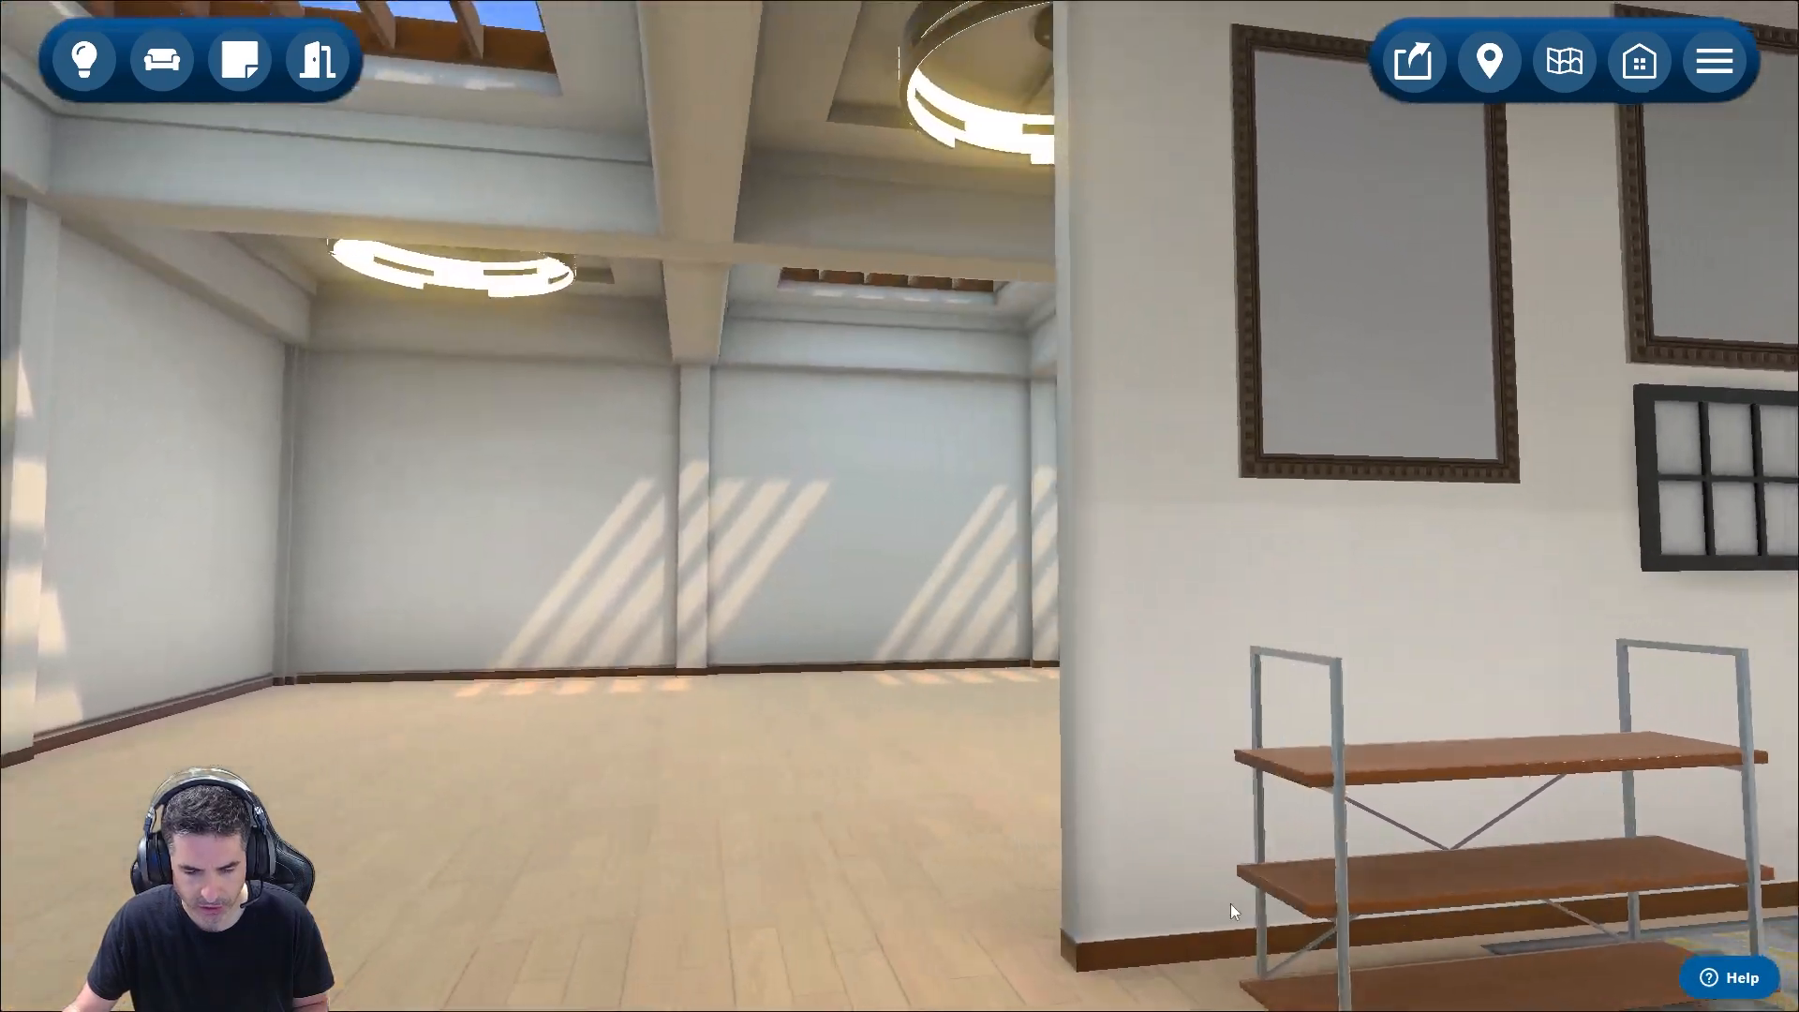
pyautogui.press('a')
pyautogui.moveTo(1231, 904); pyautogui.dragTo(1015, 919)
pyautogui.press('d')
pyautogui.press('w')
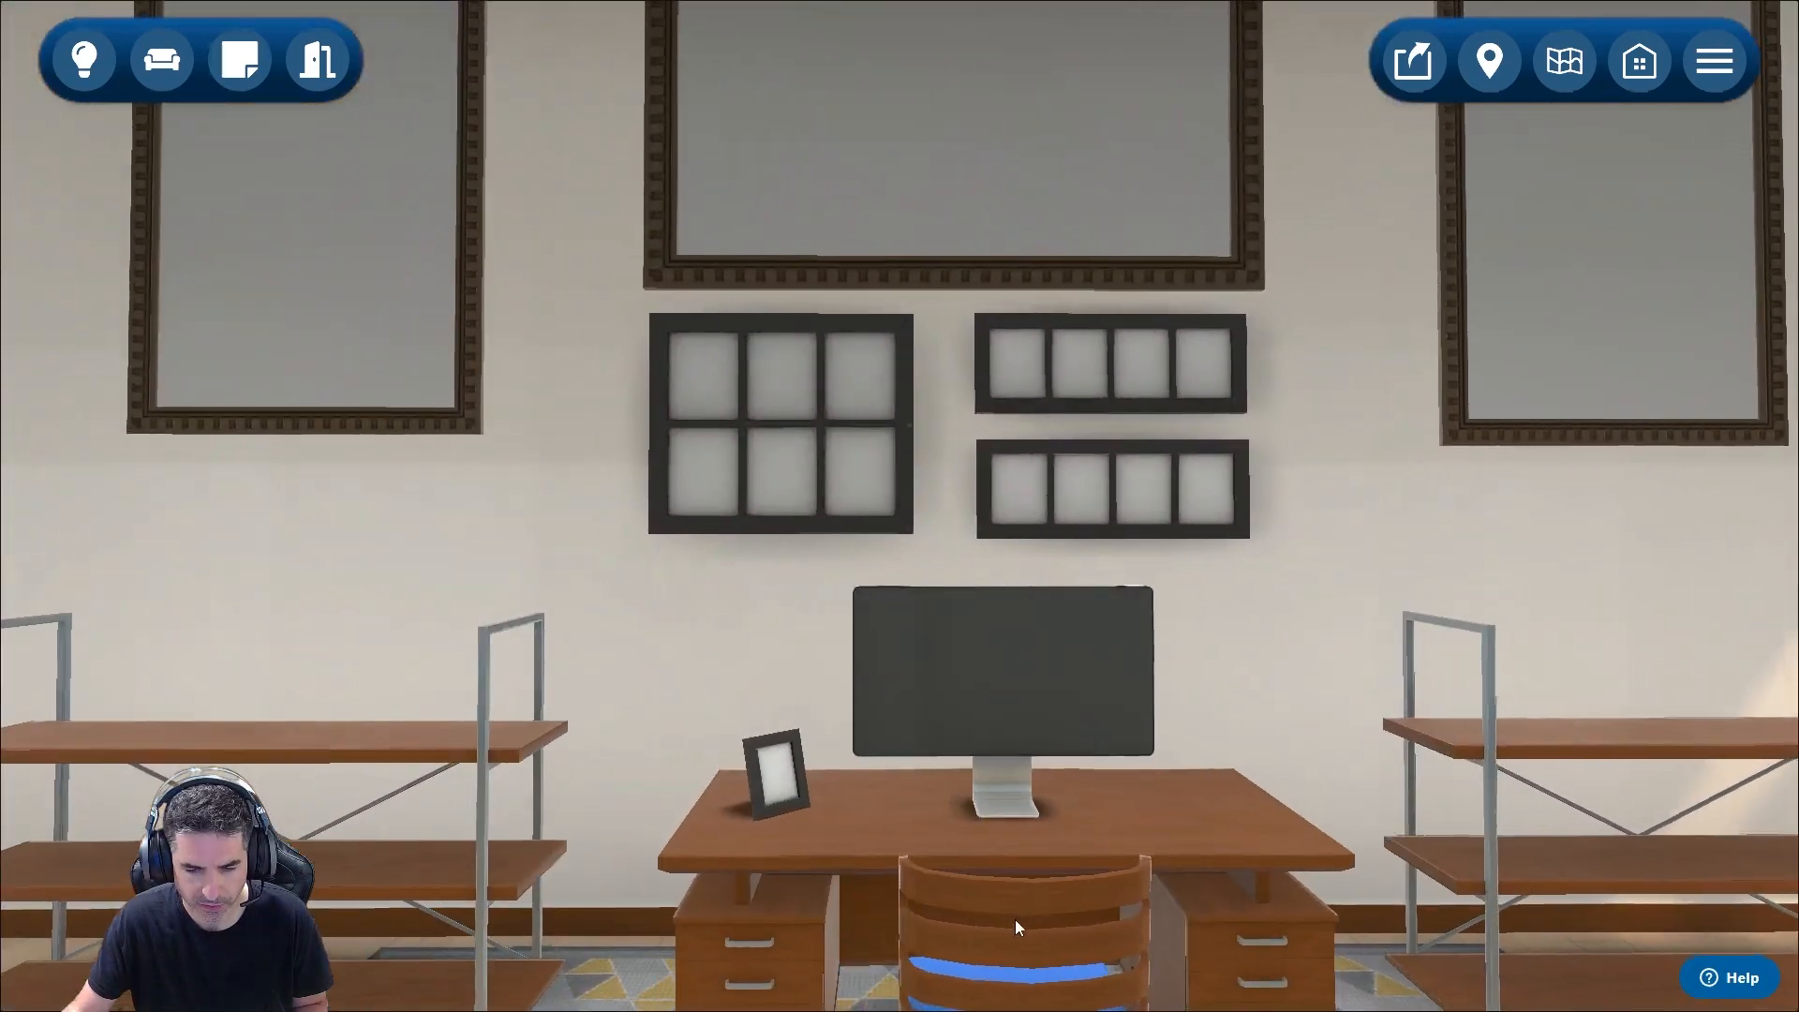
pyautogui.press('s')
pyautogui.press('w')
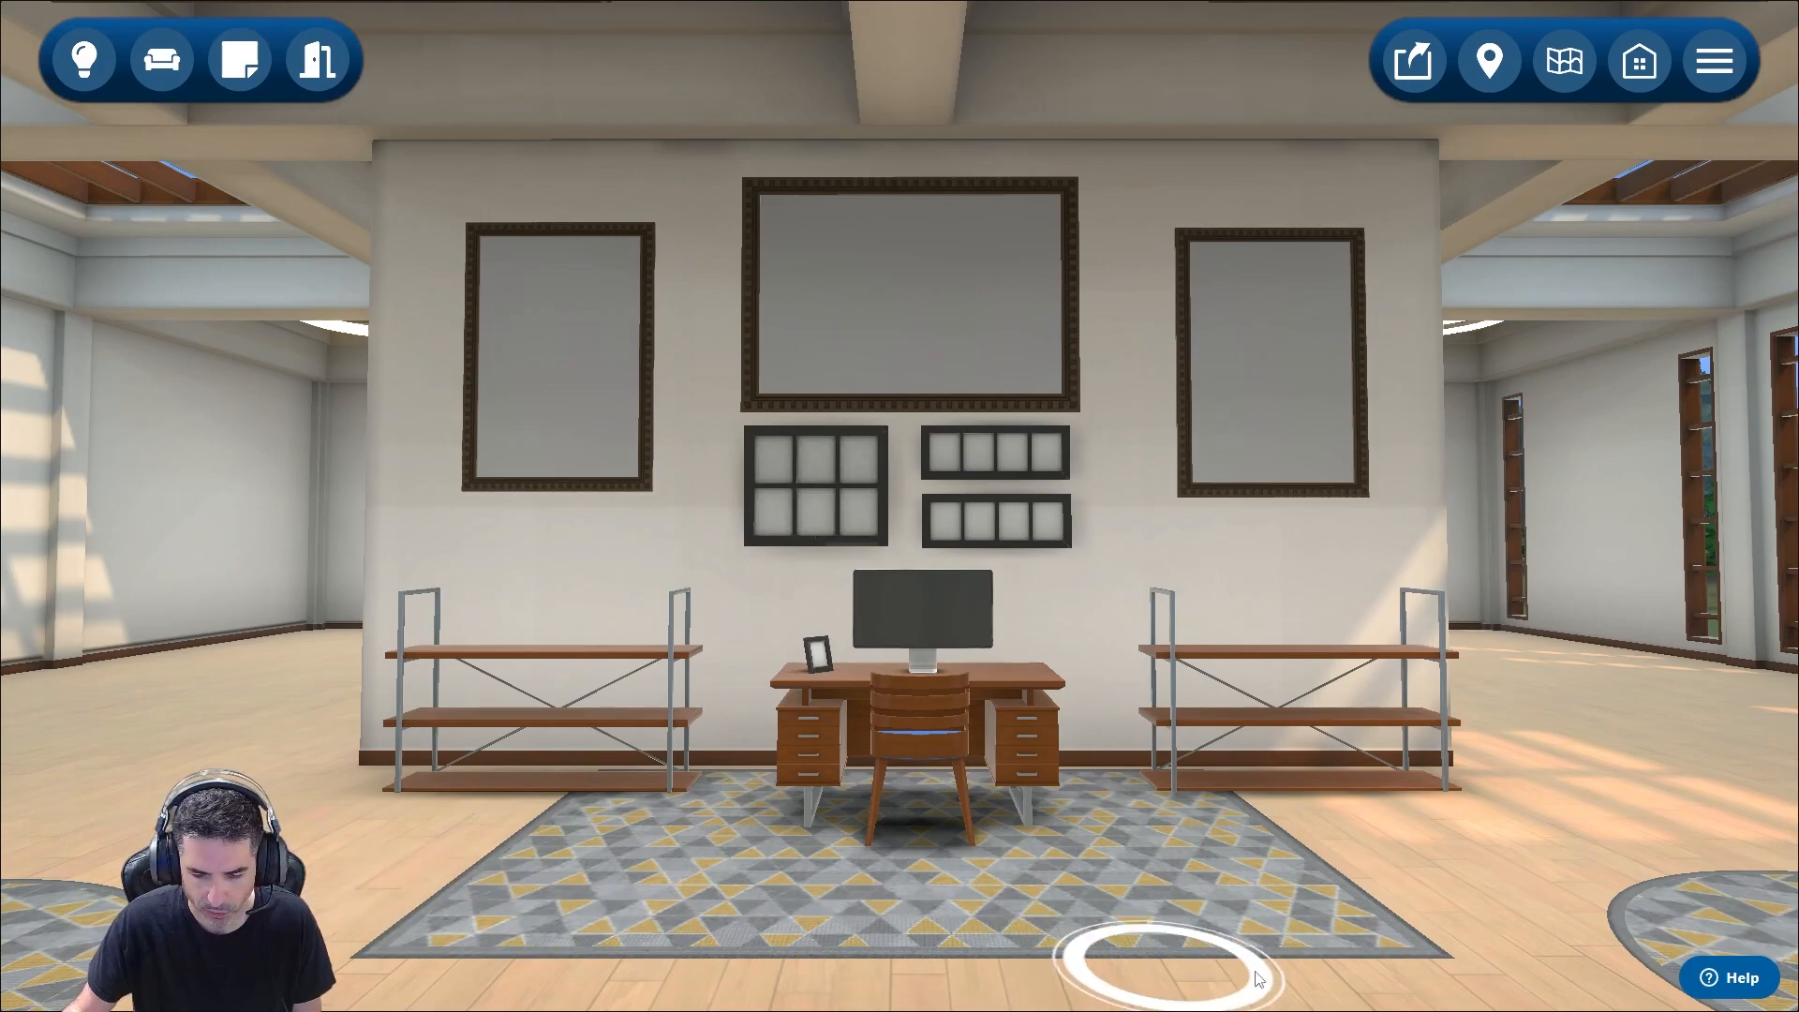
# Tour the empty corner, tall windows and rug, then turn back to the desk wall.
pyautogui.click(176, 766)
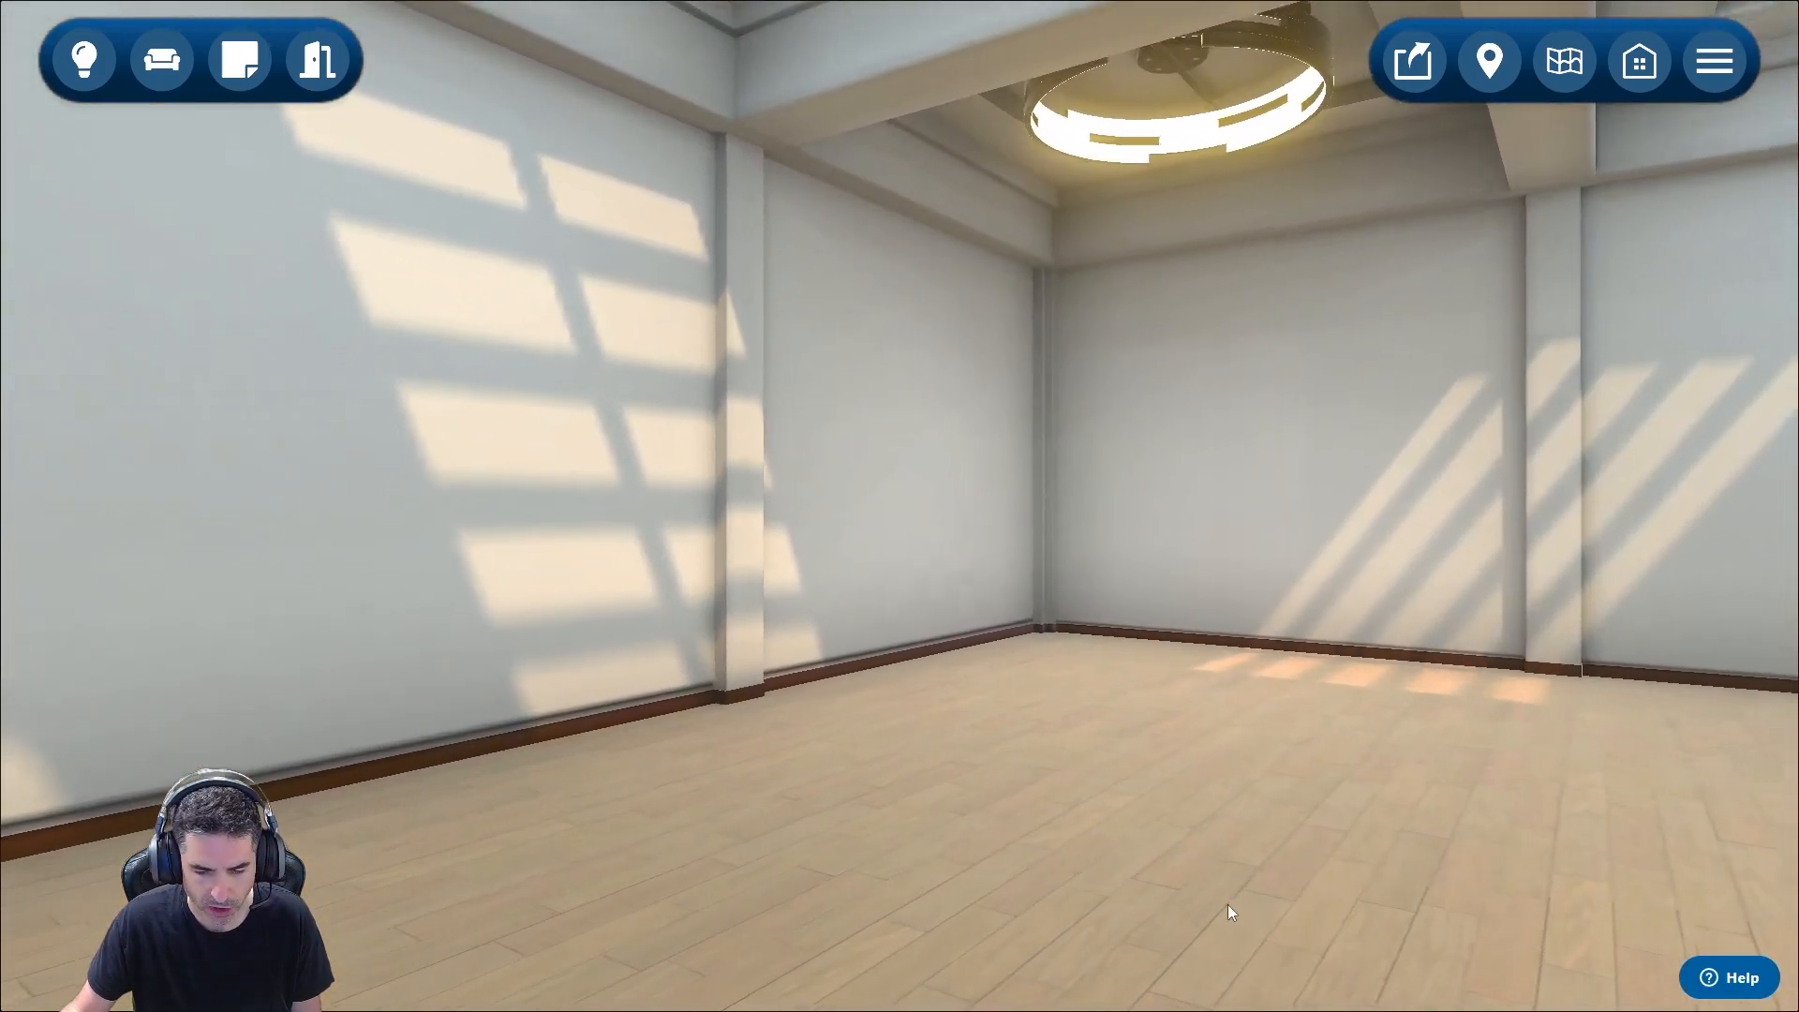
pyautogui.click(1218, 808)
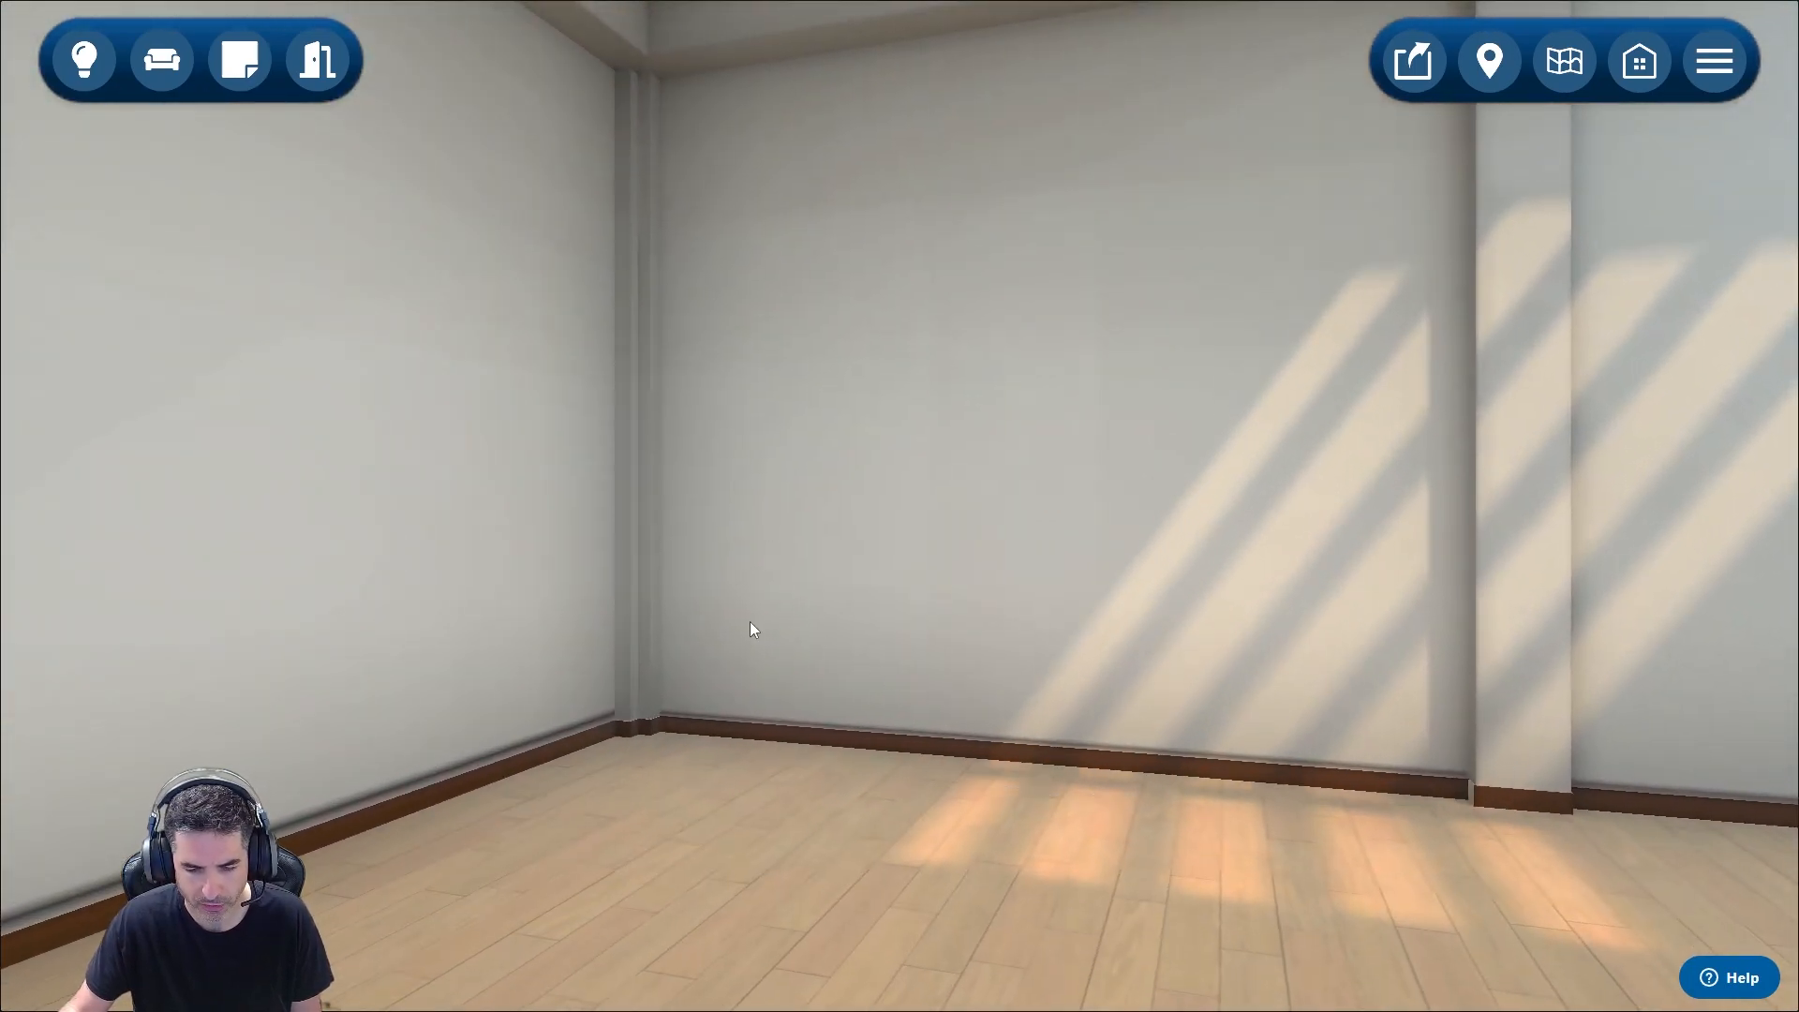
pyautogui.moveTo(755, 621); pyautogui.dragTo(1510, 629)
pyautogui.moveTo(884, 648); pyautogui.dragTo(1082, 634)
pyautogui.click(734, 648)
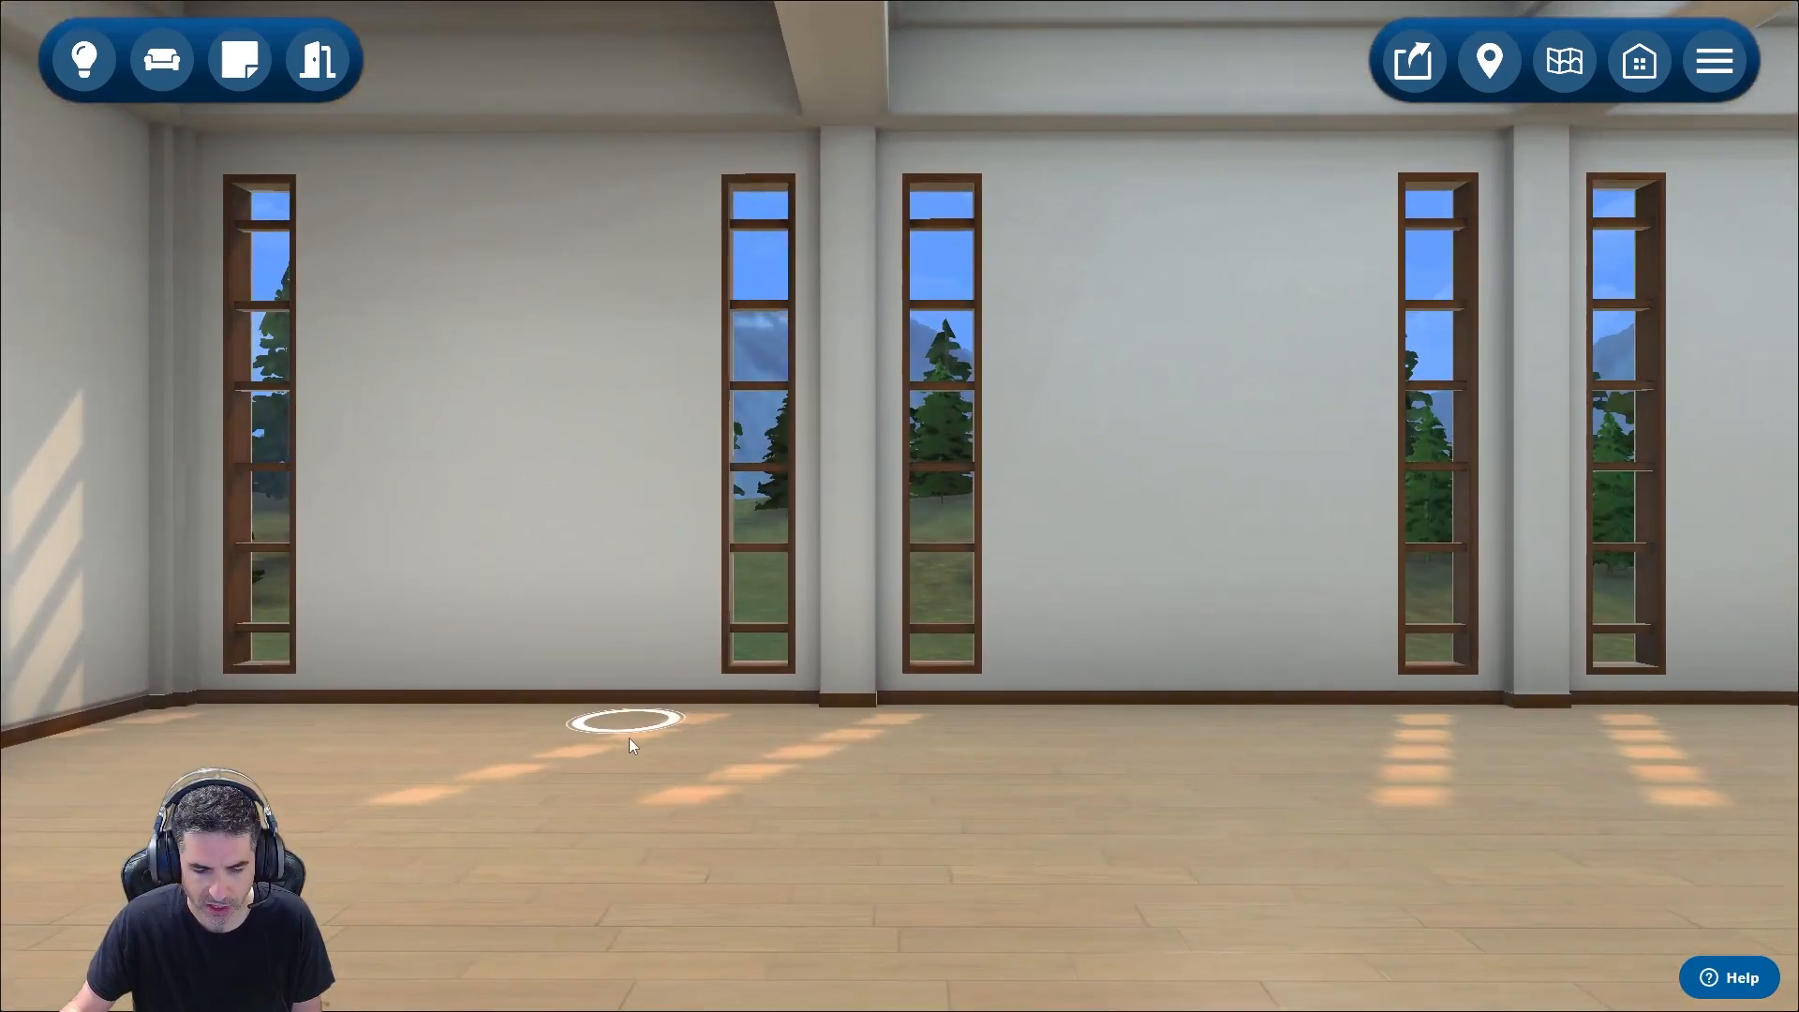
pyautogui.moveTo(628, 738); pyautogui.dragTo(1124, 738)
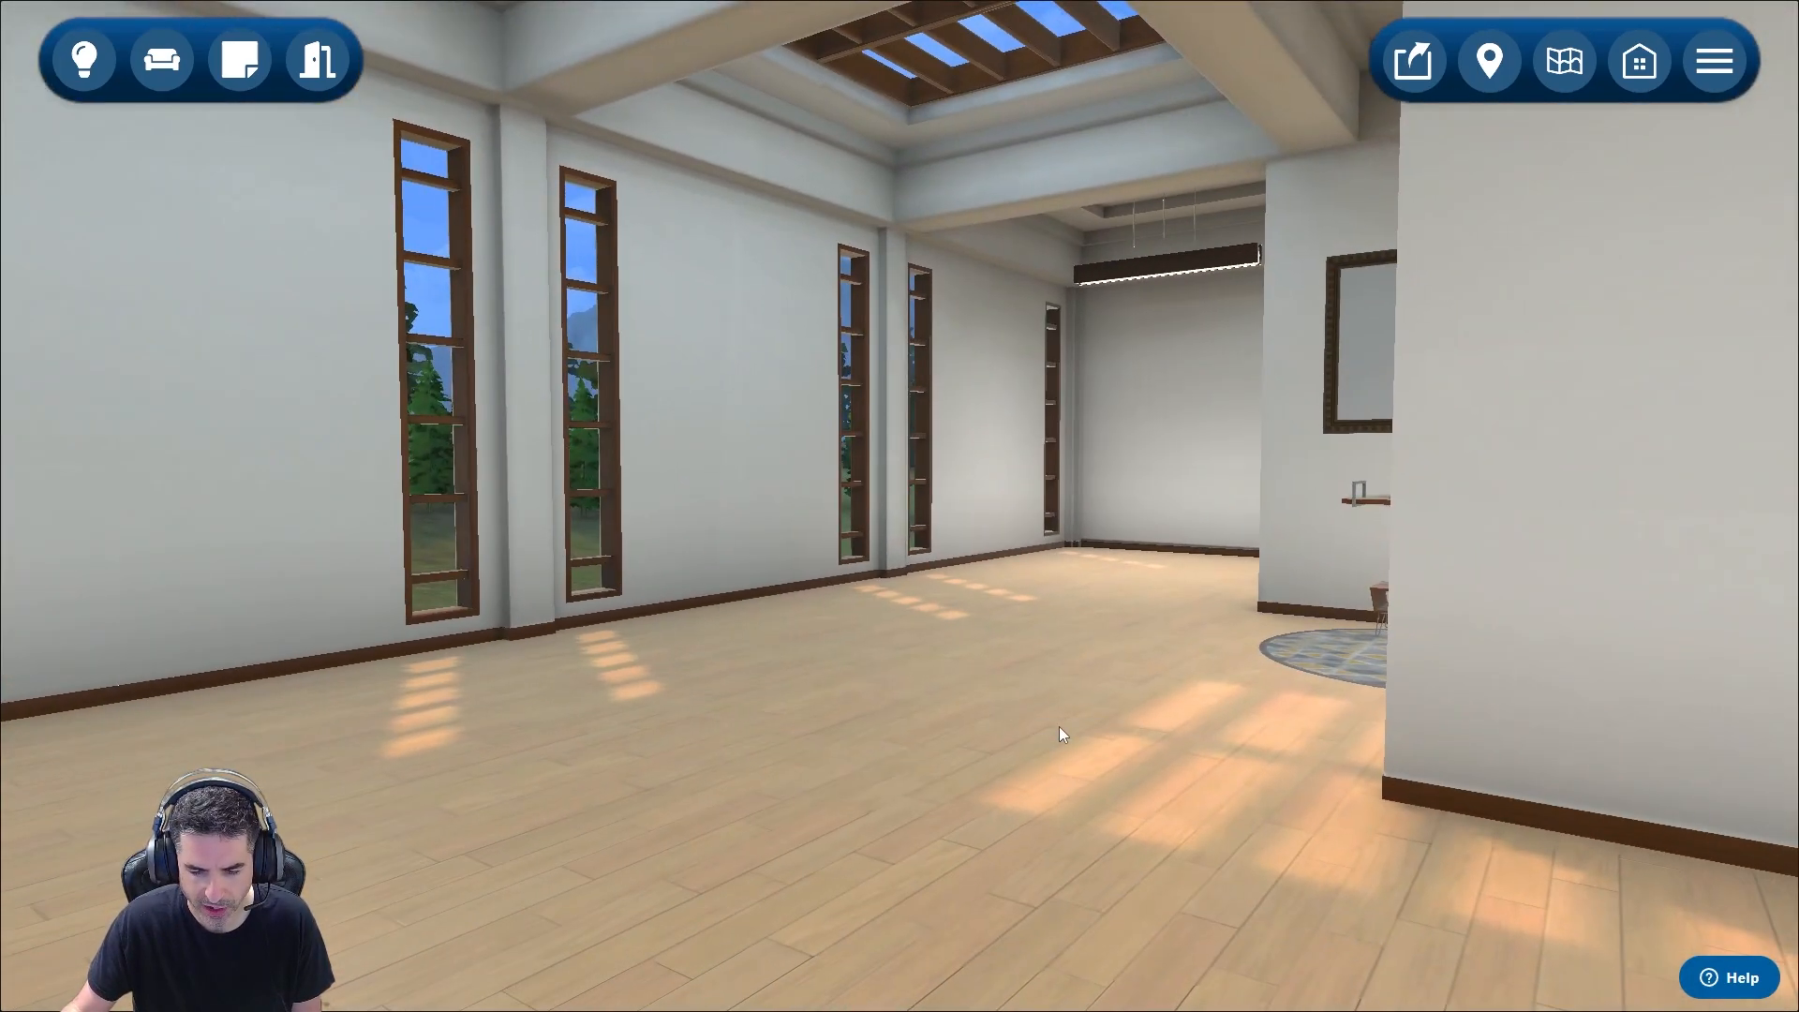
pyautogui.click(1059, 727)
pyautogui.moveTo(1014, 727); pyautogui.dragTo(1247, 699)
pyautogui.click(1246, 699)
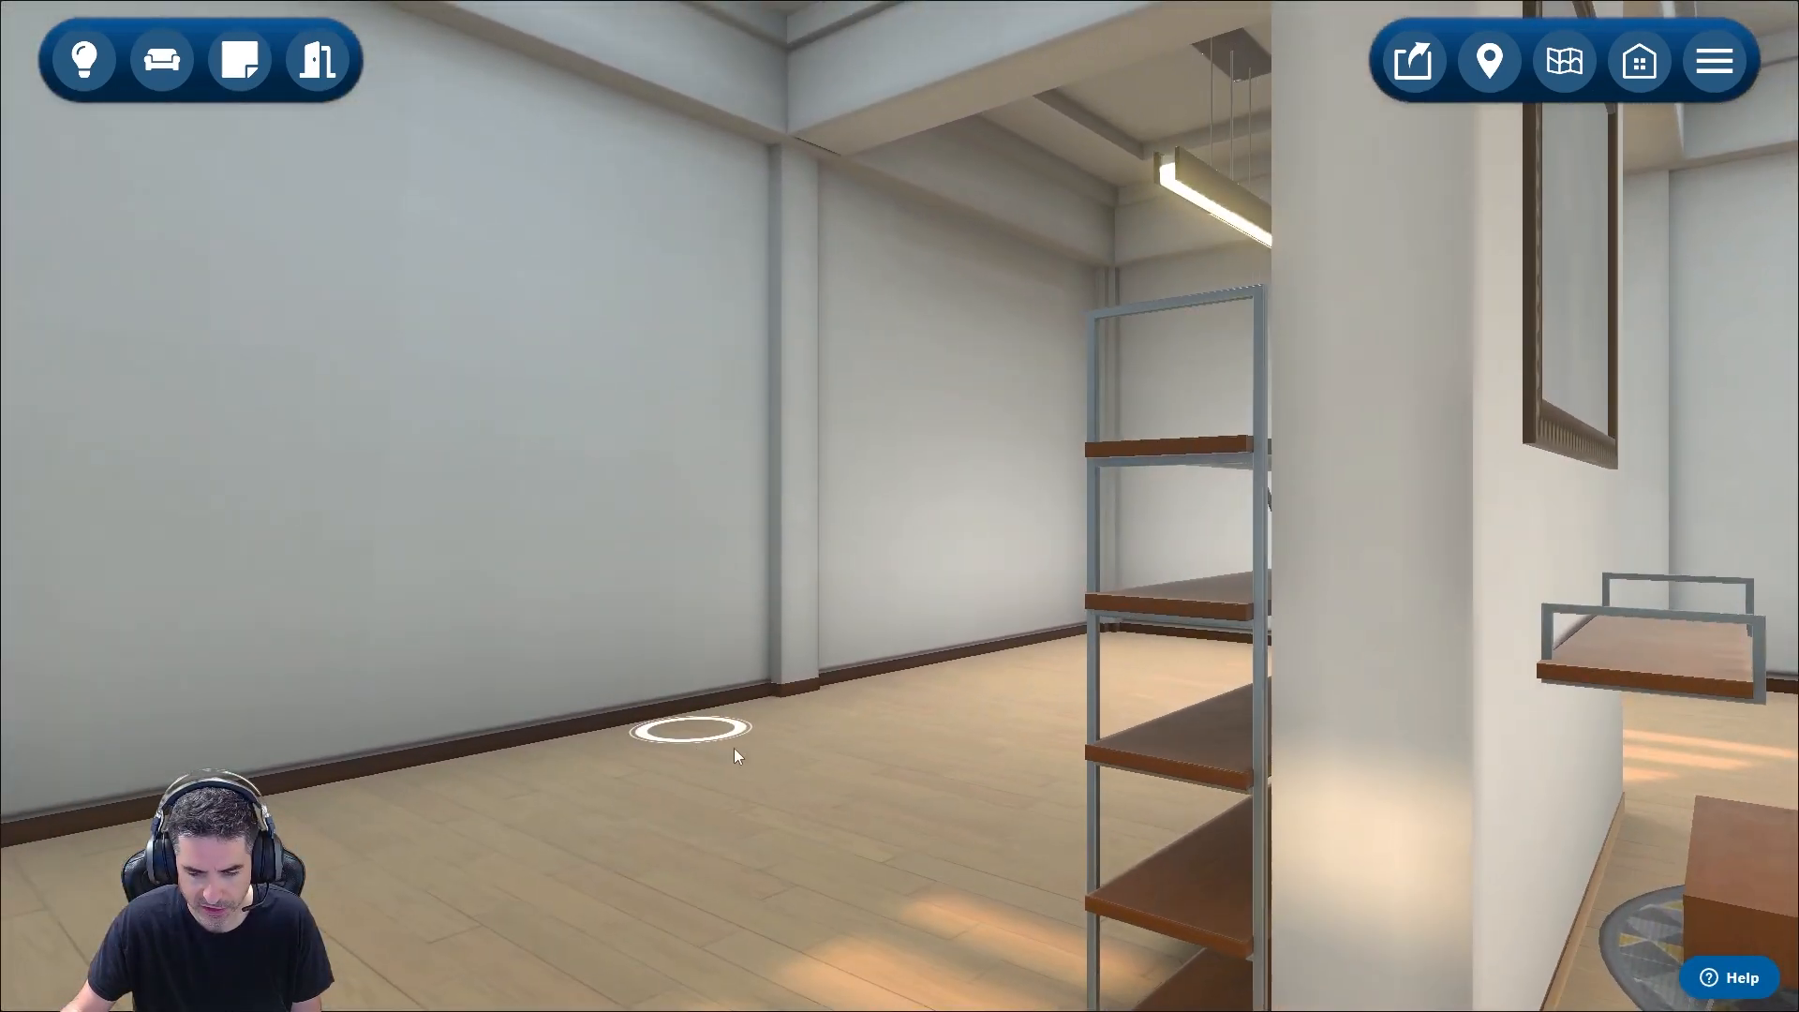
pyautogui.moveTo(733, 748); pyautogui.dragTo(1558, 744)
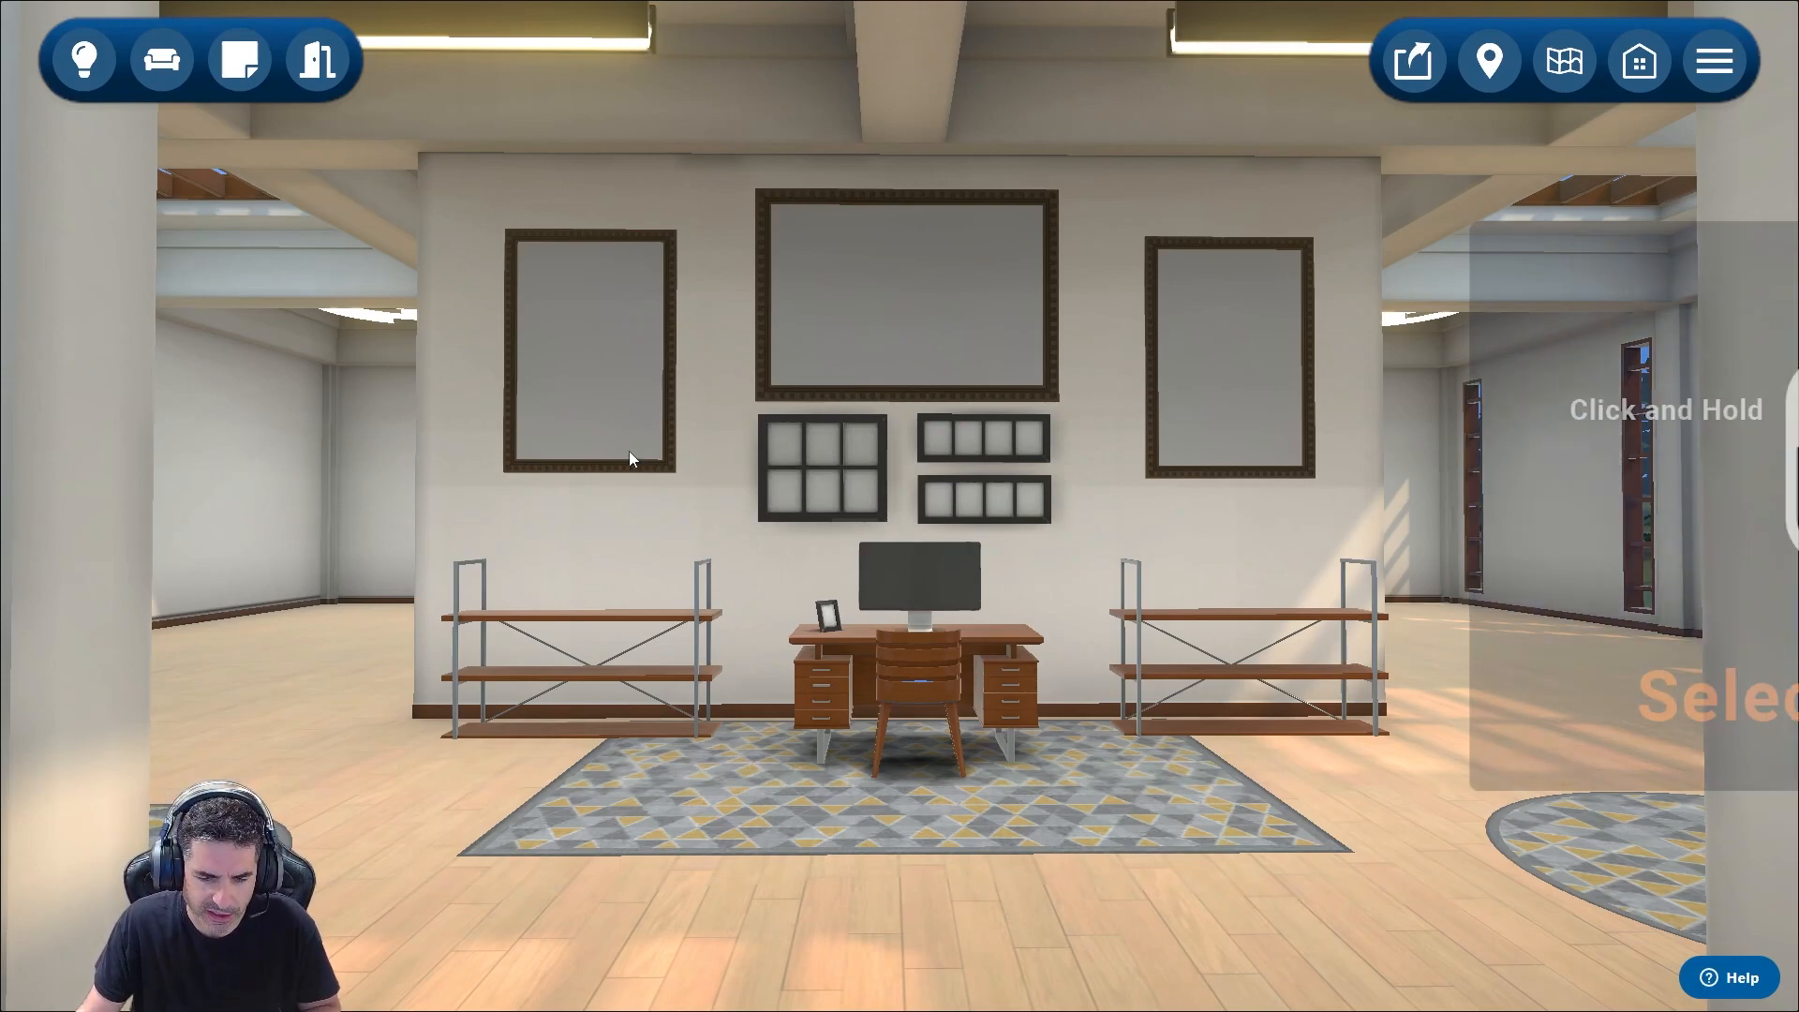
pyautogui.click(621, 435)
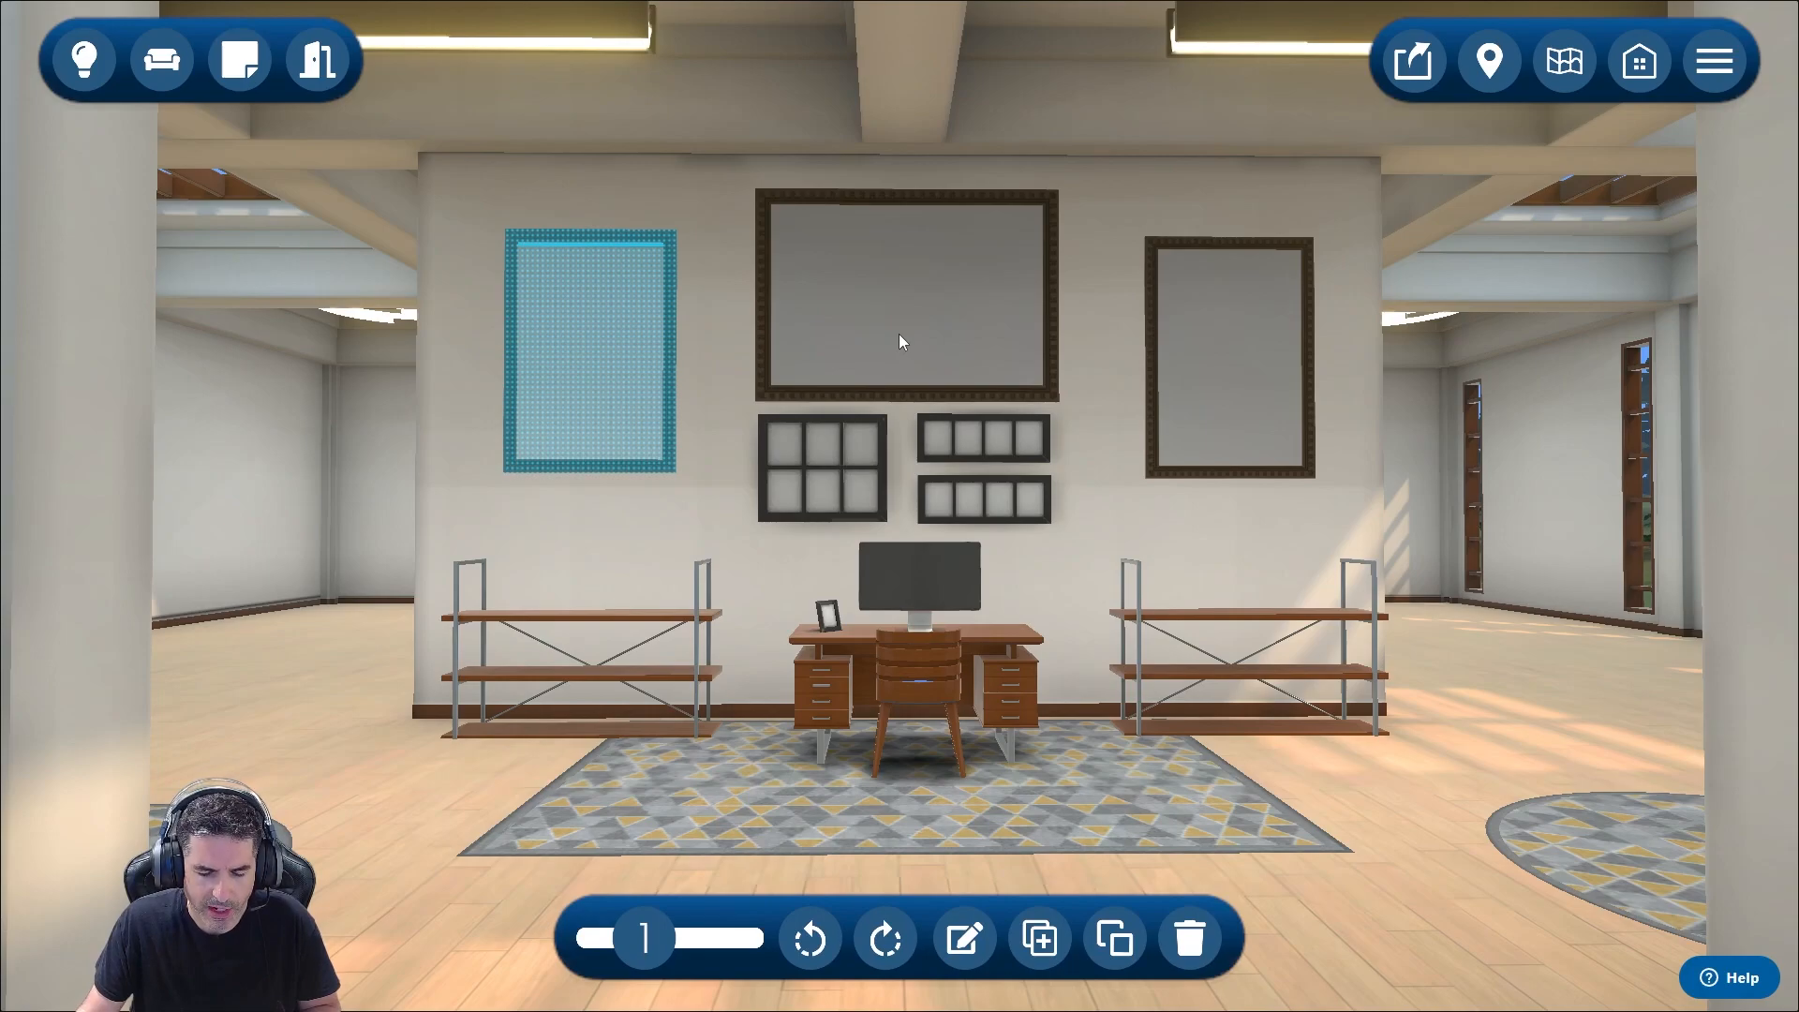
pyautogui.click(832, 348)
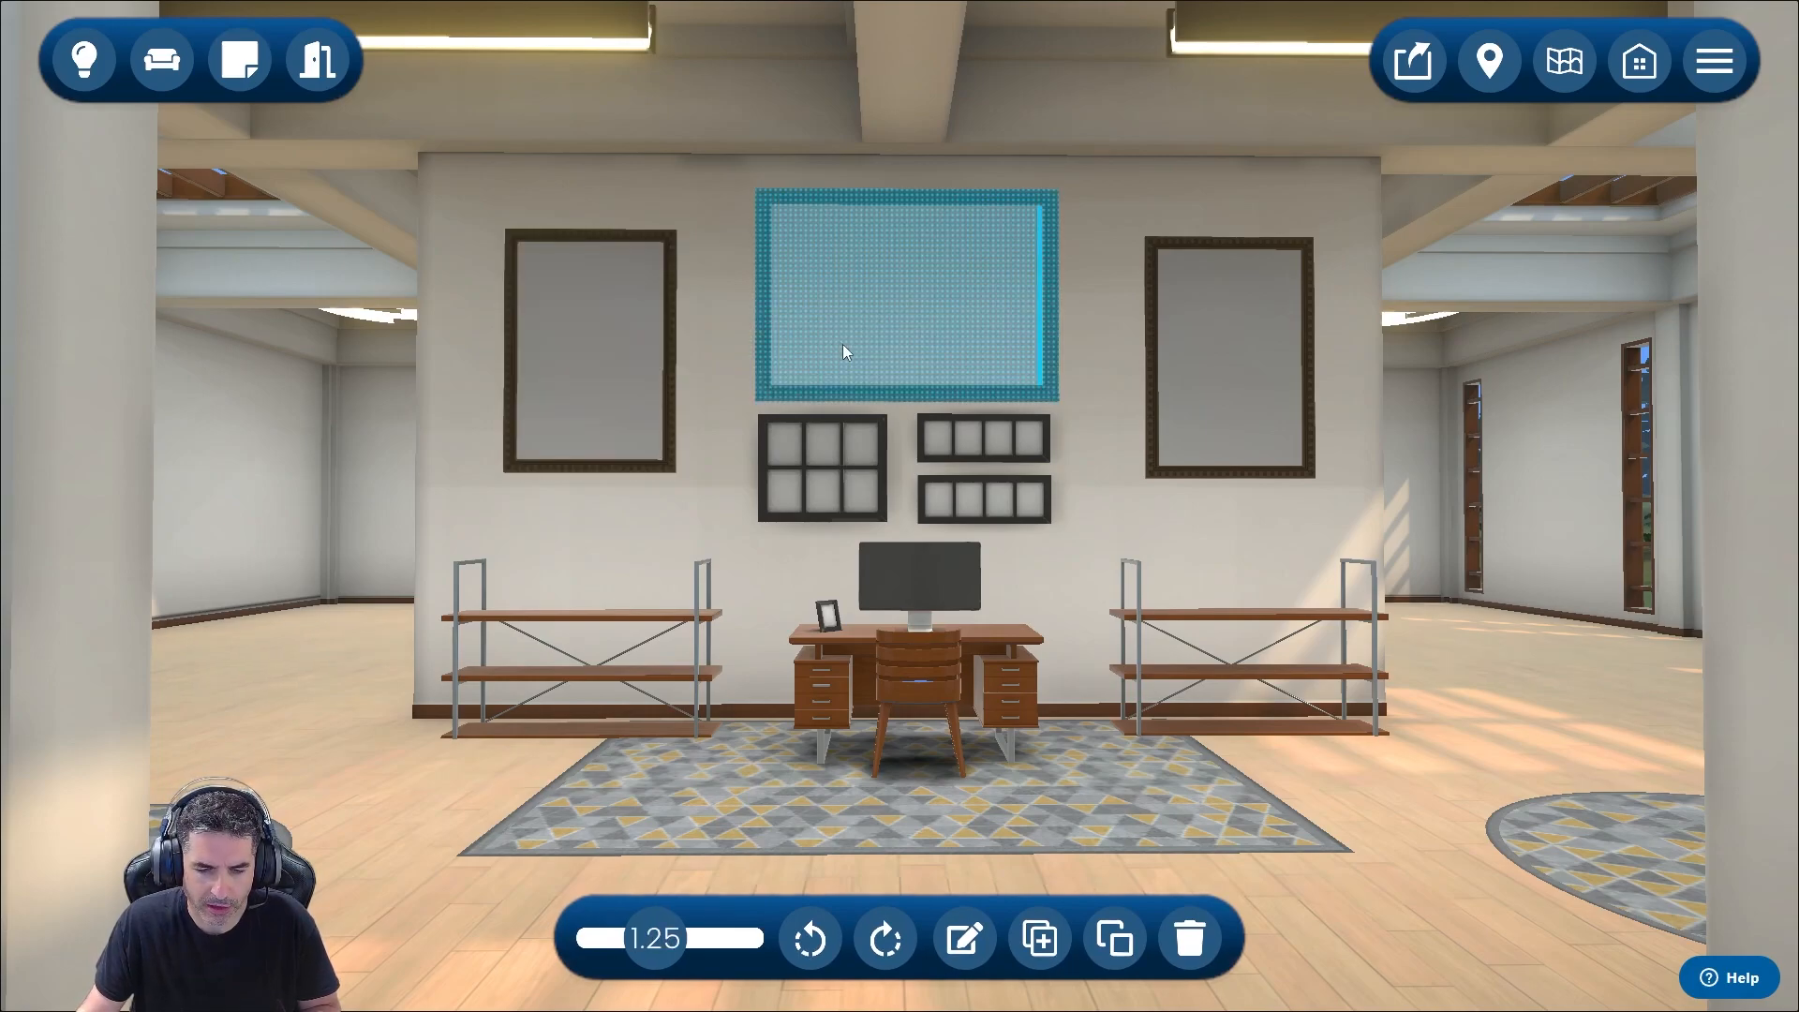
pyautogui.click(1177, 378)
pyautogui.click(1047, 431)
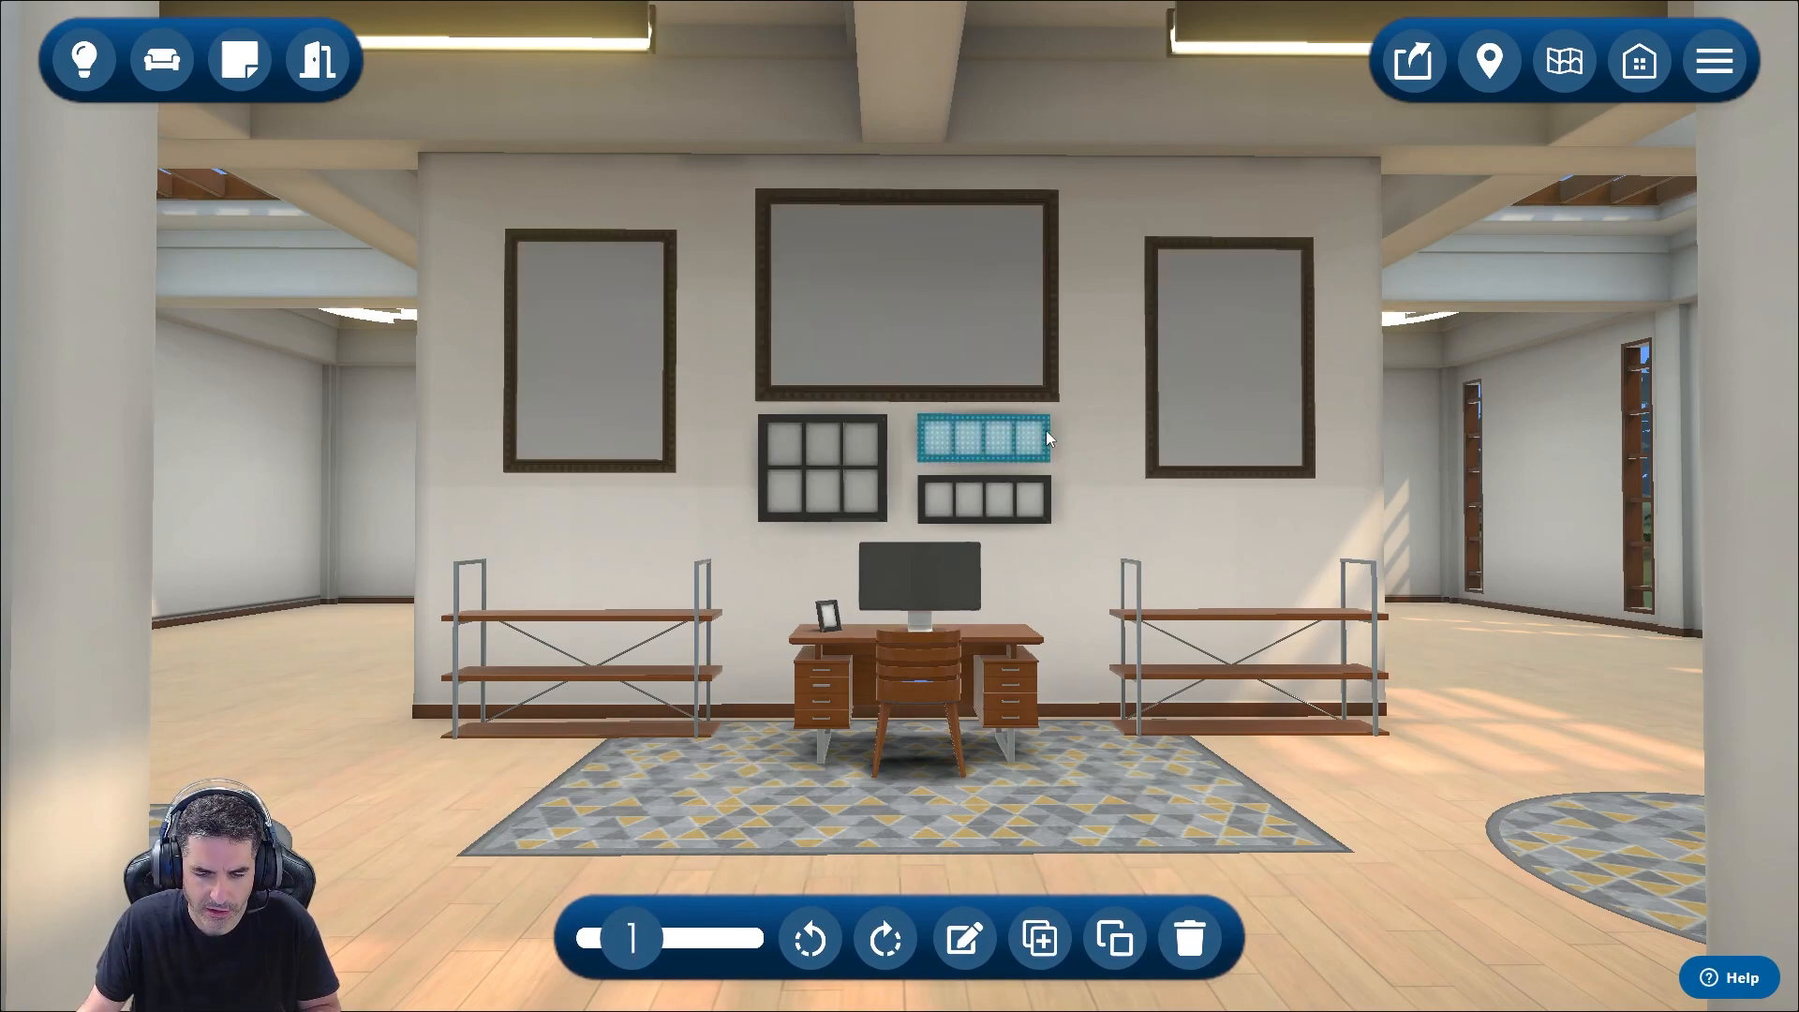
pyautogui.click(1005, 509)
pyautogui.click(790, 464)
pyautogui.click(873, 340)
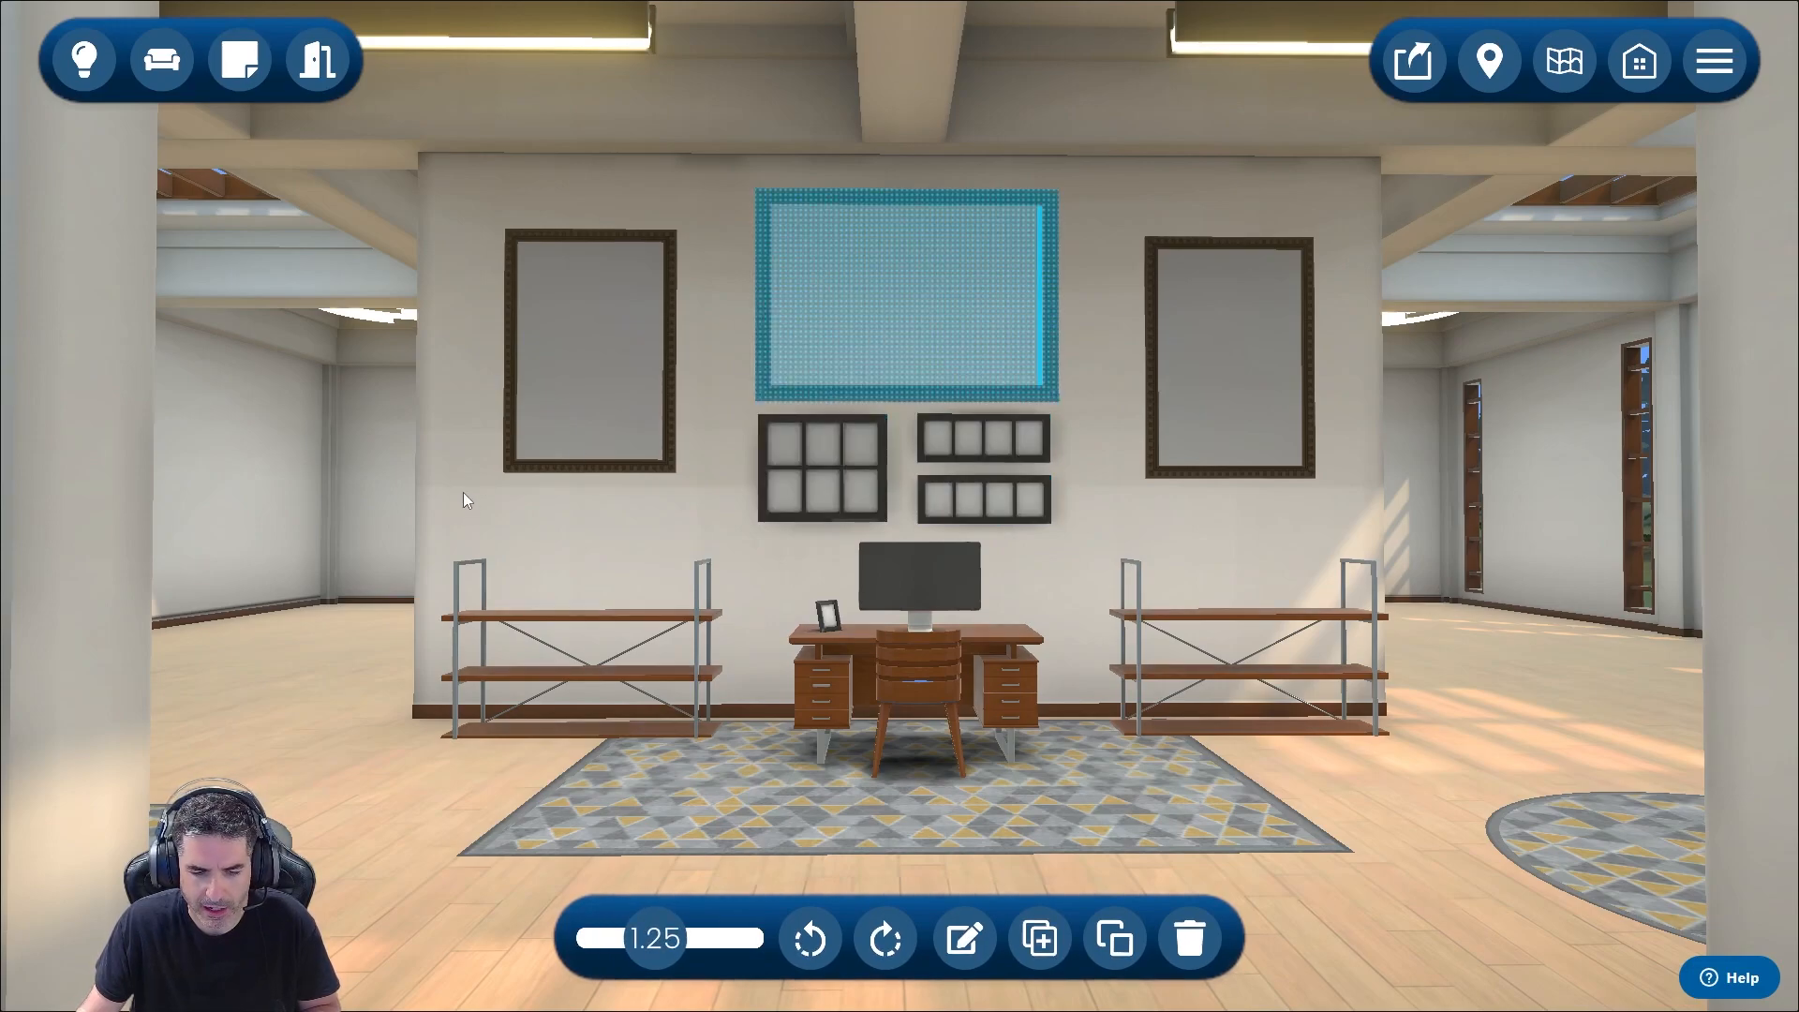
pyautogui.click(486, 525)
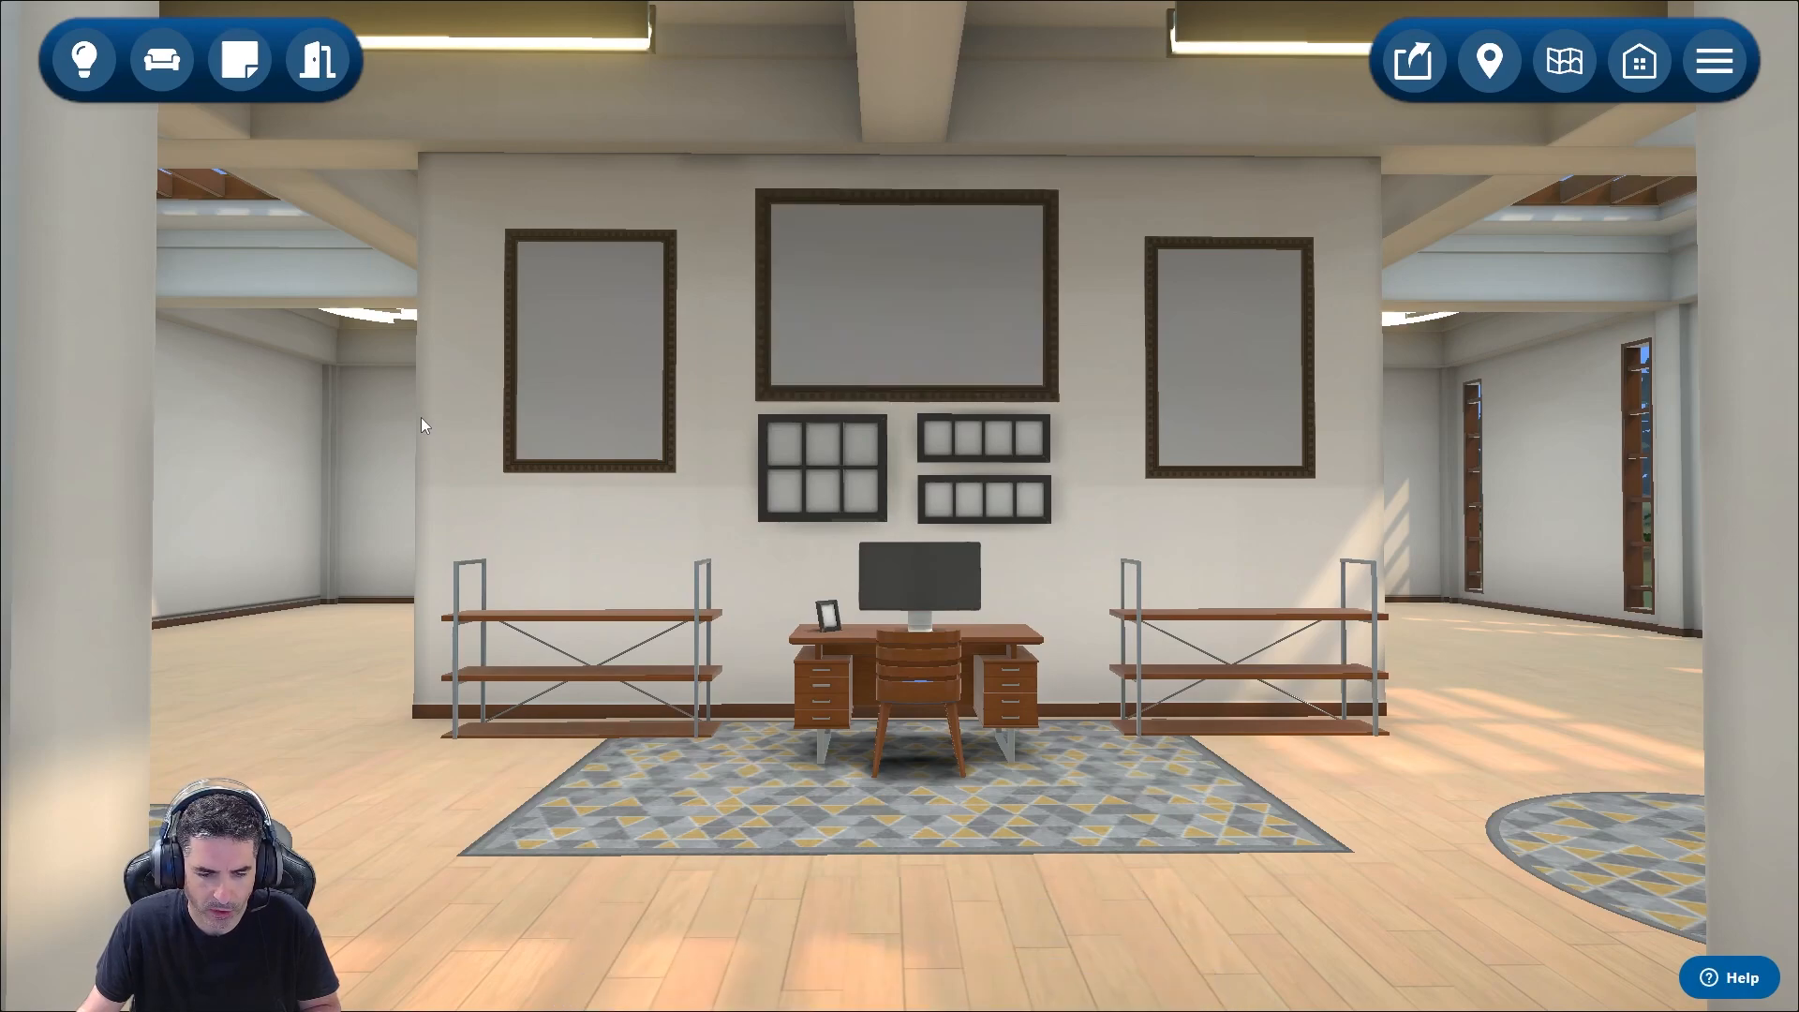
pyautogui.click(819, 381)
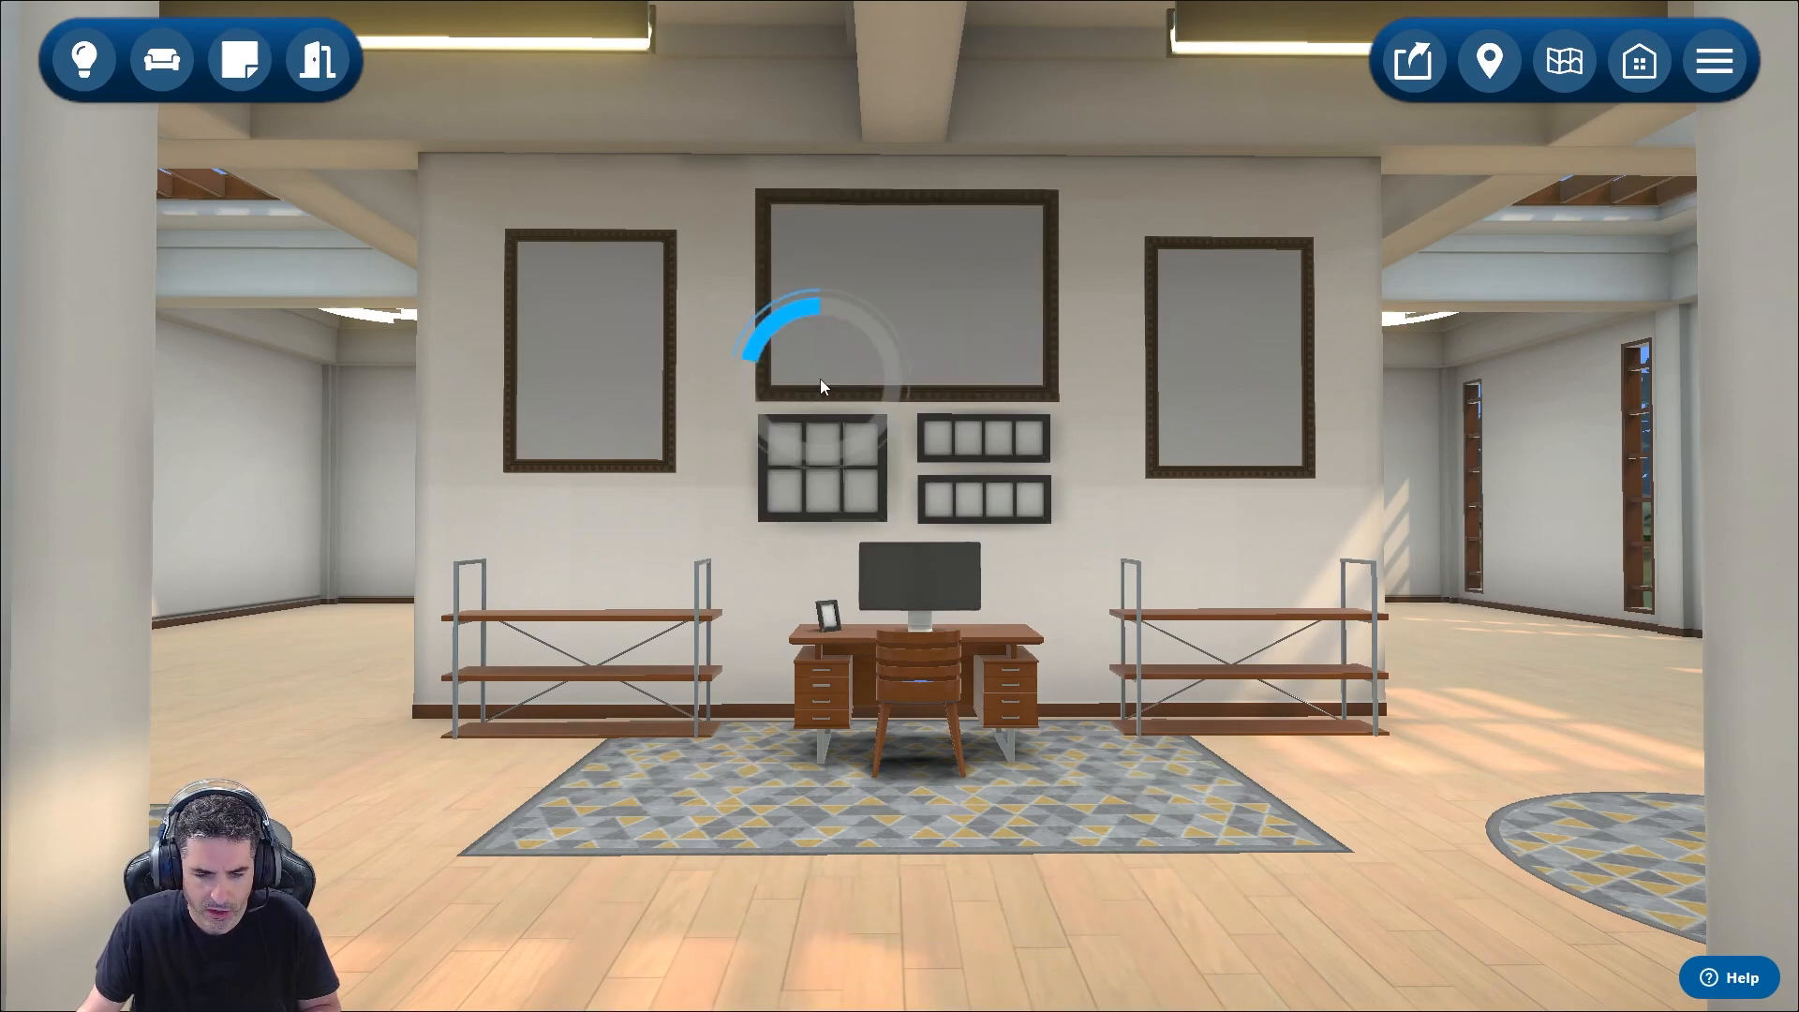
pyautogui.click(423, 879)
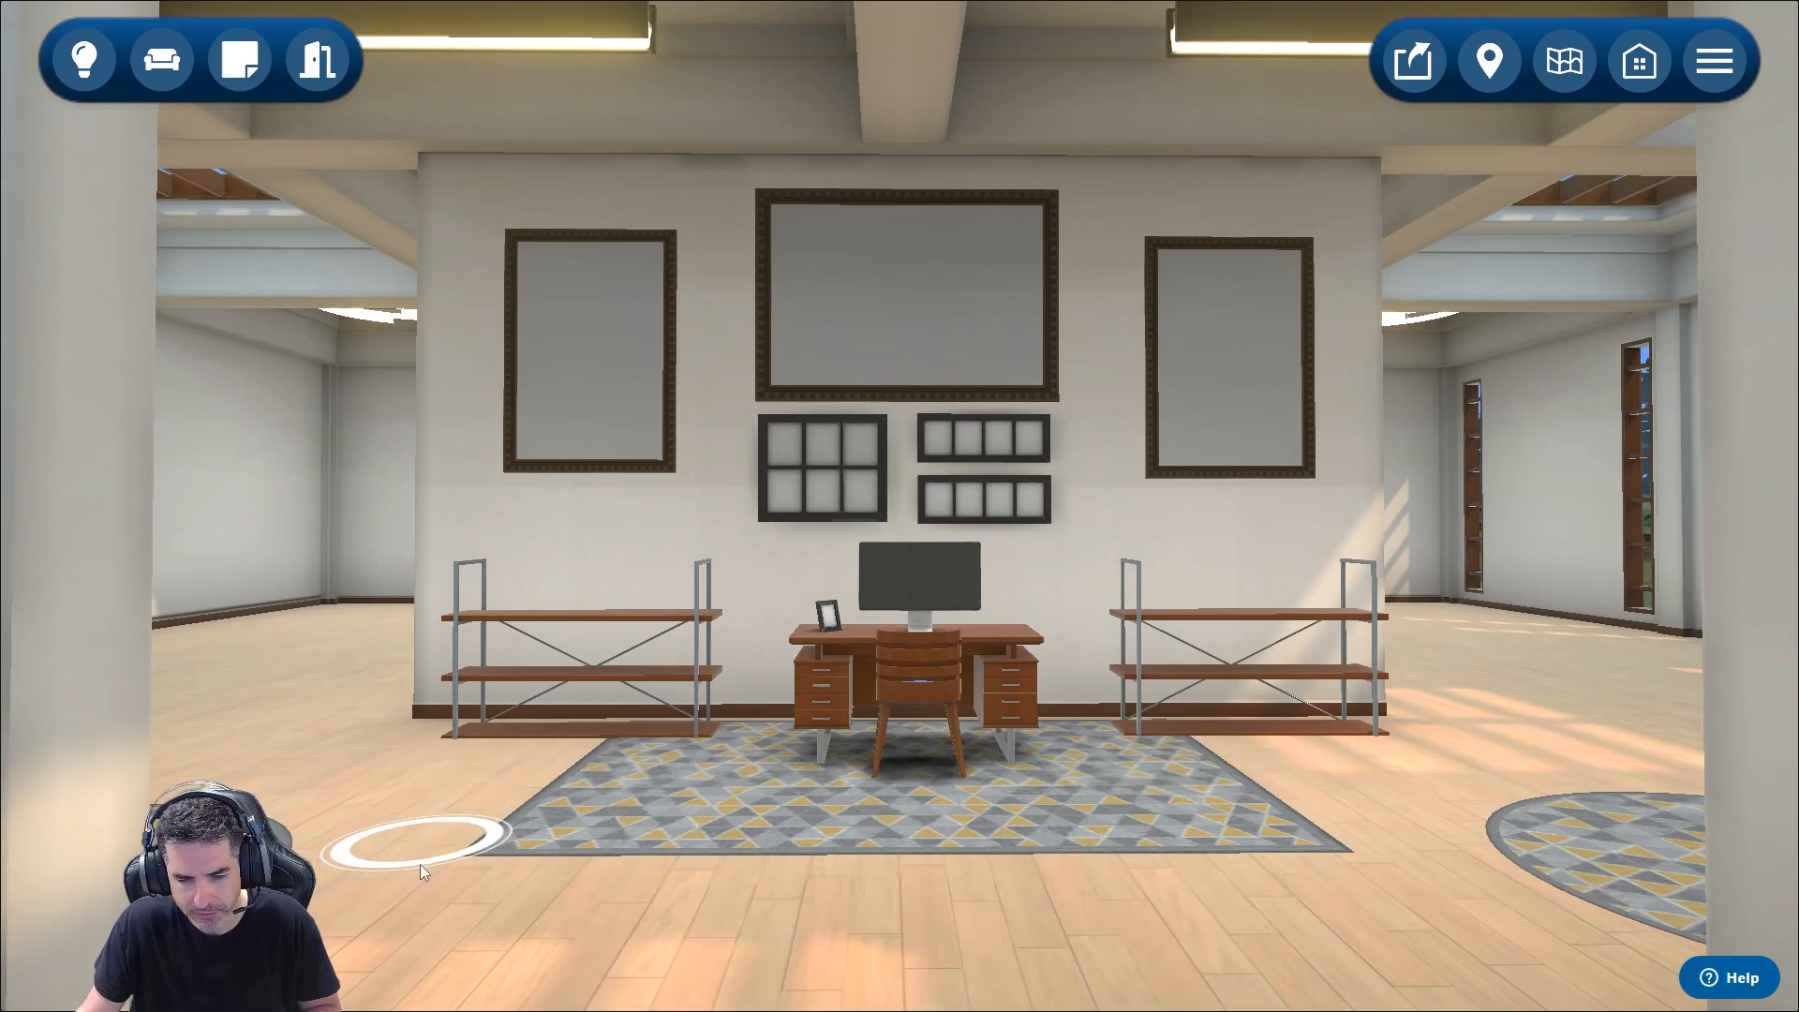
pyautogui.click(617, 431)
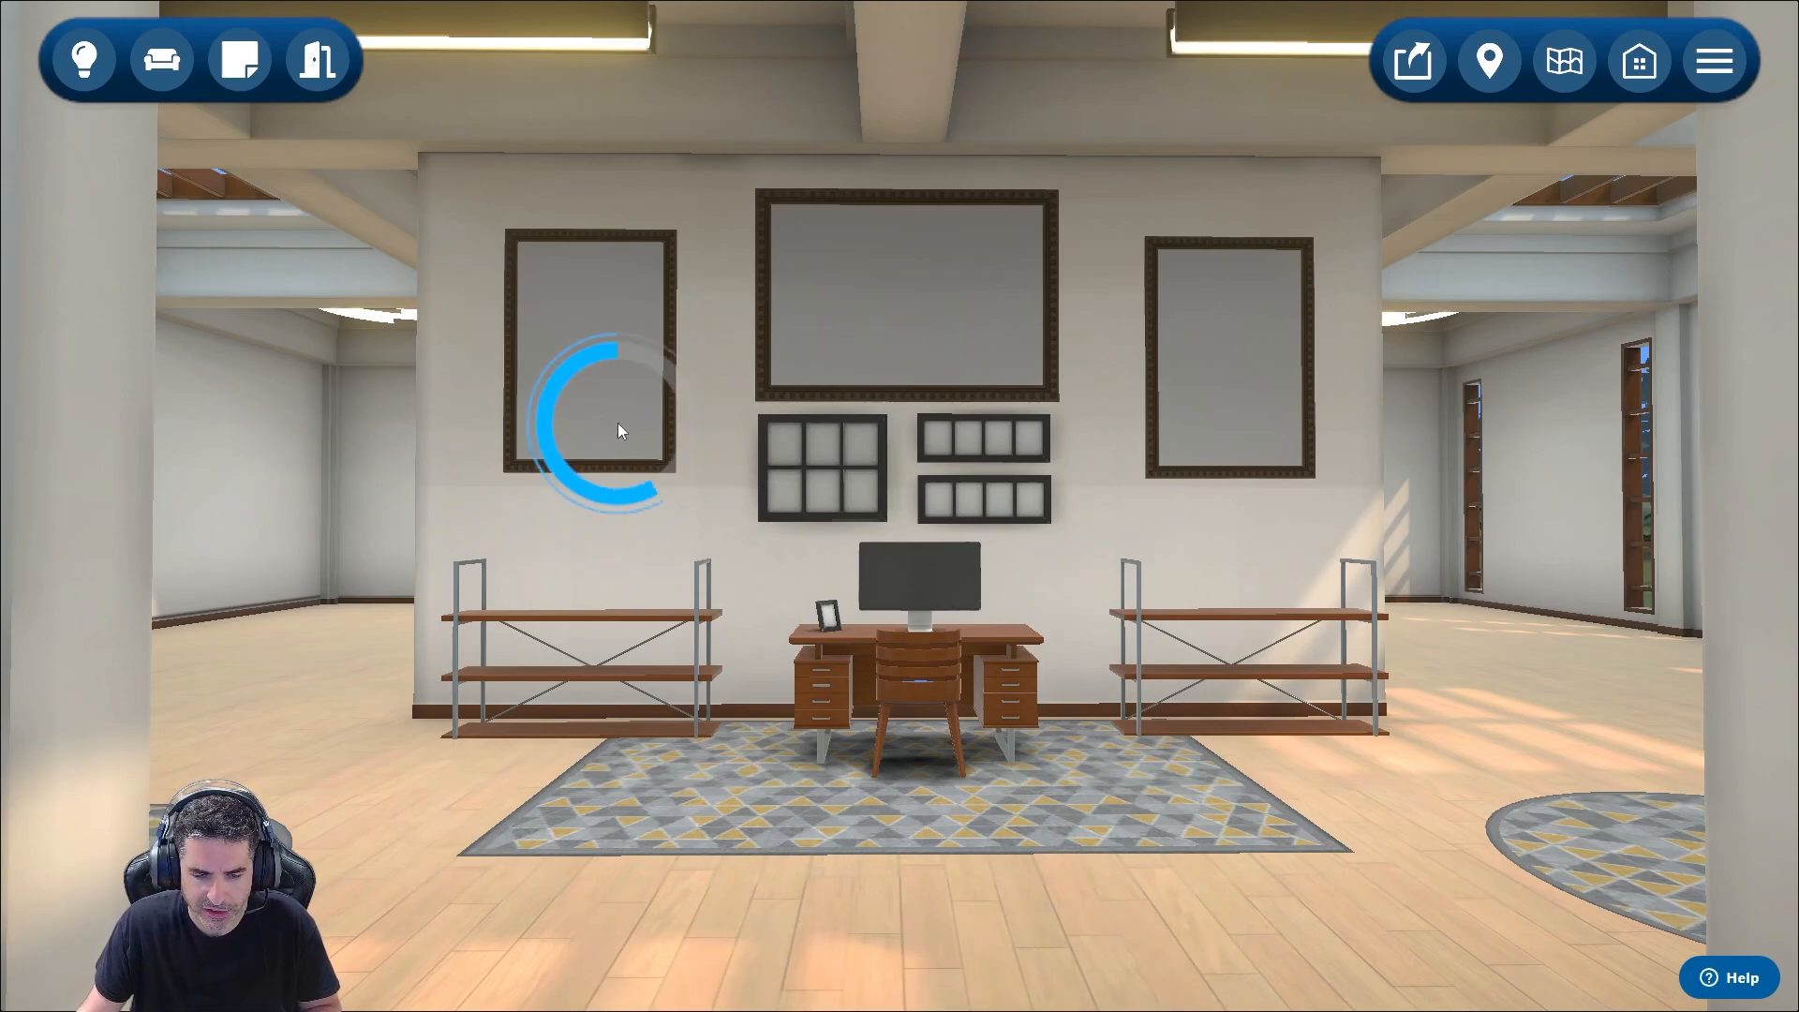
pyautogui.click(1177, 381)
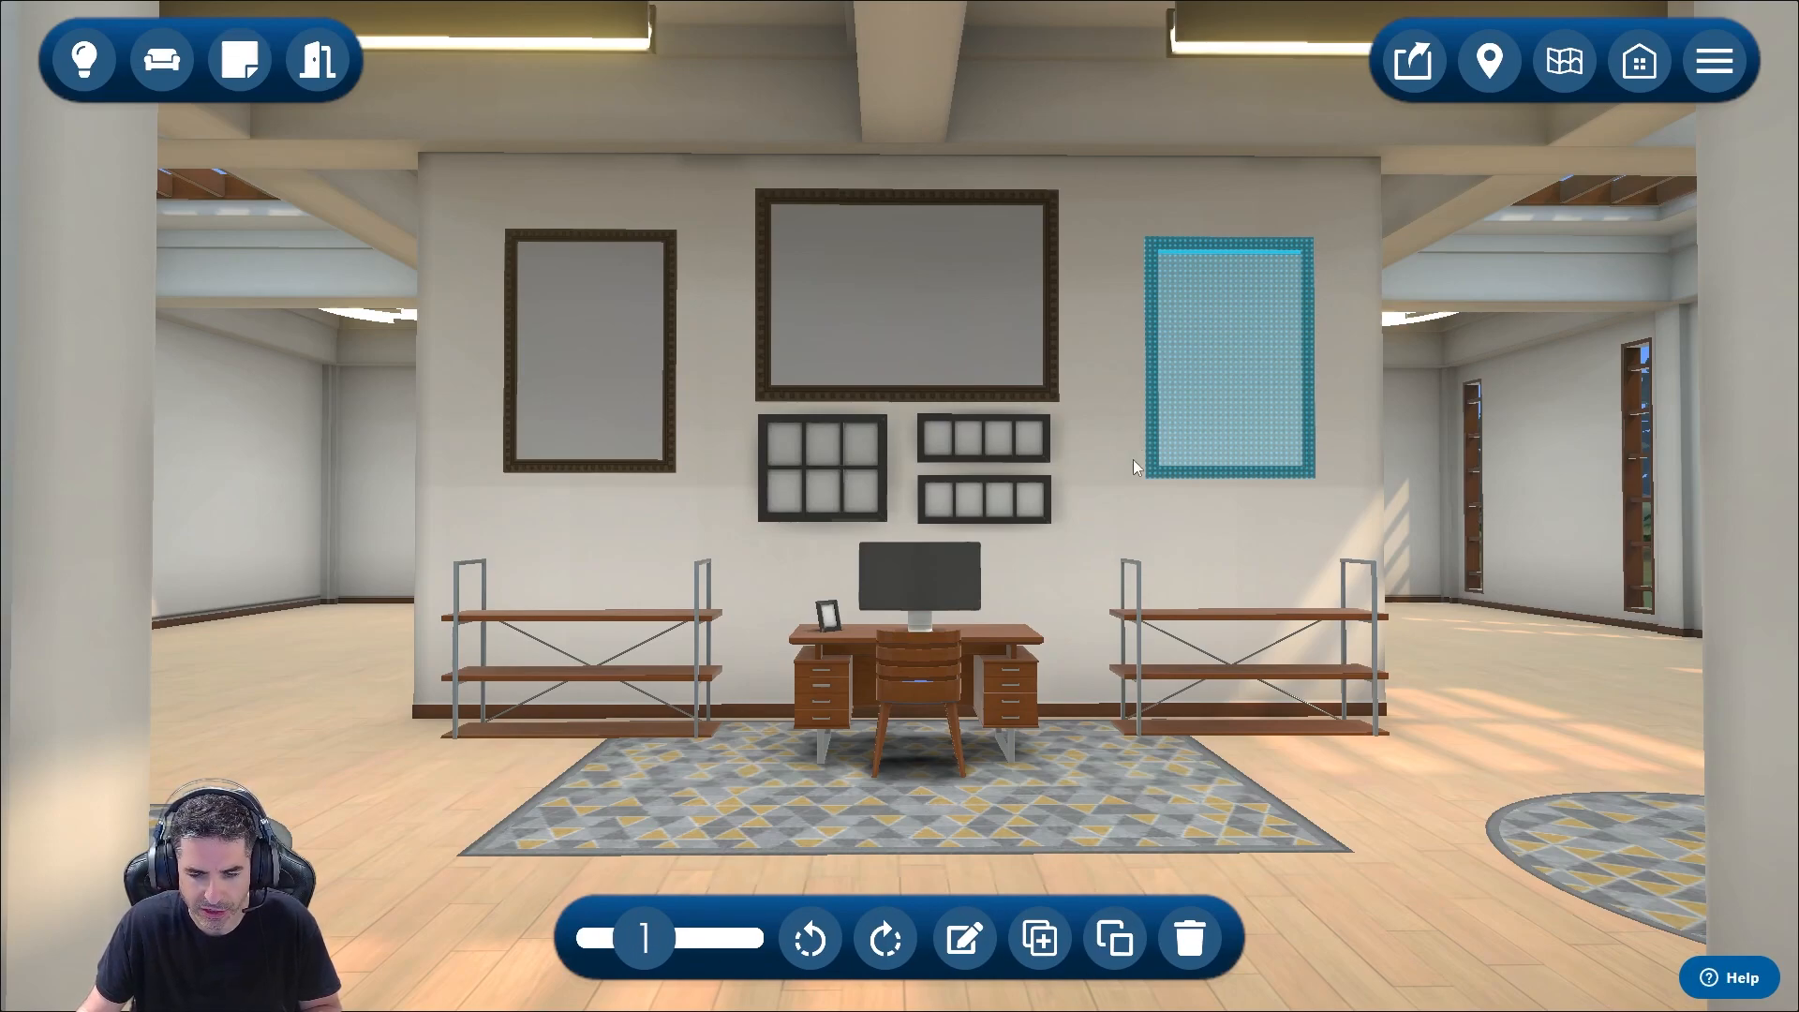
pyautogui.moveTo(1123, 487); pyautogui.dragTo(1244, 519)
pyautogui.scroll(-3, 1267, 523)
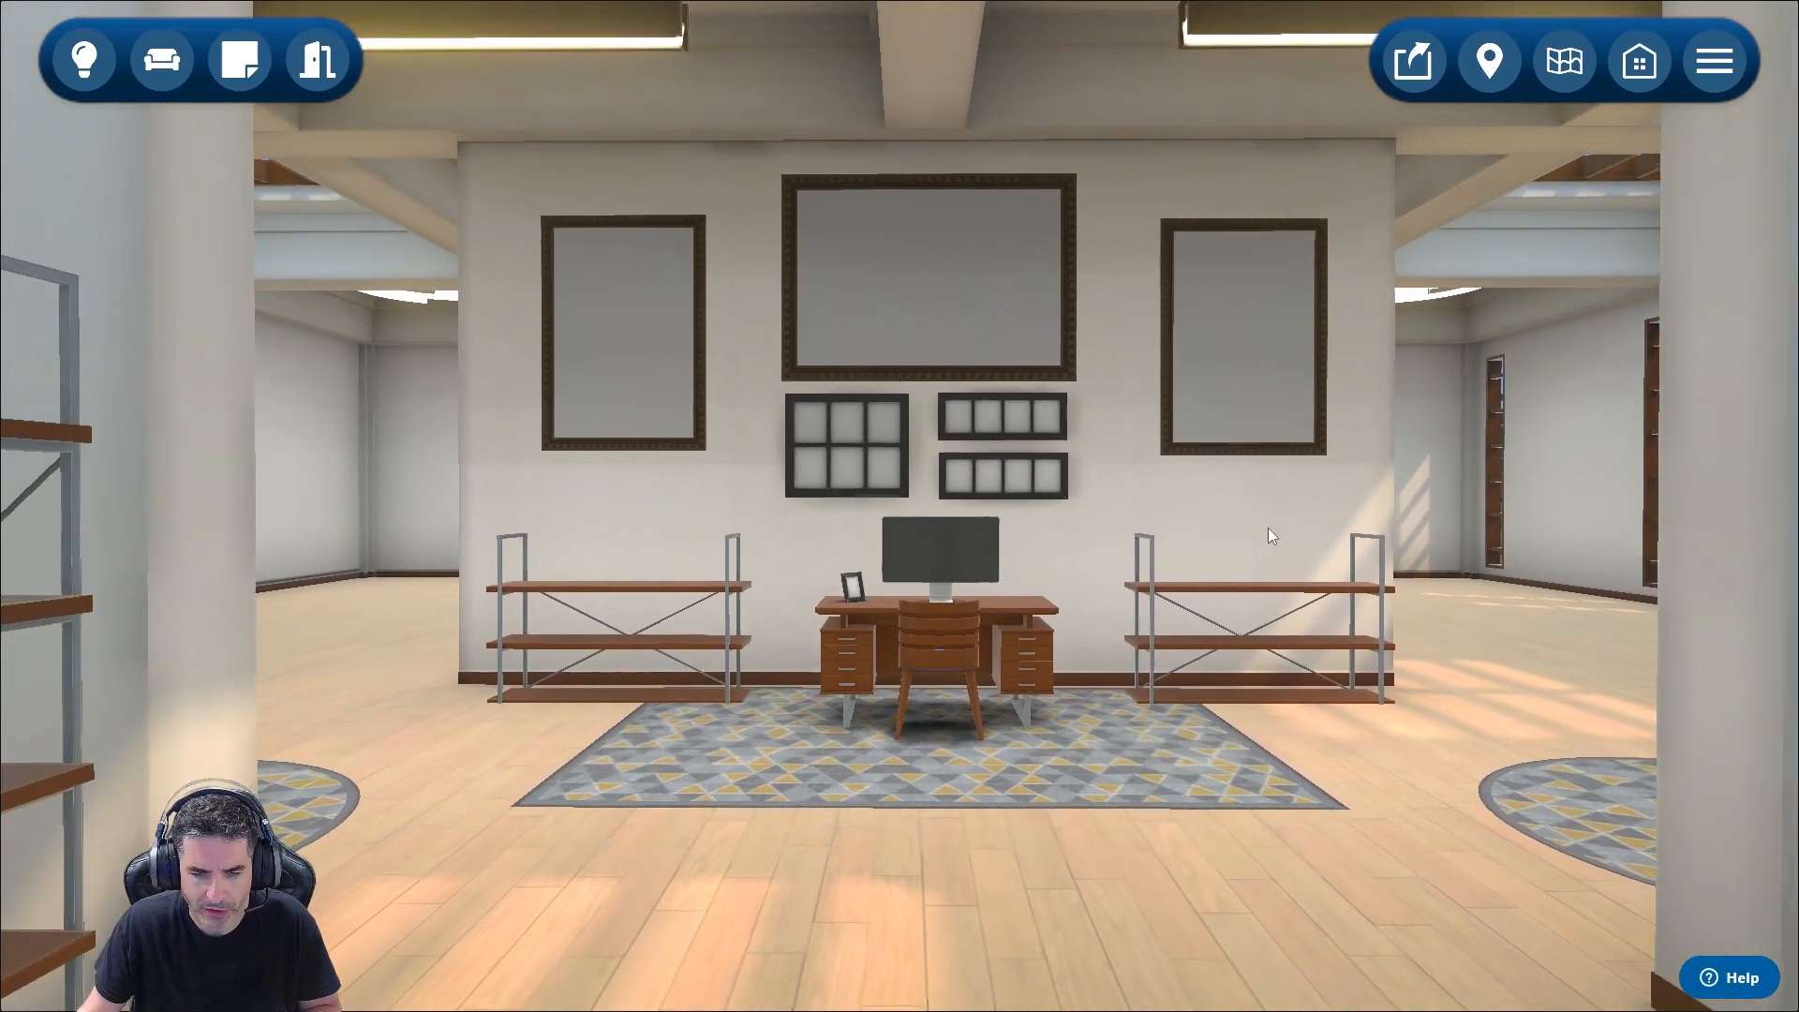
pyautogui.scroll(3, 1269, 564)
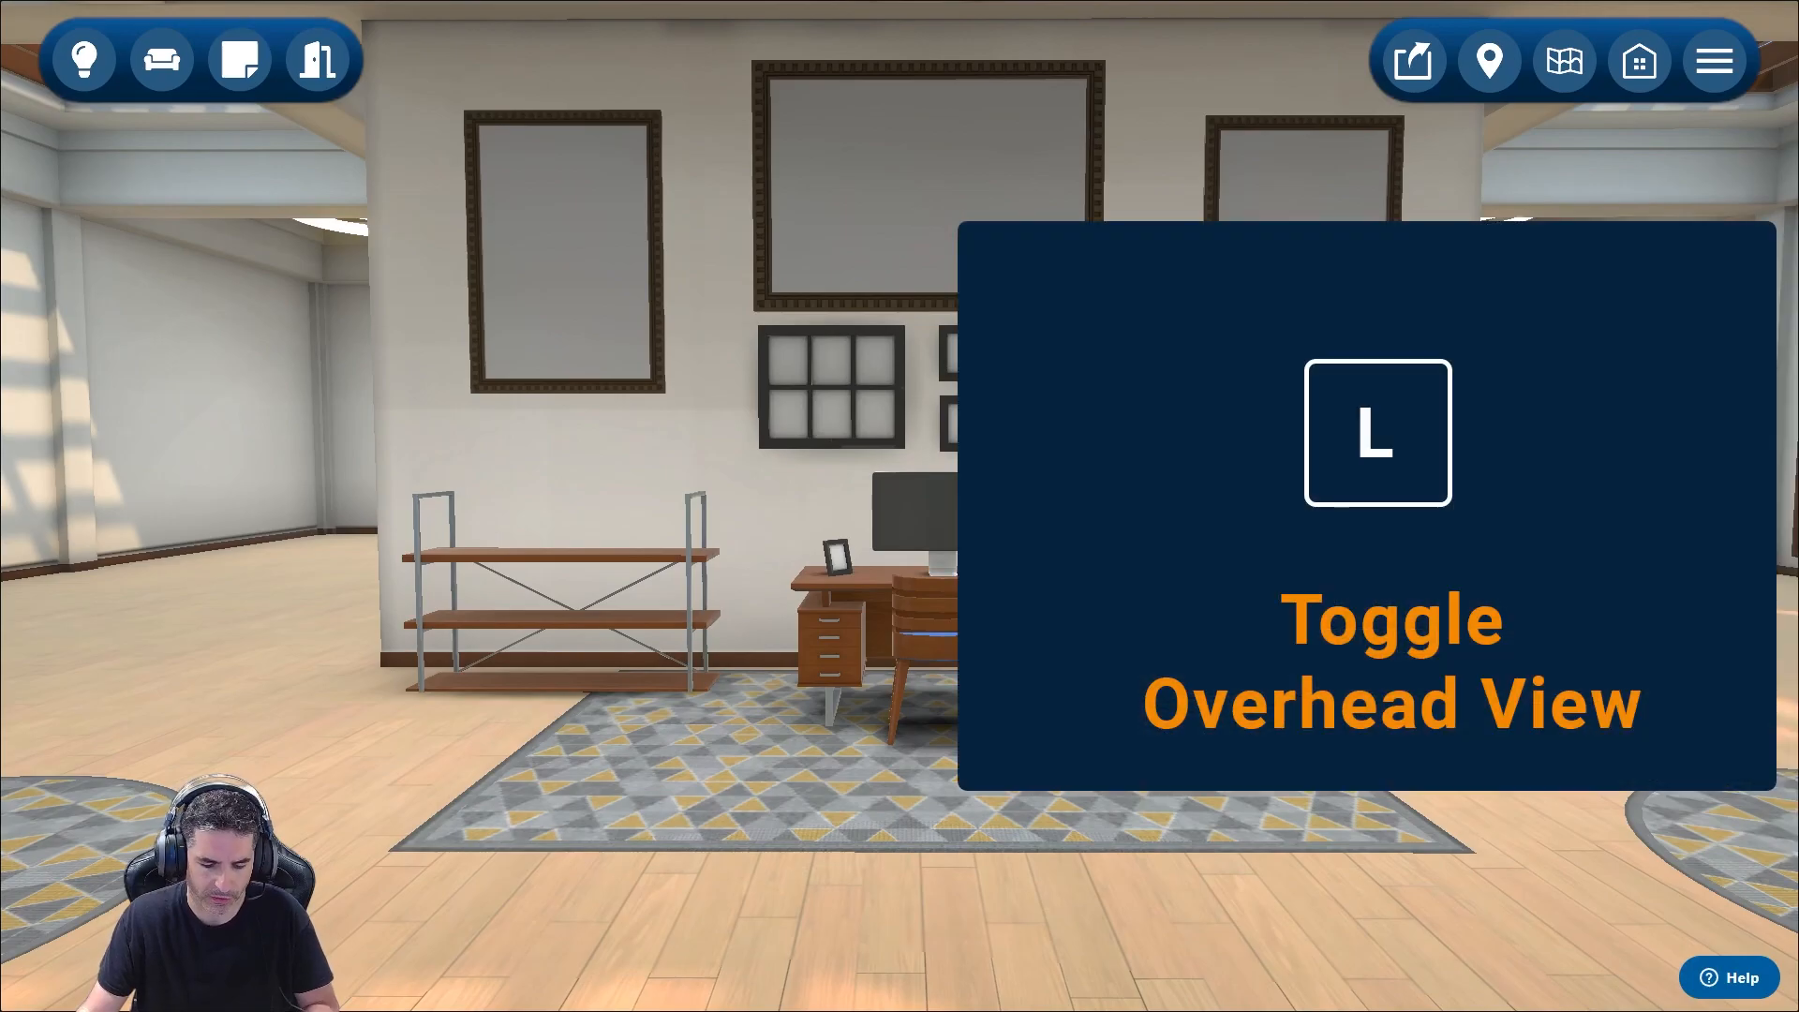
pyautogui.press('l')
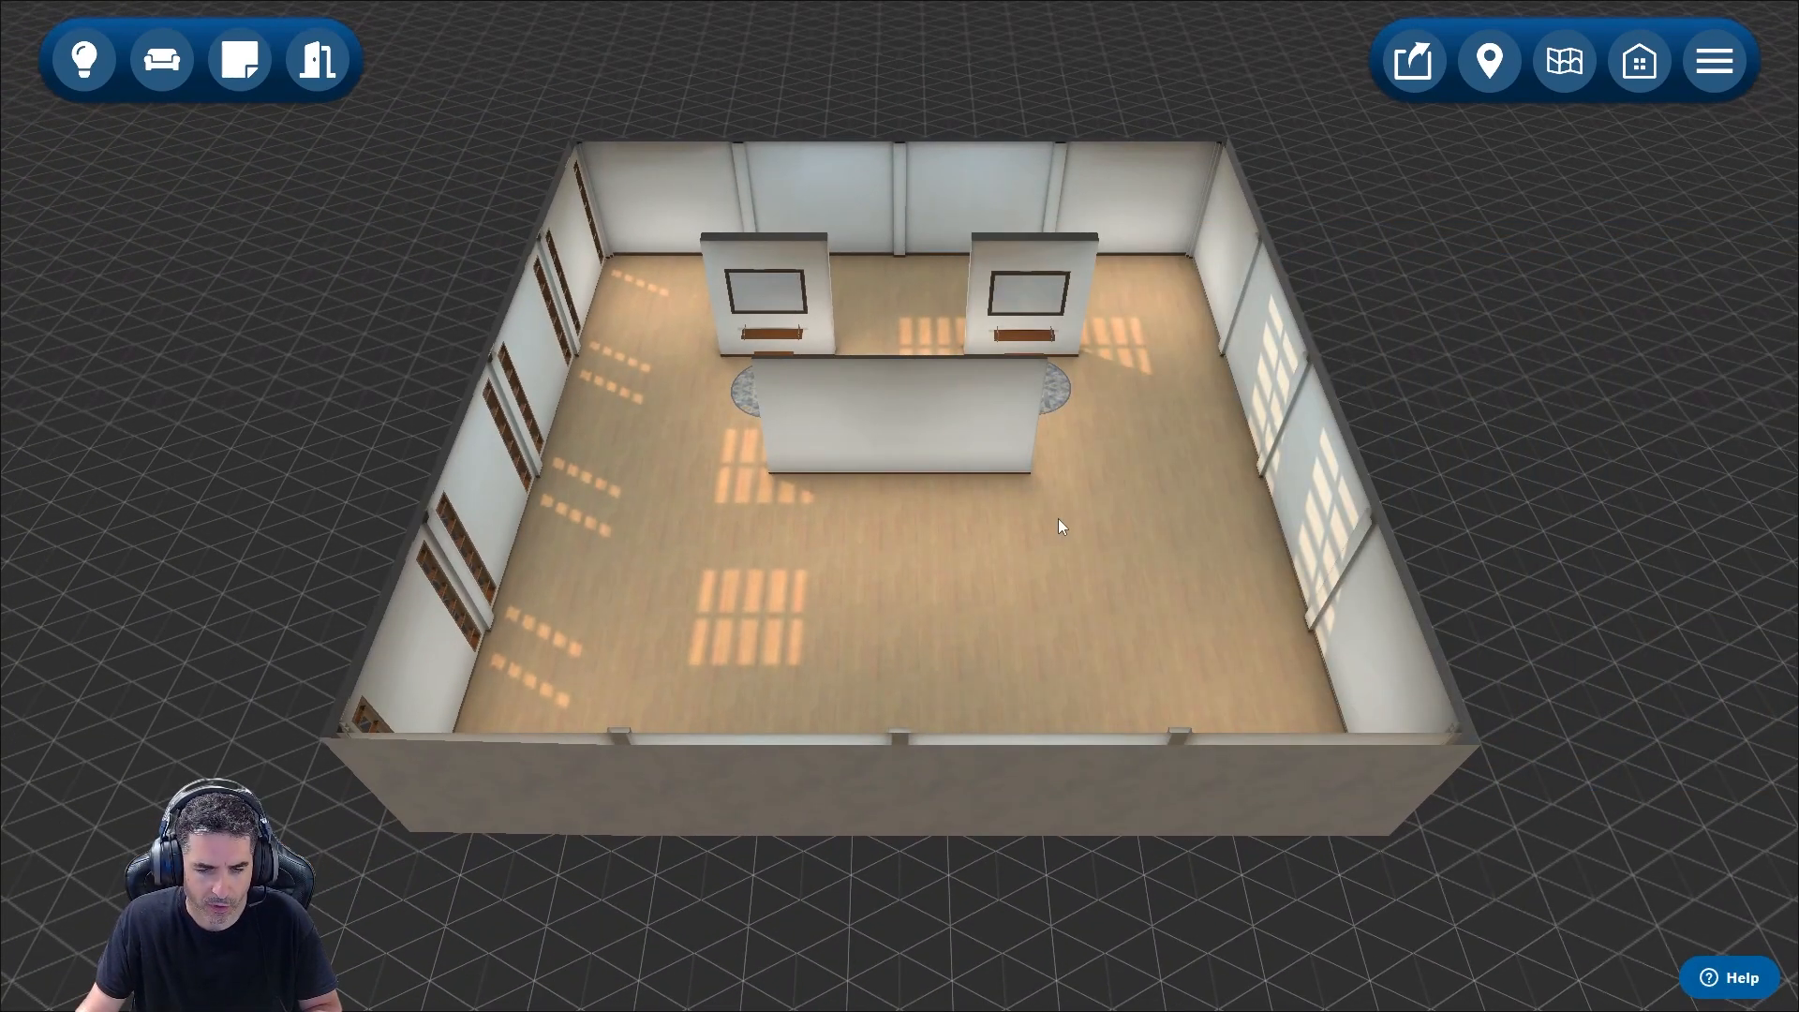
pyautogui.click(1033, 590)
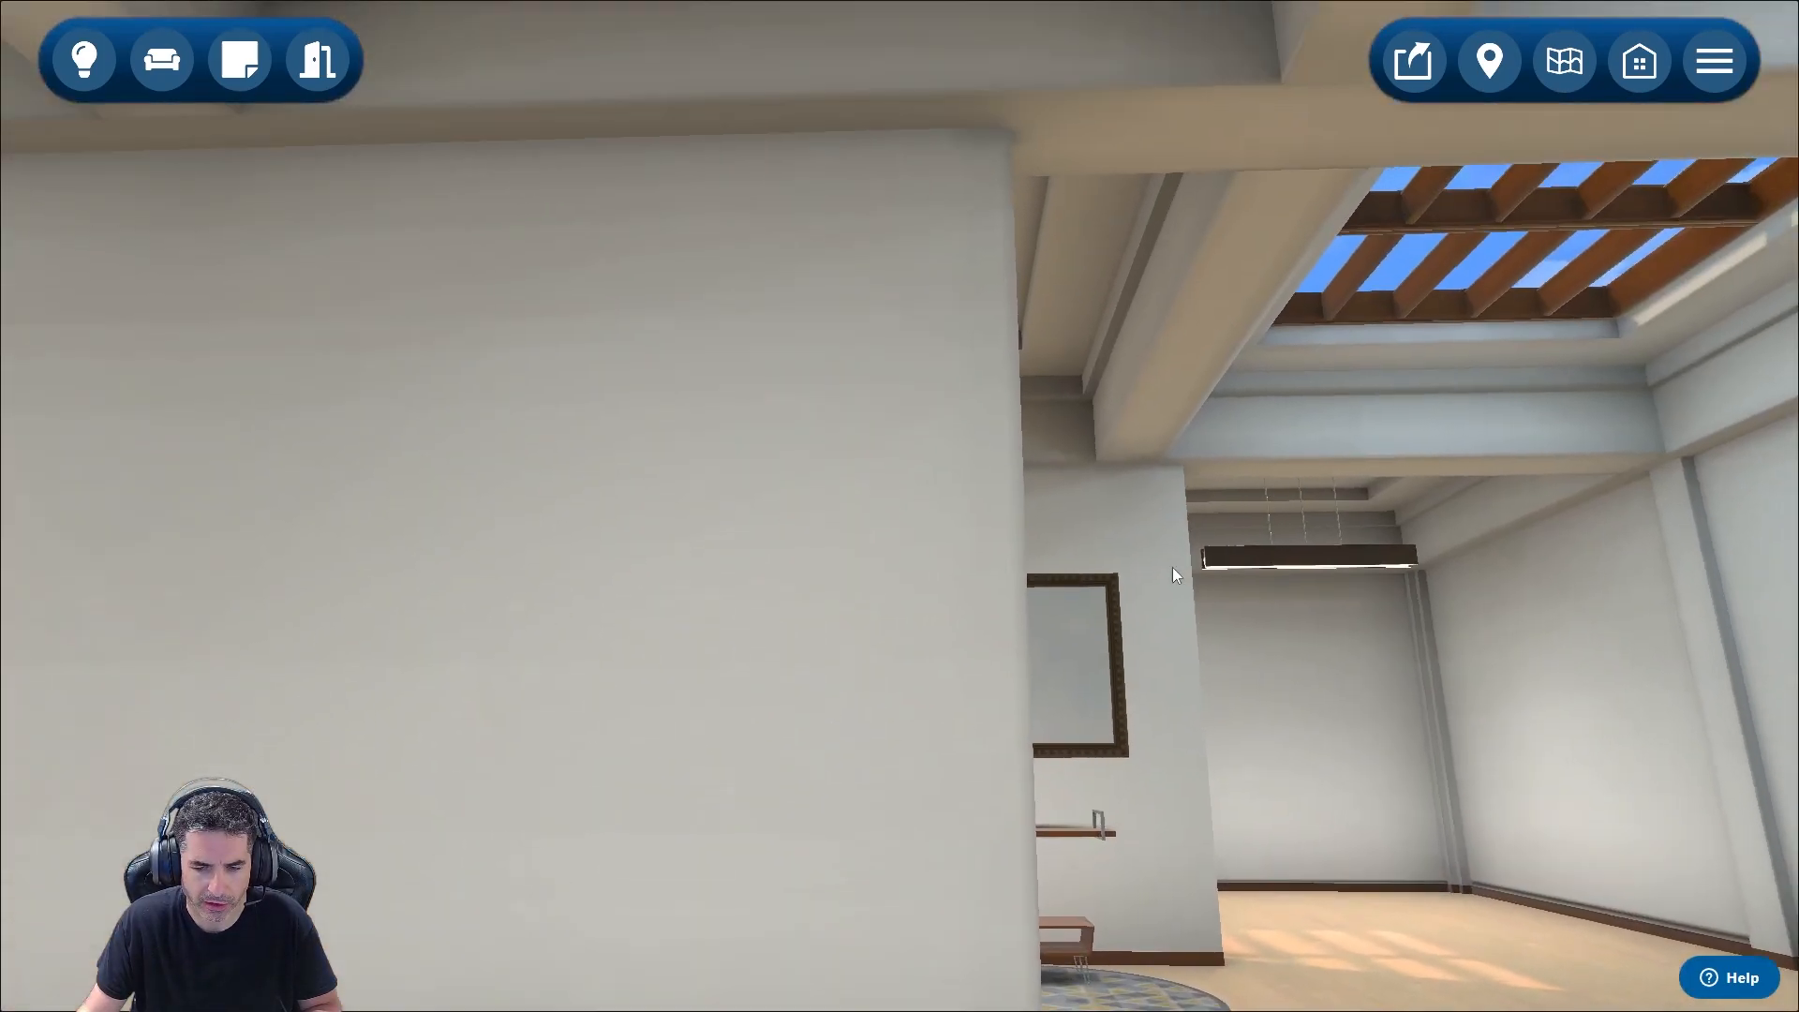
pyautogui.moveTo(1176, 575); pyautogui.dragTo(1154, 447)
pyautogui.press('l')
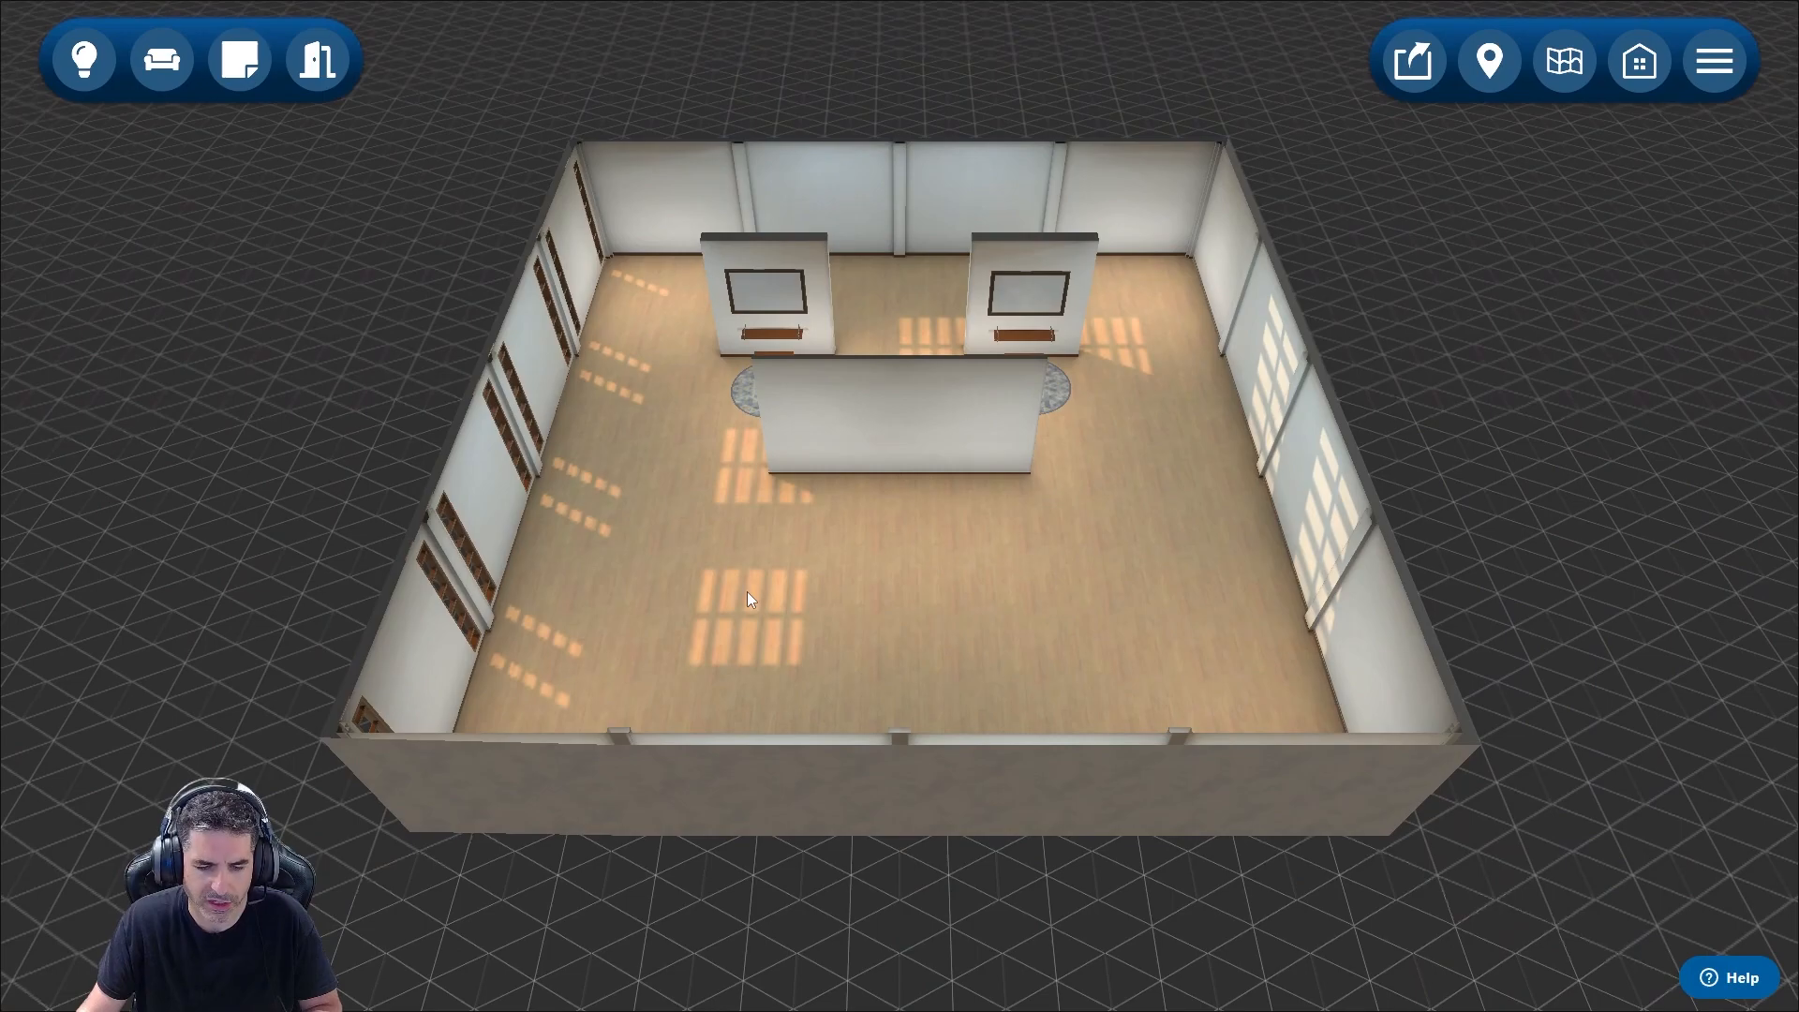
pyautogui.moveTo(720, 571); pyautogui.dragTo(830, 616, button='right')
pyautogui.scroll(8, 1022, 745)
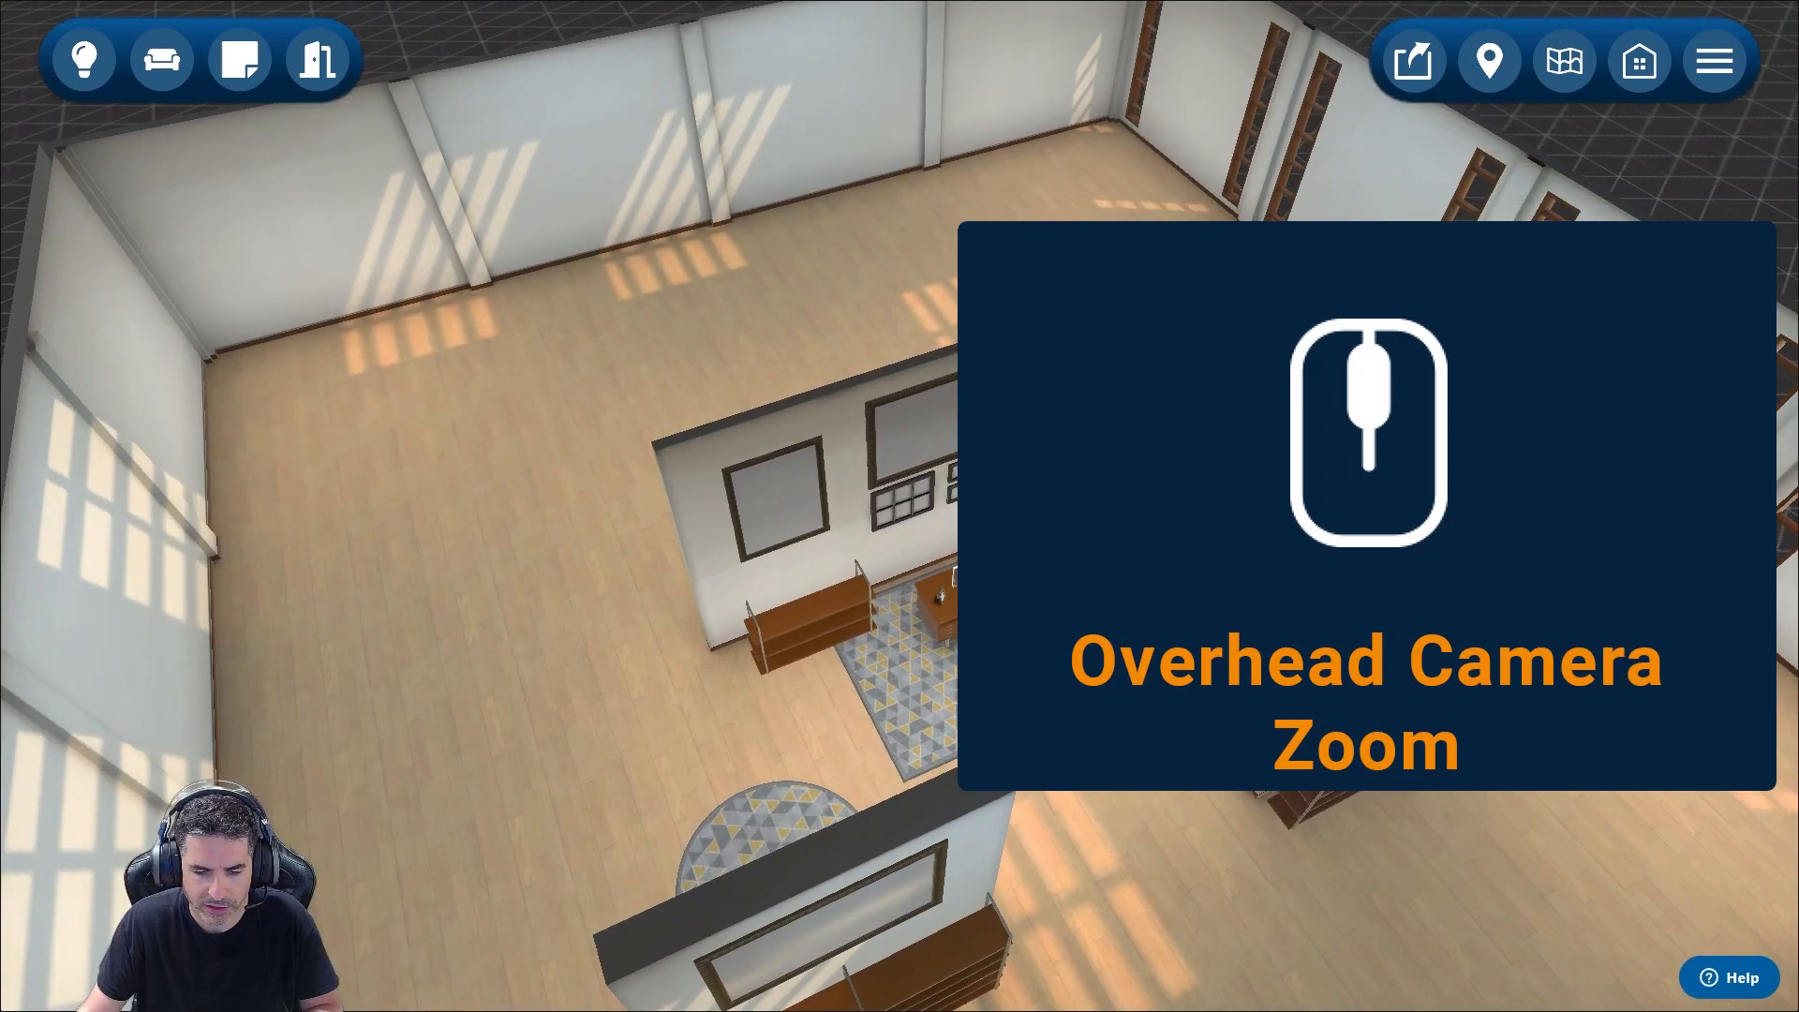
pyautogui.scroll(8, 1021, 745)
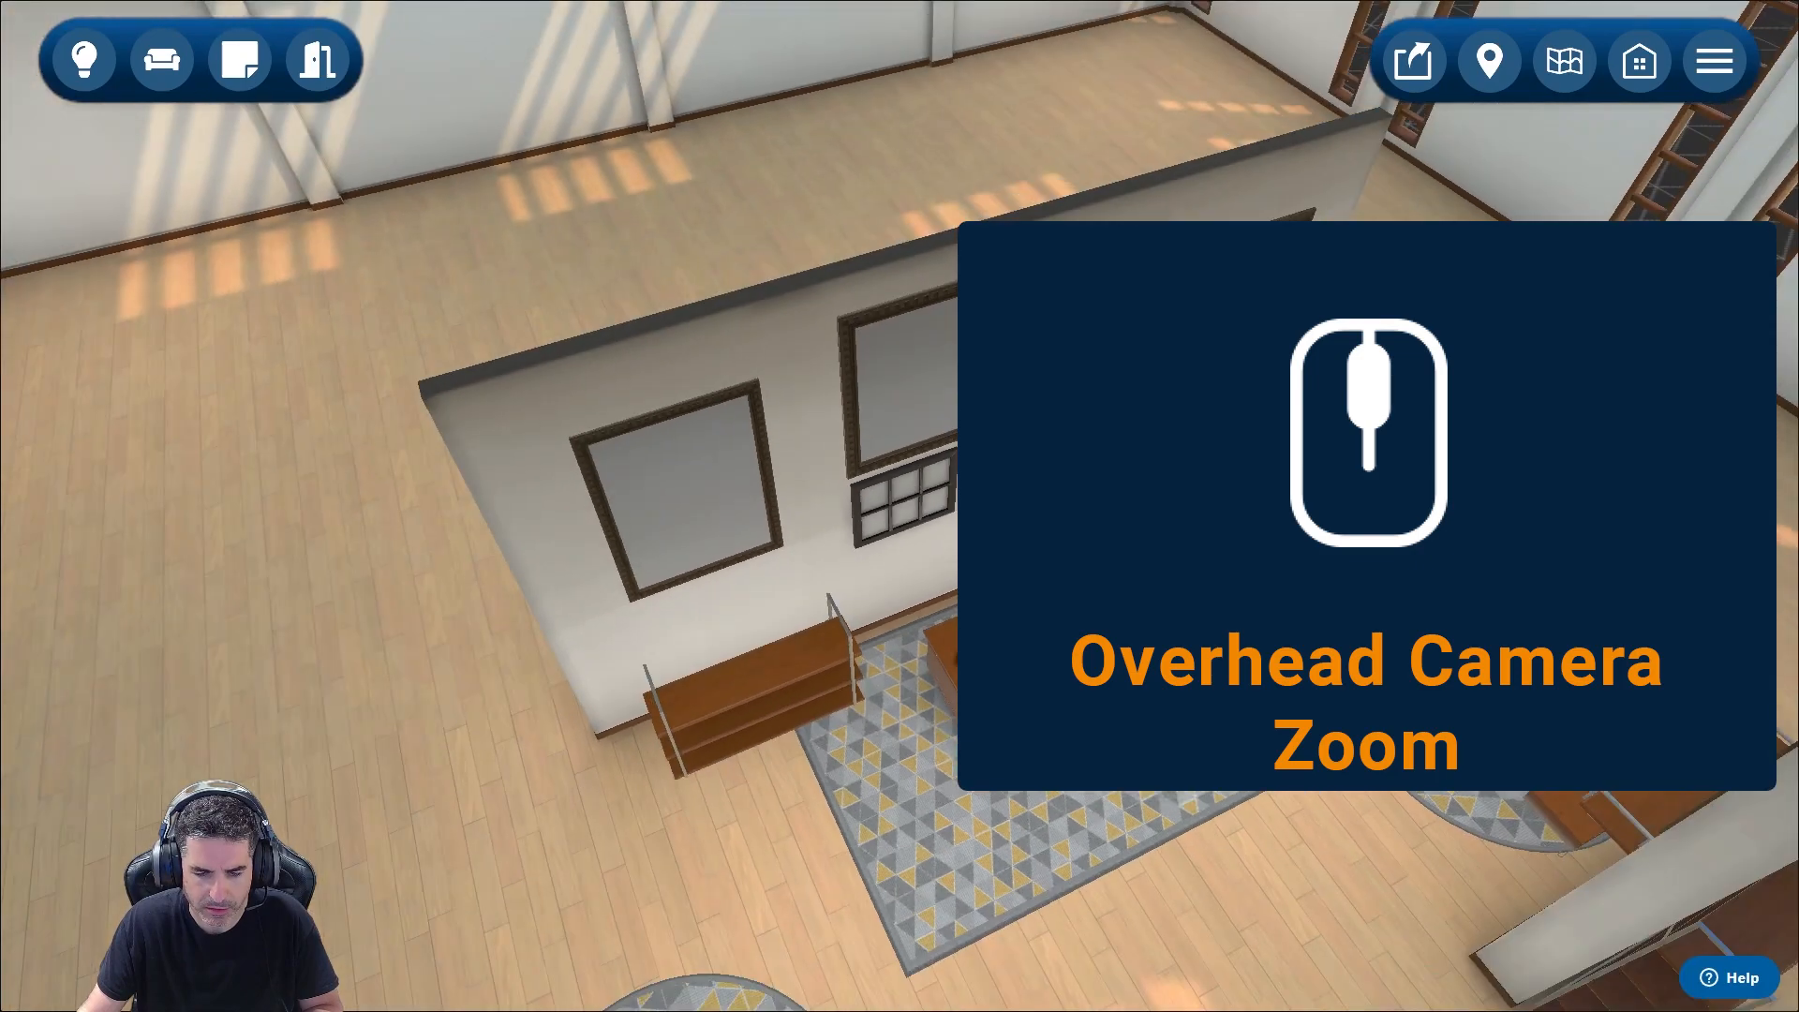
pyautogui.scroll(-10, 1024, 757)
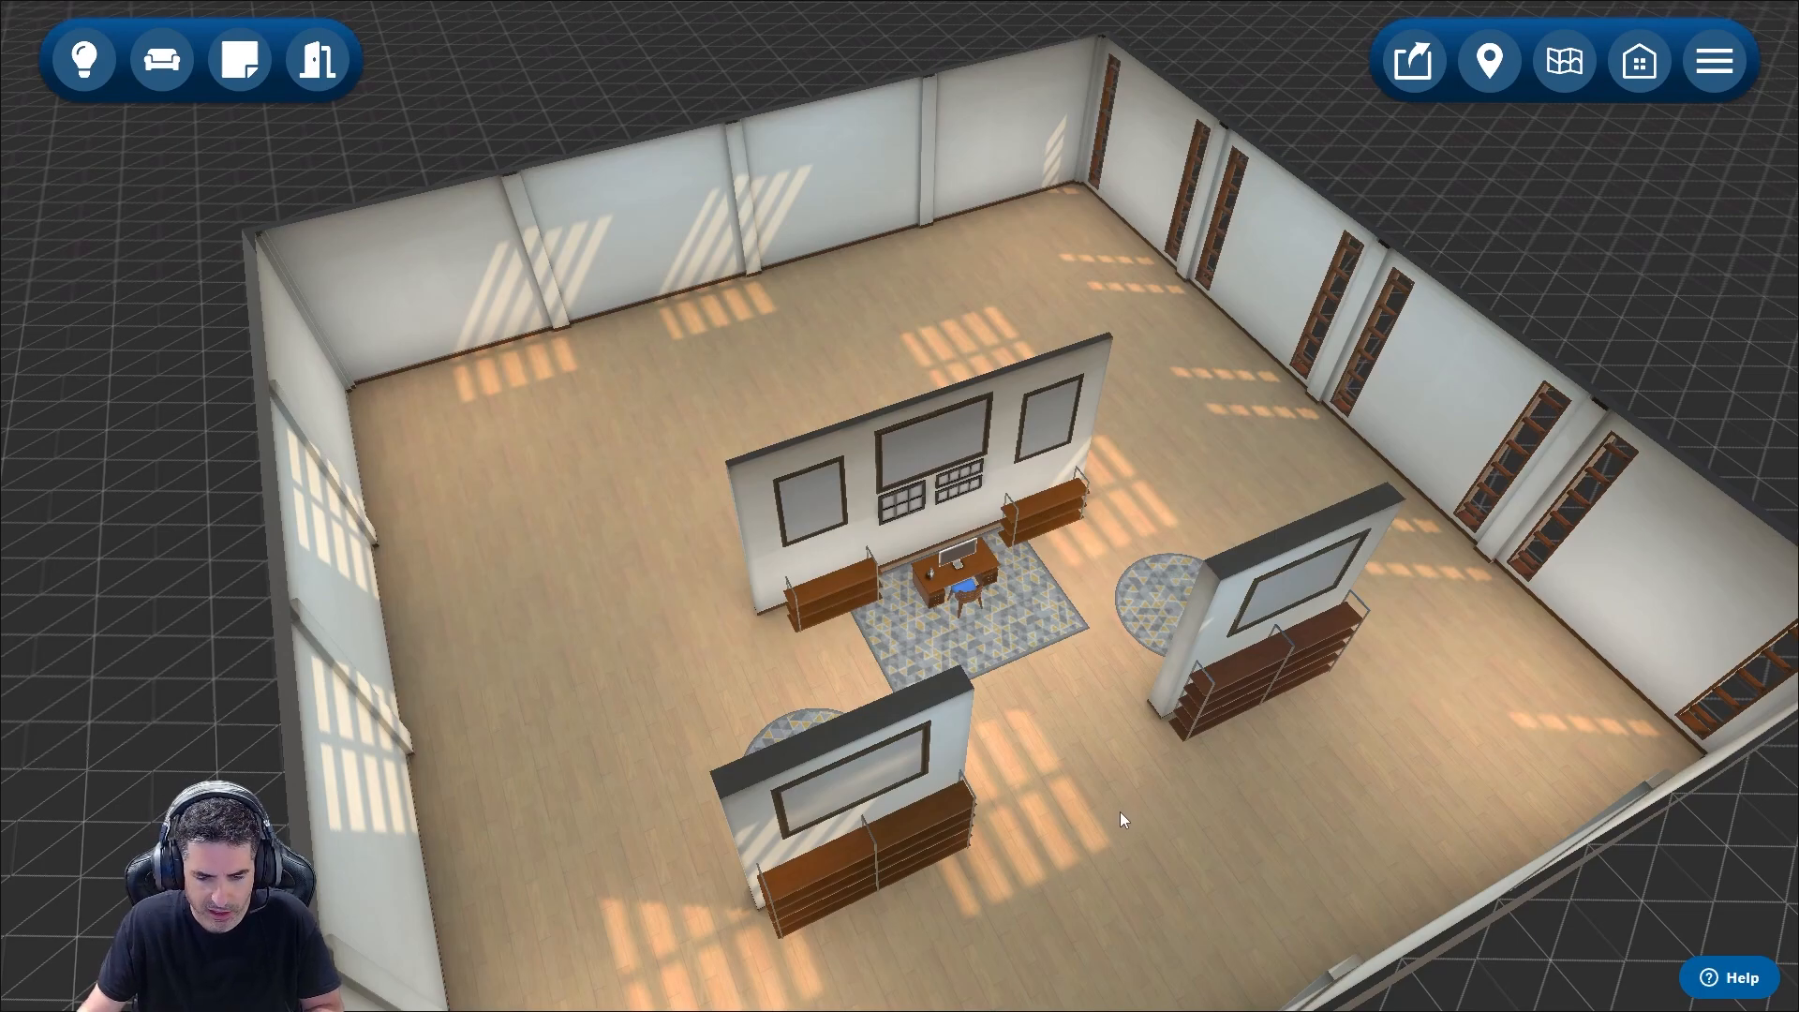
pyautogui.press('w')
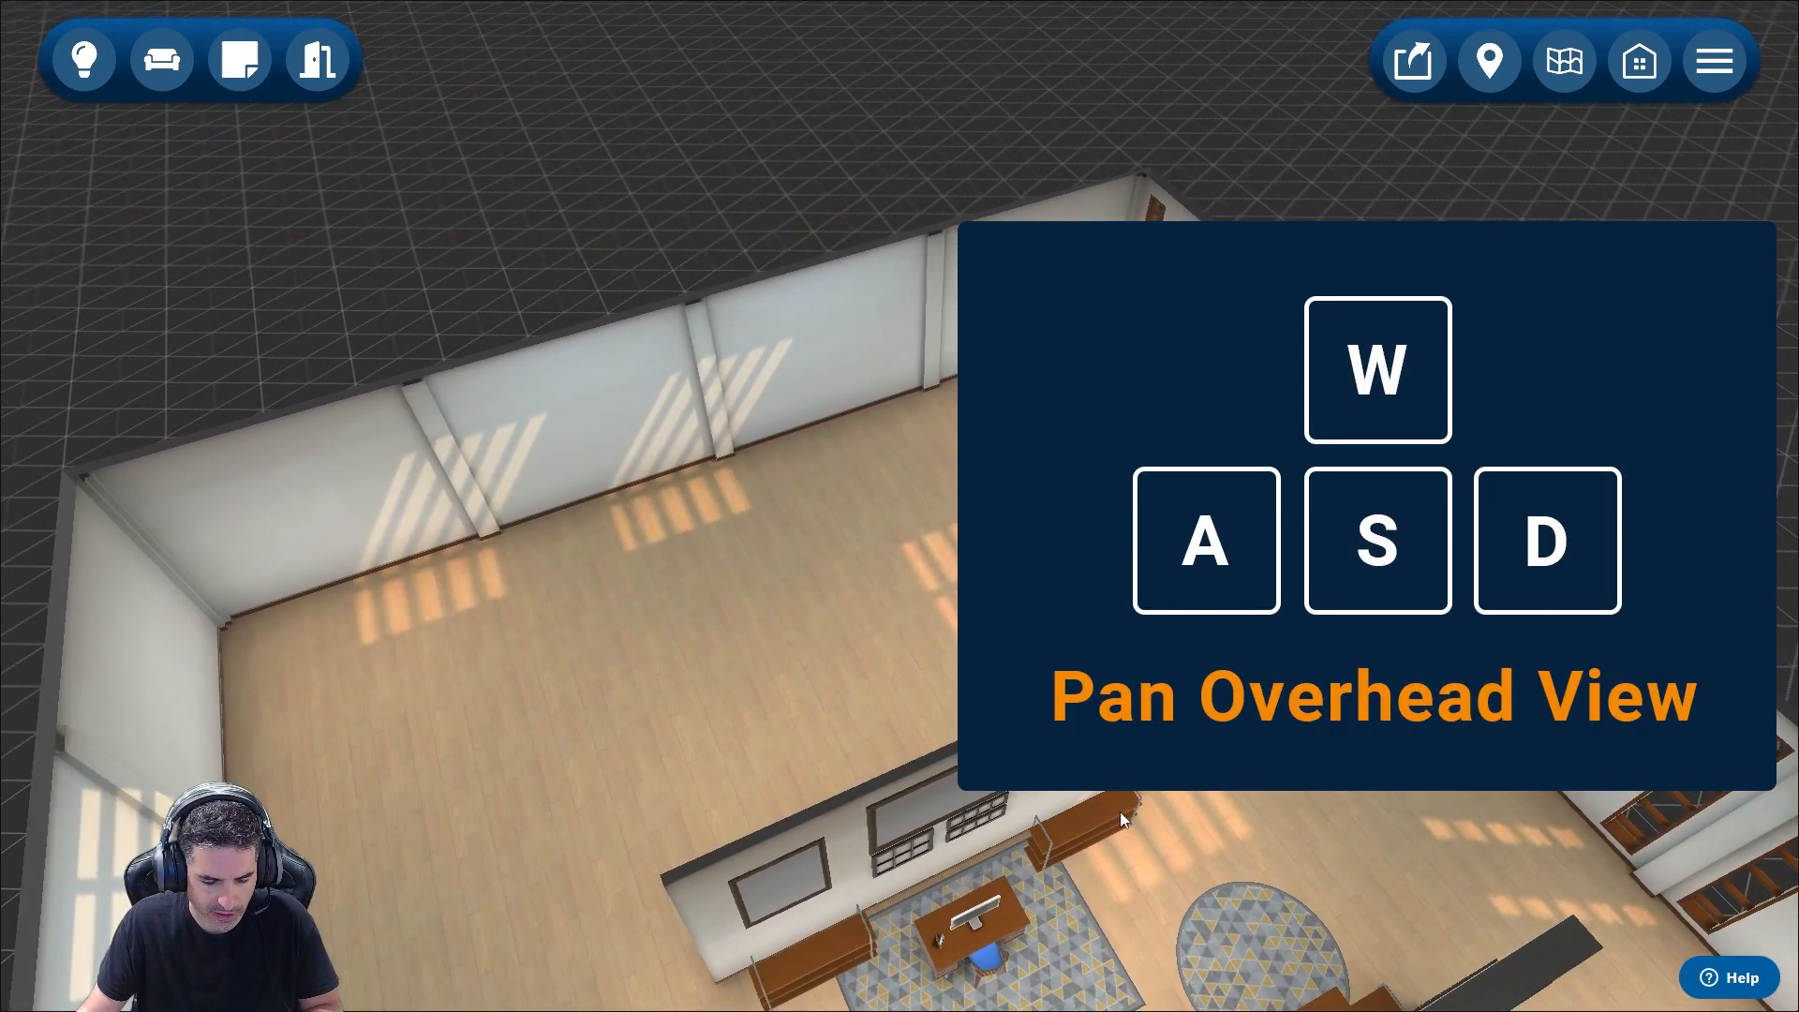
pyautogui.press('s')
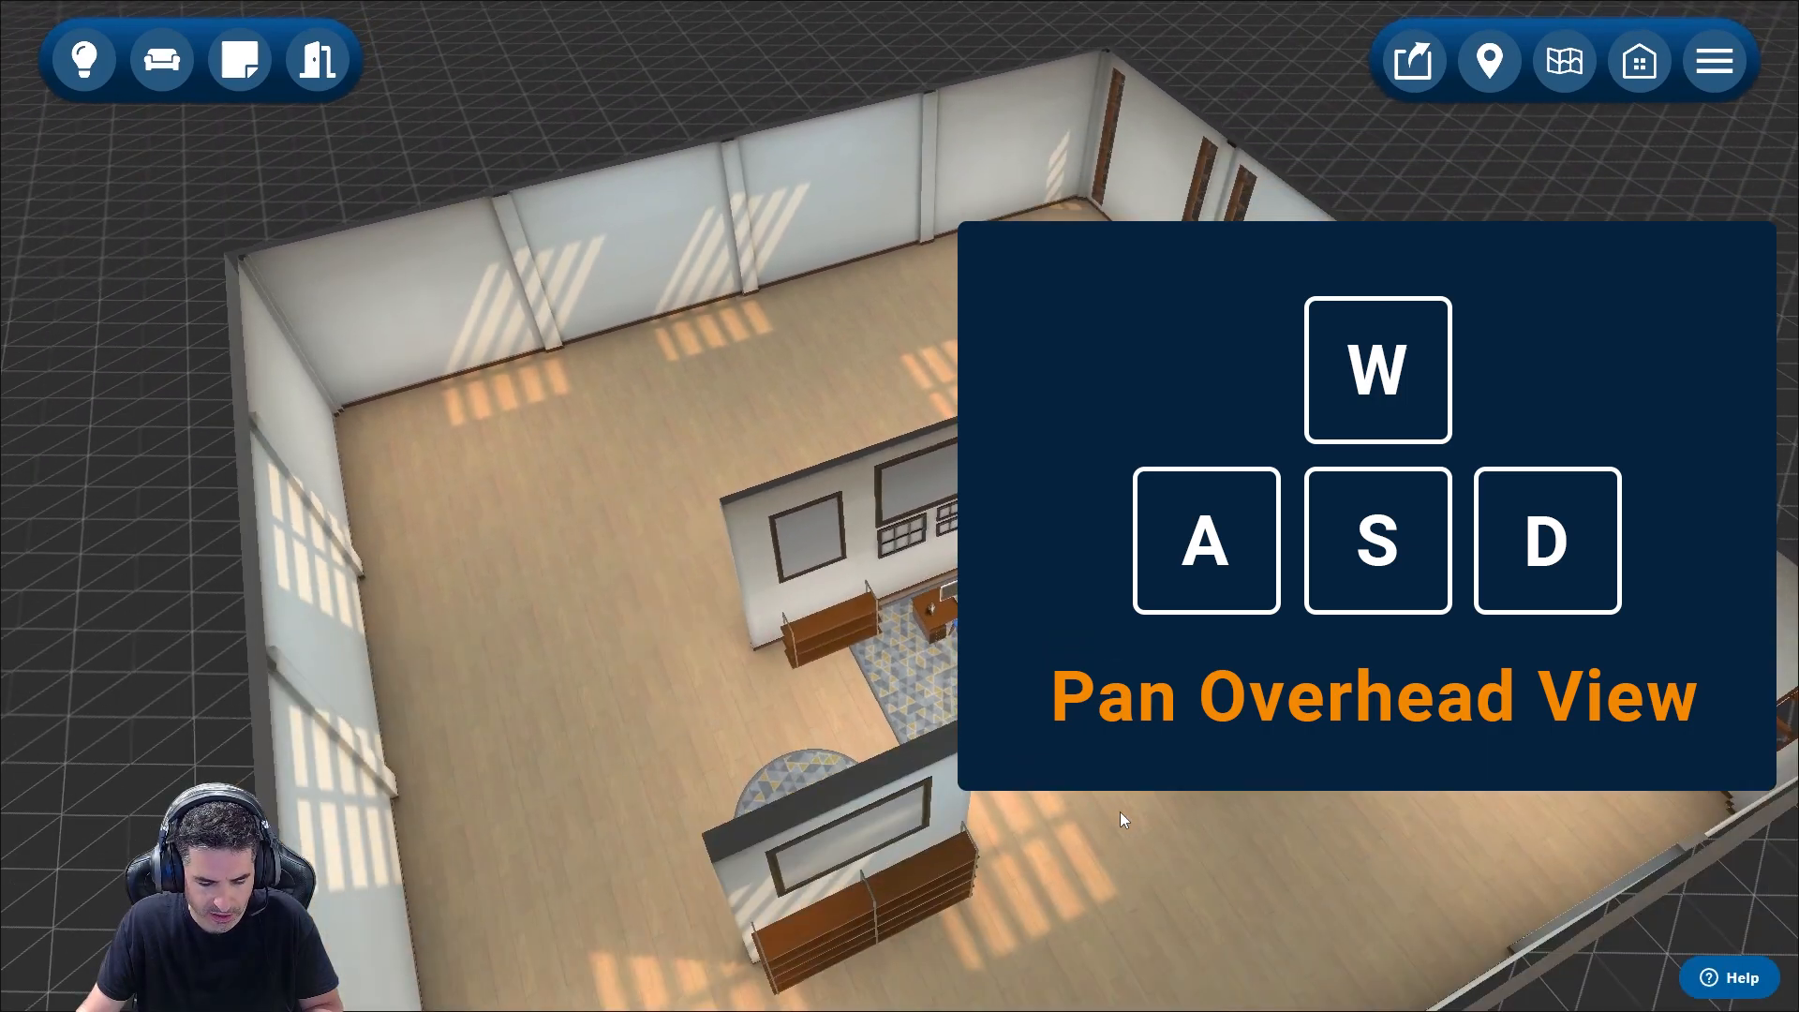
pyautogui.press('s')
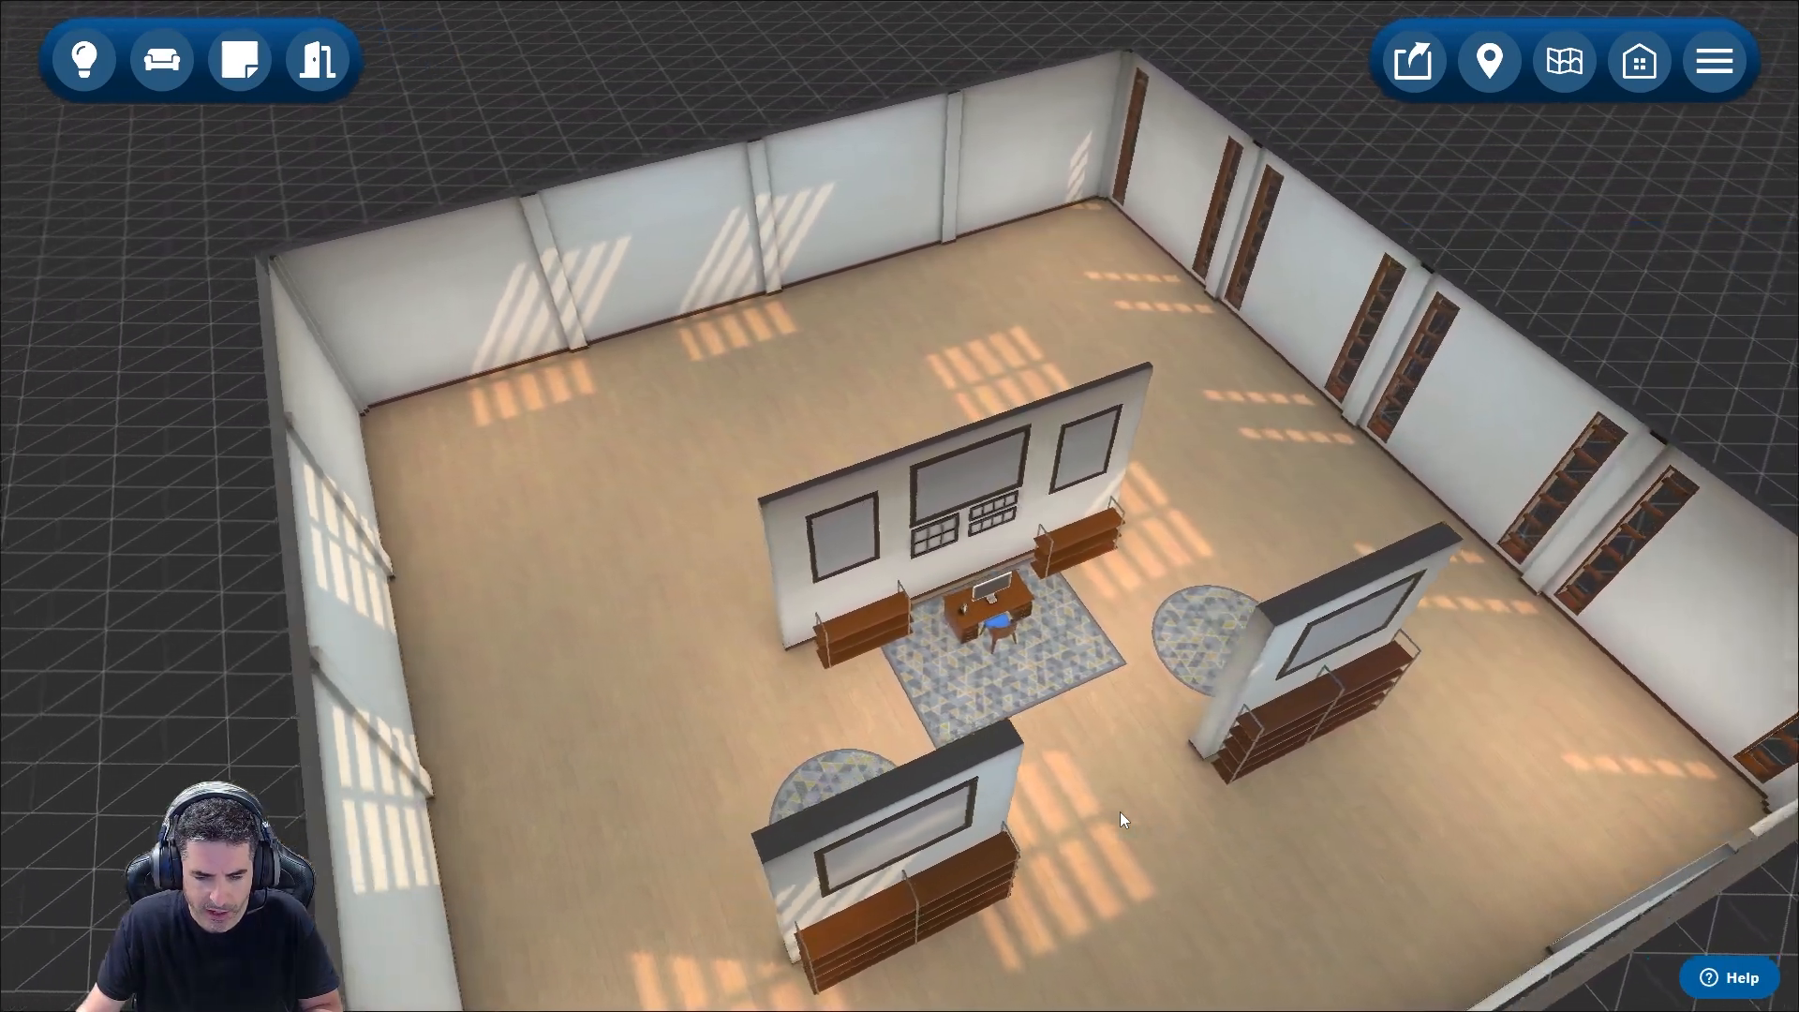
pyautogui.press('a')
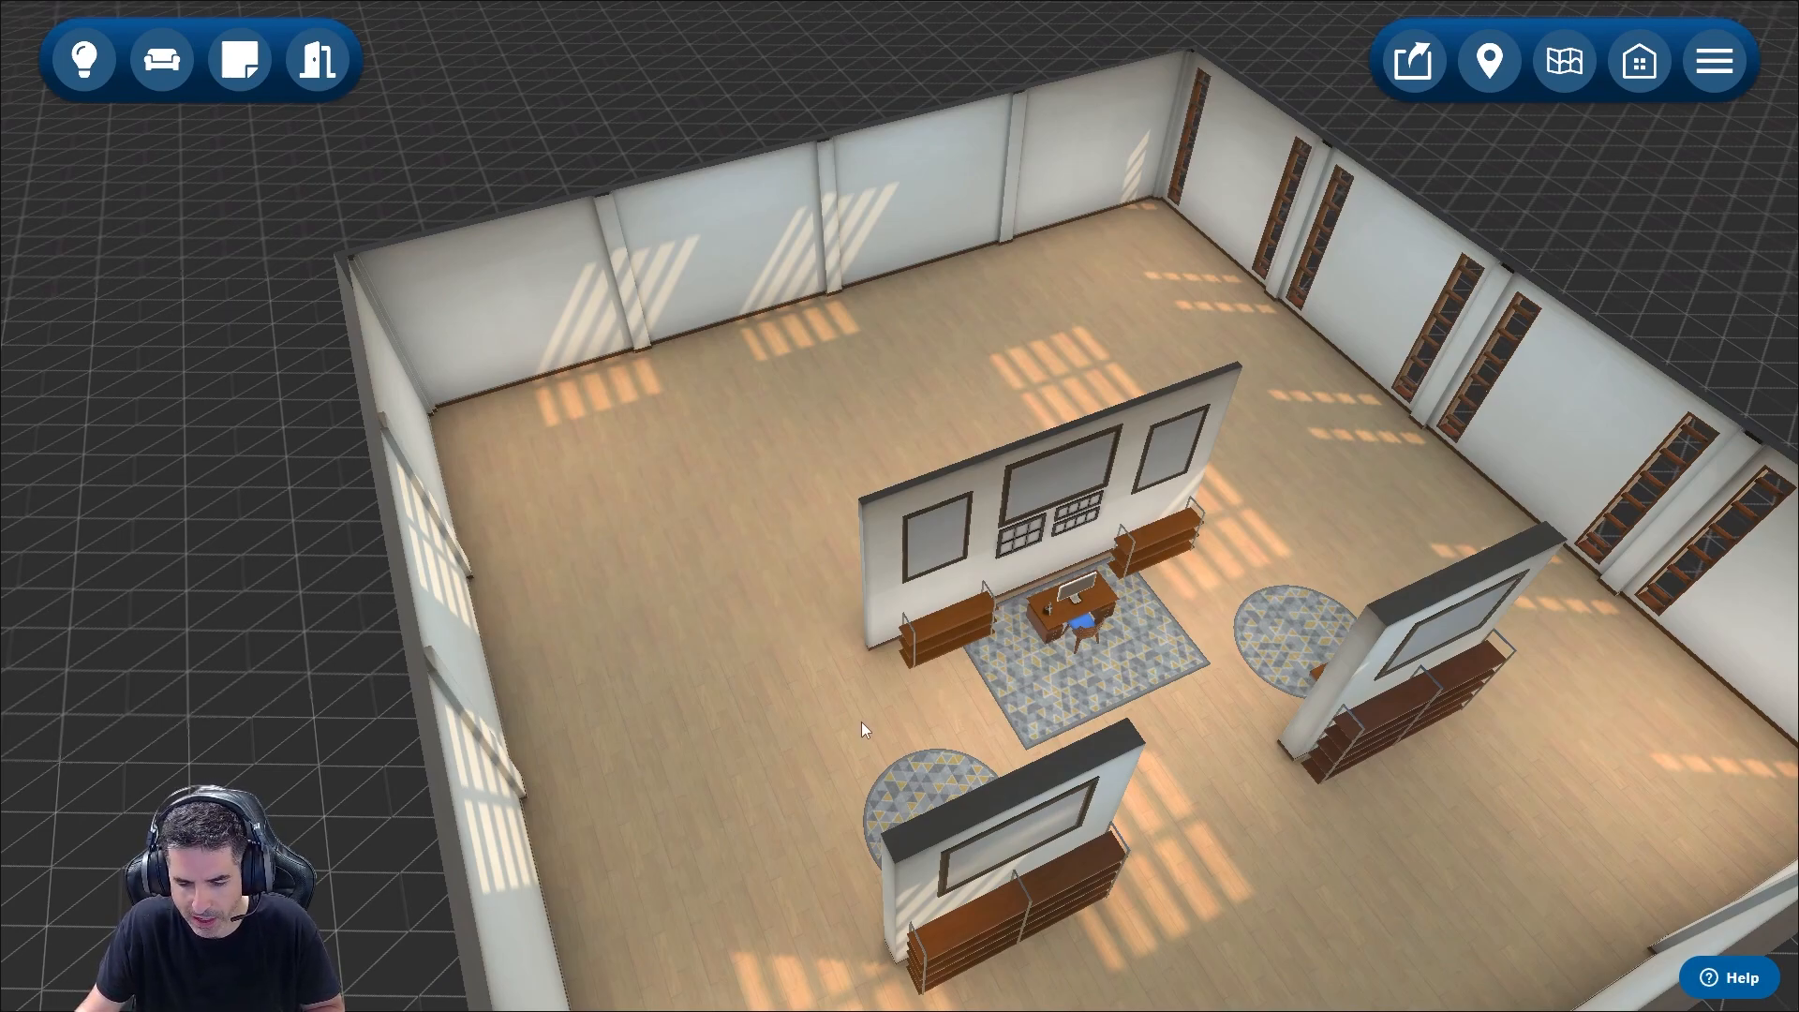
pyautogui.click(940, 635)
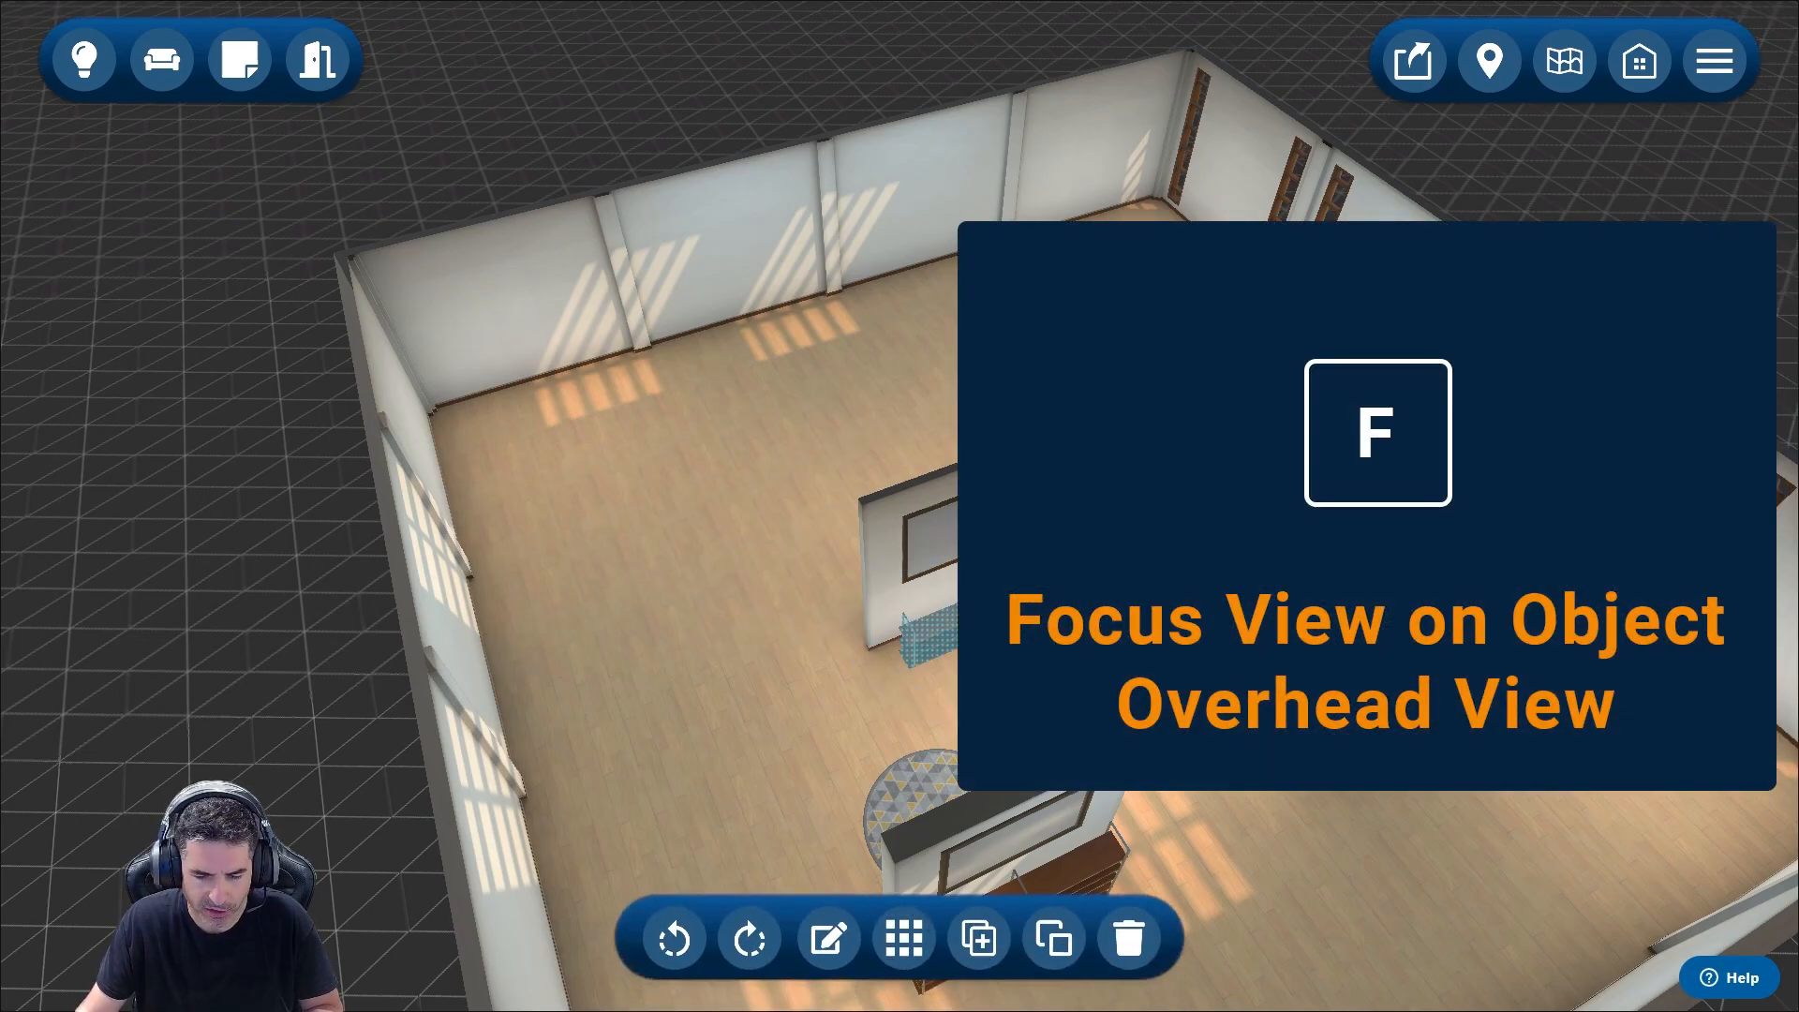
# Focus the camera on a shelf, then on the desk monitor, orbiting and zooming around it.
pyautogui.press('f')
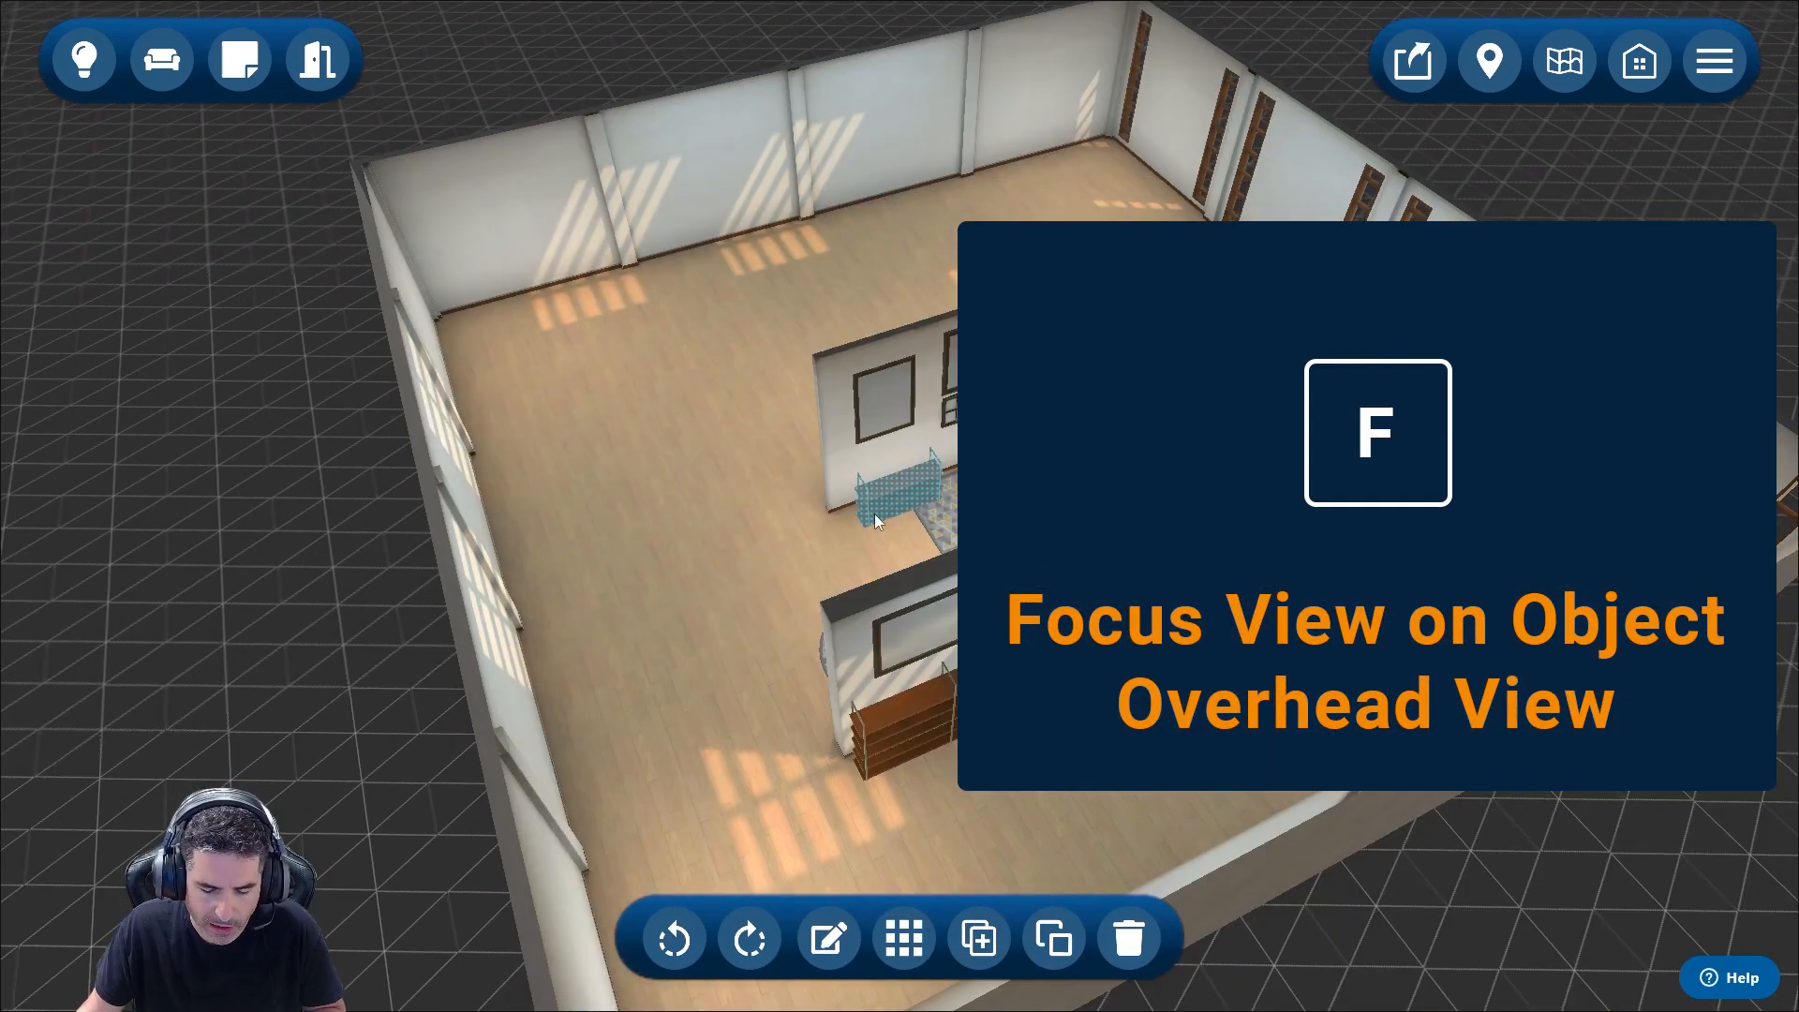
pyautogui.moveTo(740, 583); pyautogui.dragTo(522, 529, button='right')
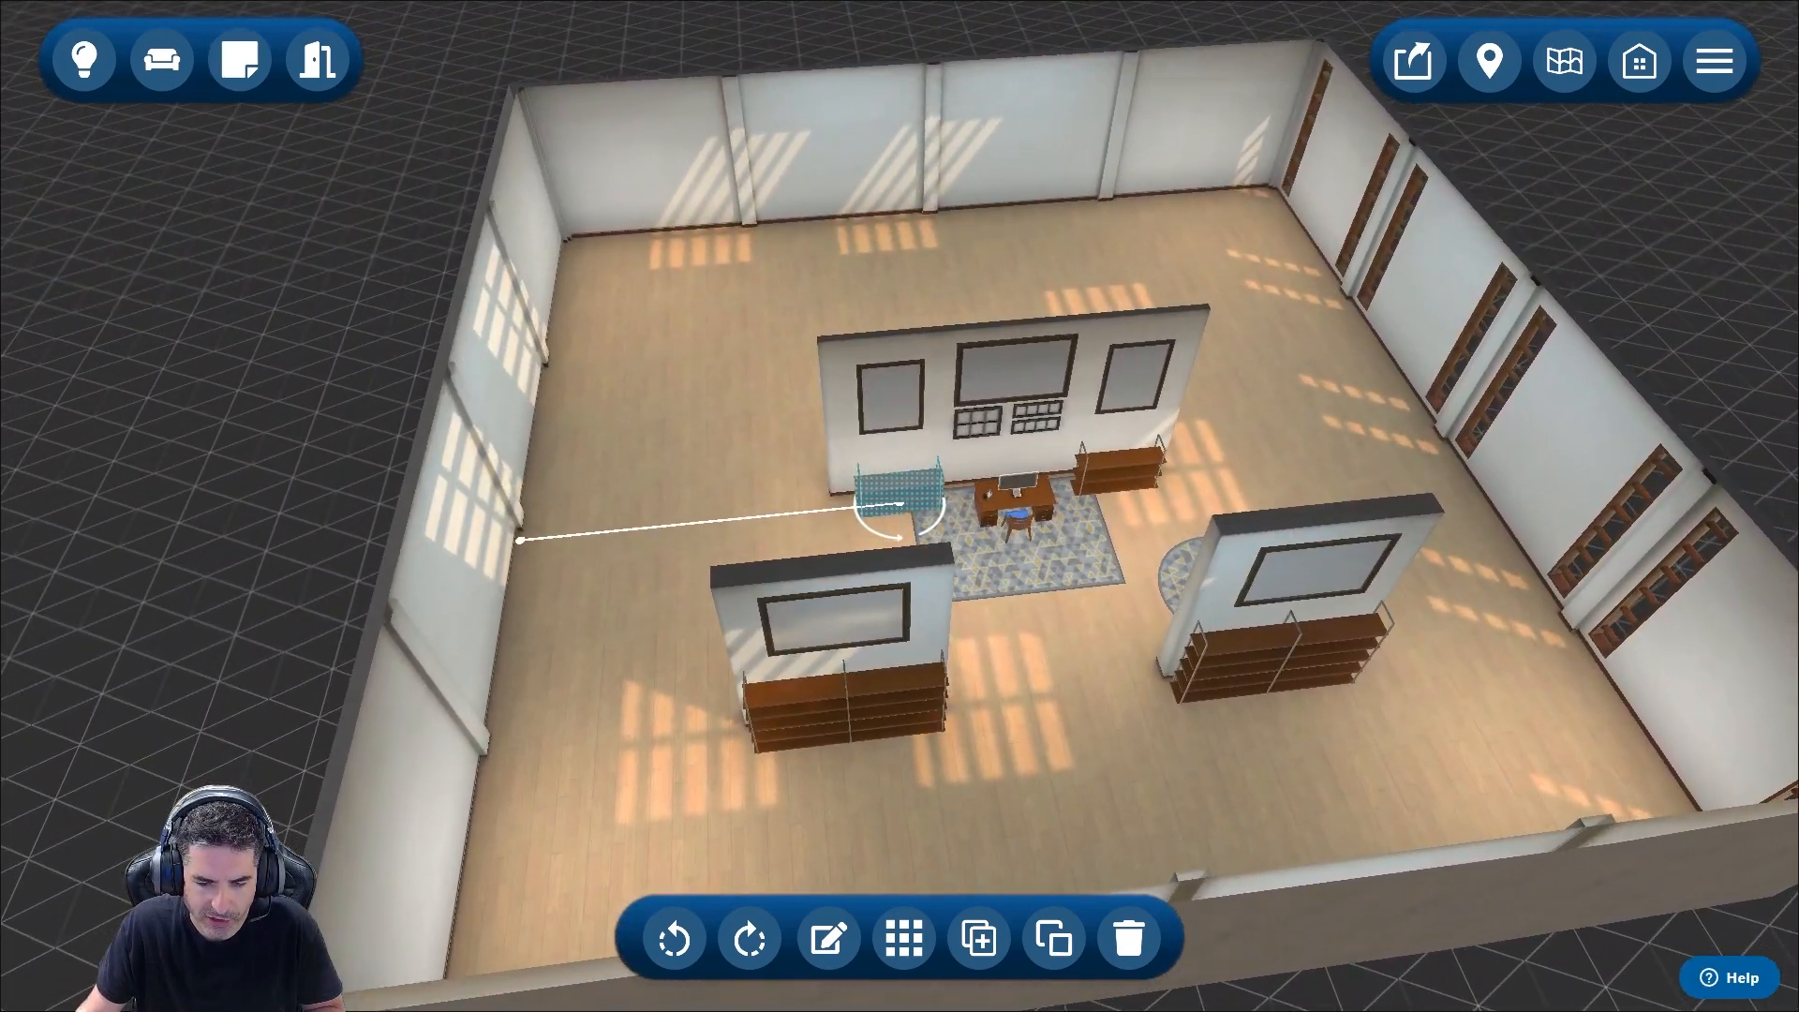
pyautogui.click(1023, 489)
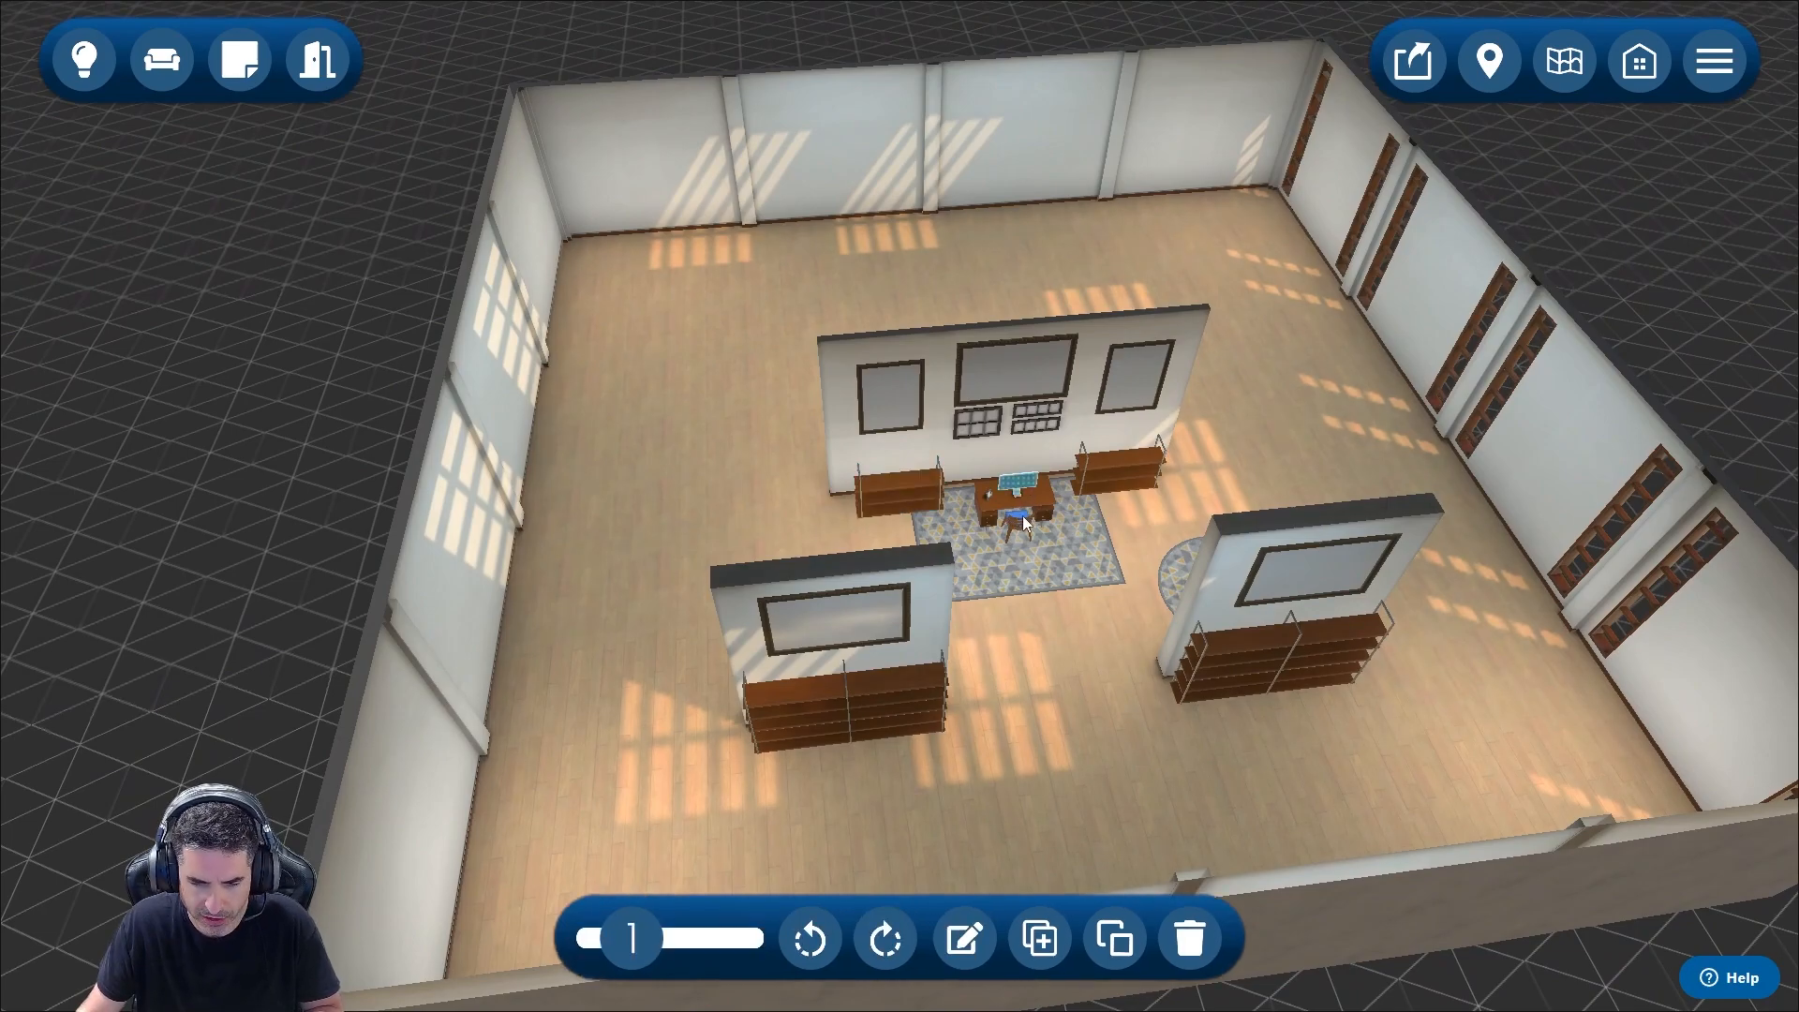
pyautogui.press('f')
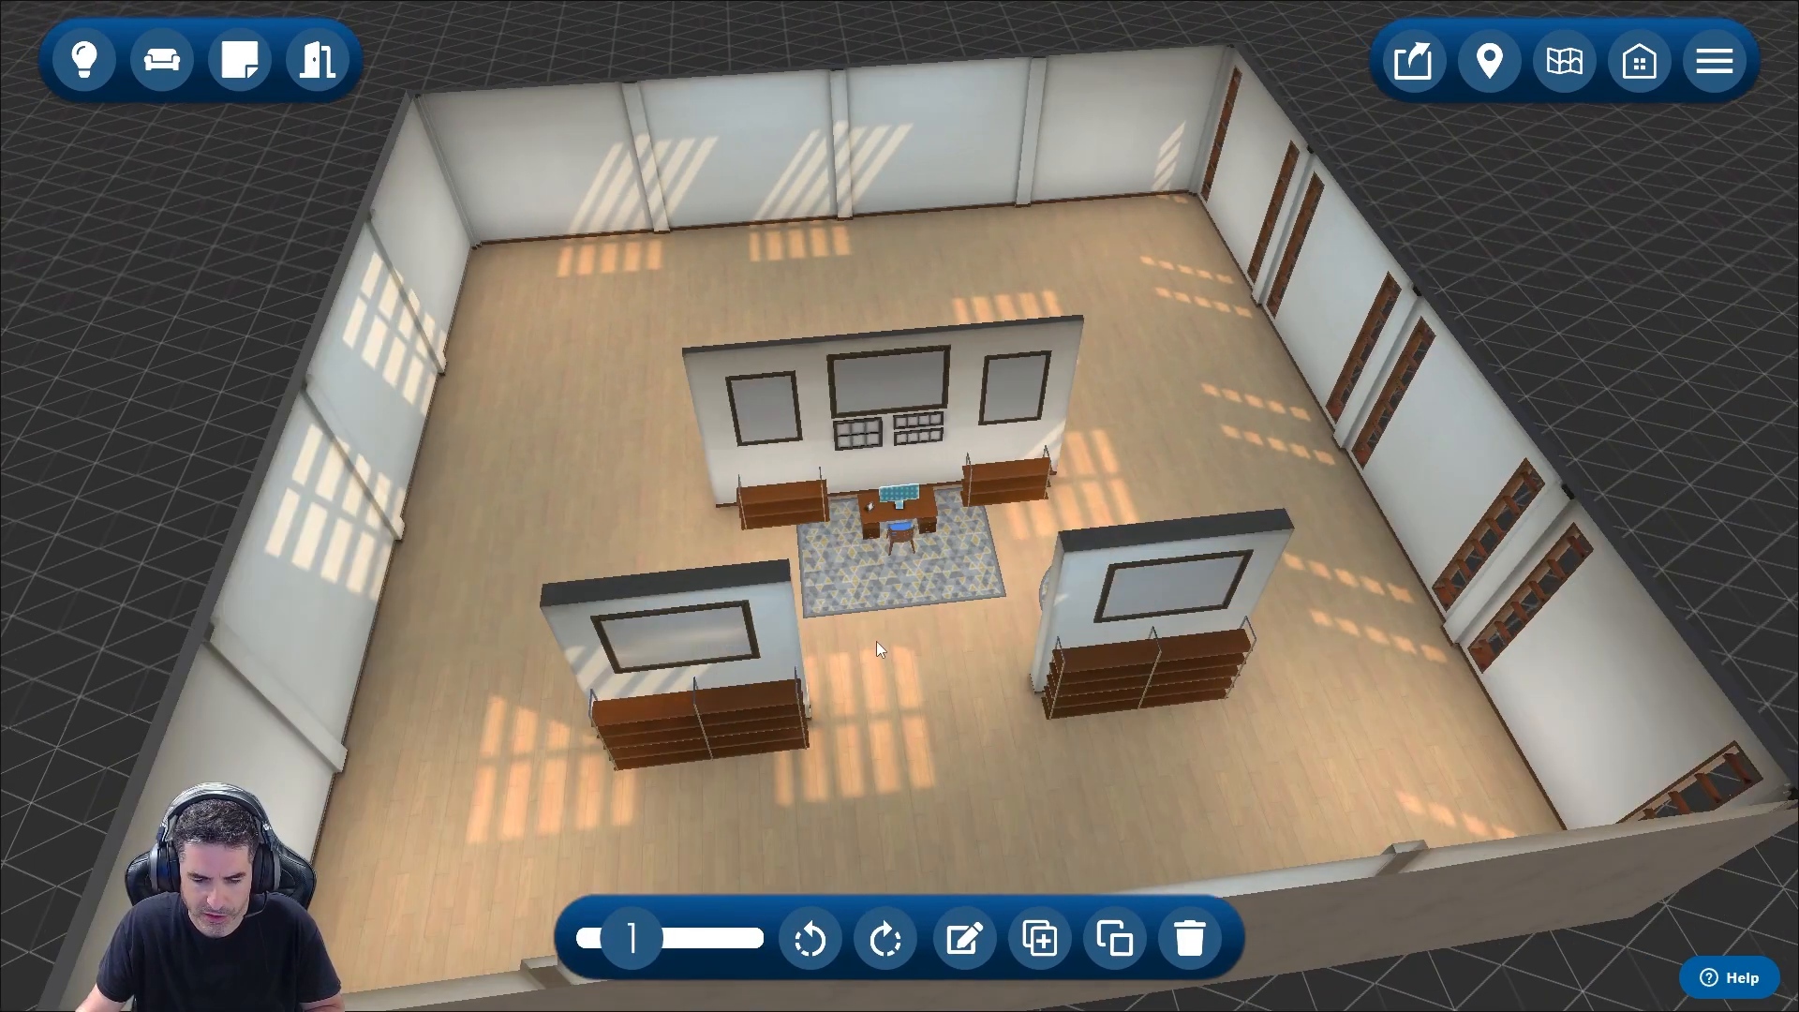
pyautogui.scroll(5, 875, 640)
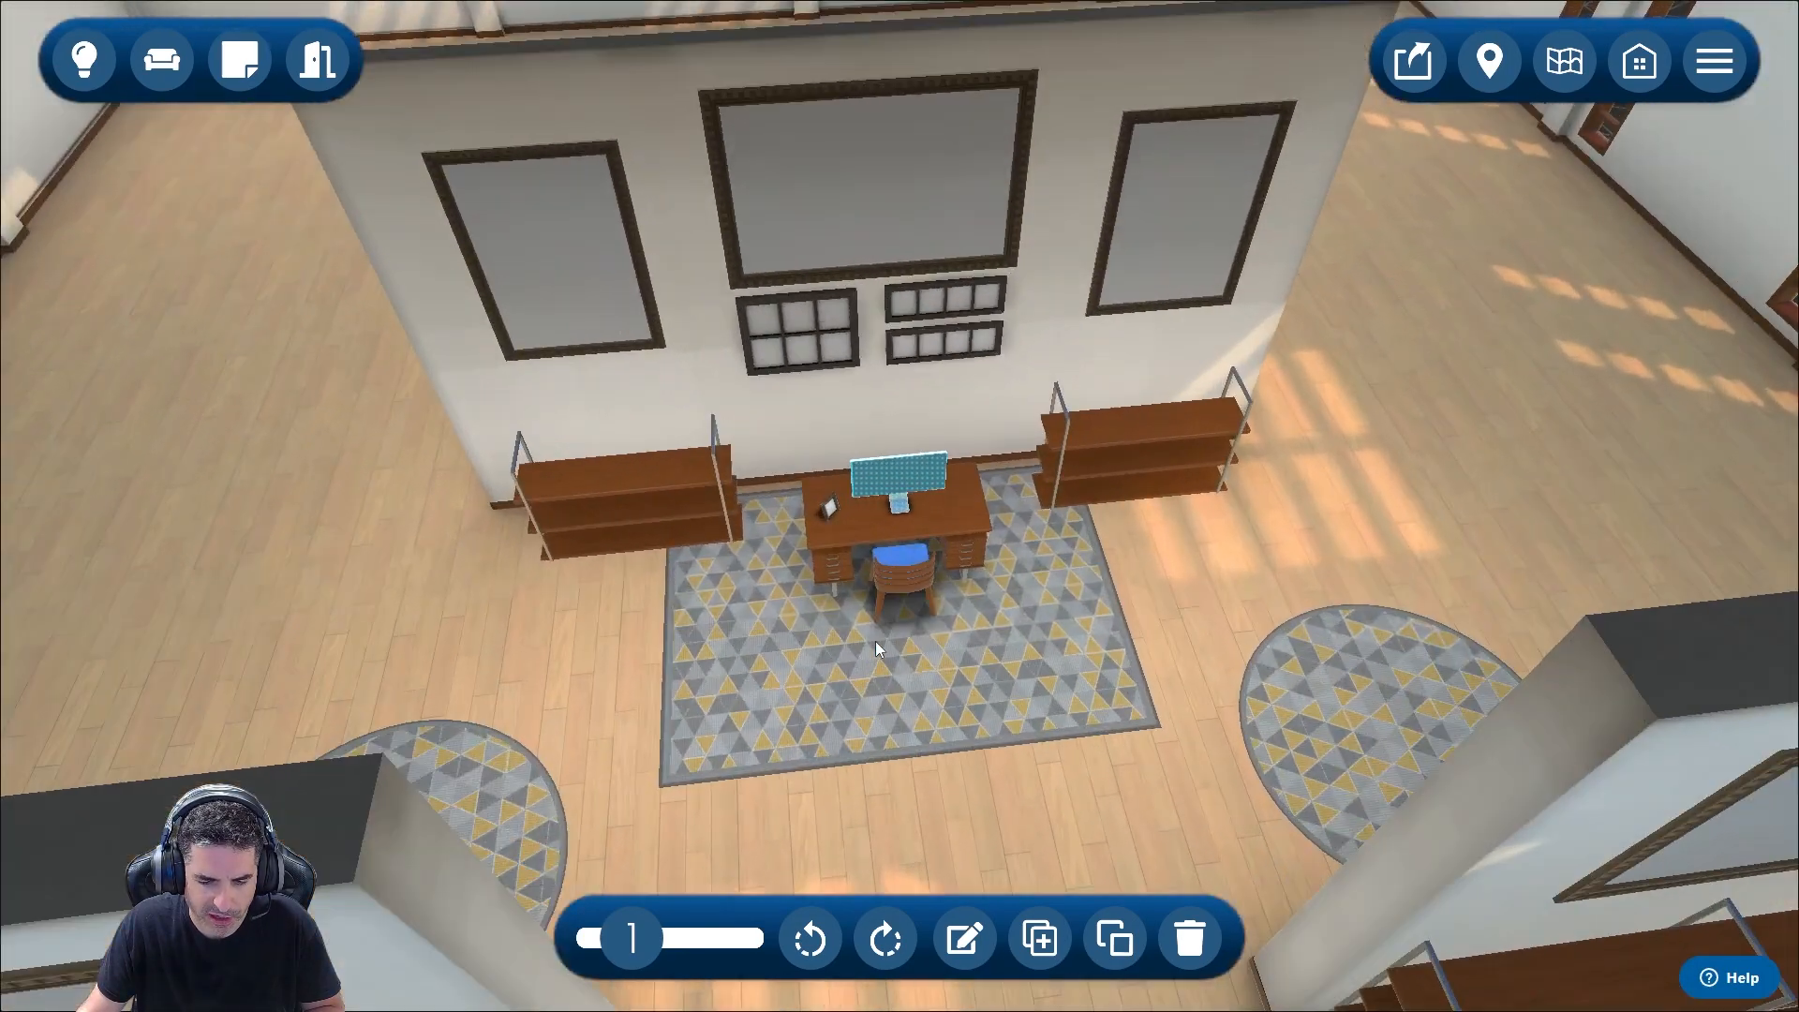
pyautogui.scroll(3, 875, 641)
pyautogui.moveTo(1319, 610); pyautogui.dragTo(1177, 575, button='right')
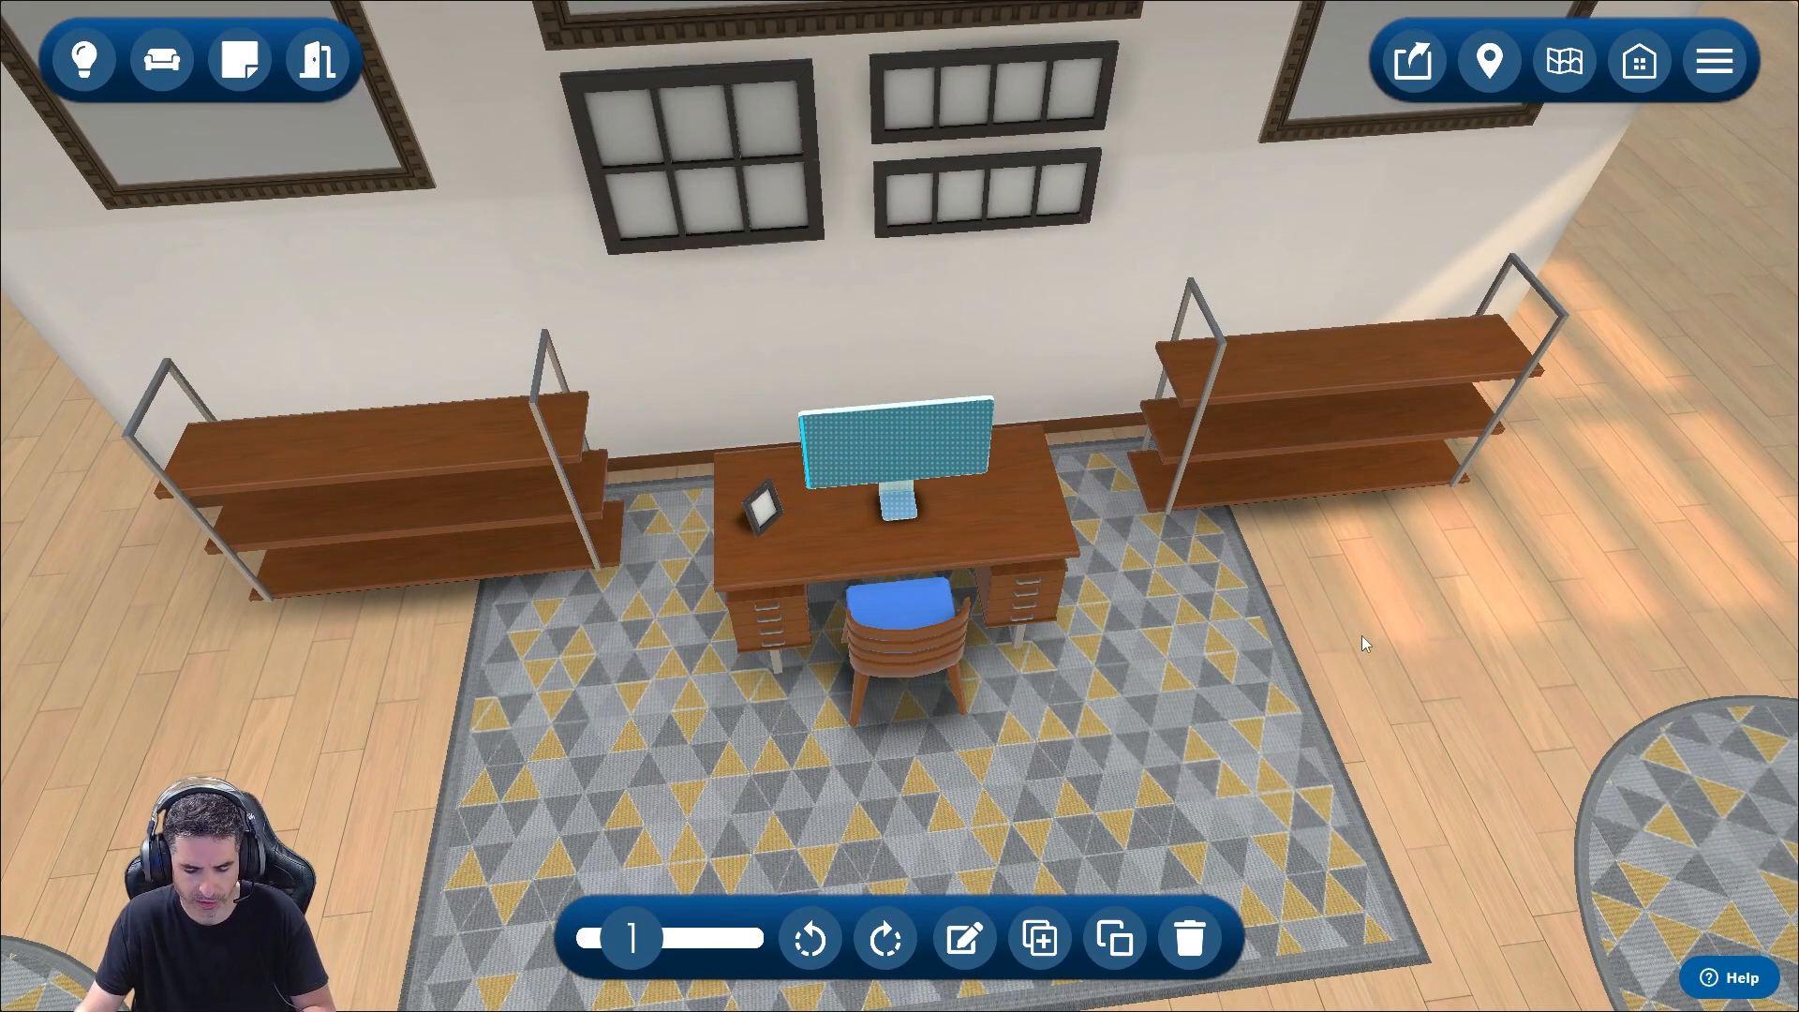
pyautogui.press('Up')
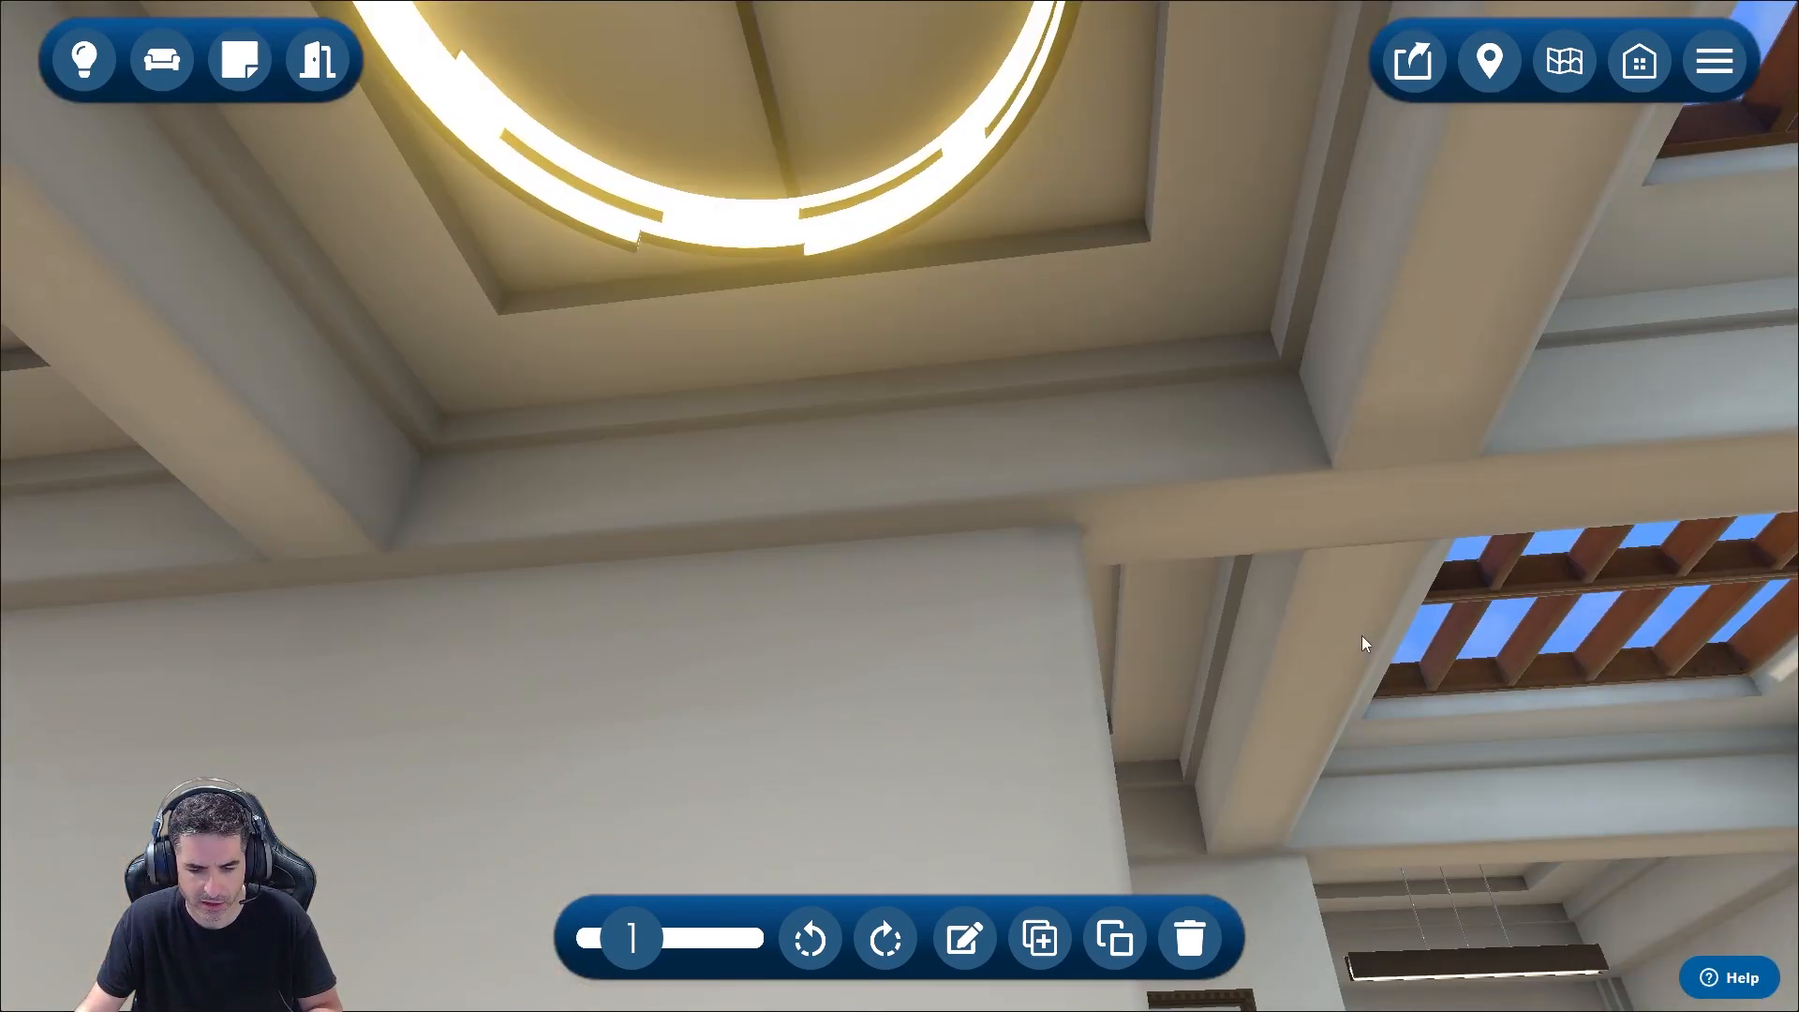
pyautogui.scroll(-5, 1362, 635)
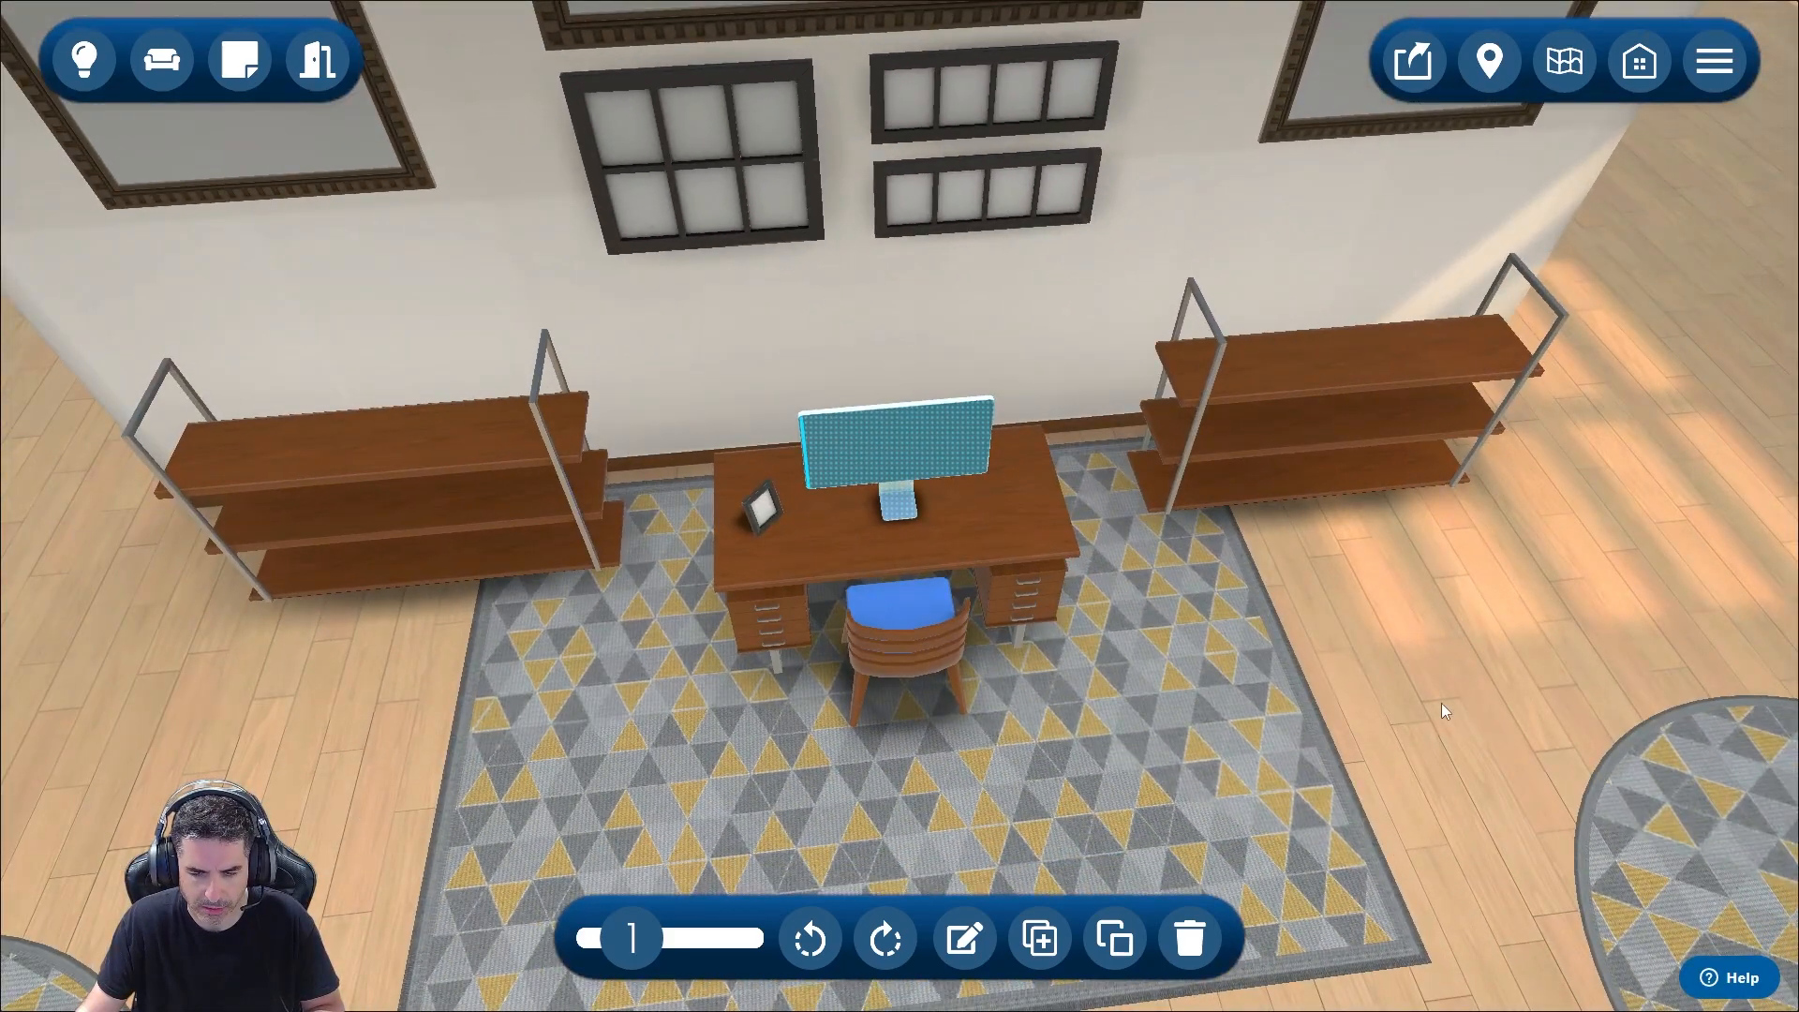
pyautogui.click(1442, 703)
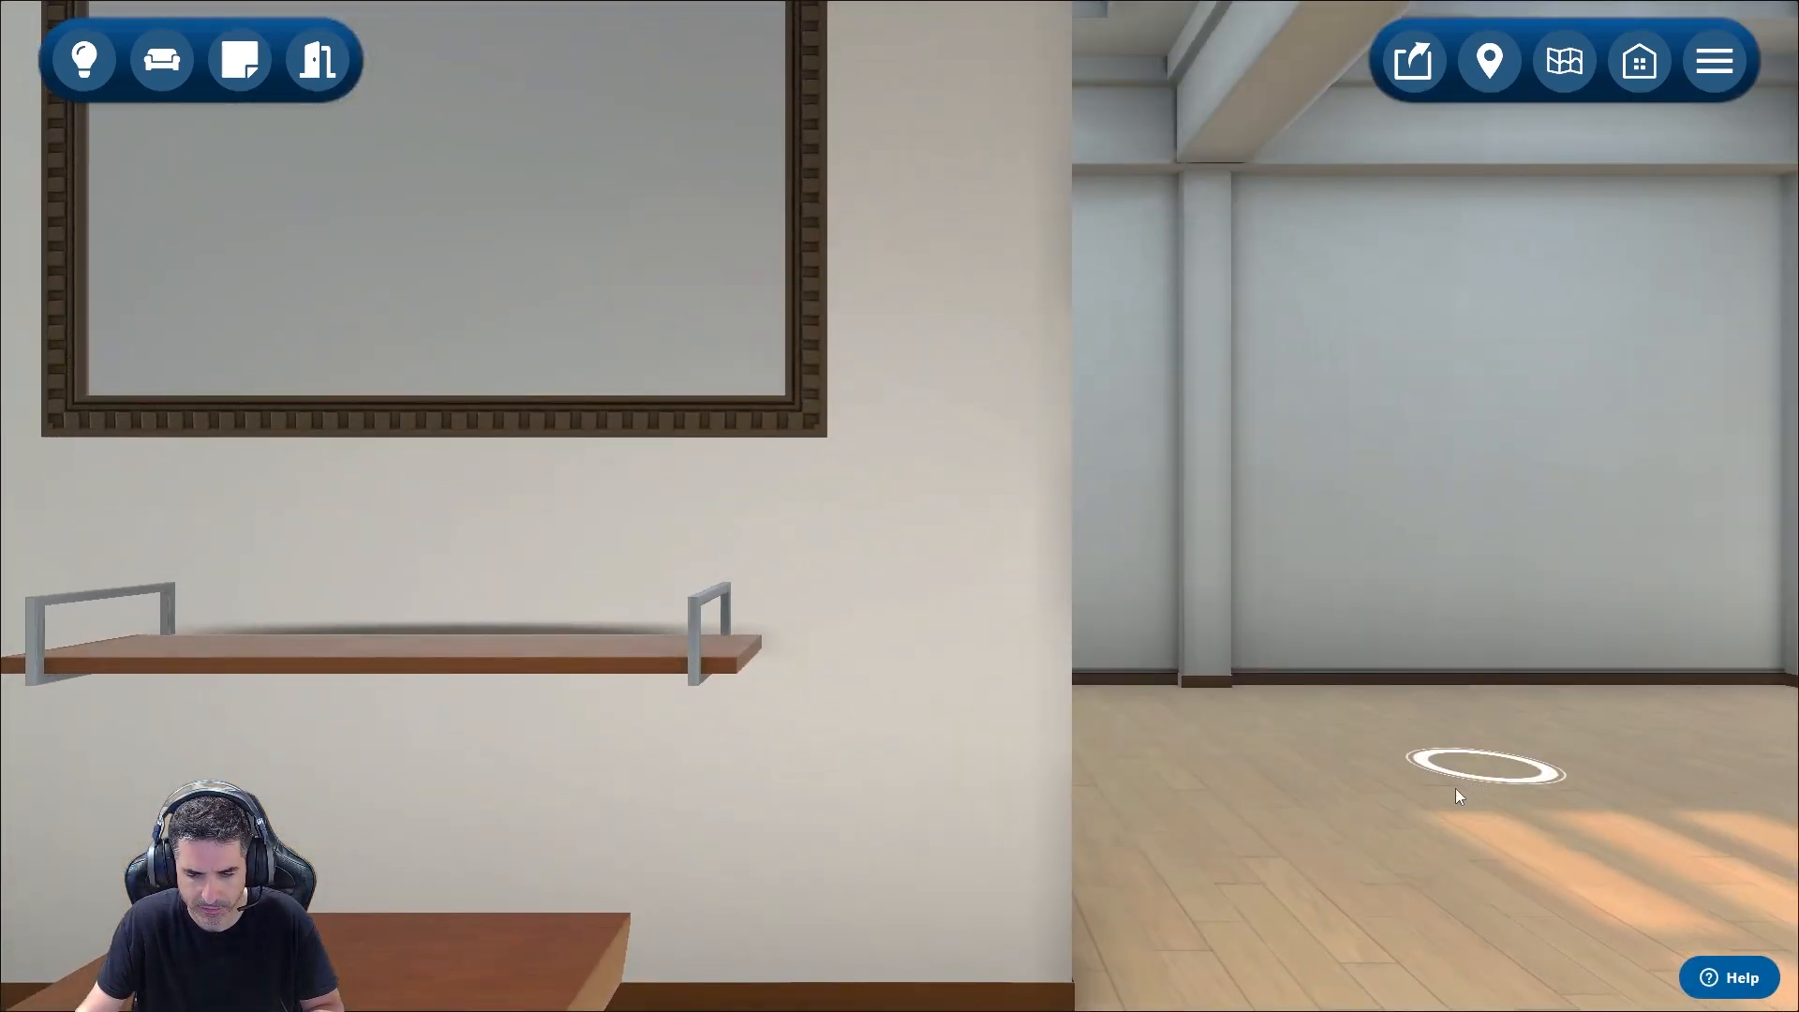
# Walk across the floor past the pillar to stand in front of the desk wall.
pyautogui.click(1476, 773)
pyautogui.moveTo(770, 764); pyautogui.dragTo(488, 860)
pyautogui.press('s')
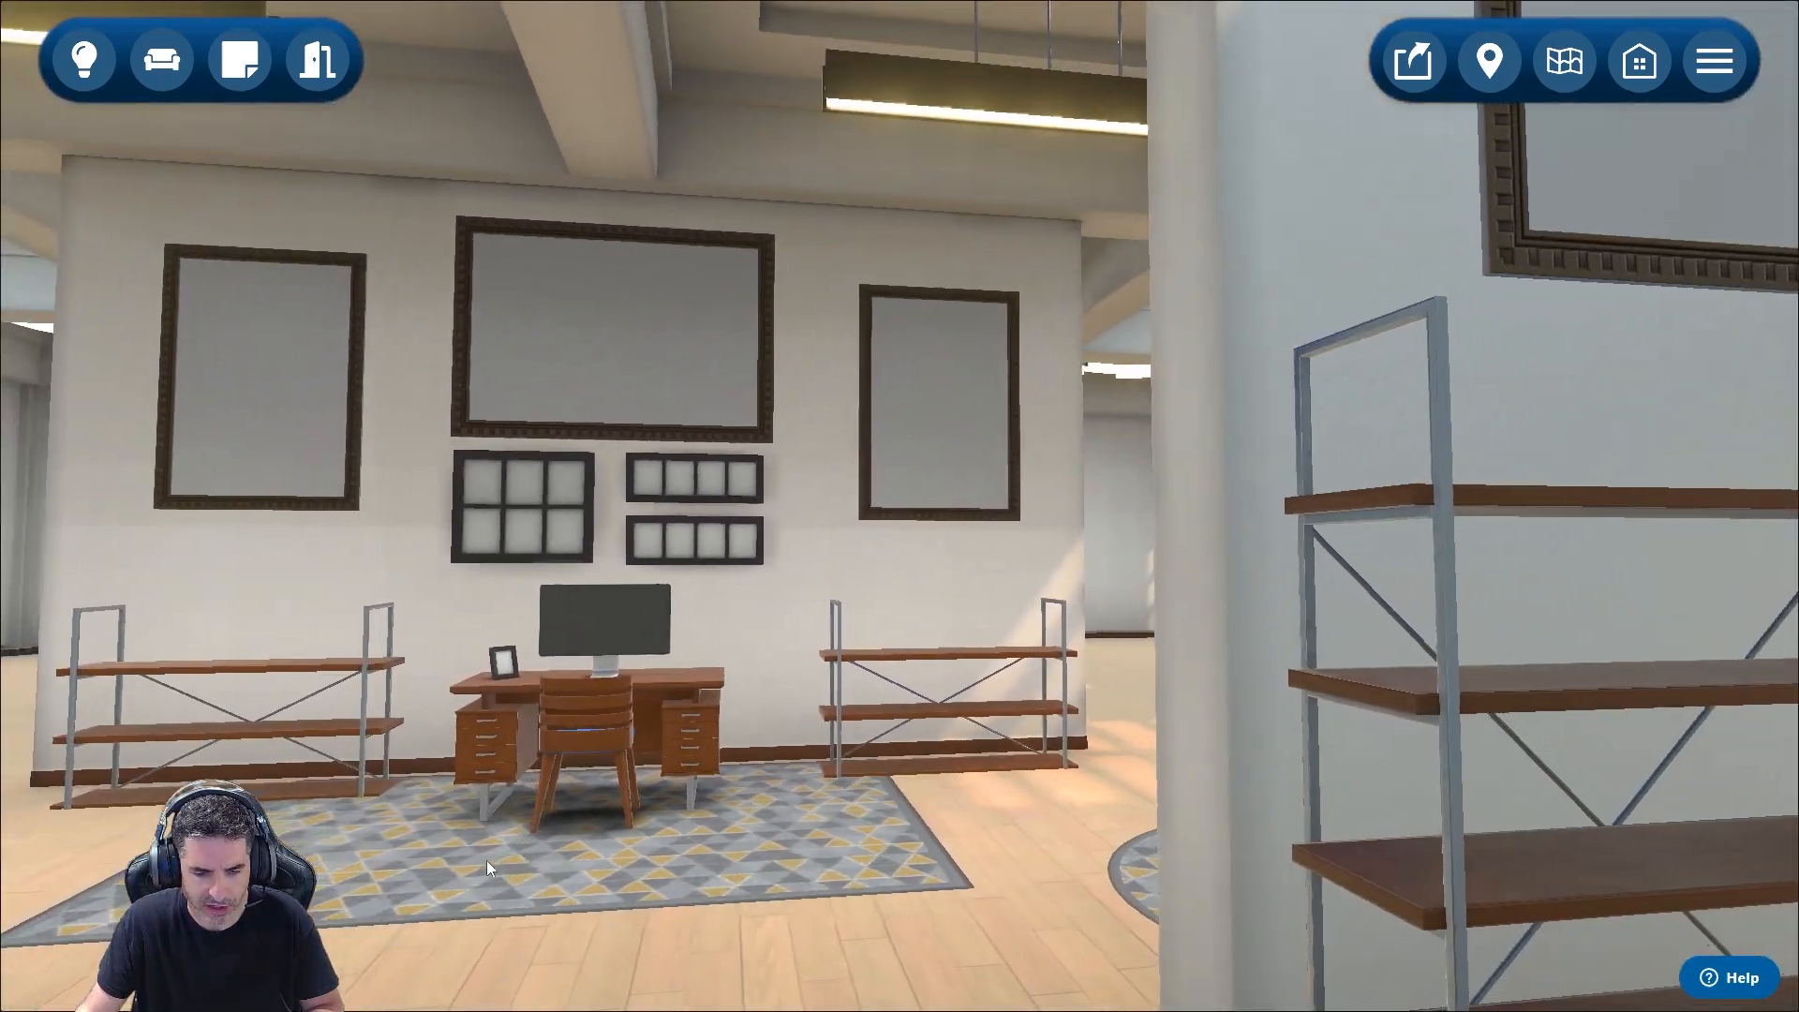
pyautogui.press('a')
pyautogui.moveTo(886, 959); pyautogui.dragTo(829, 968)
pyautogui.press('a')
pyautogui.press('w')
pyautogui.press('d')
pyautogui.press('s')
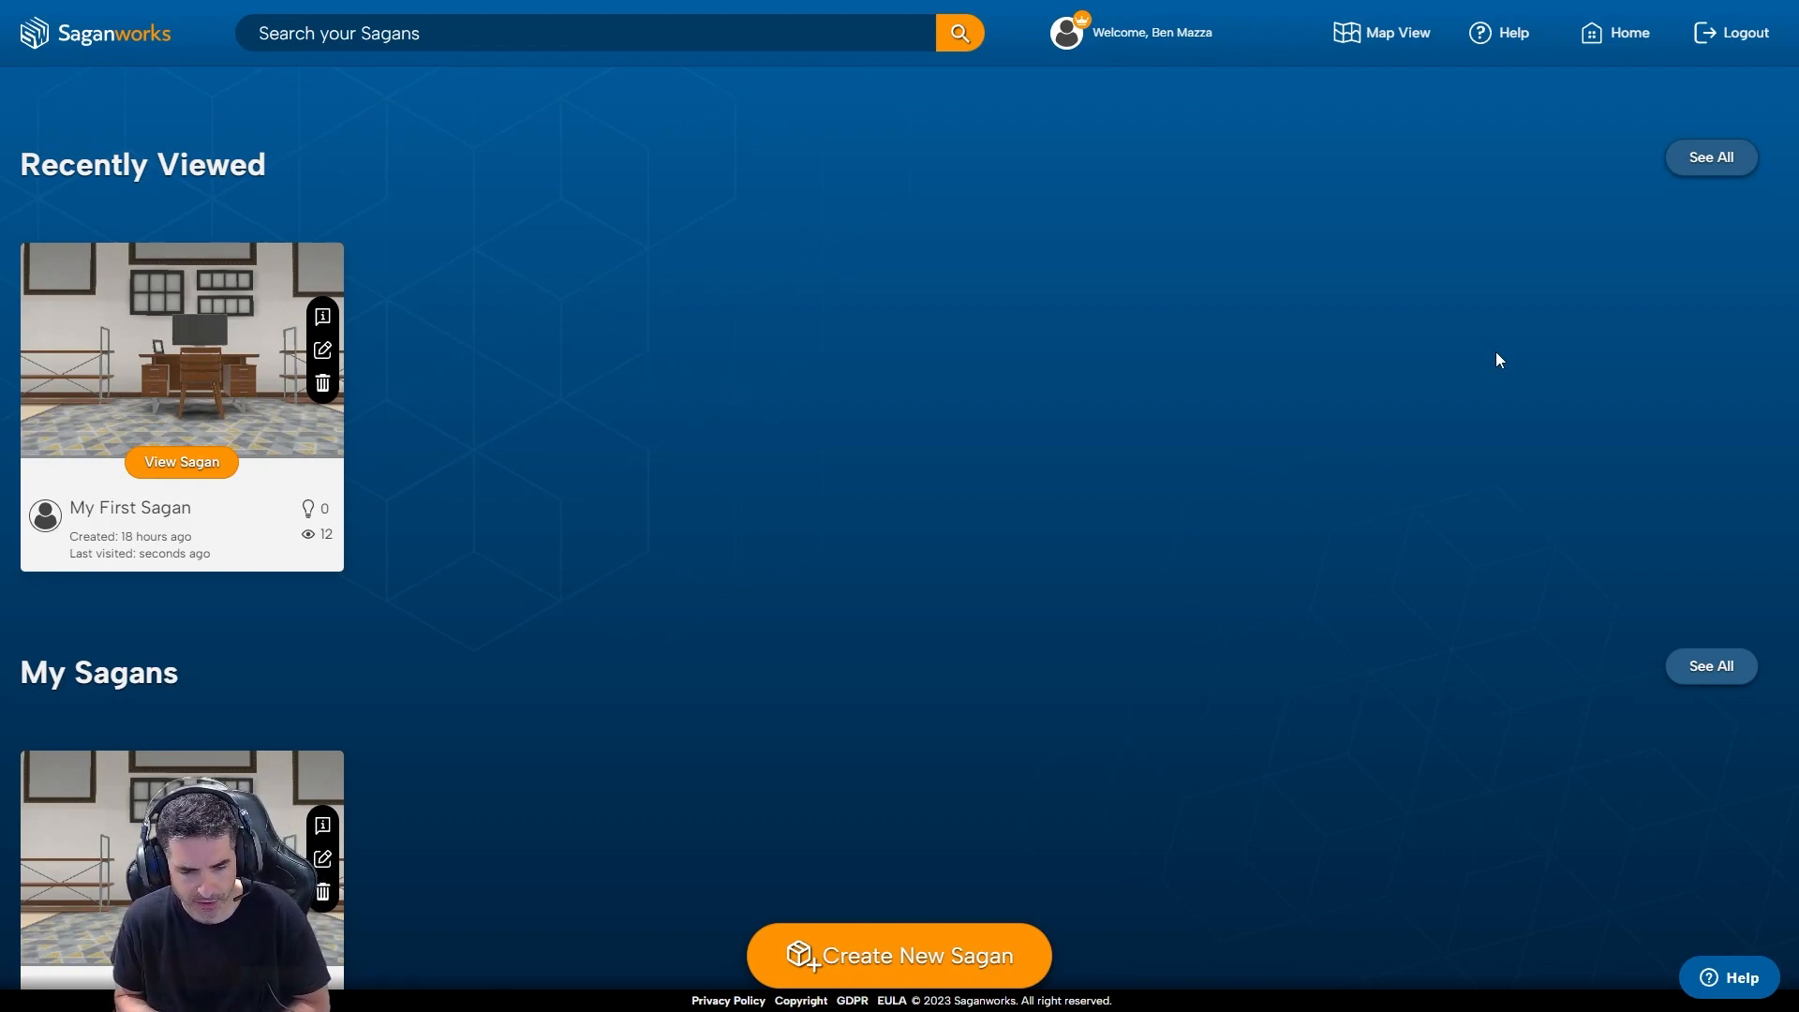
# Begin a new Sagan and scroll the room-template catalogue down to the Office Space templates.
pyautogui.click(892, 966)
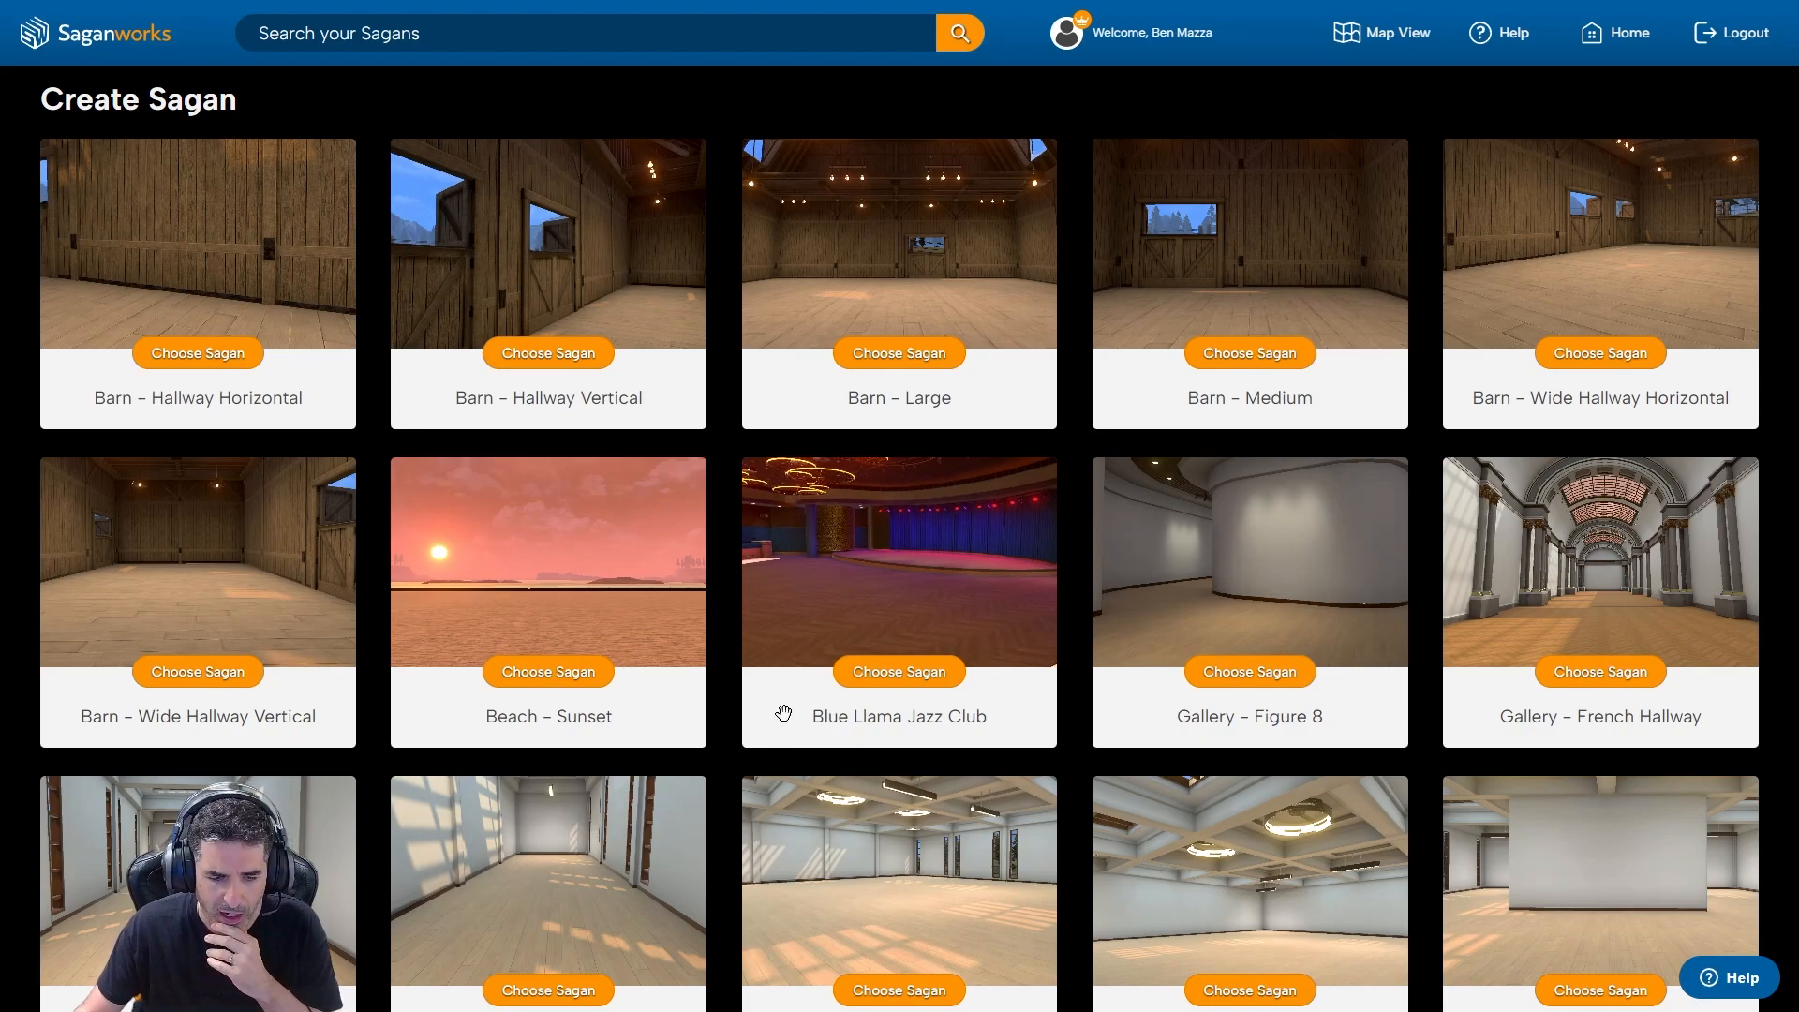
pyautogui.scroll(-3, 782, 719)
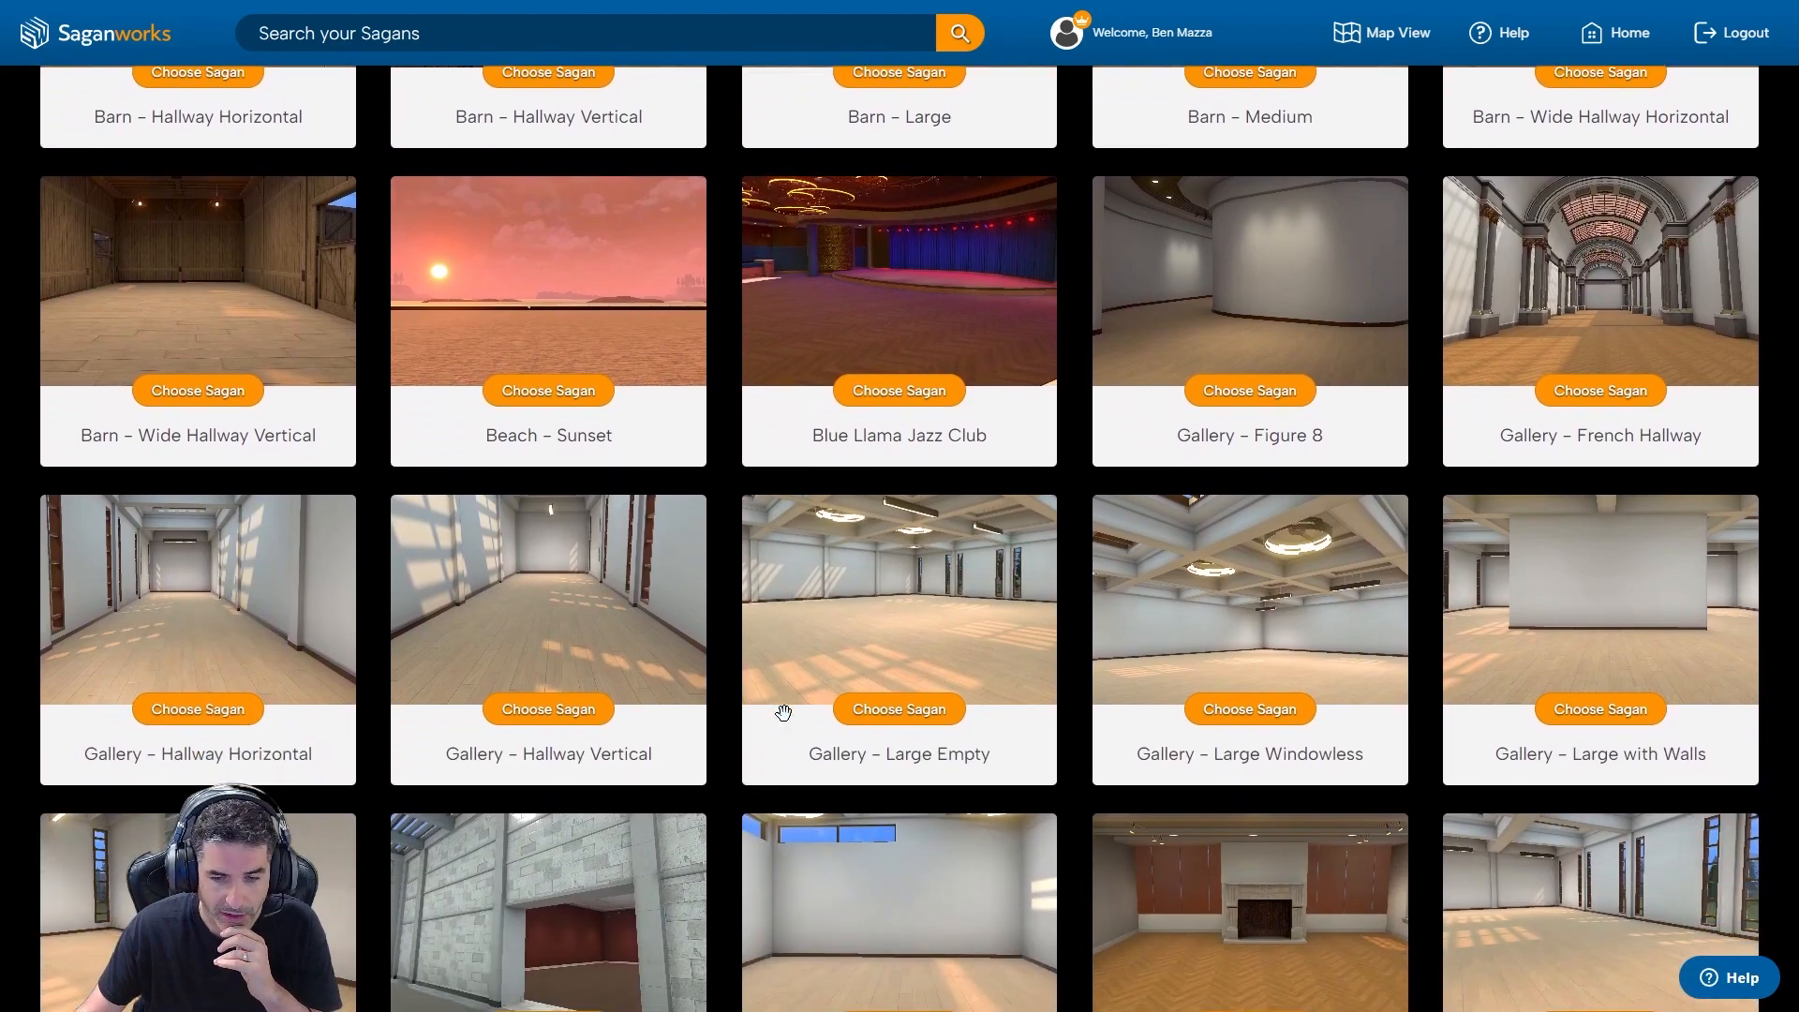
pyautogui.scroll(-3, 784, 713)
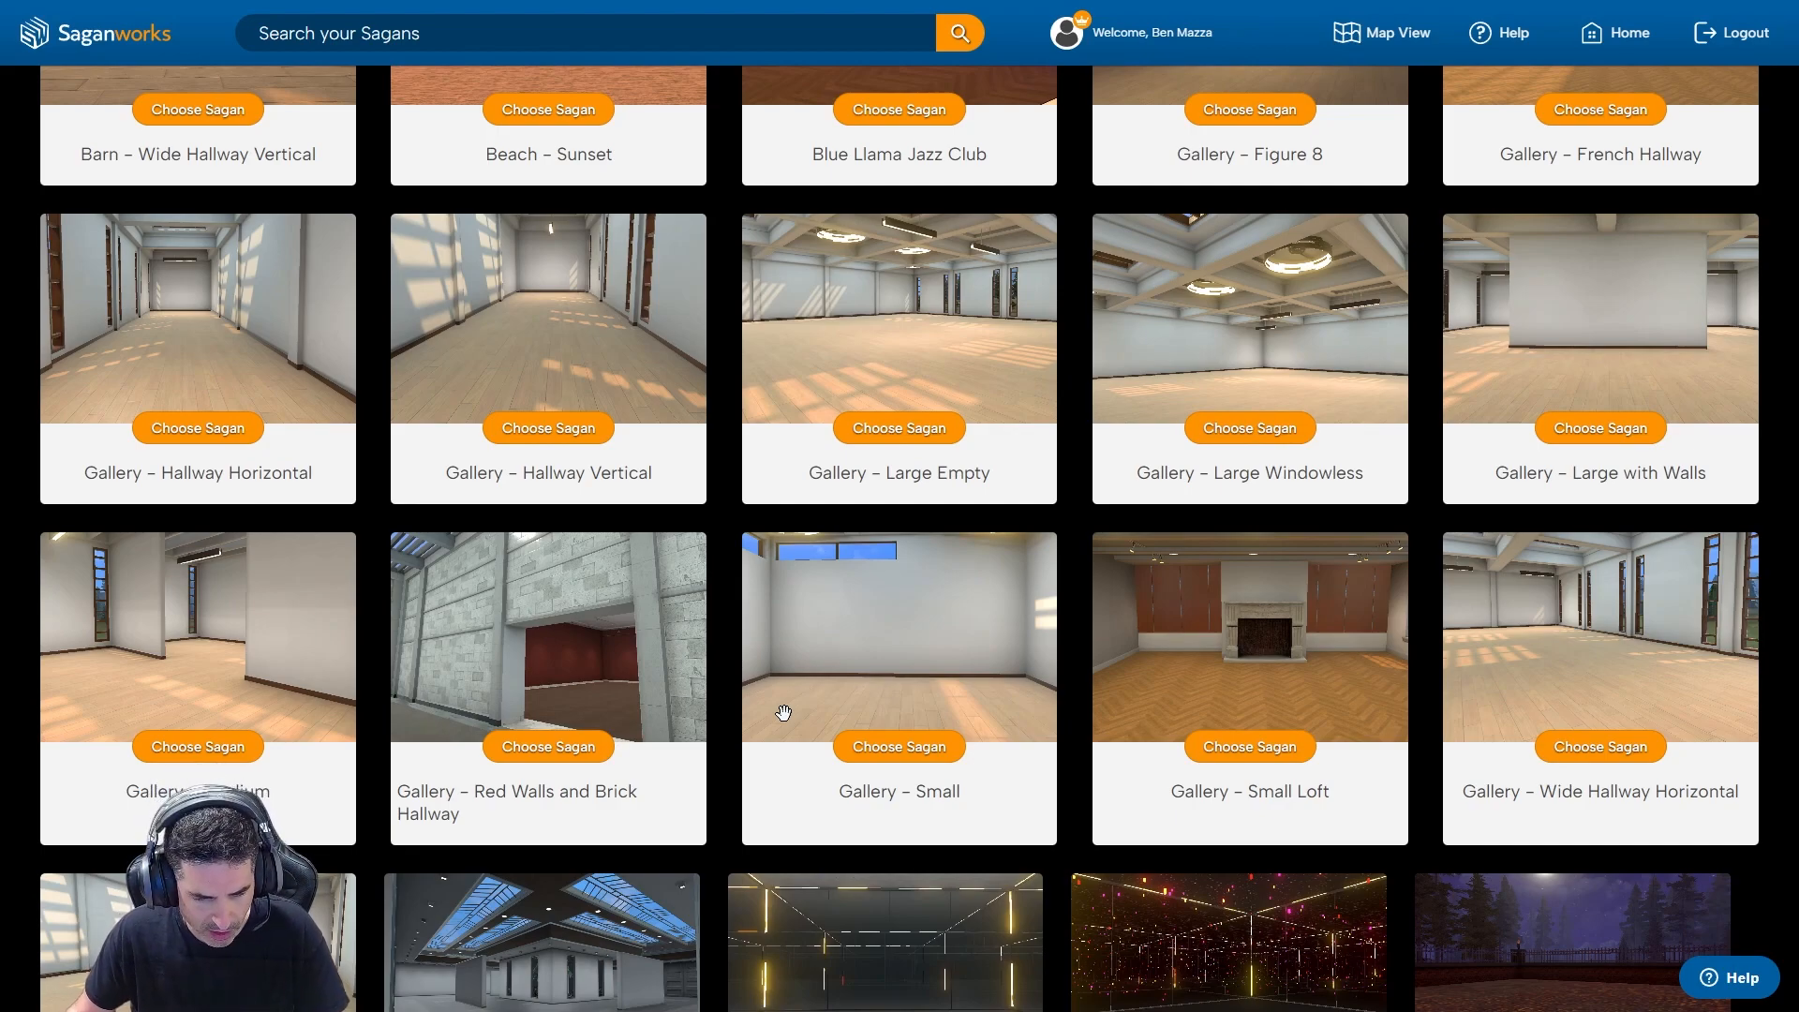
pyautogui.scroll(-3, 783, 713)
pyautogui.scroll(2, 803, 727)
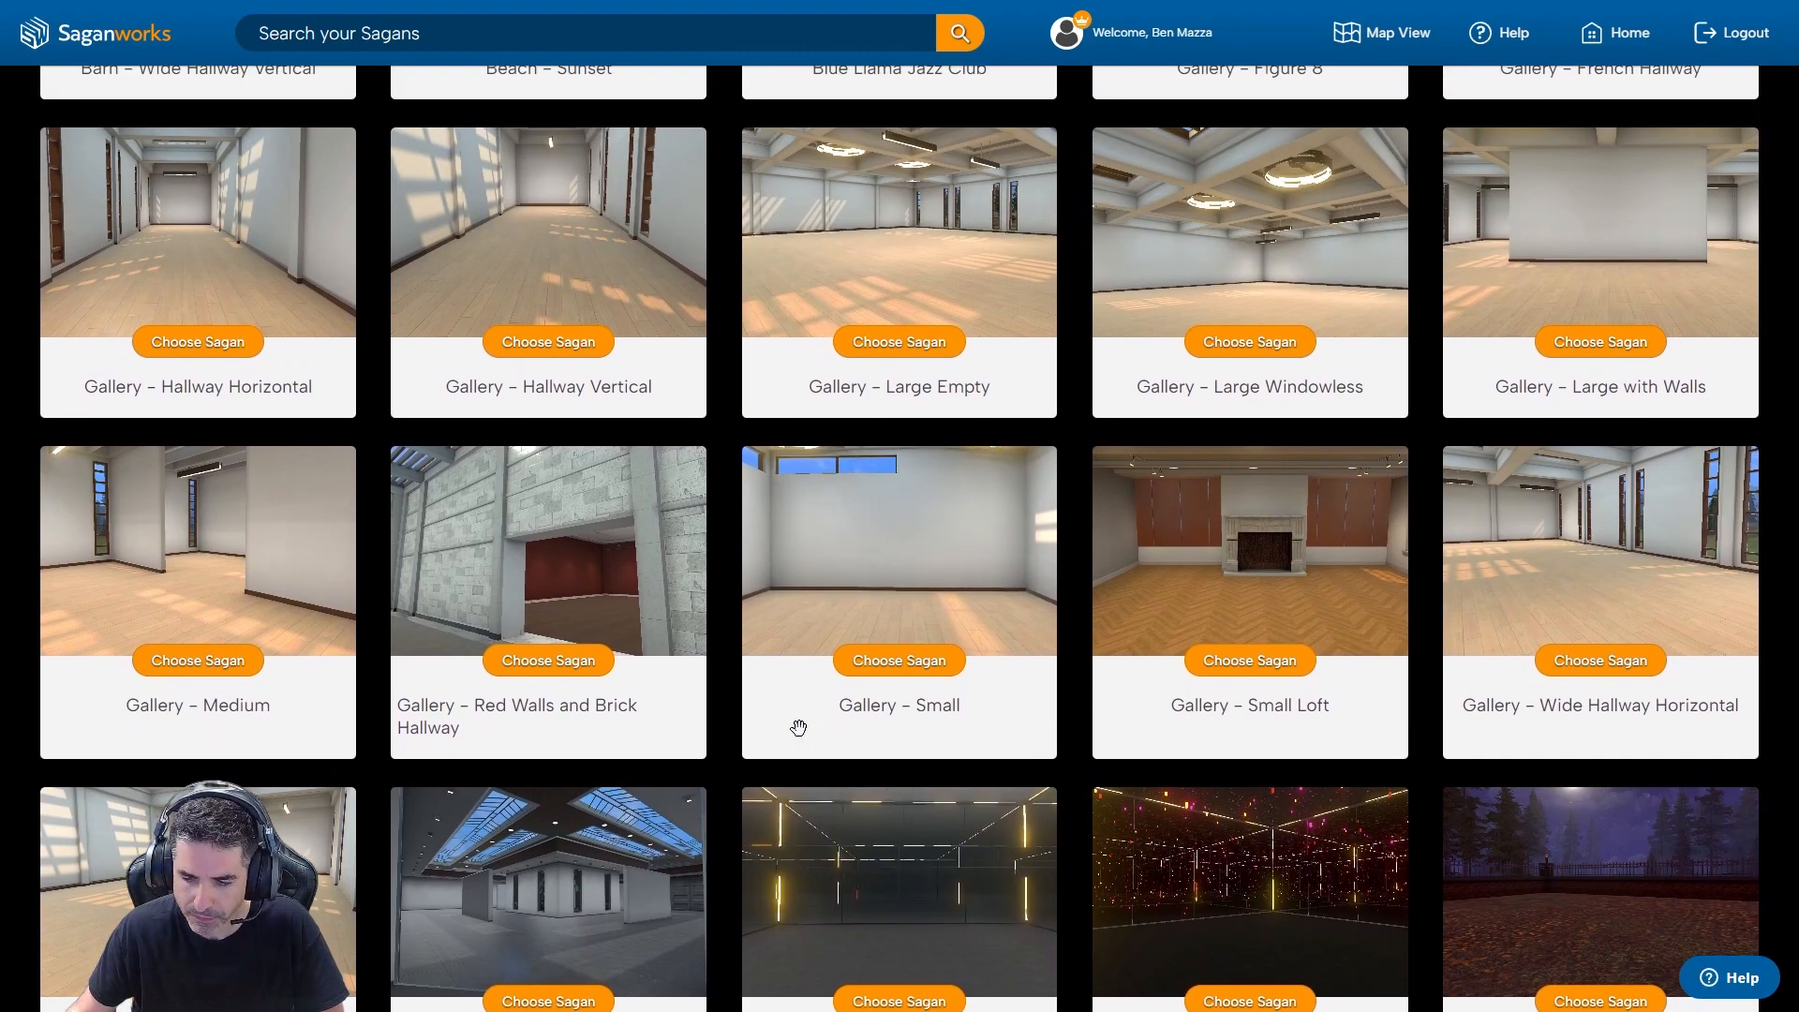
pyautogui.scroll(-1, 803, 727)
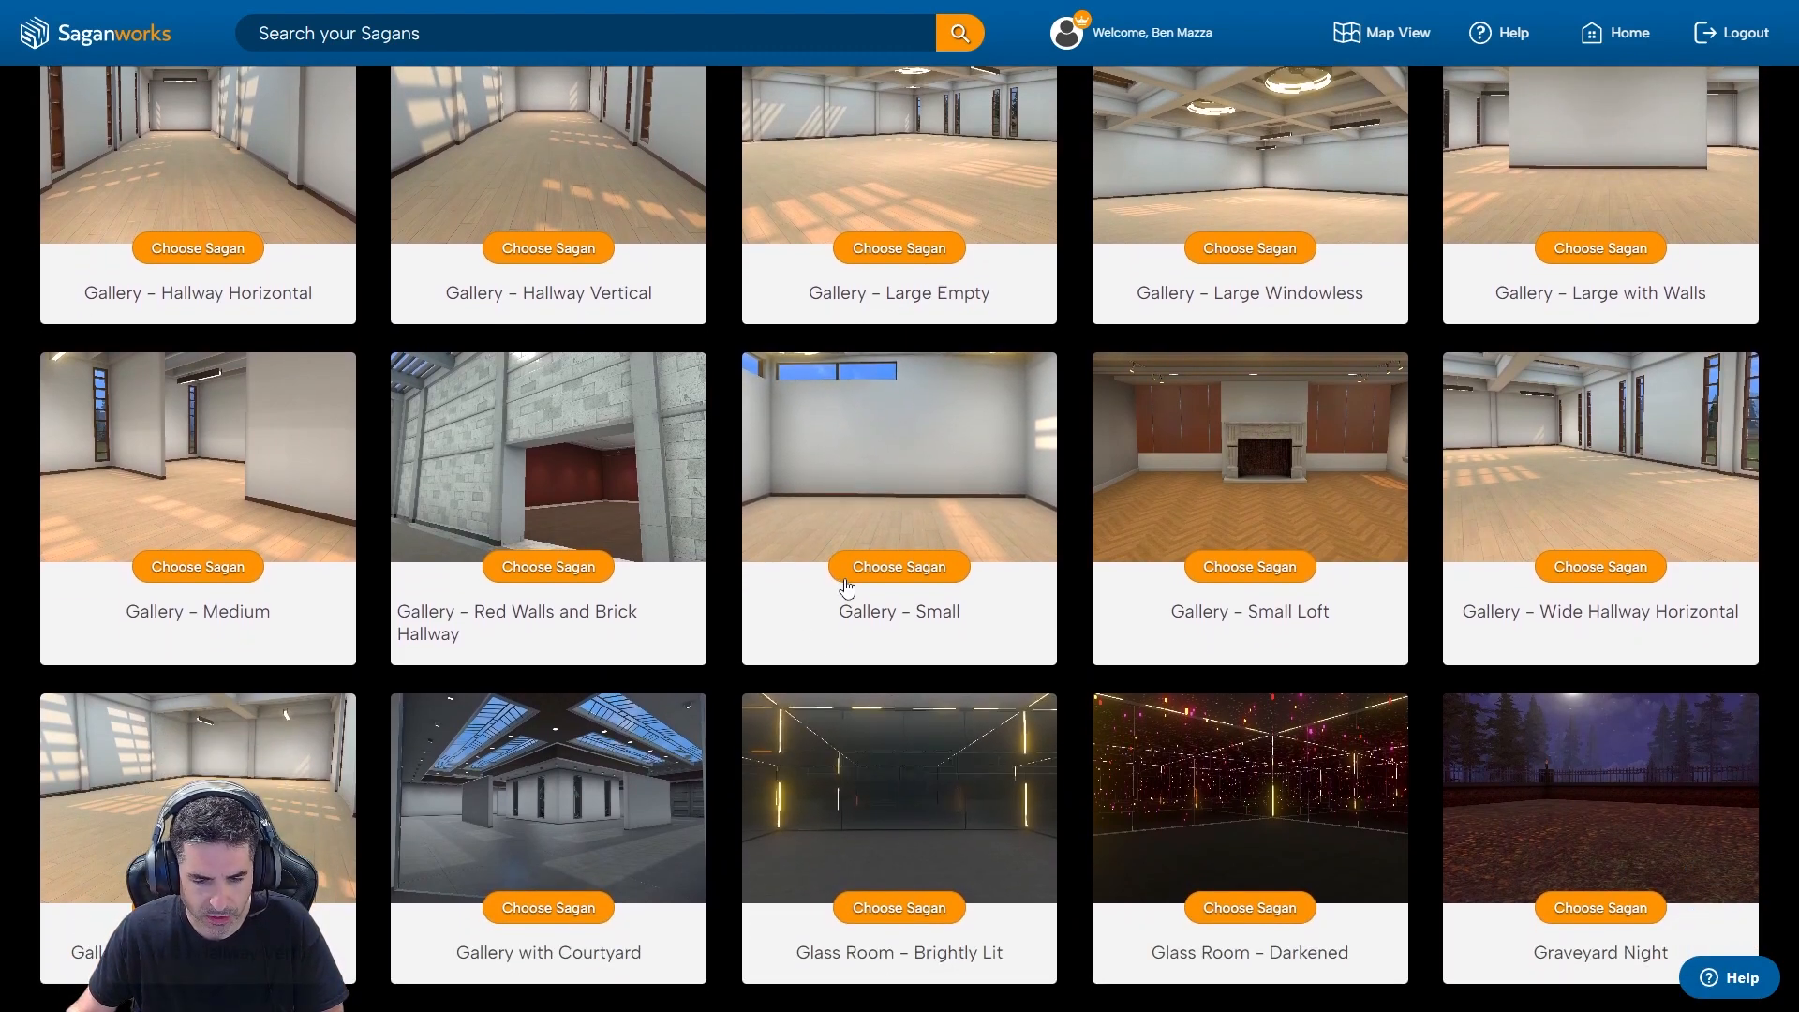
pyautogui.scroll(-1, 455, 766)
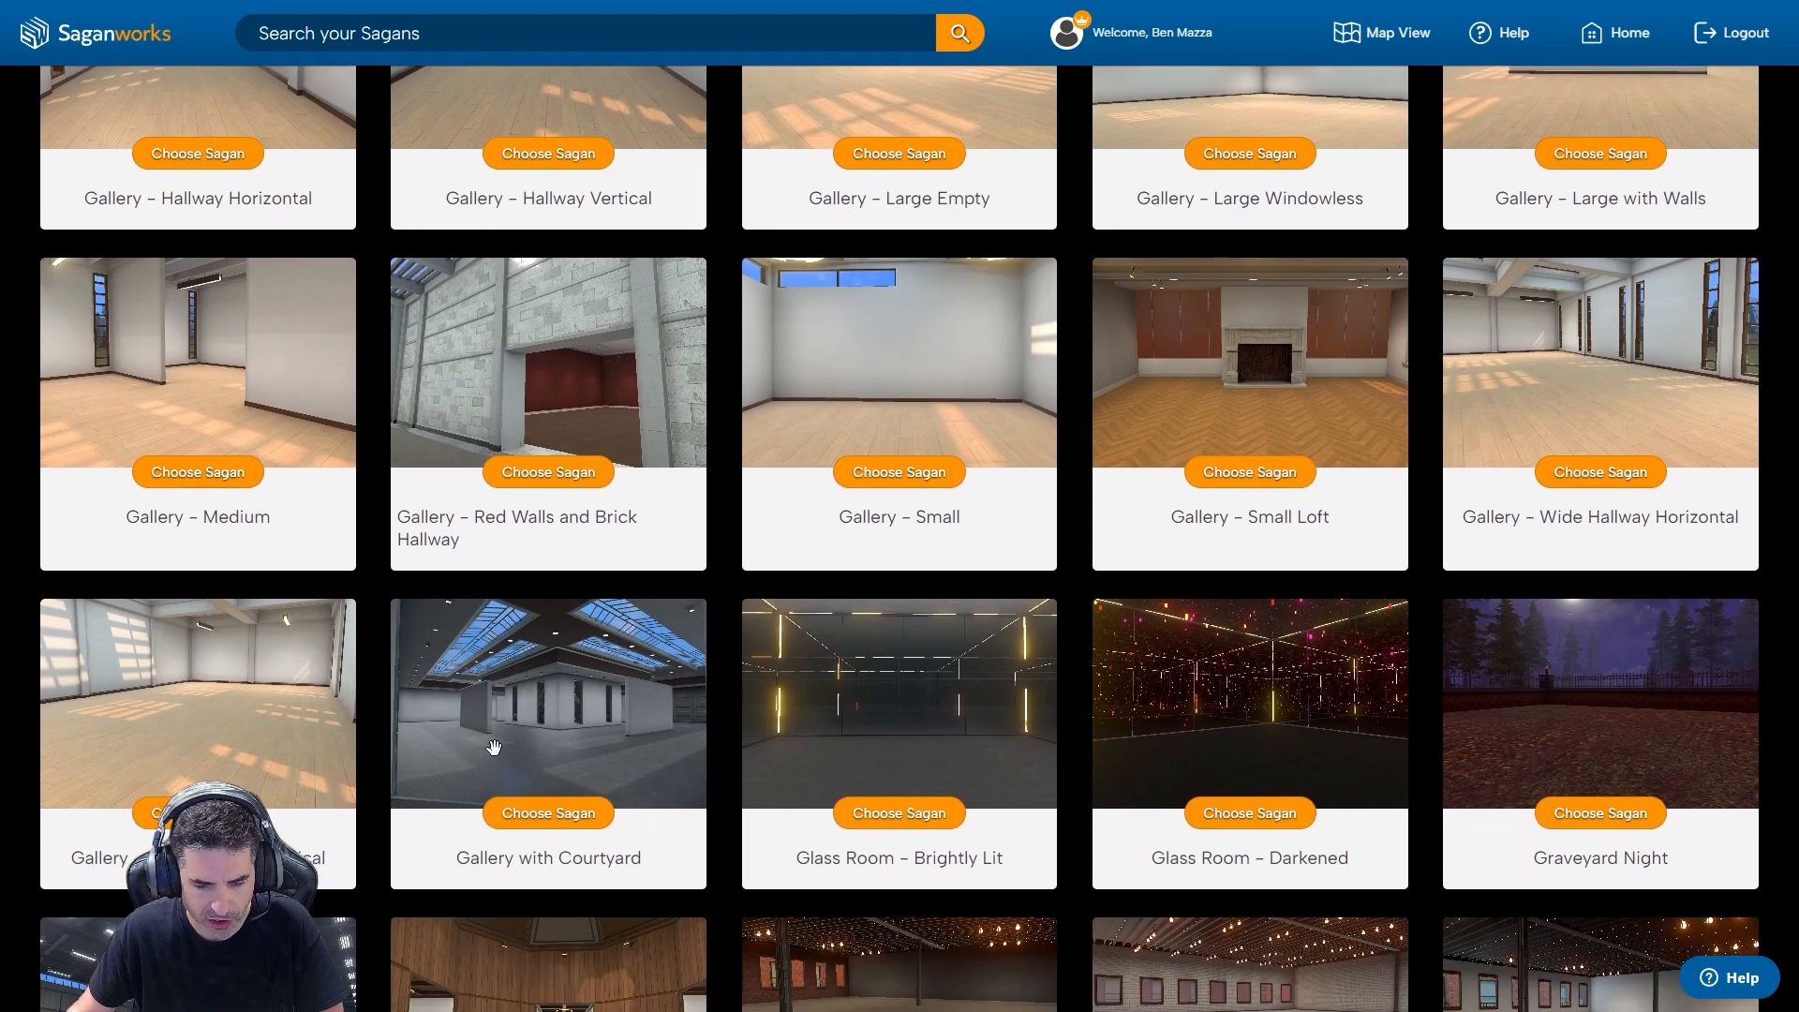
pyautogui.scroll(-4, 454, 766)
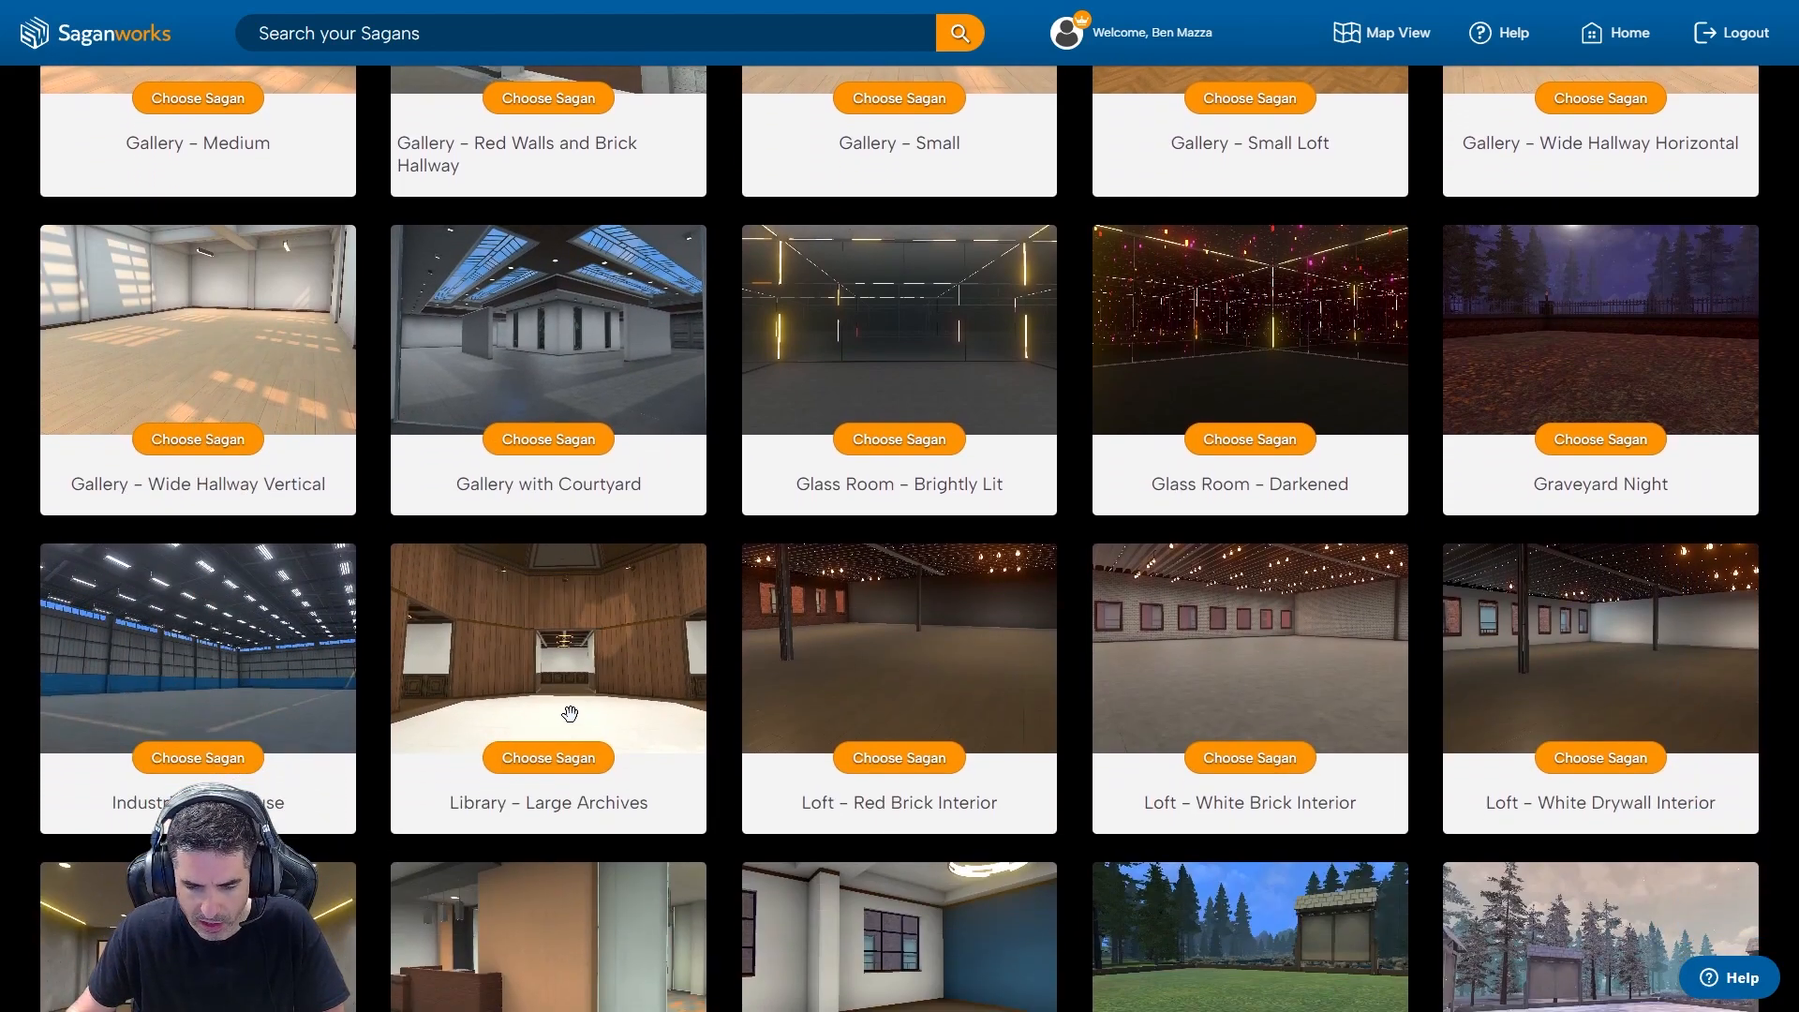
pyautogui.scroll(-3, 964, 775)
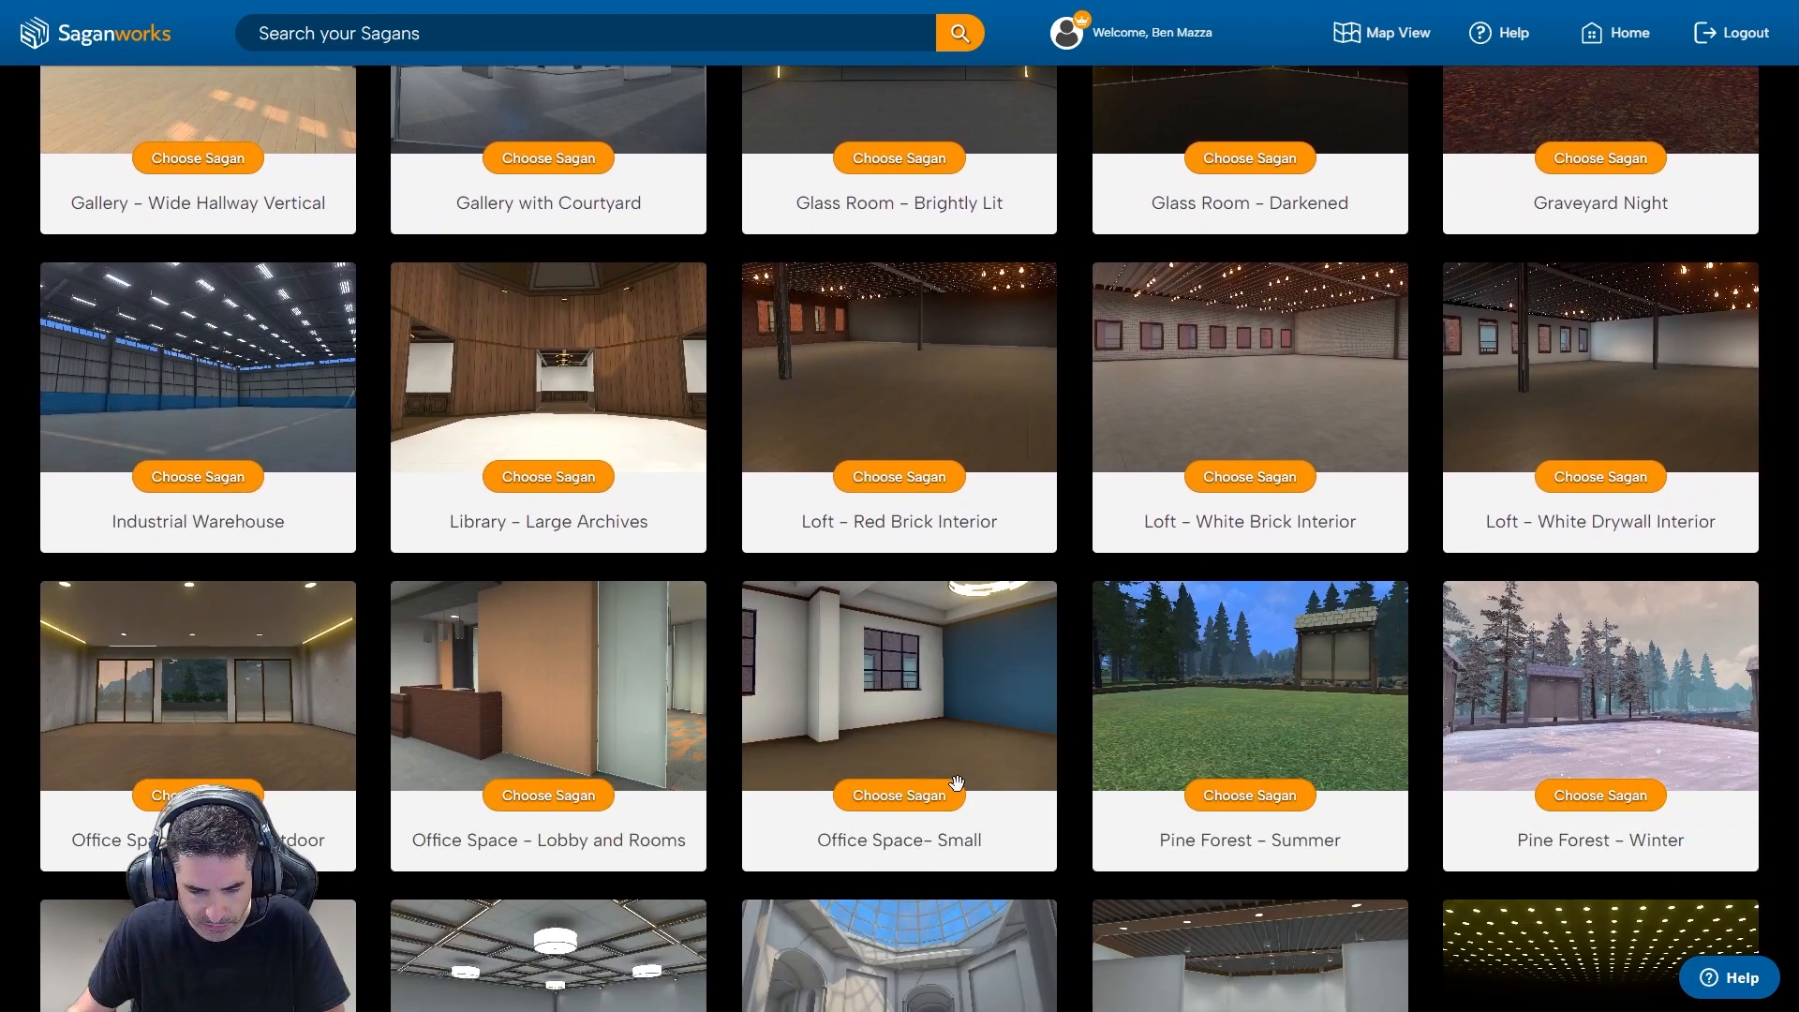
# Create an Office Space- Small Sagan with the office title and description 'A great place to work'.
pyautogui.click(896, 797)
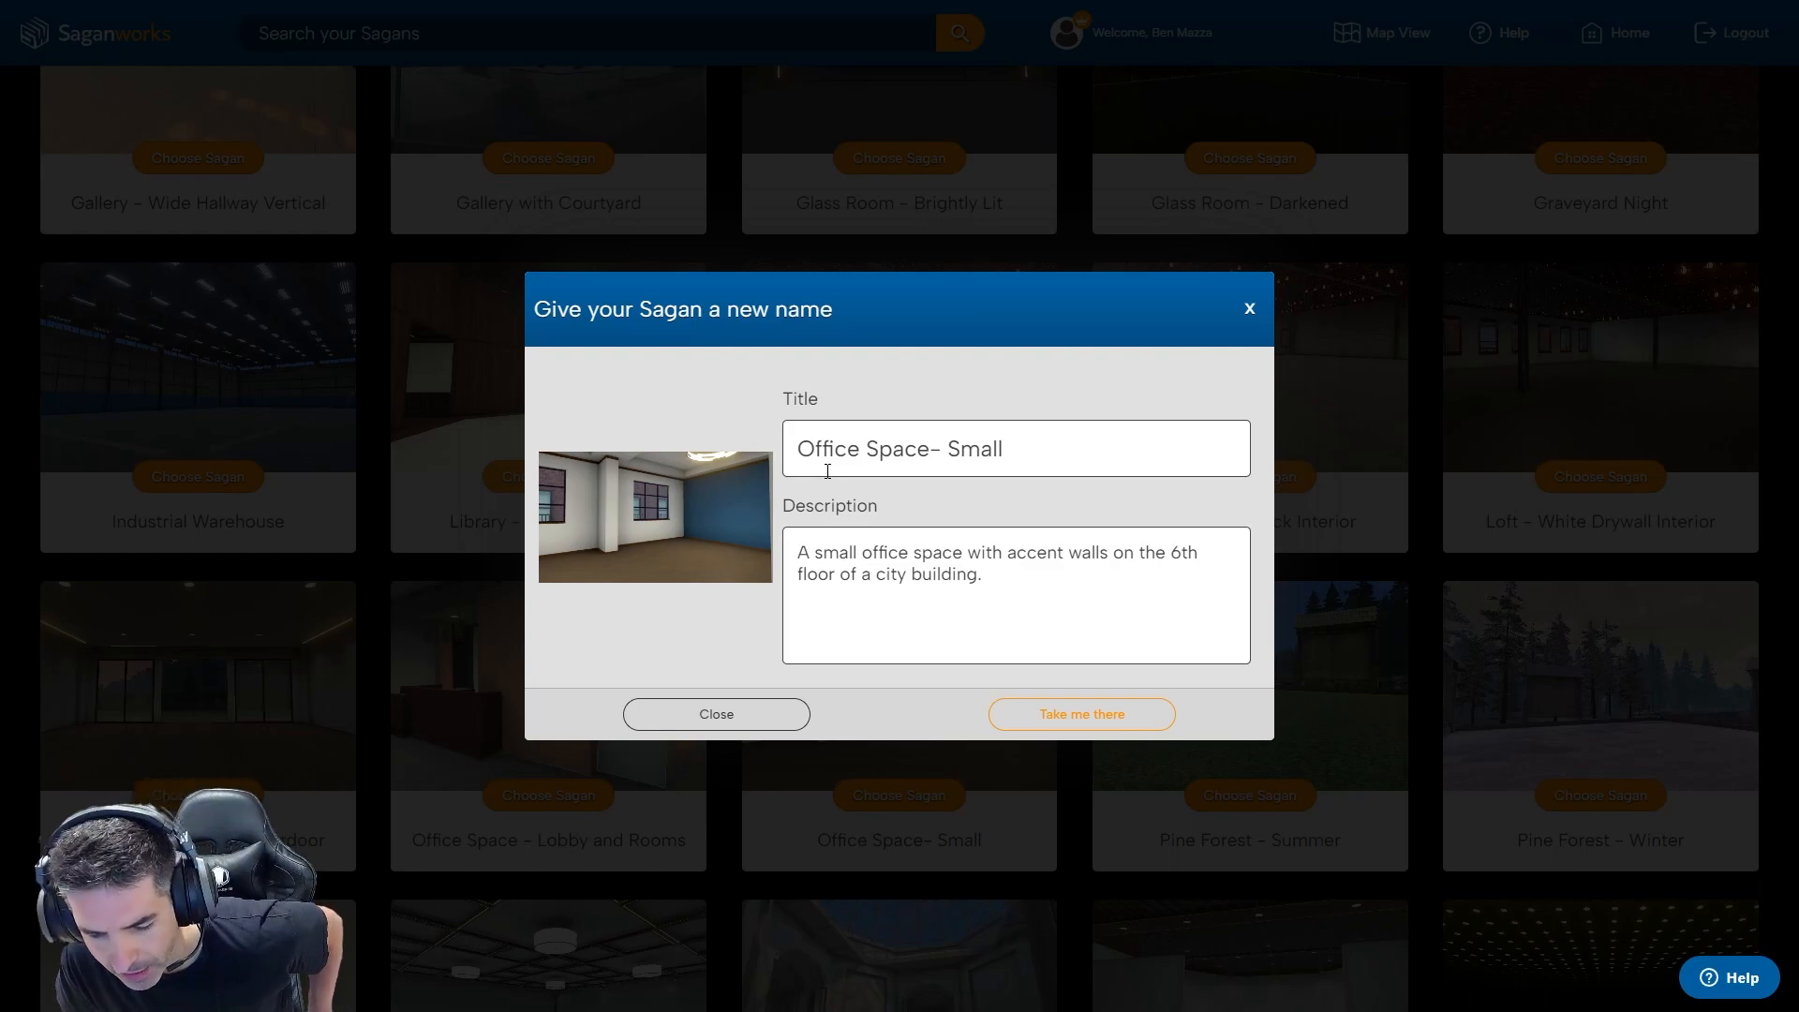
pyautogui.tripleClick(923, 451)
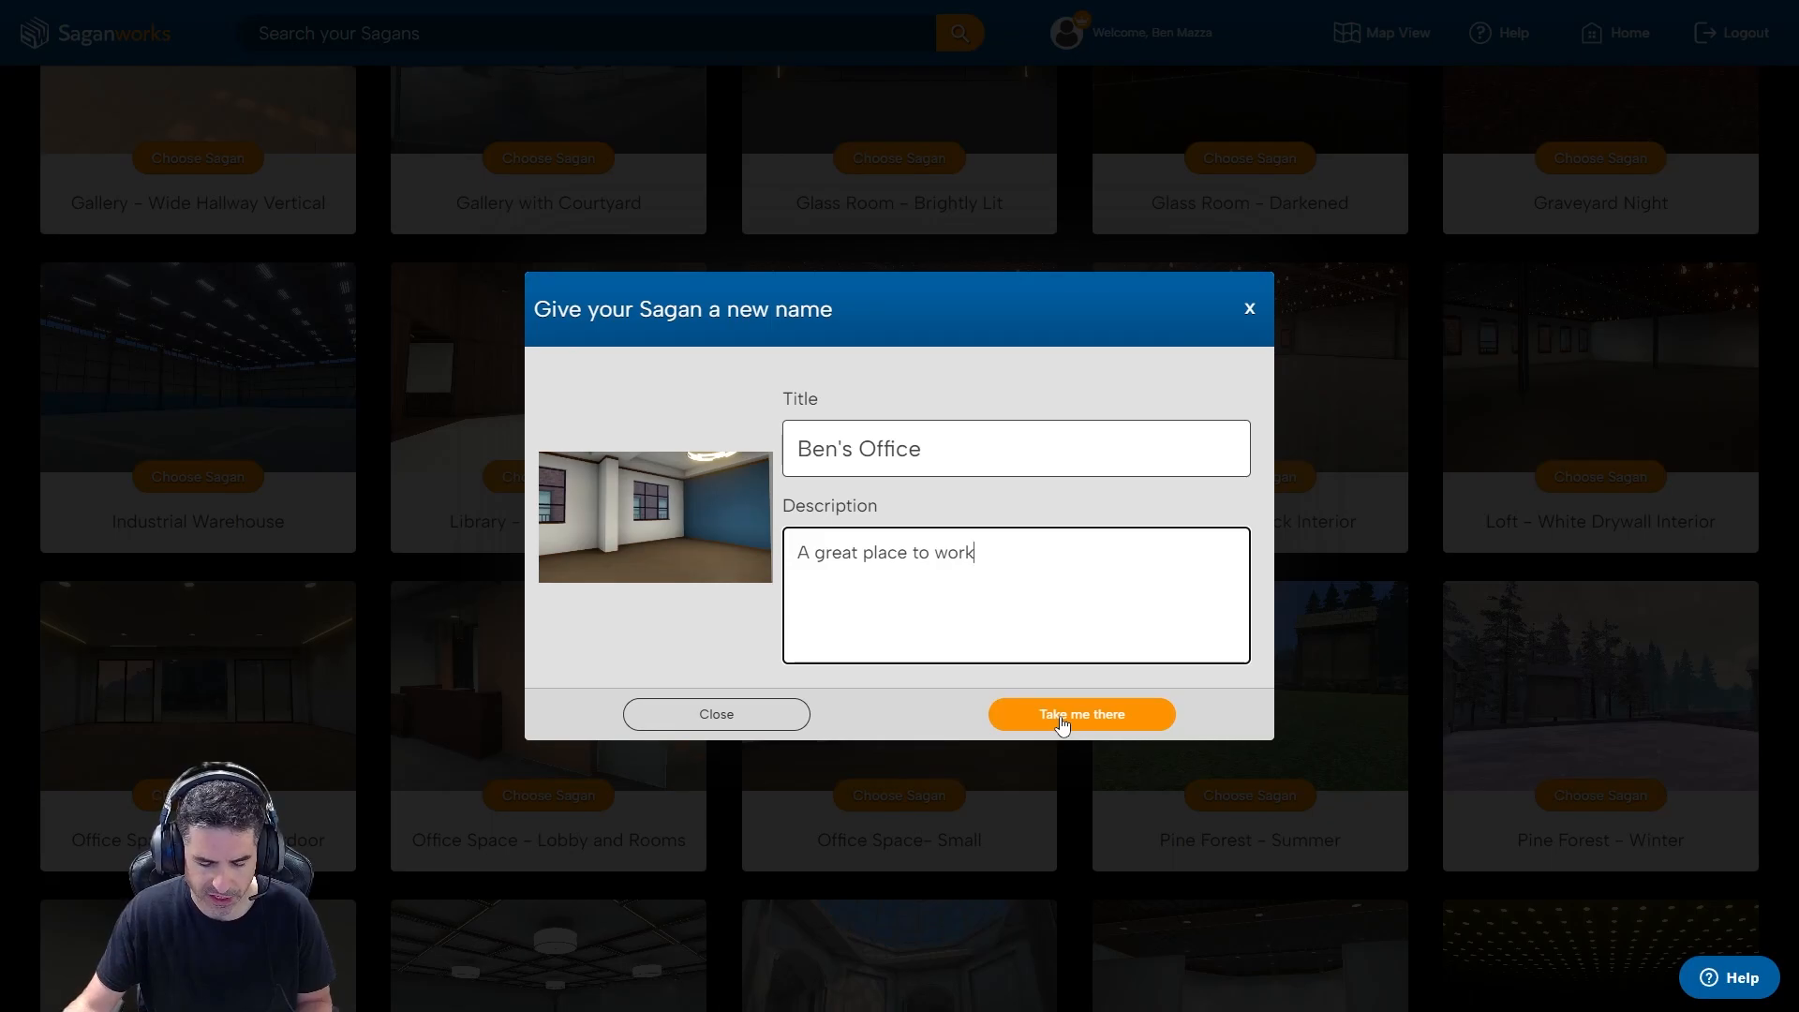
pyautogui.click(1060, 717)
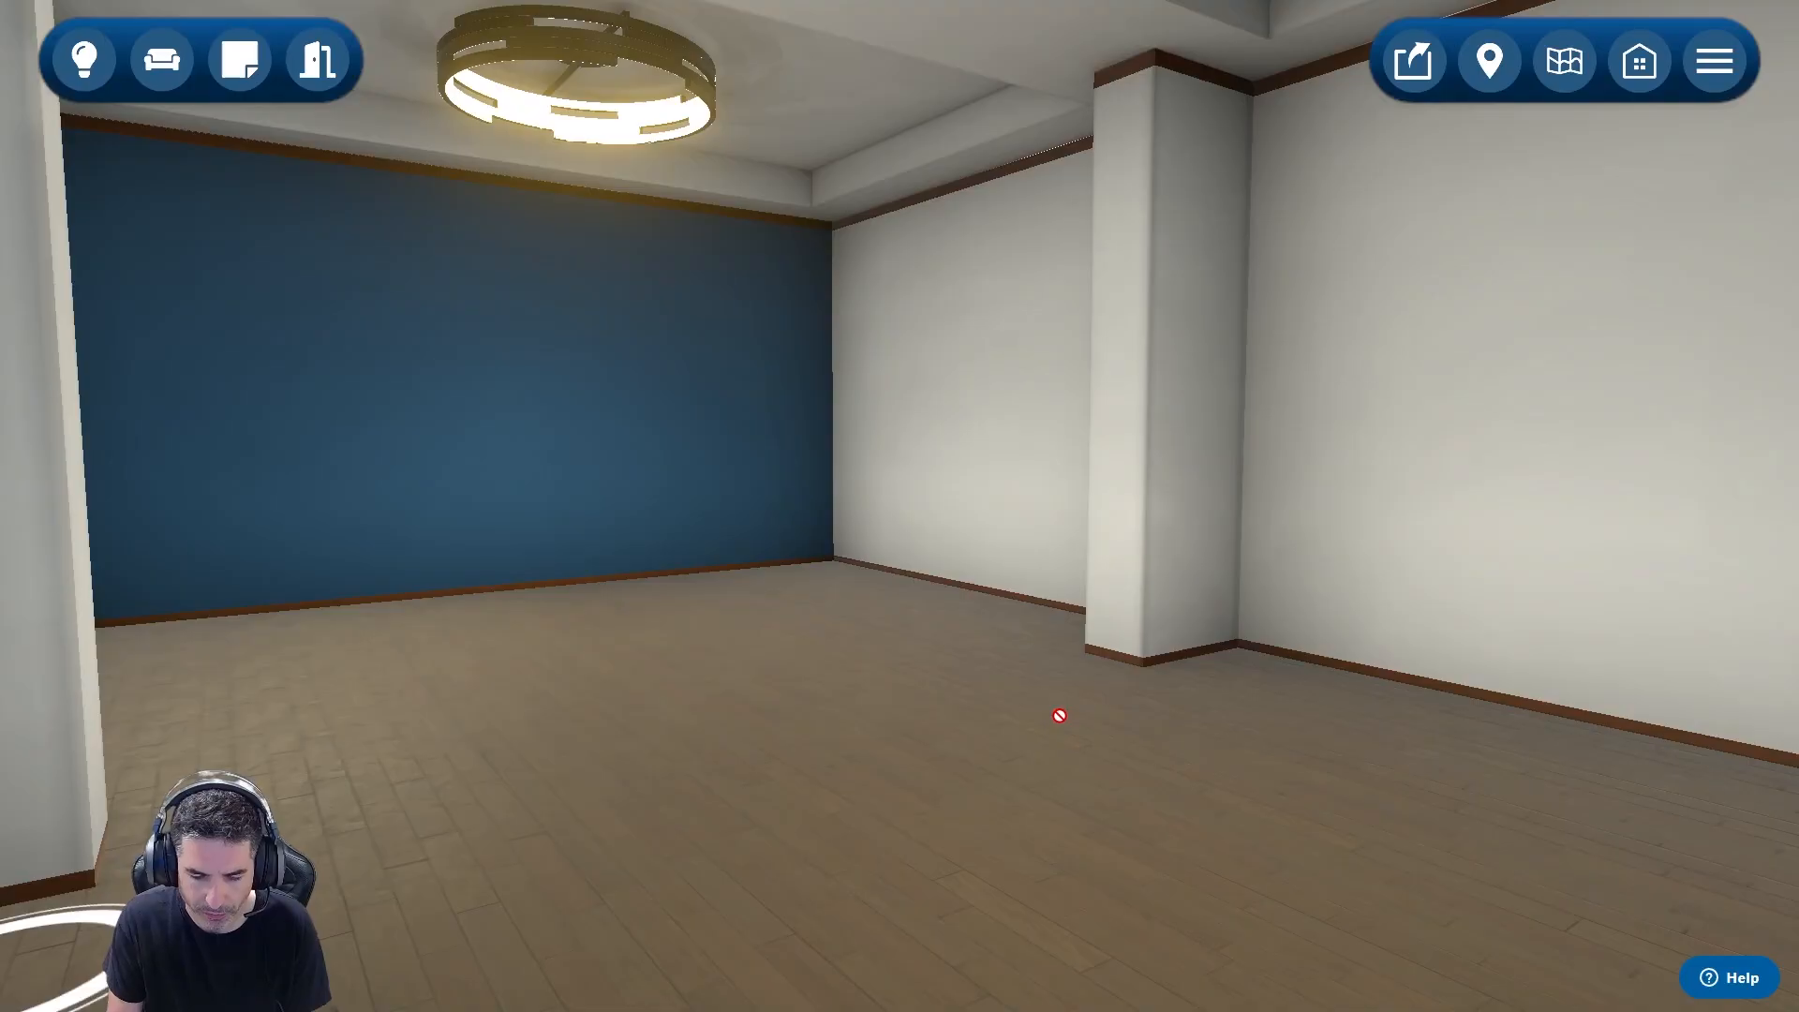
# Walk across the empty office and turn to face the blue feature wall up close.
pyautogui.moveTo(714, 785)
pyautogui.mouseDown()
pyautogui.moveTo(1032, 787)
pyautogui.moveTo(637, 791)
pyautogui.mouseUp()
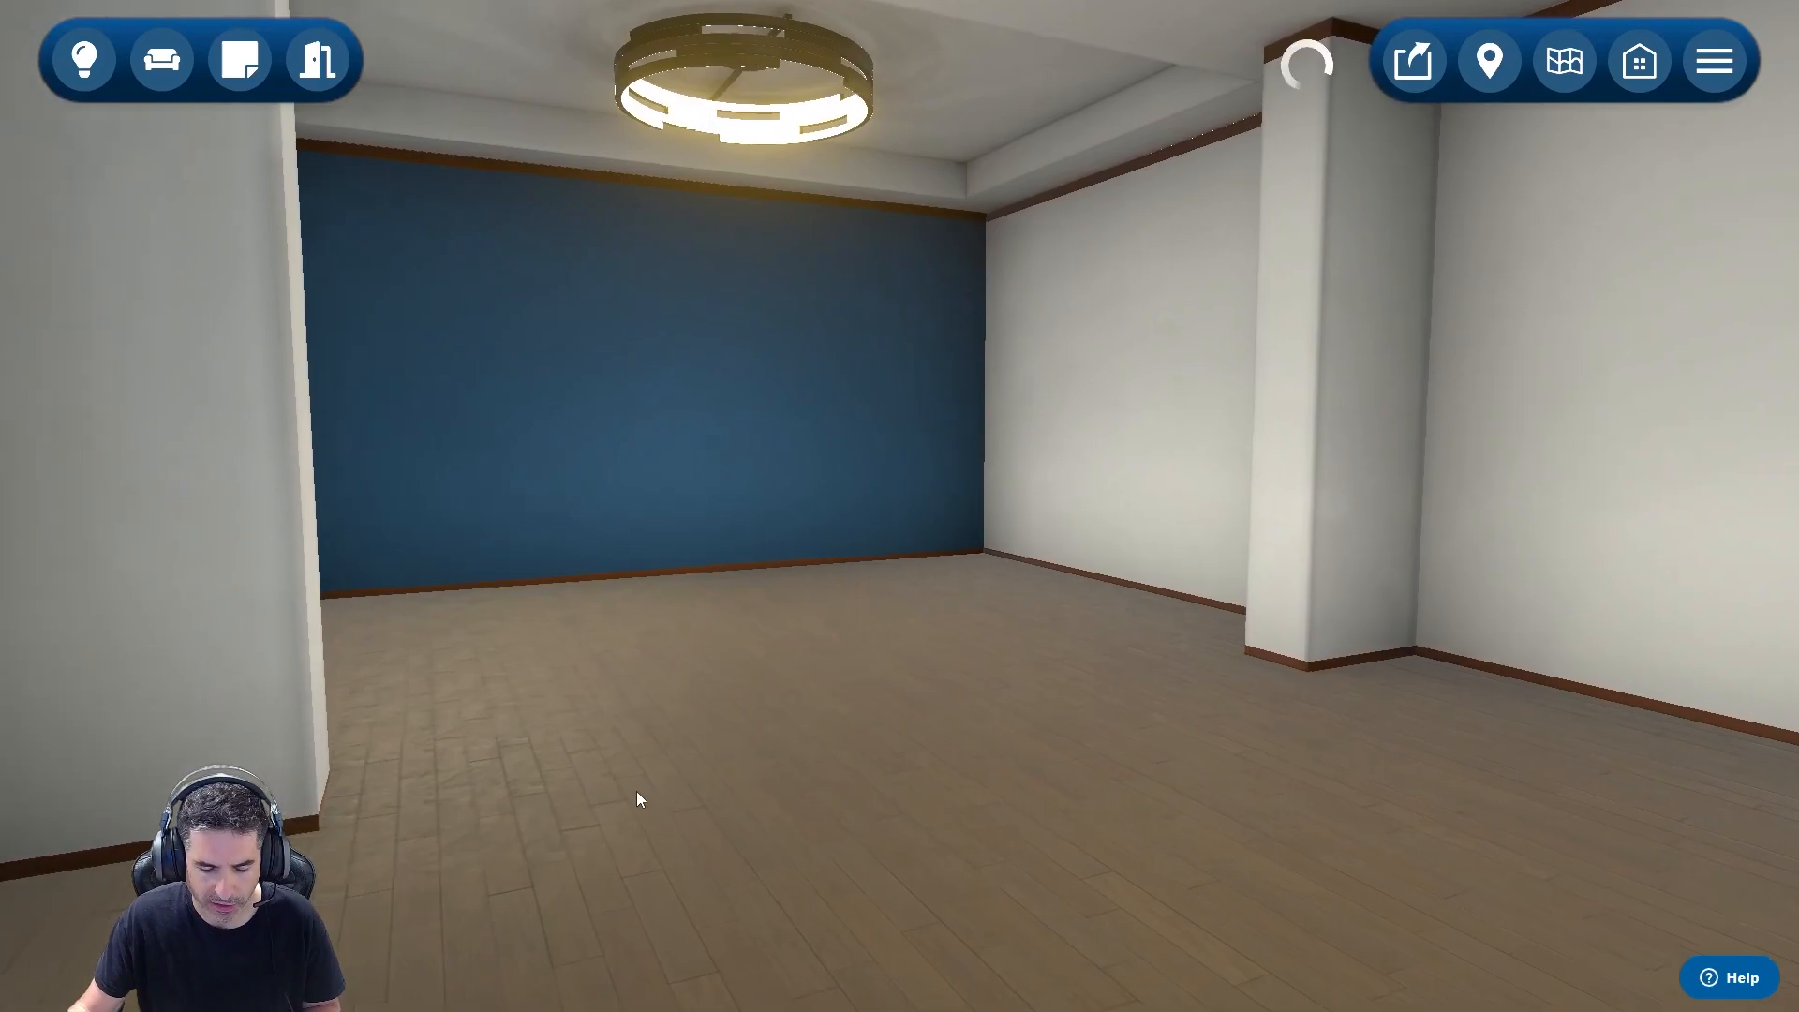
pyautogui.click(953, 812)
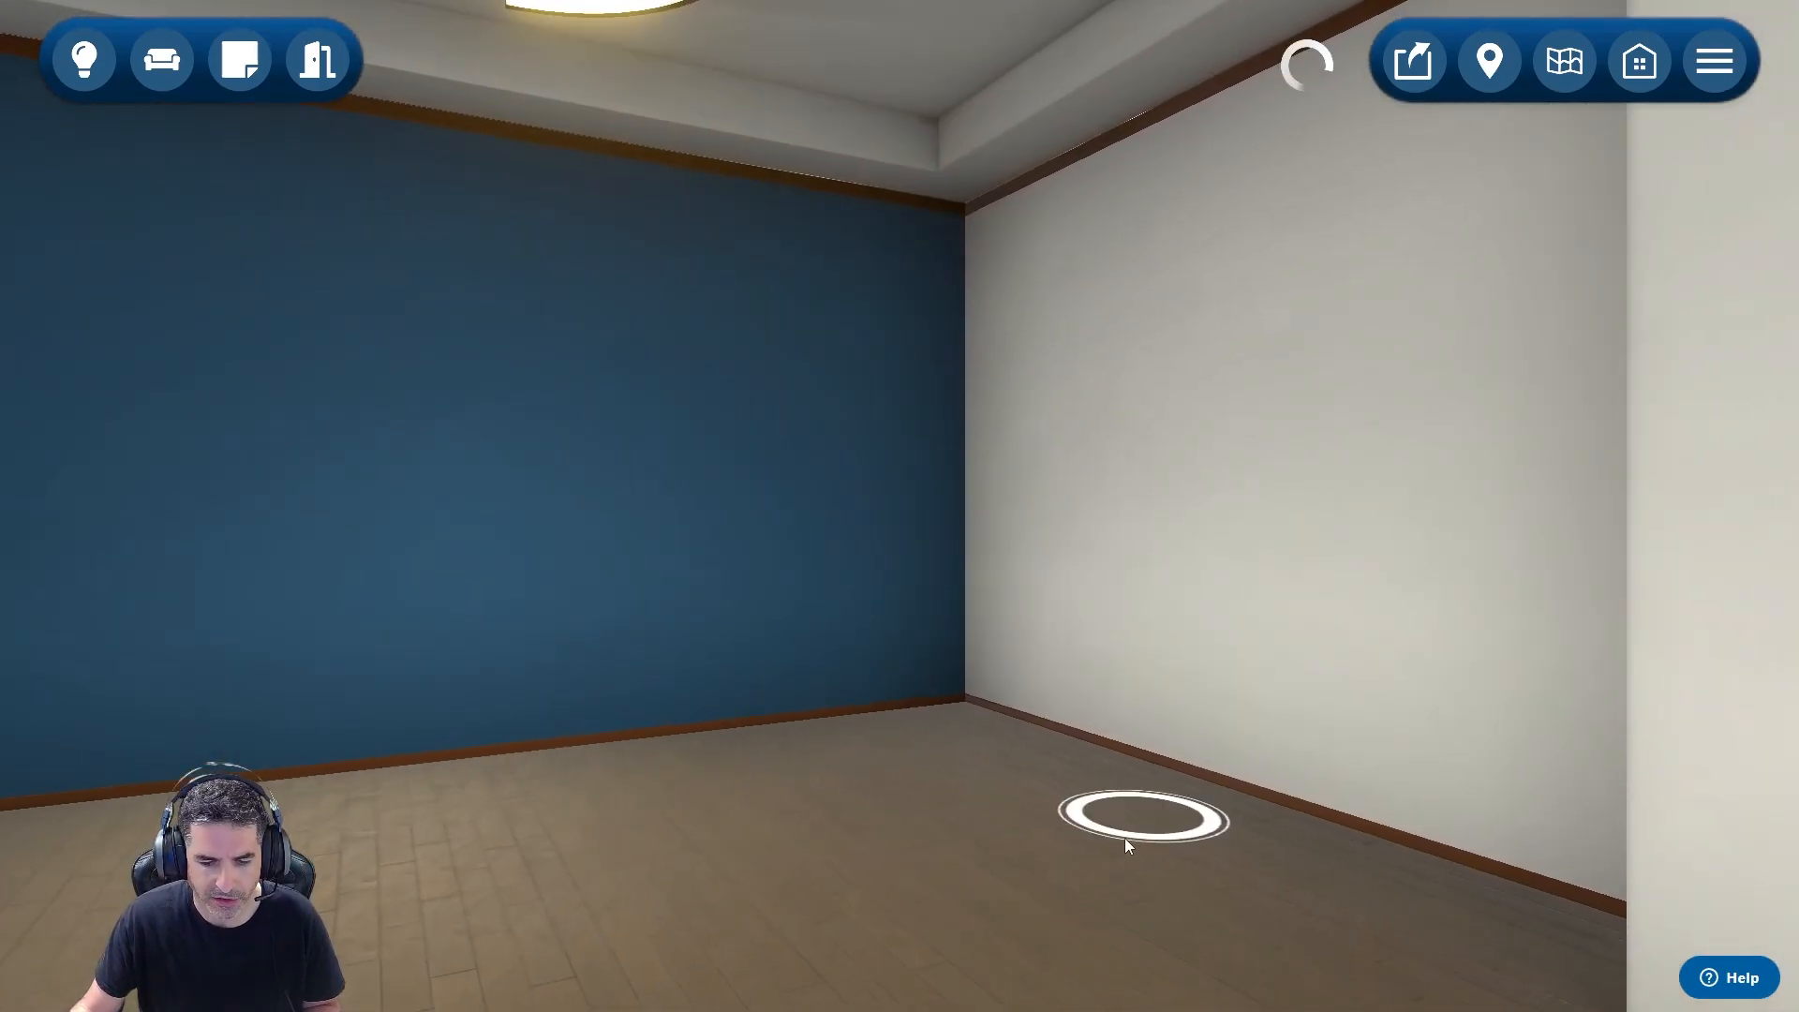
pyautogui.moveTo(1124, 839); pyautogui.dragTo(853, 848)
pyautogui.moveTo(1122, 890)
pyautogui.mouseDown()
pyautogui.moveTo(985, 897)
pyautogui.moveTo(1190, 902)
pyautogui.moveTo(1154, 901)
pyautogui.moveTo(1132, 869)
pyautogui.mouseUp()
pyautogui.press('d')
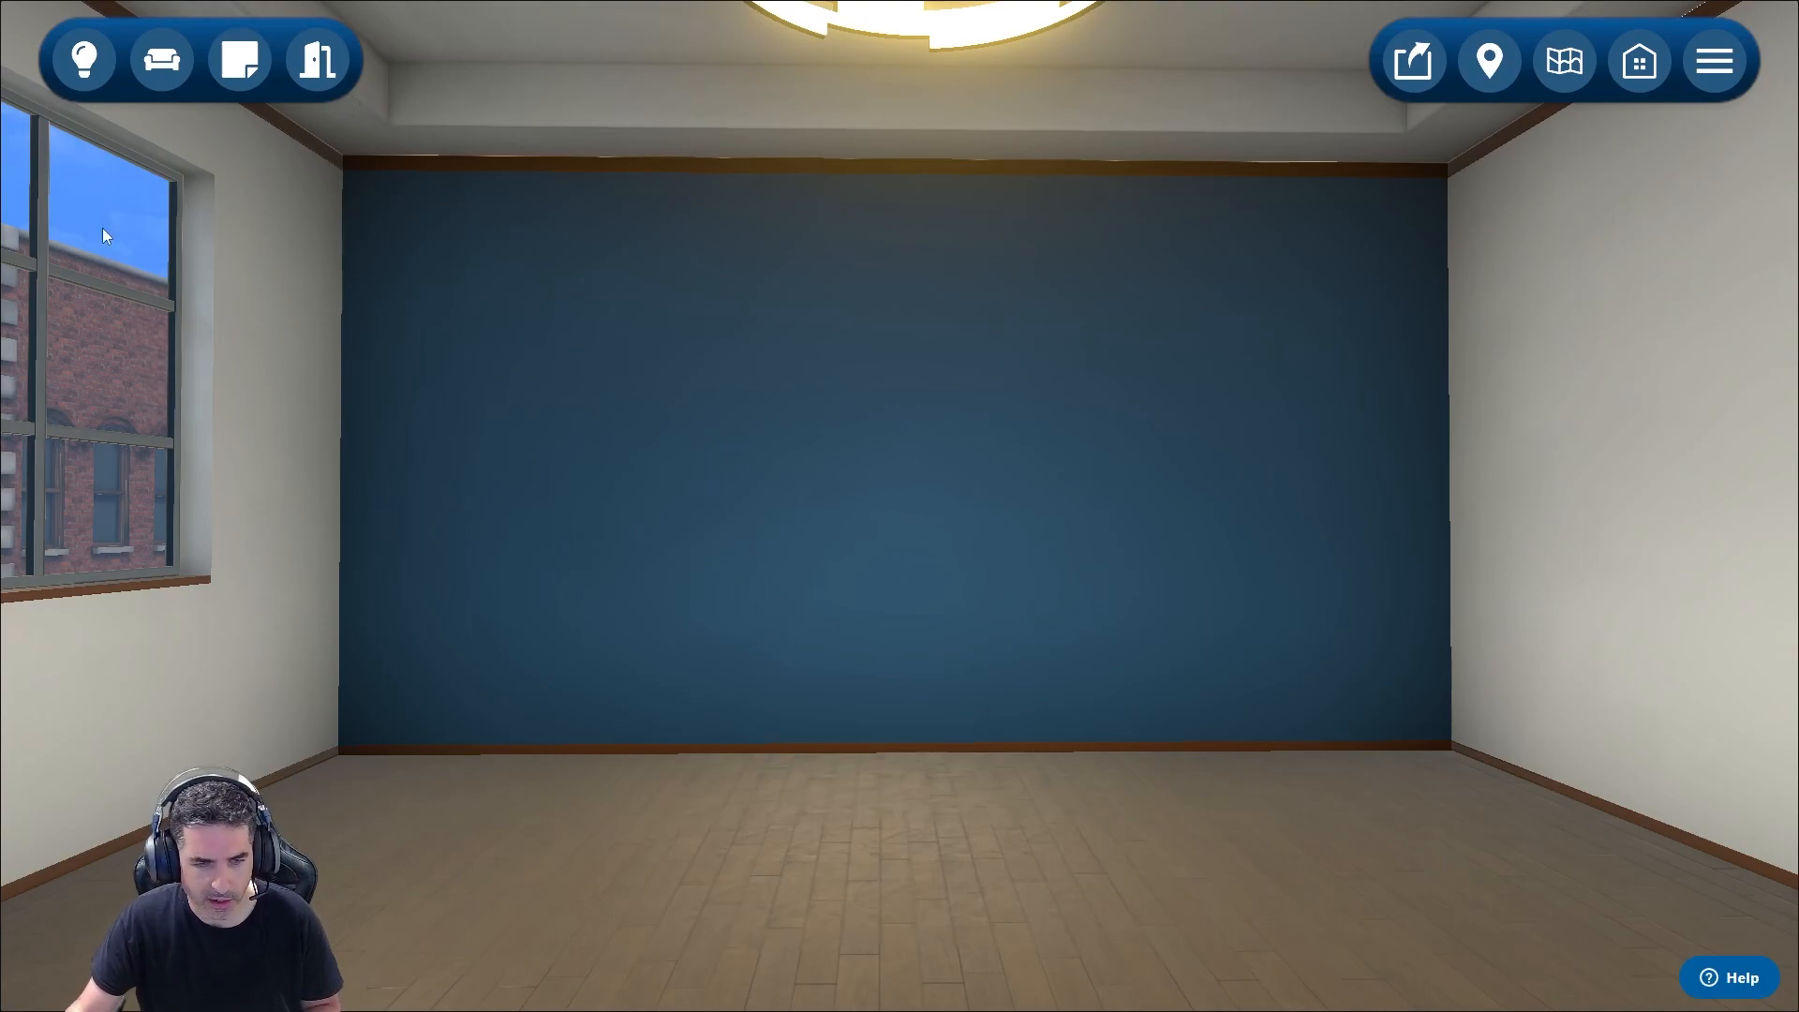
# Open Knowledge Items, start an upload to Sagan cloud storage, and browse the computer for files.
pyautogui.click(87, 79)
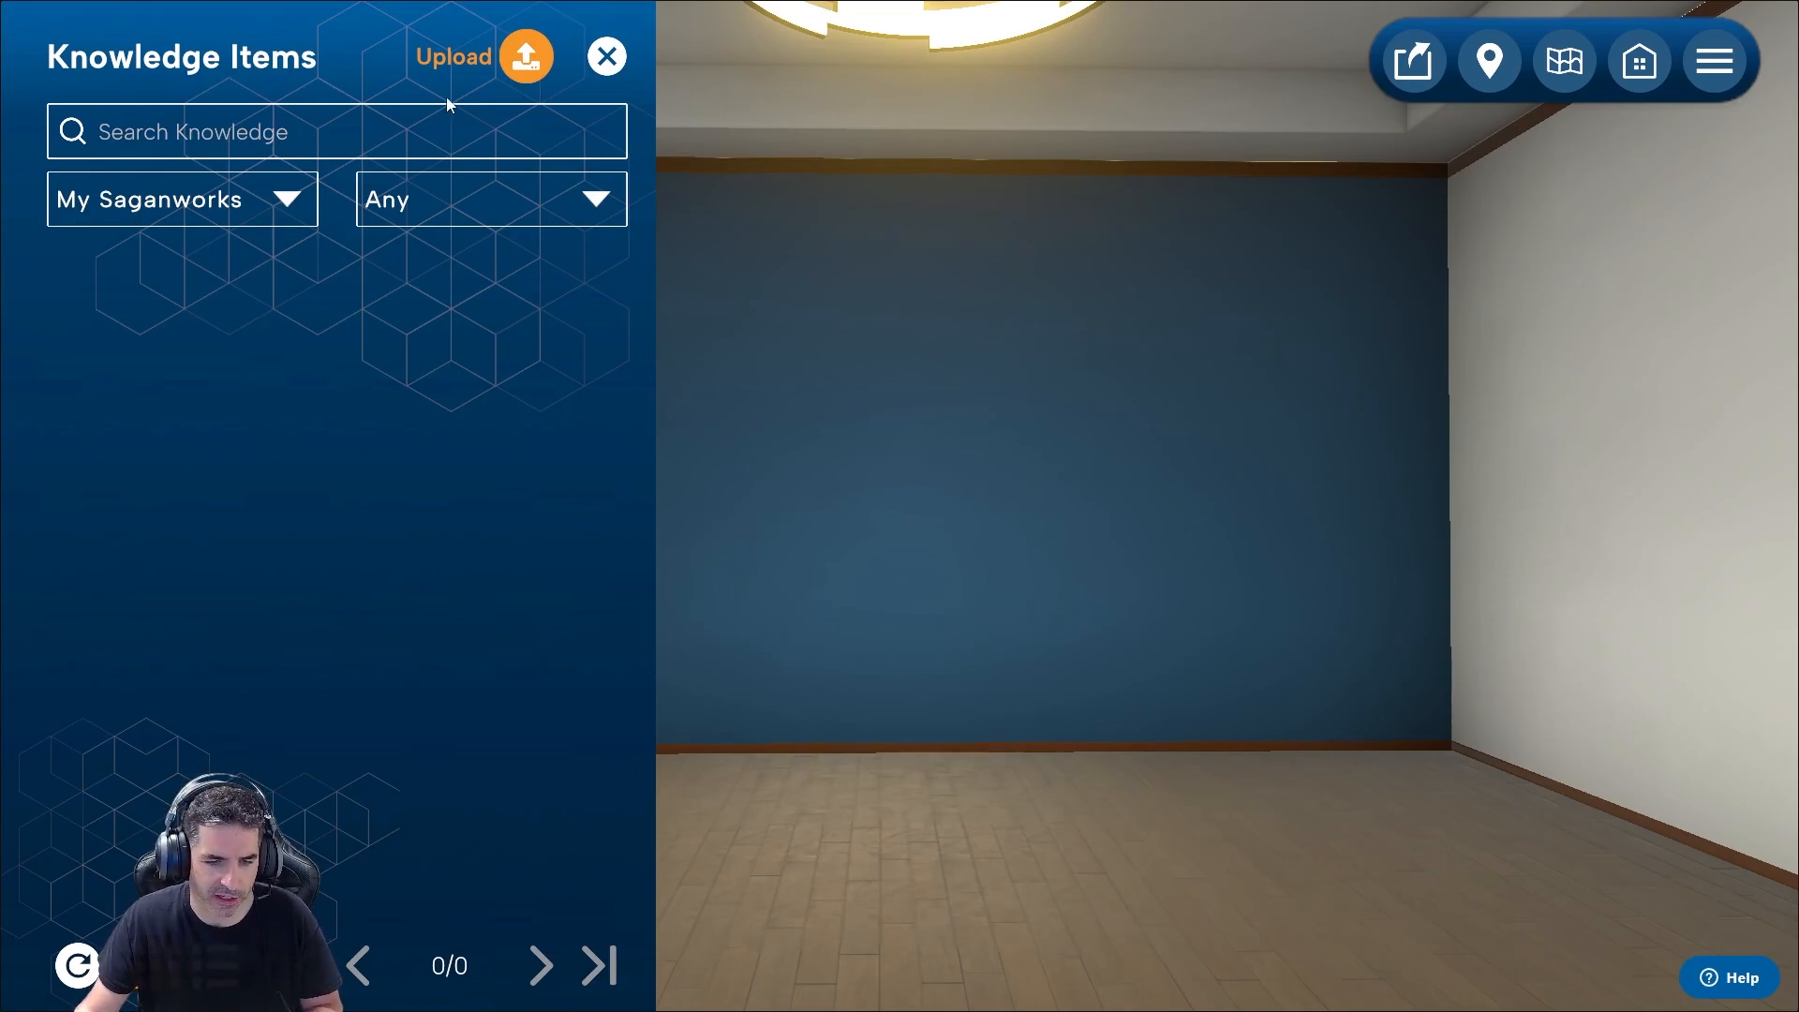
pyautogui.click(513, 59)
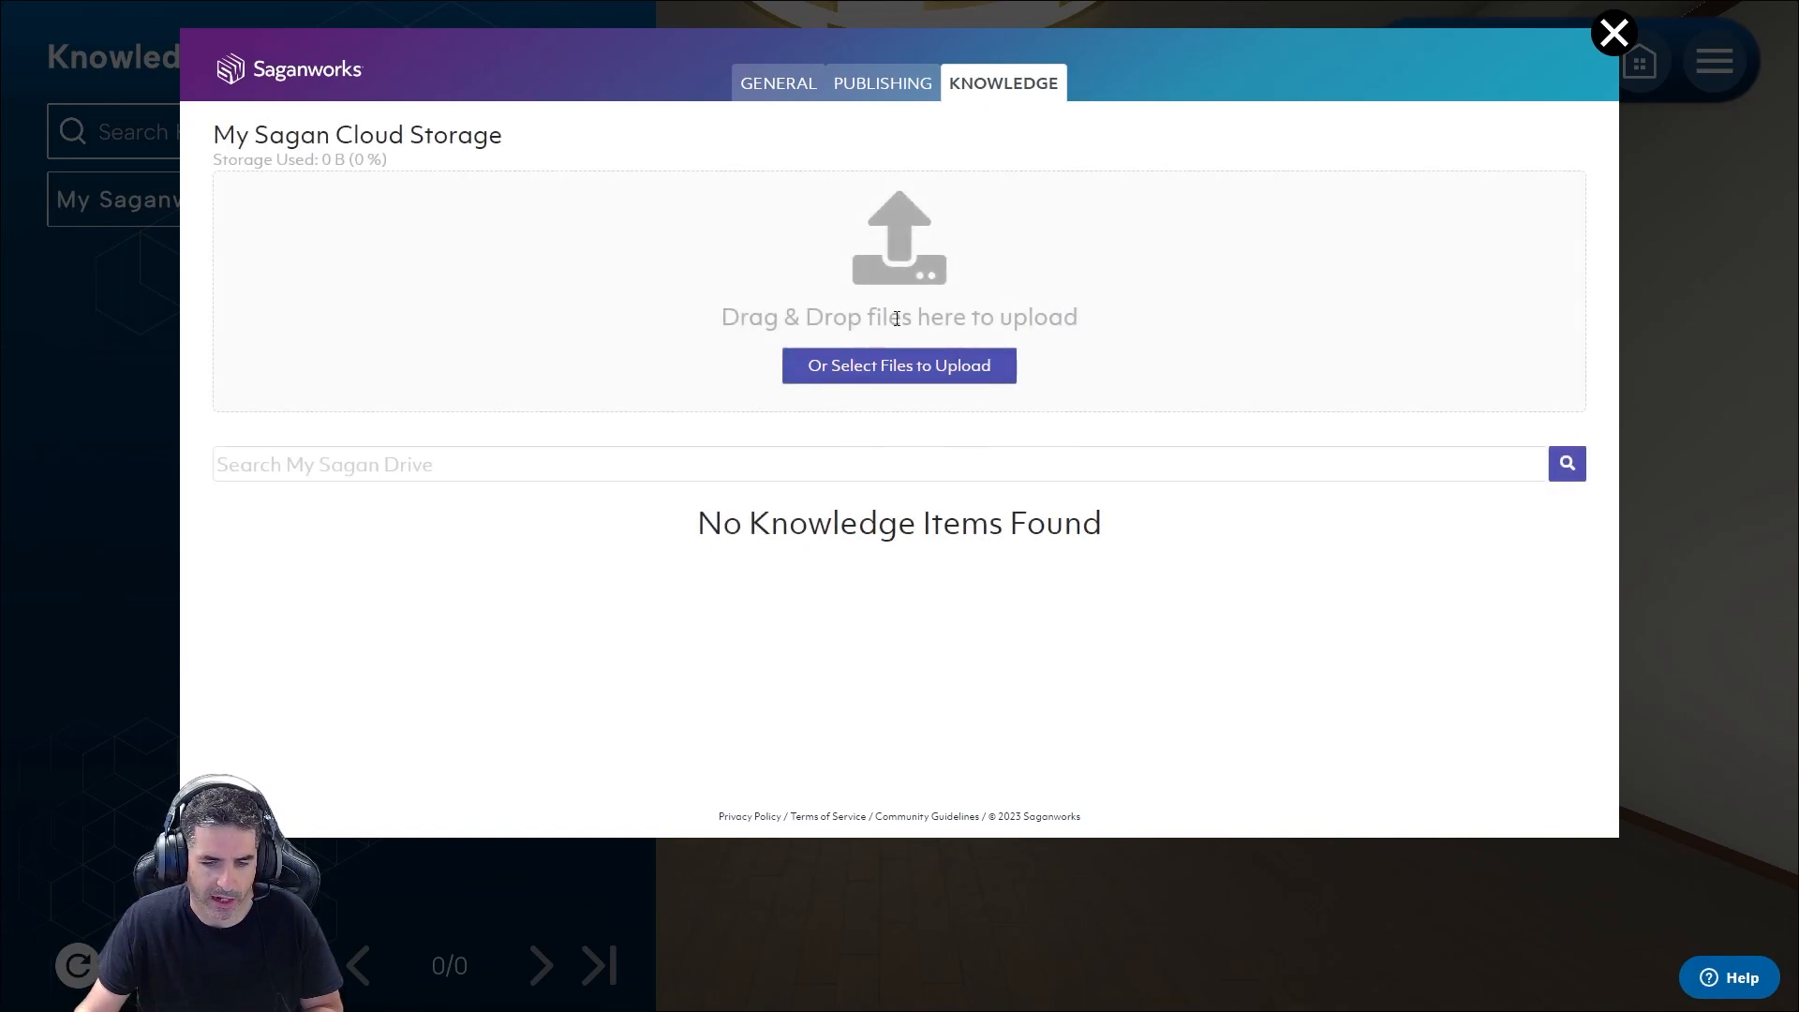
pyautogui.click(876, 371)
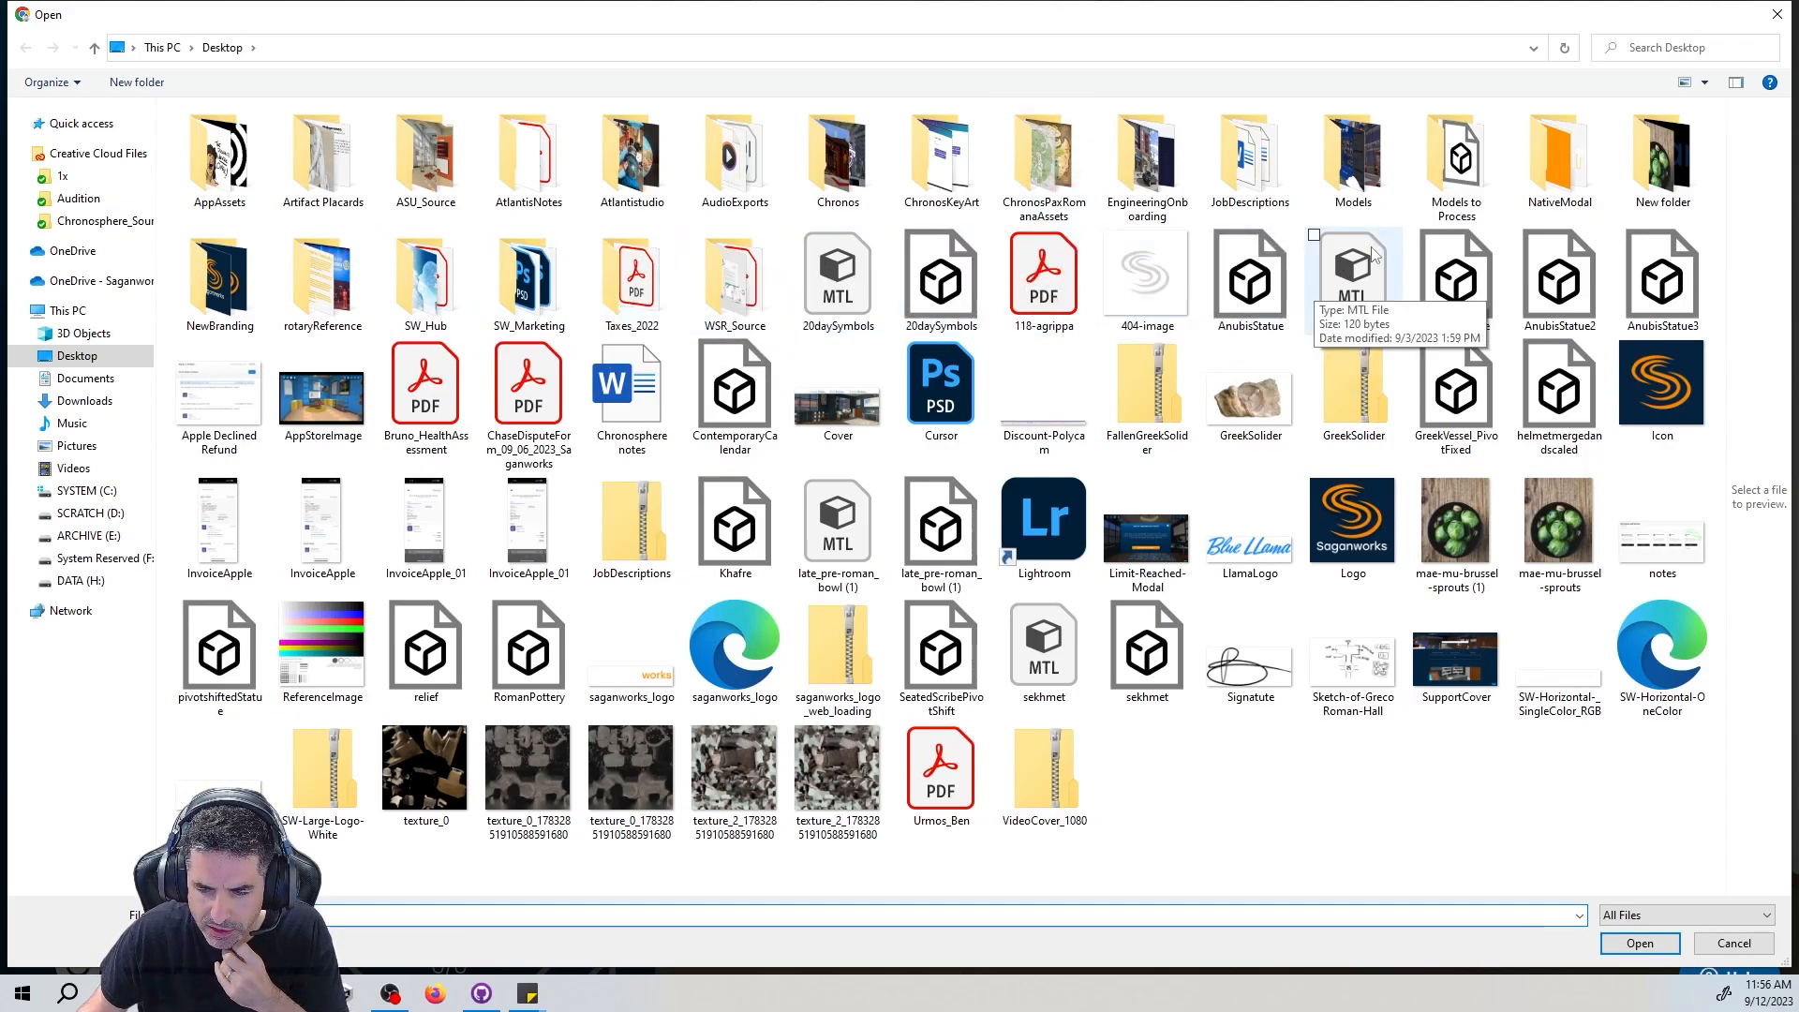
# Upload PaxRomanaCollectionCover, SandsOfTimeCollectionCover, Sprouts and SW-Horizontal-RGB from New folder.
pyautogui.doubleClick(1663, 160)
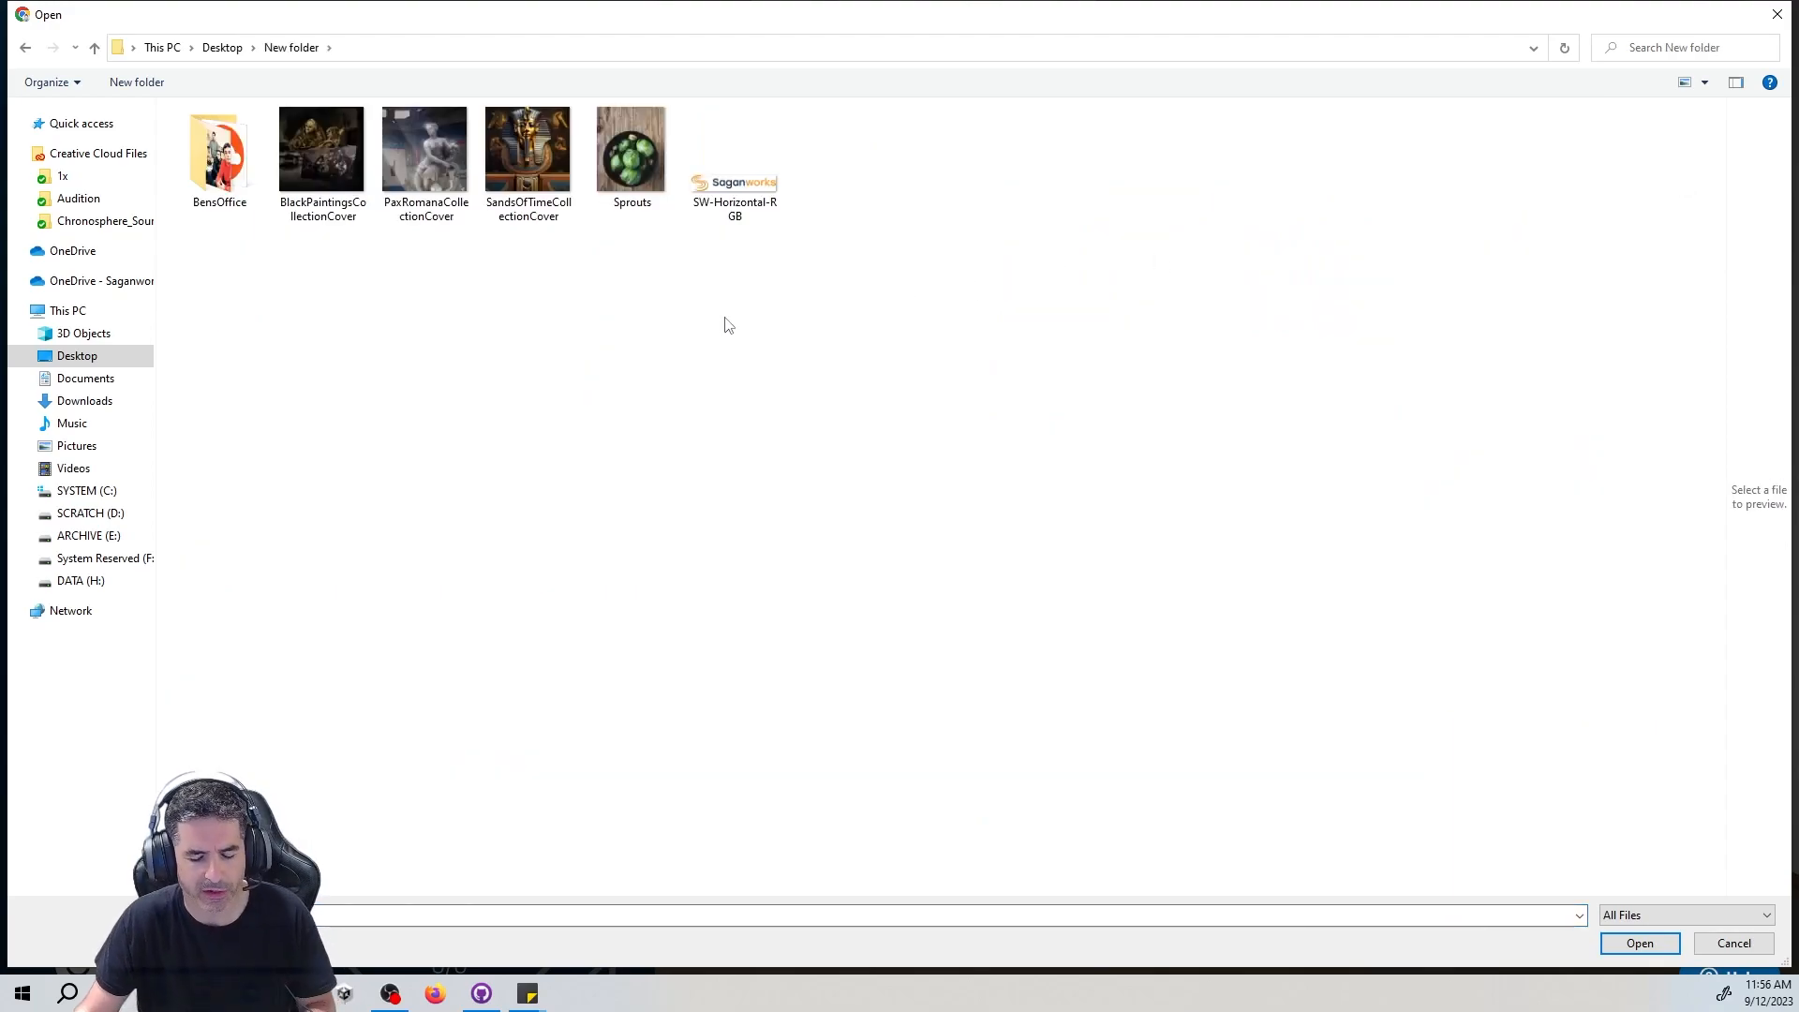
pyautogui.click(341, 197)
pyautogui.click(442, 191)
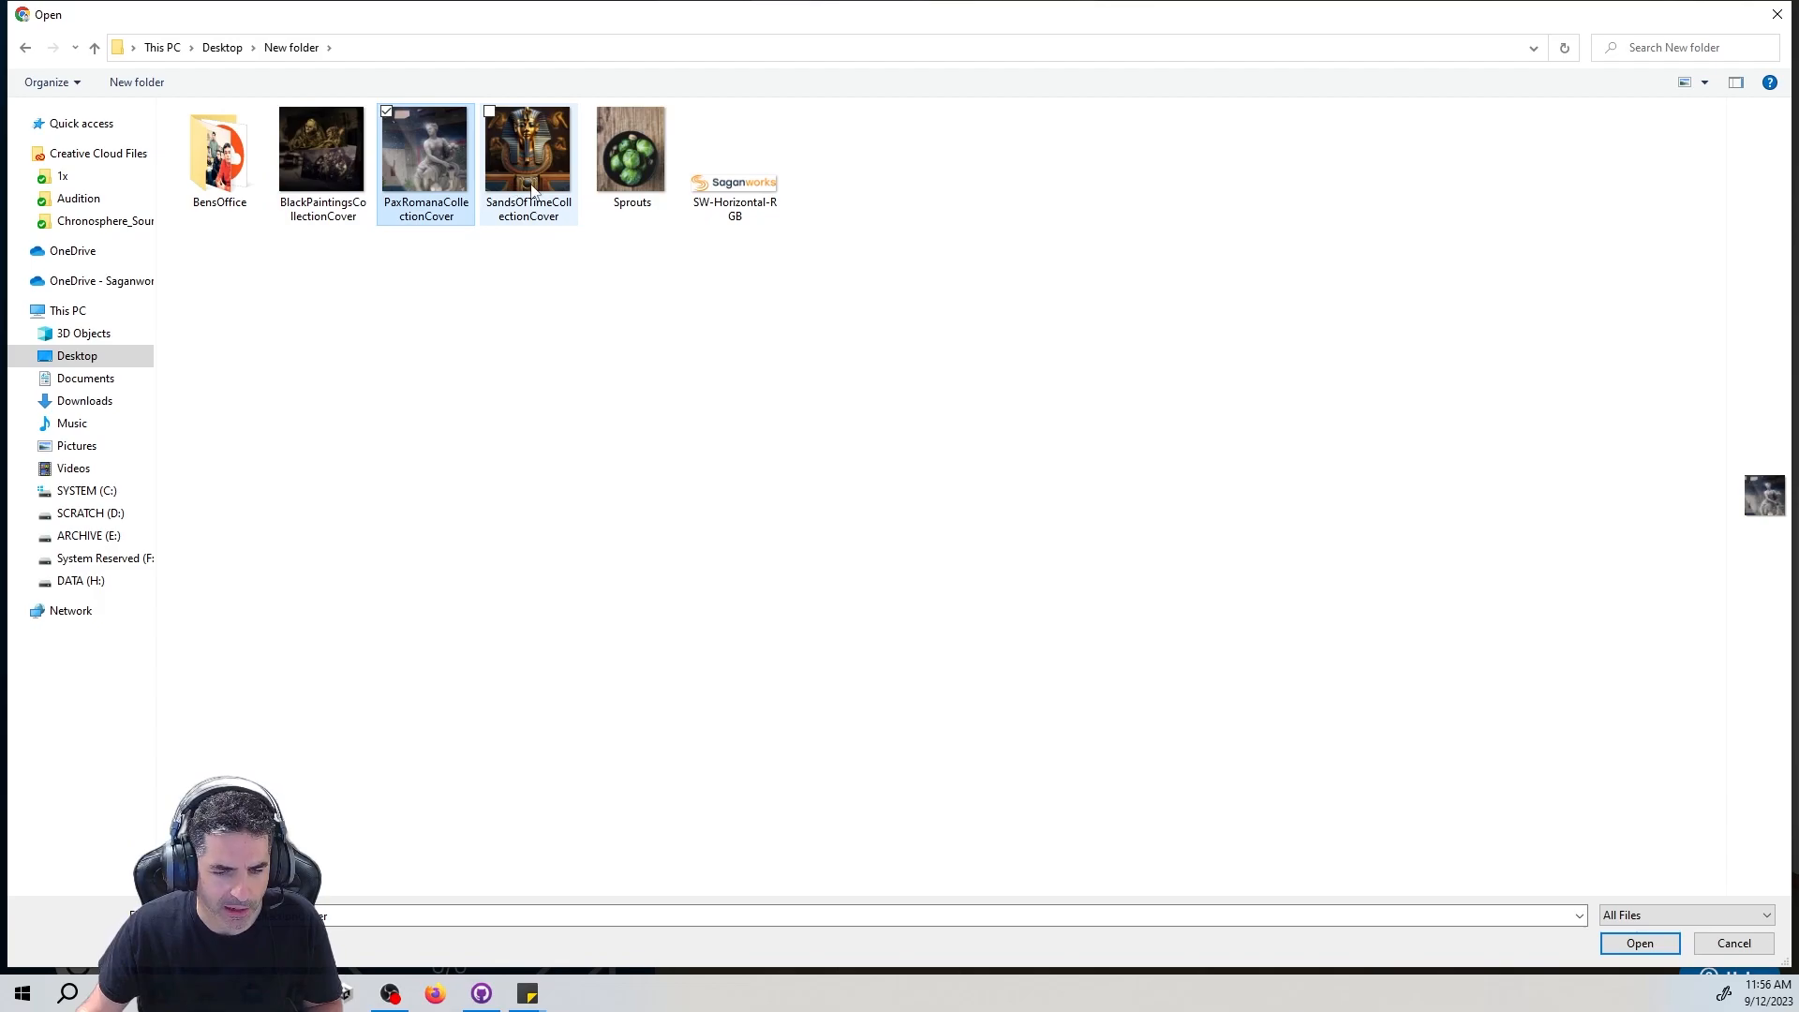
pyautogui.keyDown('ctrl'); pyautogui.click(531, 188); pyautogui.keyUp('ctrl')
pyautogui.keyDown('ctrl'); pyautogui.click(631, 159); pyautogui.keyUp('ctrl')
pyautogui.keyDown('ctrl'); pyautogui.click(735, 192); pyautogui.keyUp('ctrl')
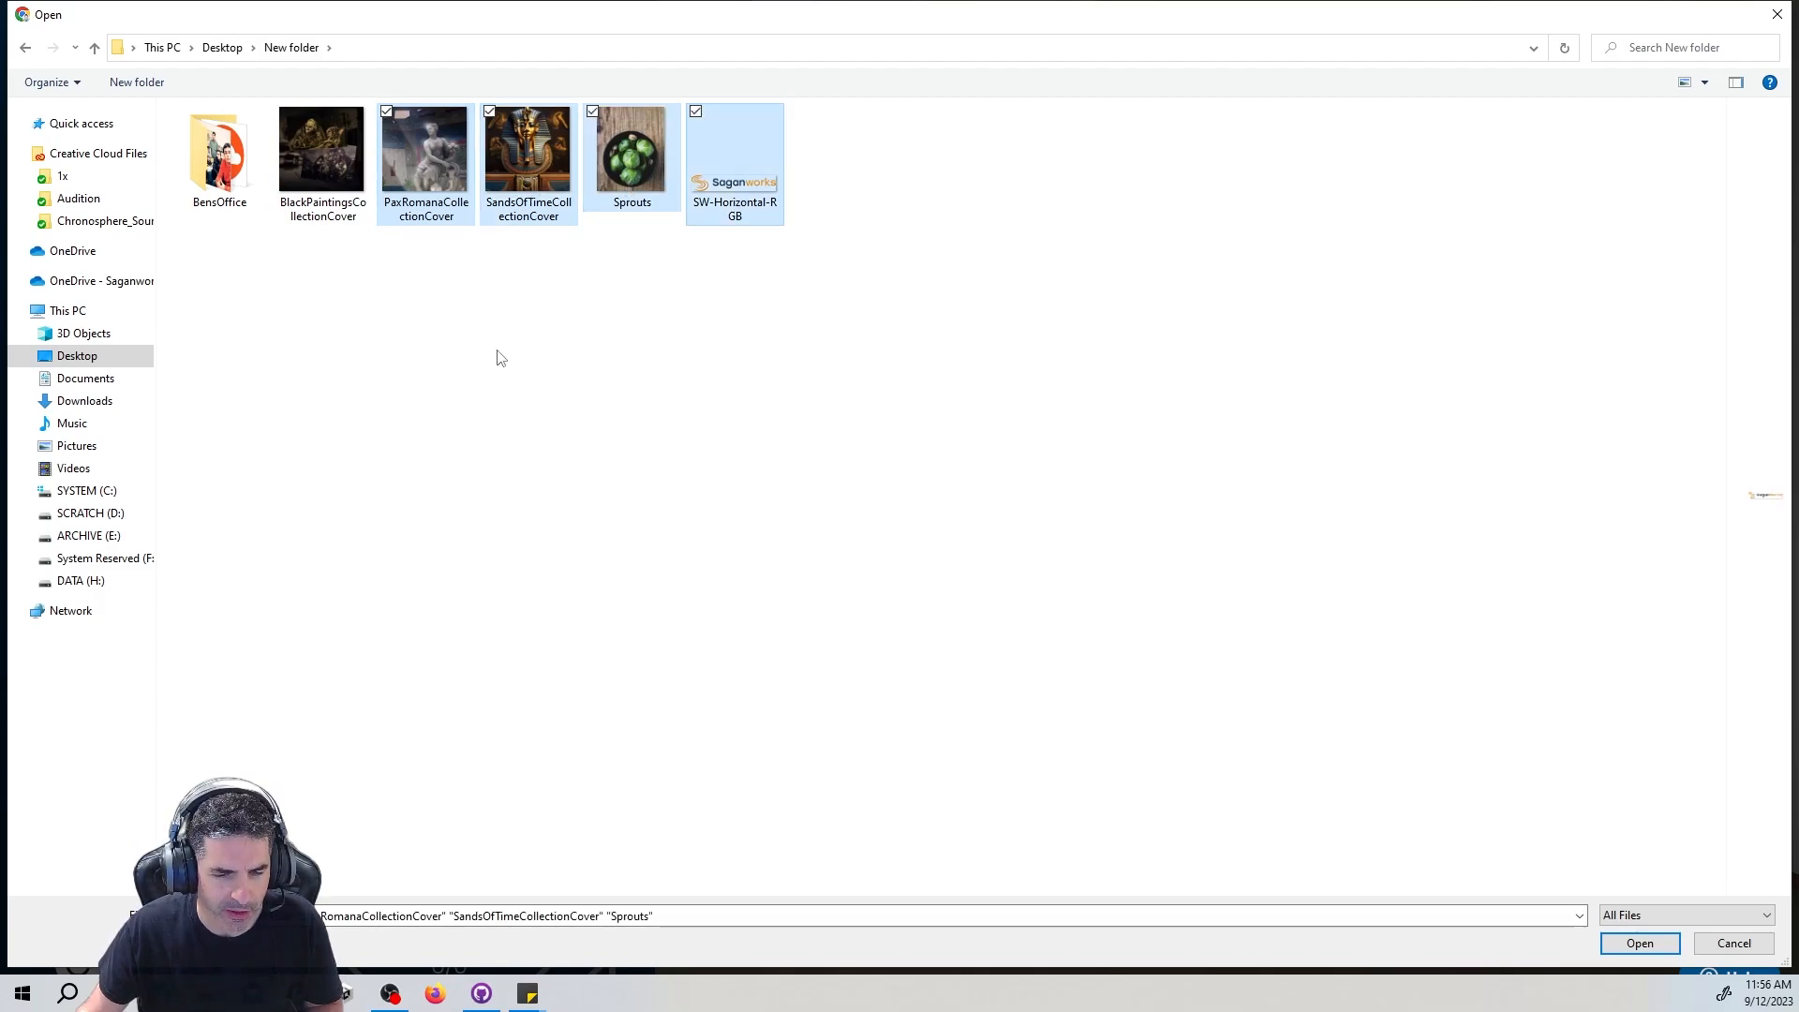
pyautogui.click(1640, 942)
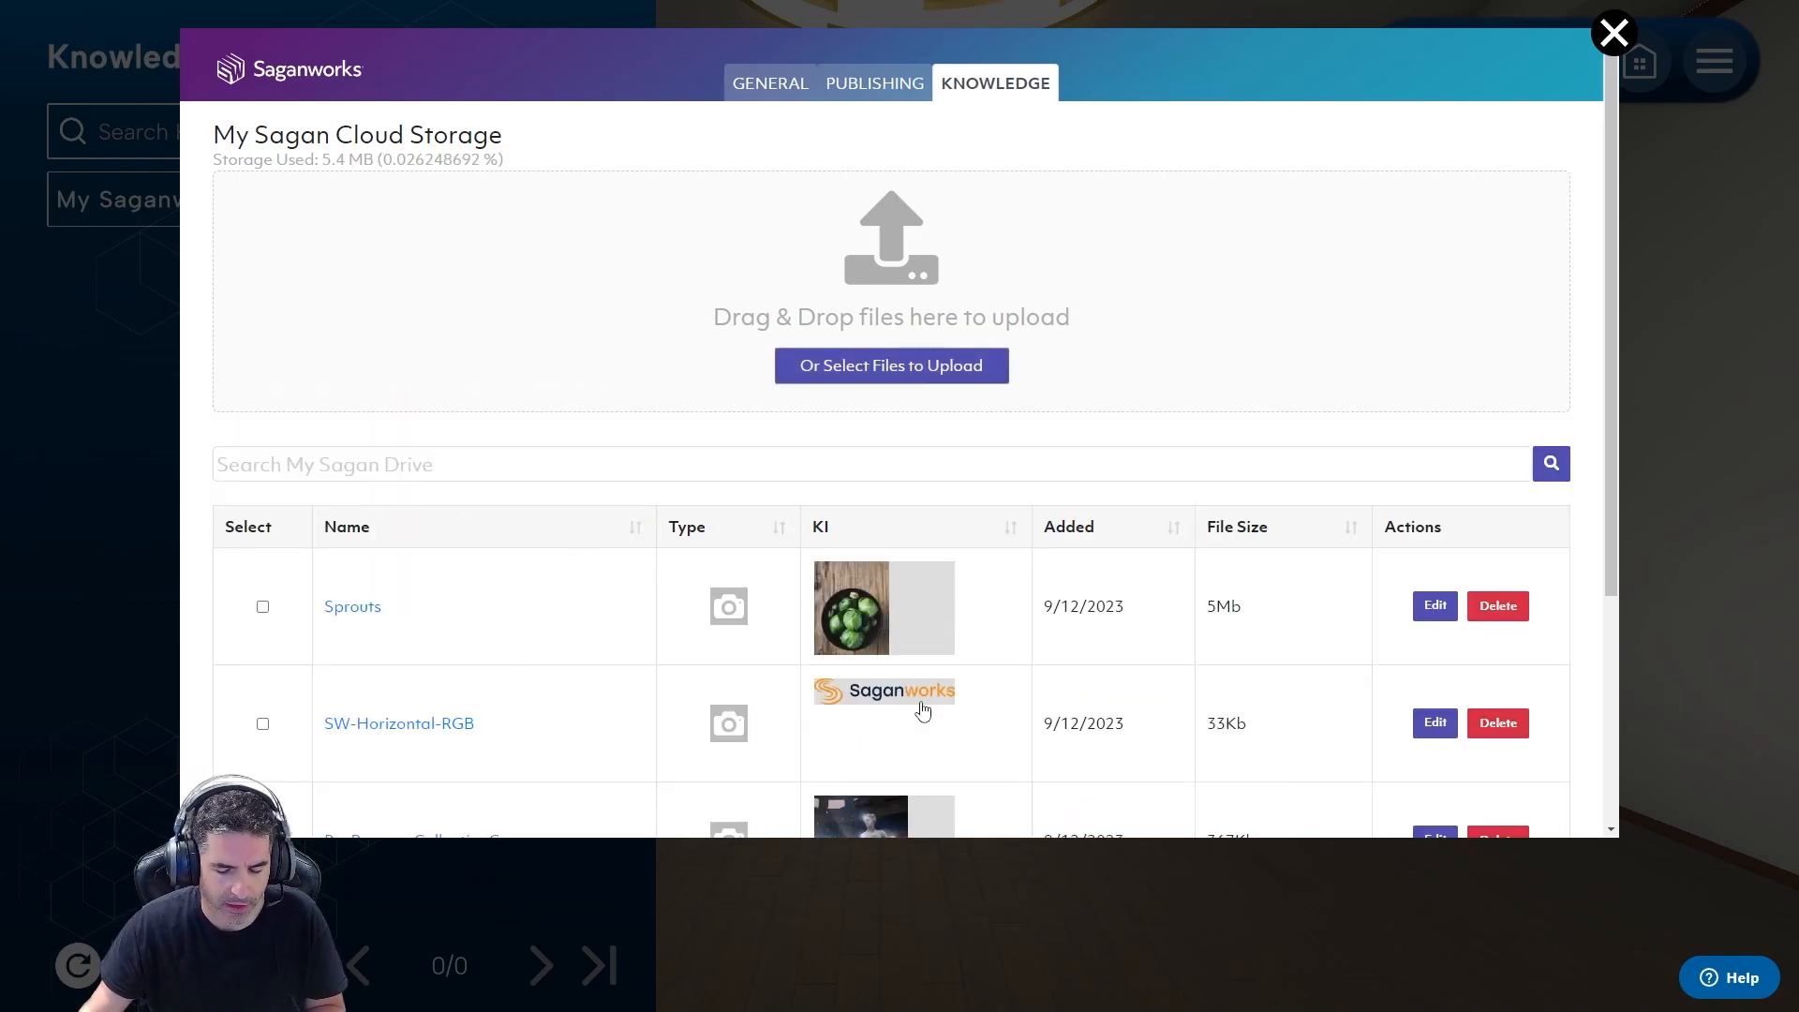
# Review the four uploaded images in the storage list, then close the Cloud Storage page.
pyautogui.scroll(-4, 920, 719)
pyautogui.scroll(4, 759, 616)
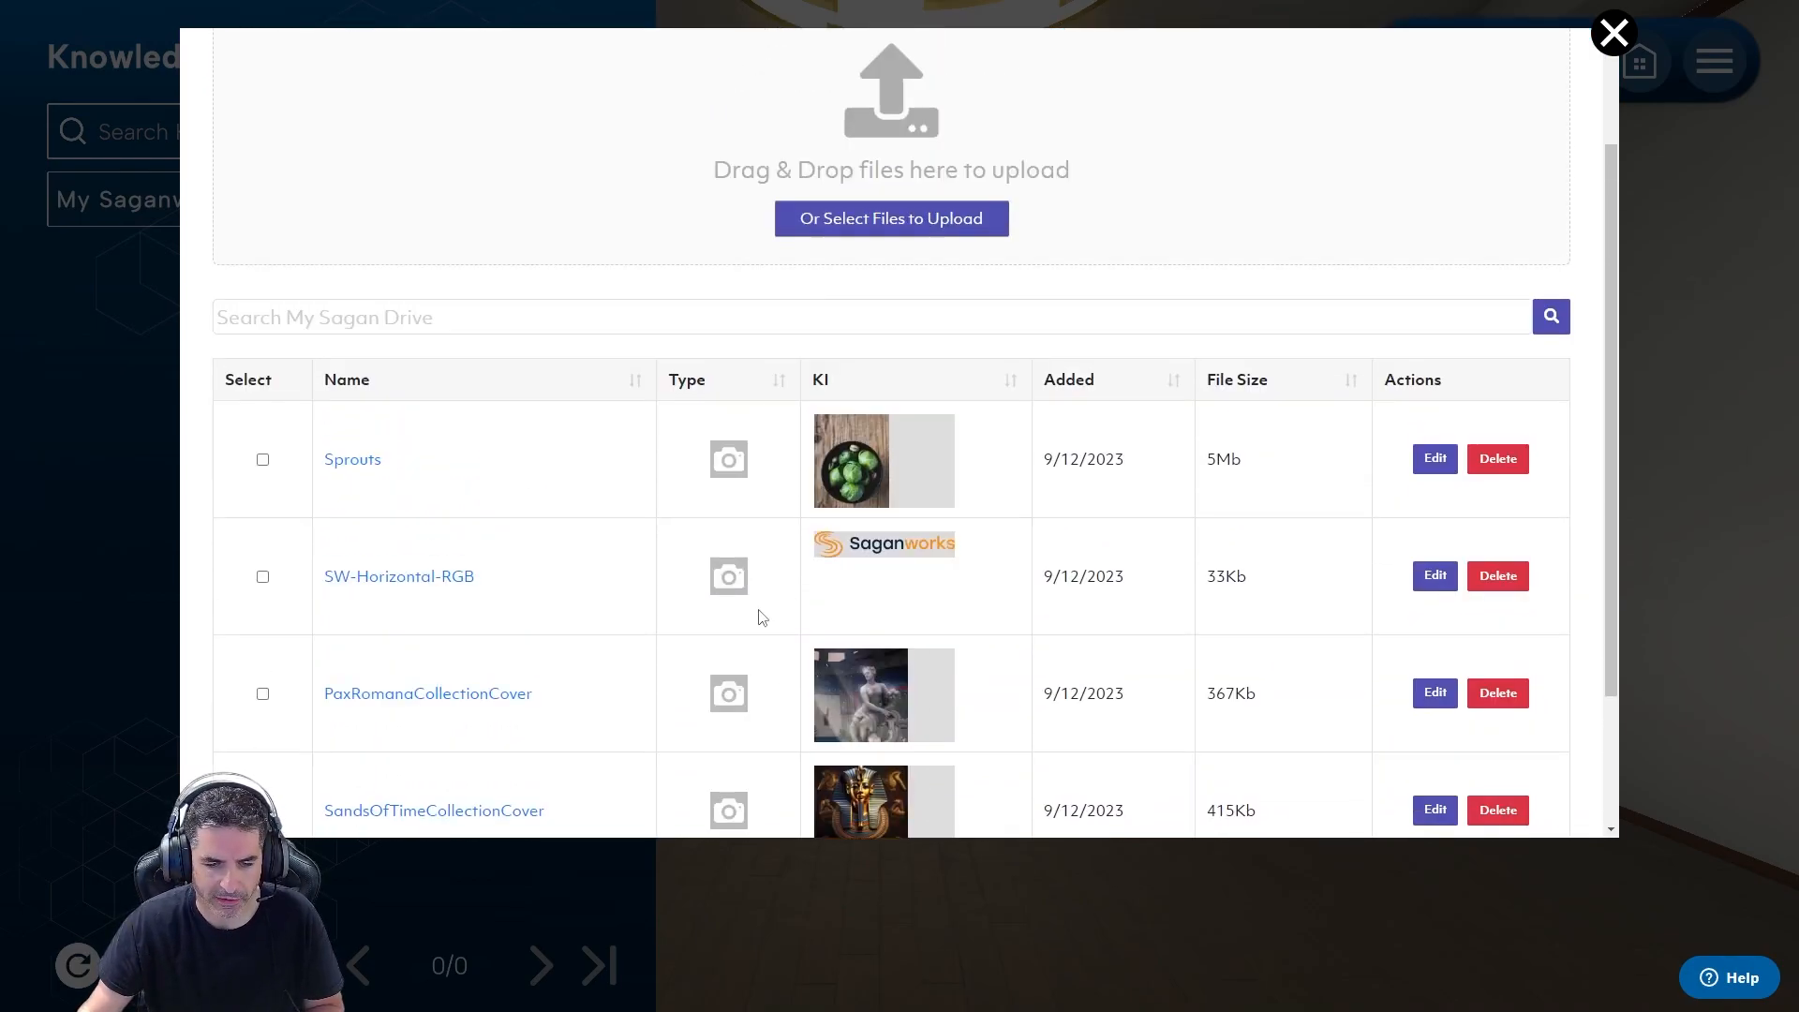
pyautogui.click(1612, 35)
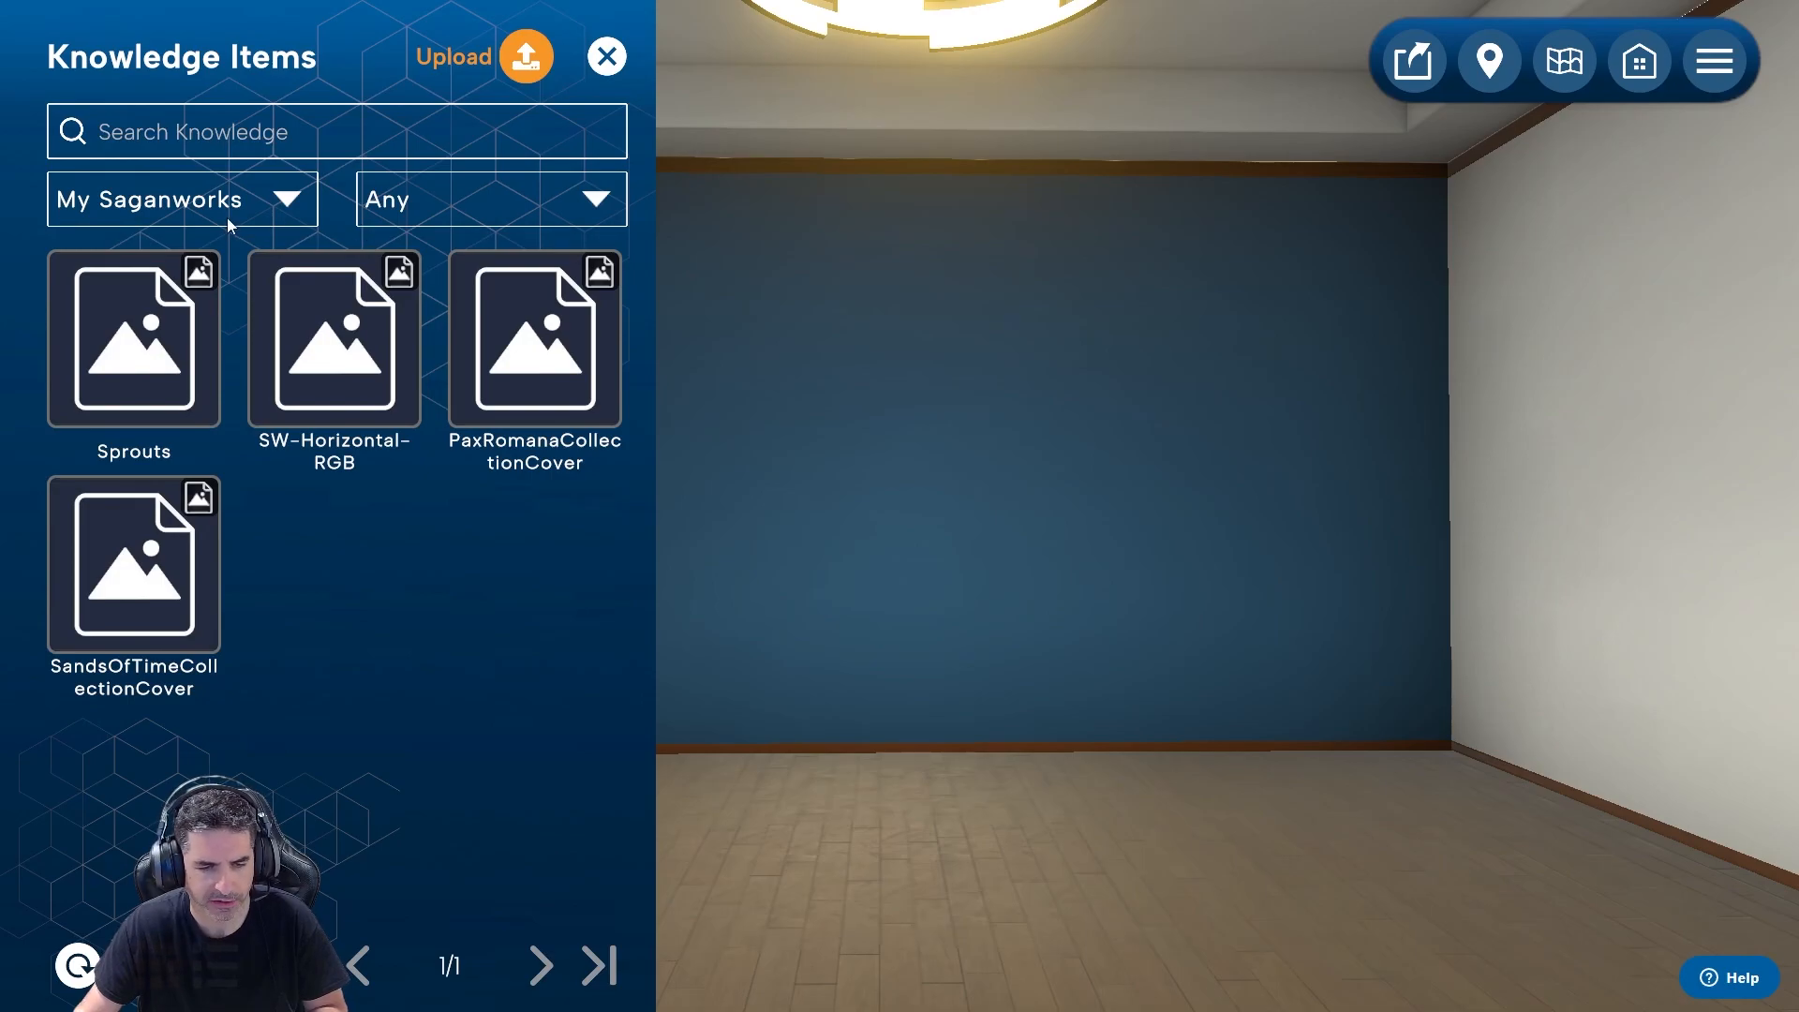
# Keep the Knowledge Items type filter set to Any.
pyautogui.click(521, 204)
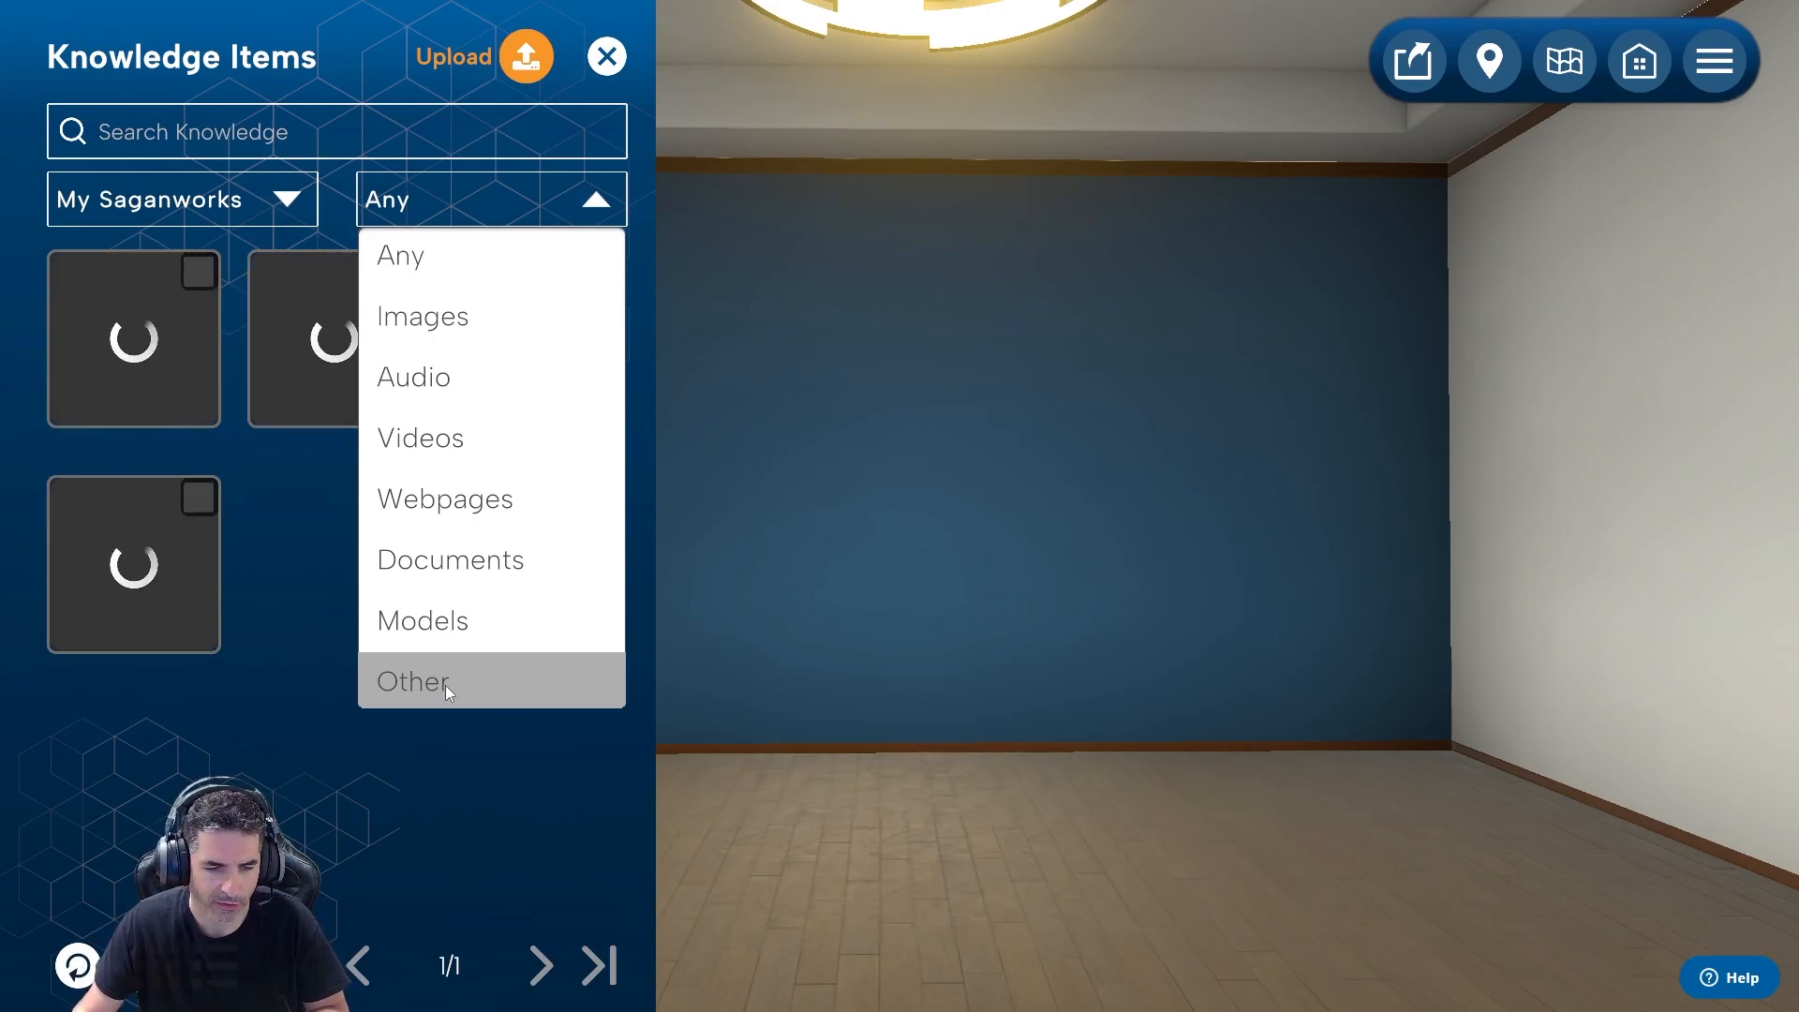
pyautogui.click(440, 741)
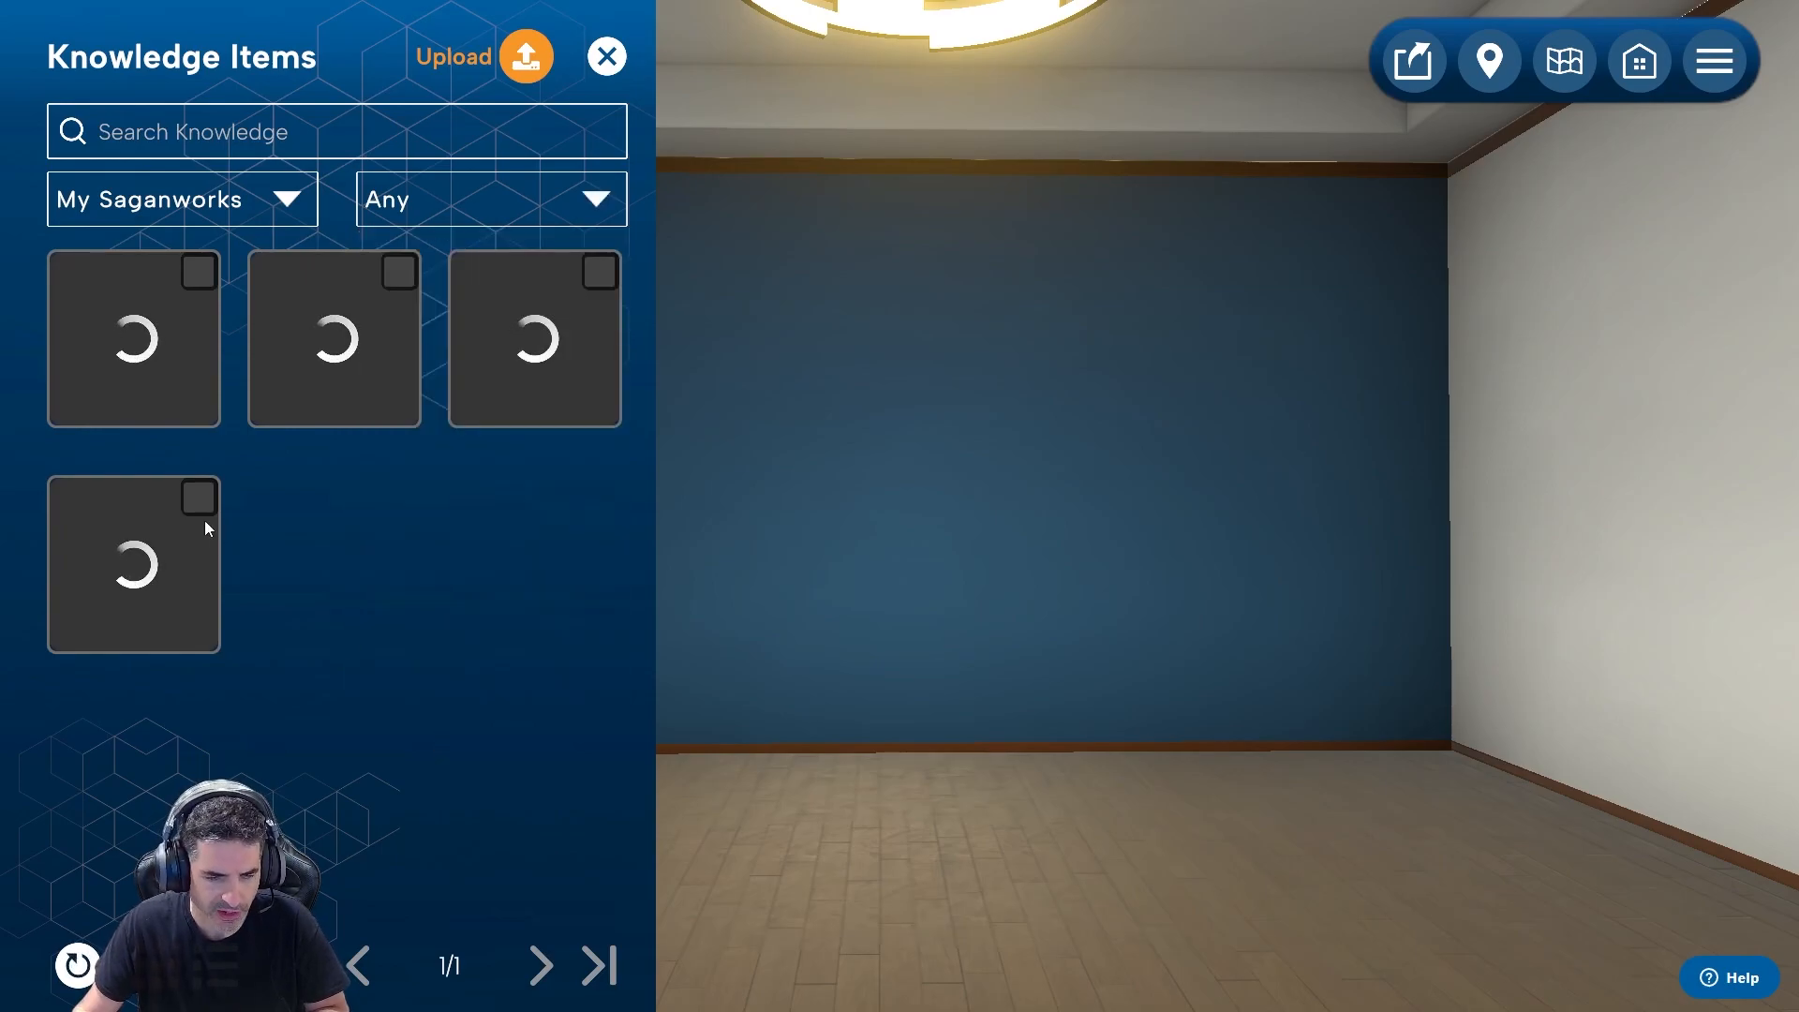
# Close the Knowledge Items panel and bring up the Furniture catalogue.
pyautogui.click(606, 57)
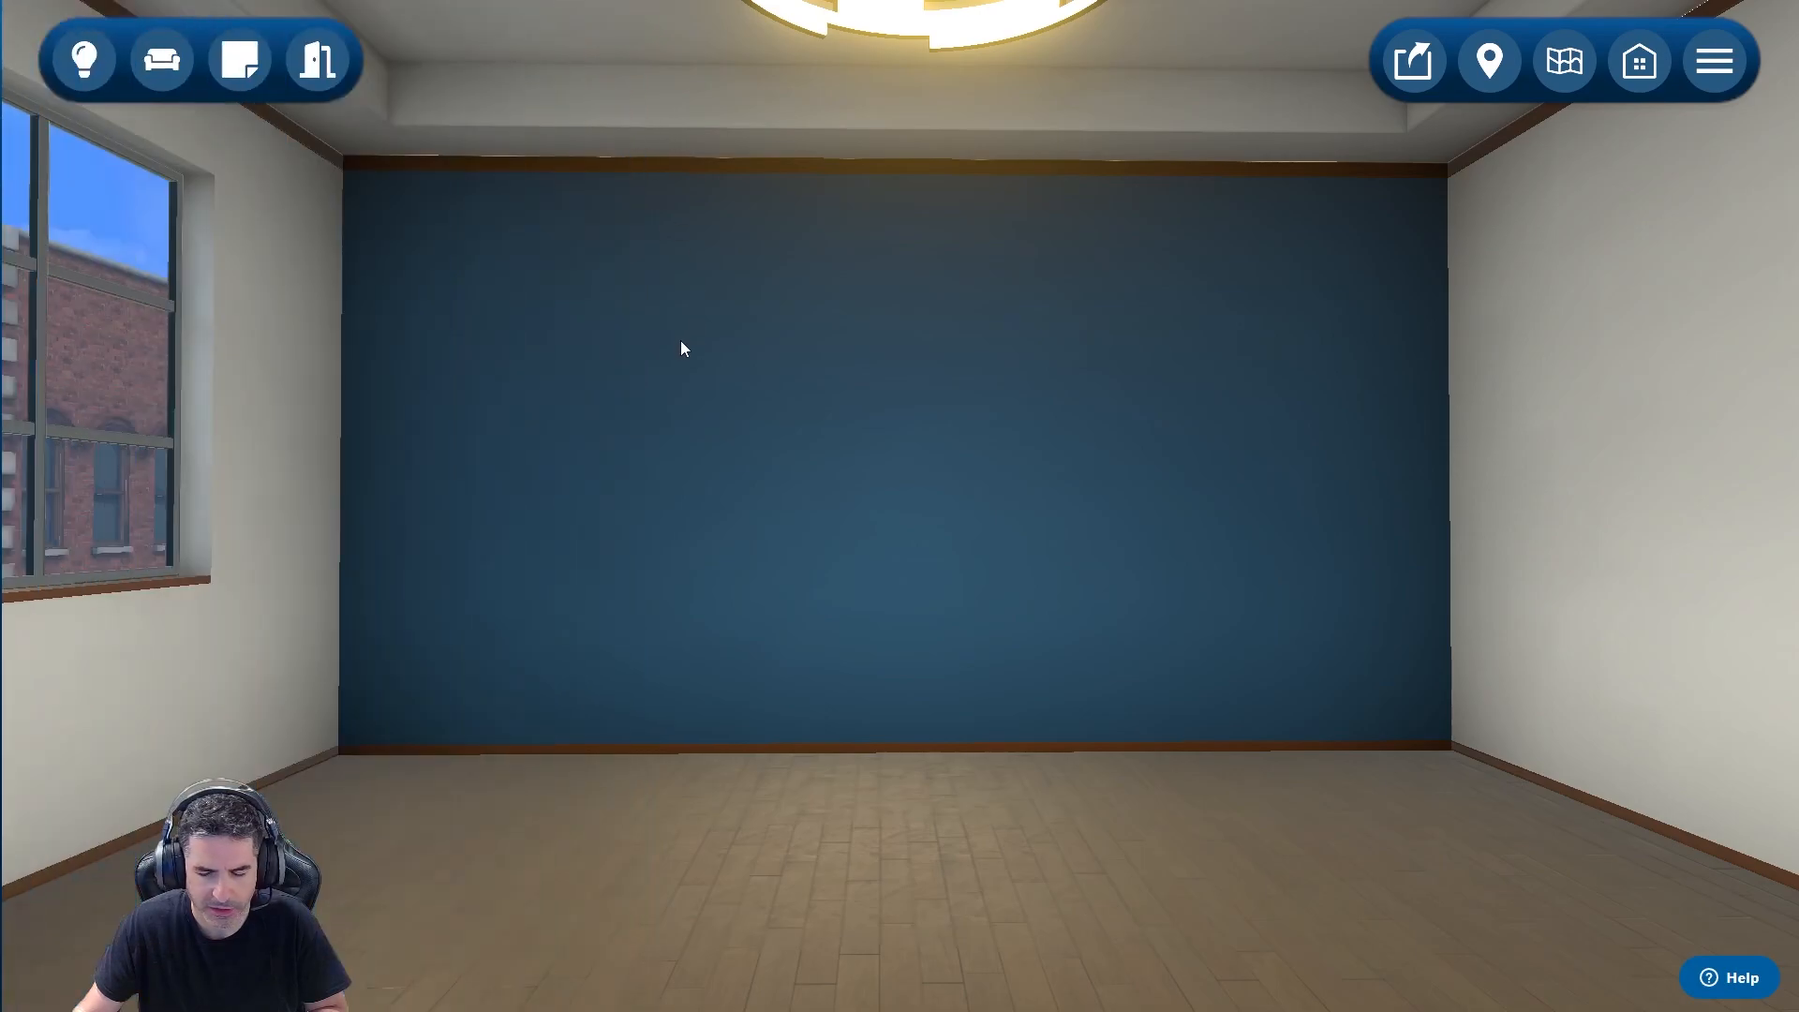
pyautogui.click(161, 66)
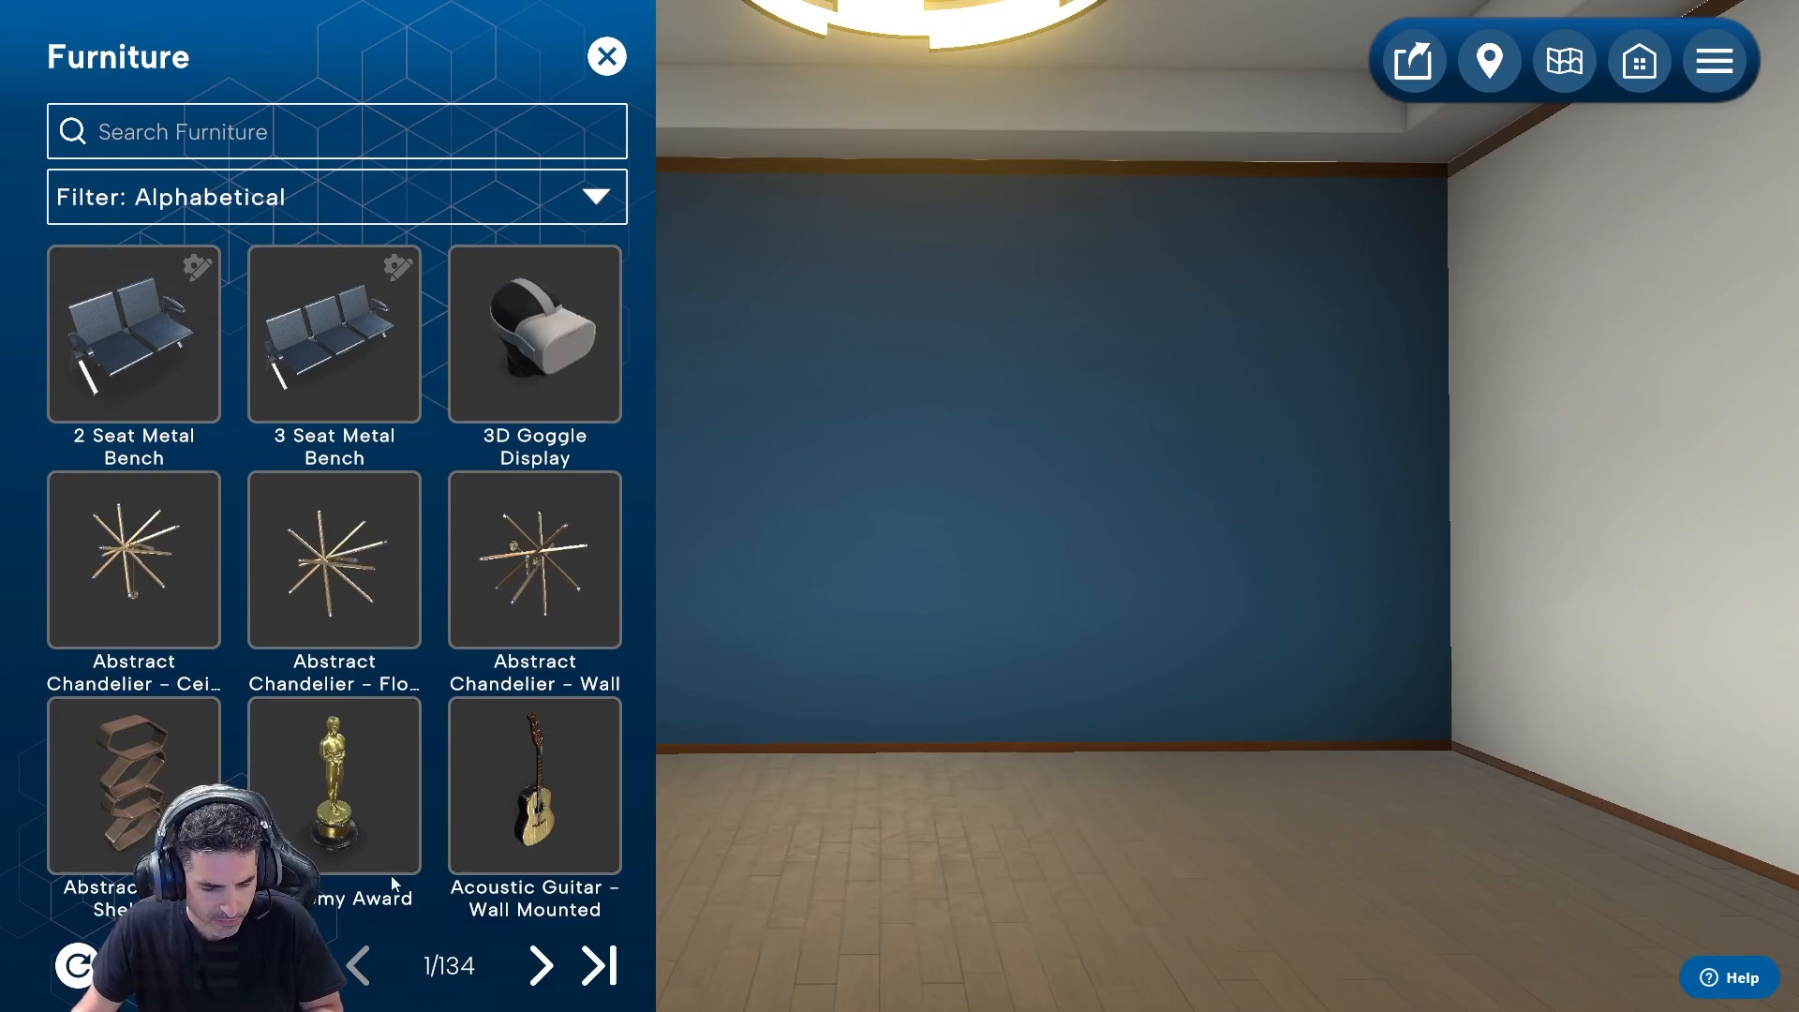
# Search the furniture catalogue for 'office desk'.
pyautogui.scroll(-4, 346, 807)
pyautogui.click(522, 213)
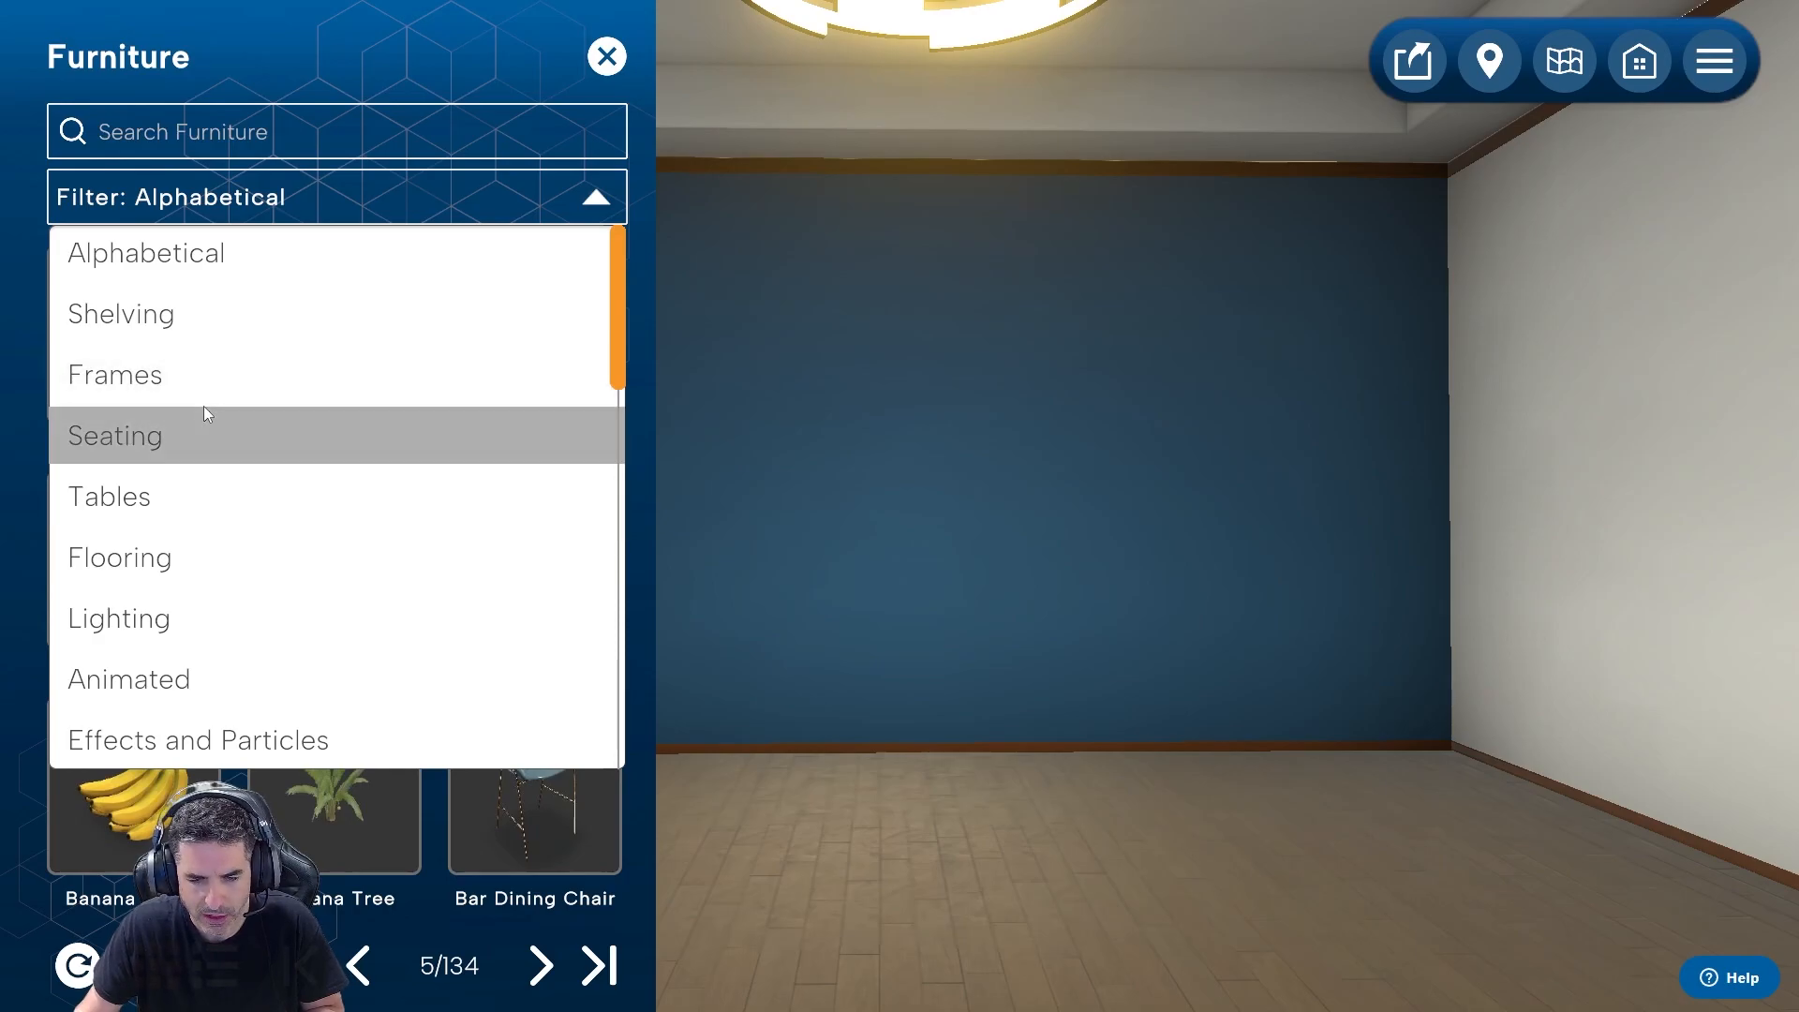
pyautogui.click(216, 132)
pyautogui.write('of')
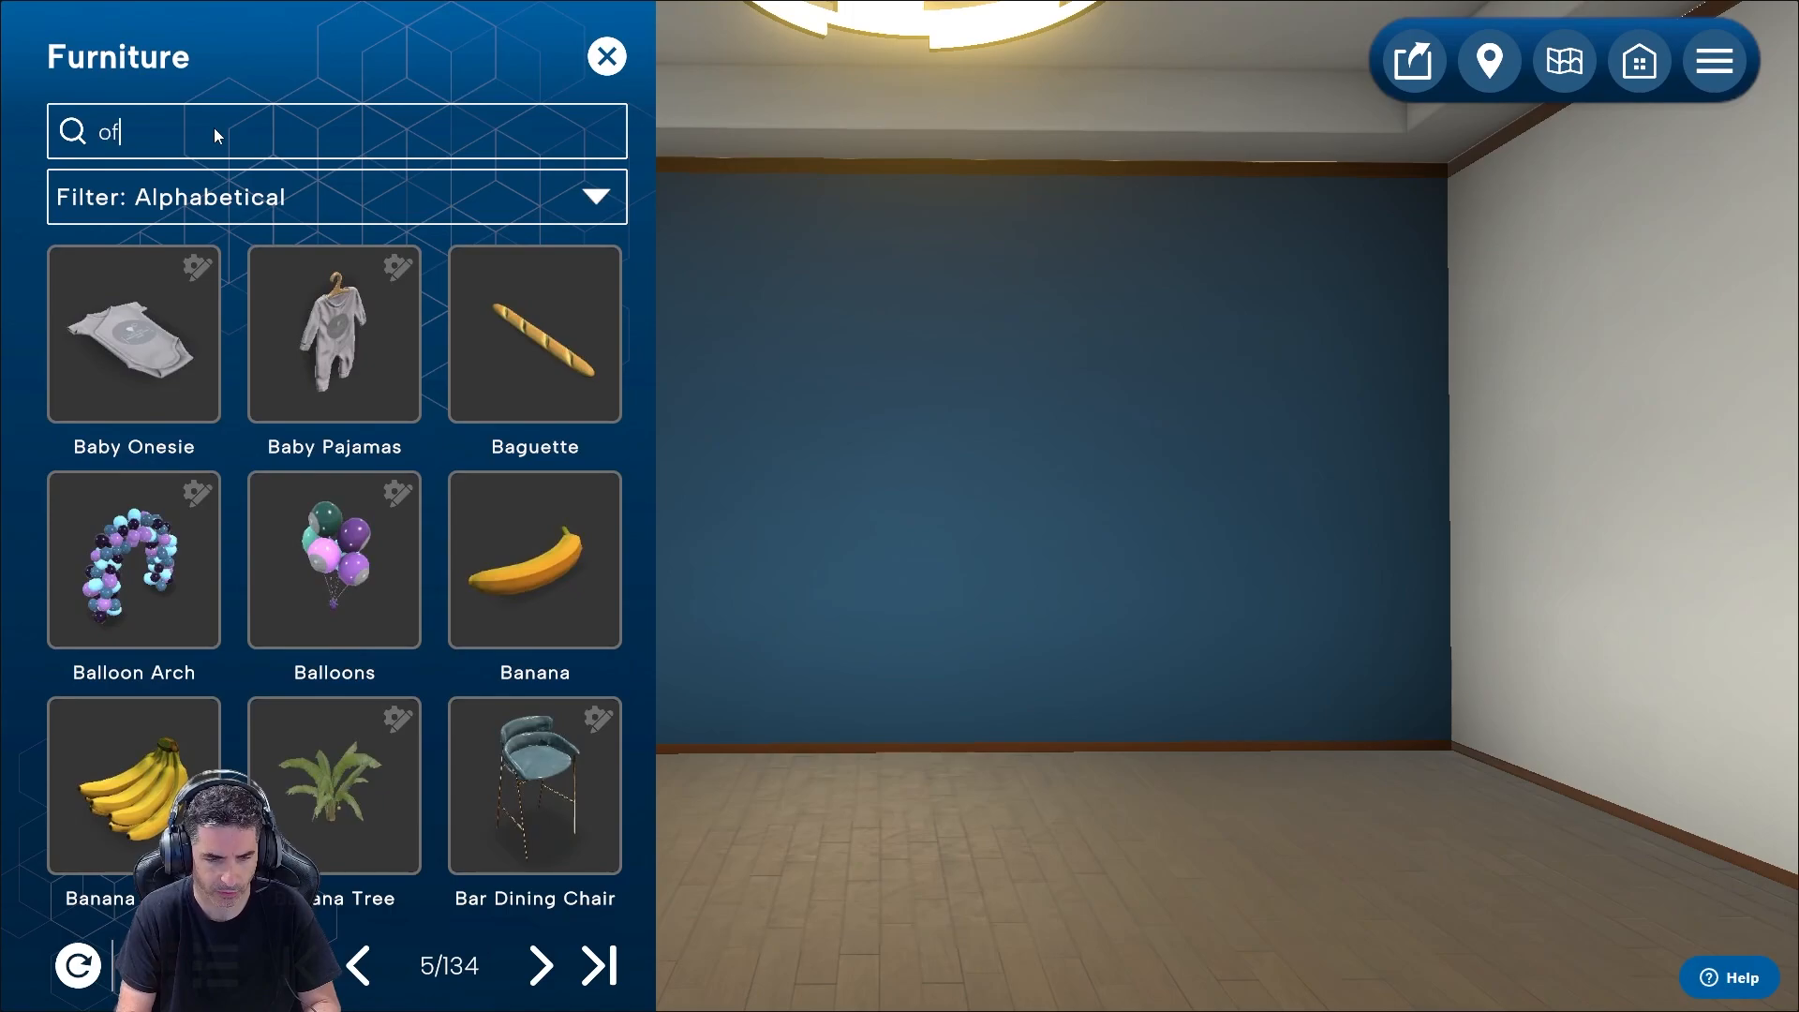
pyautogui.write('fice')
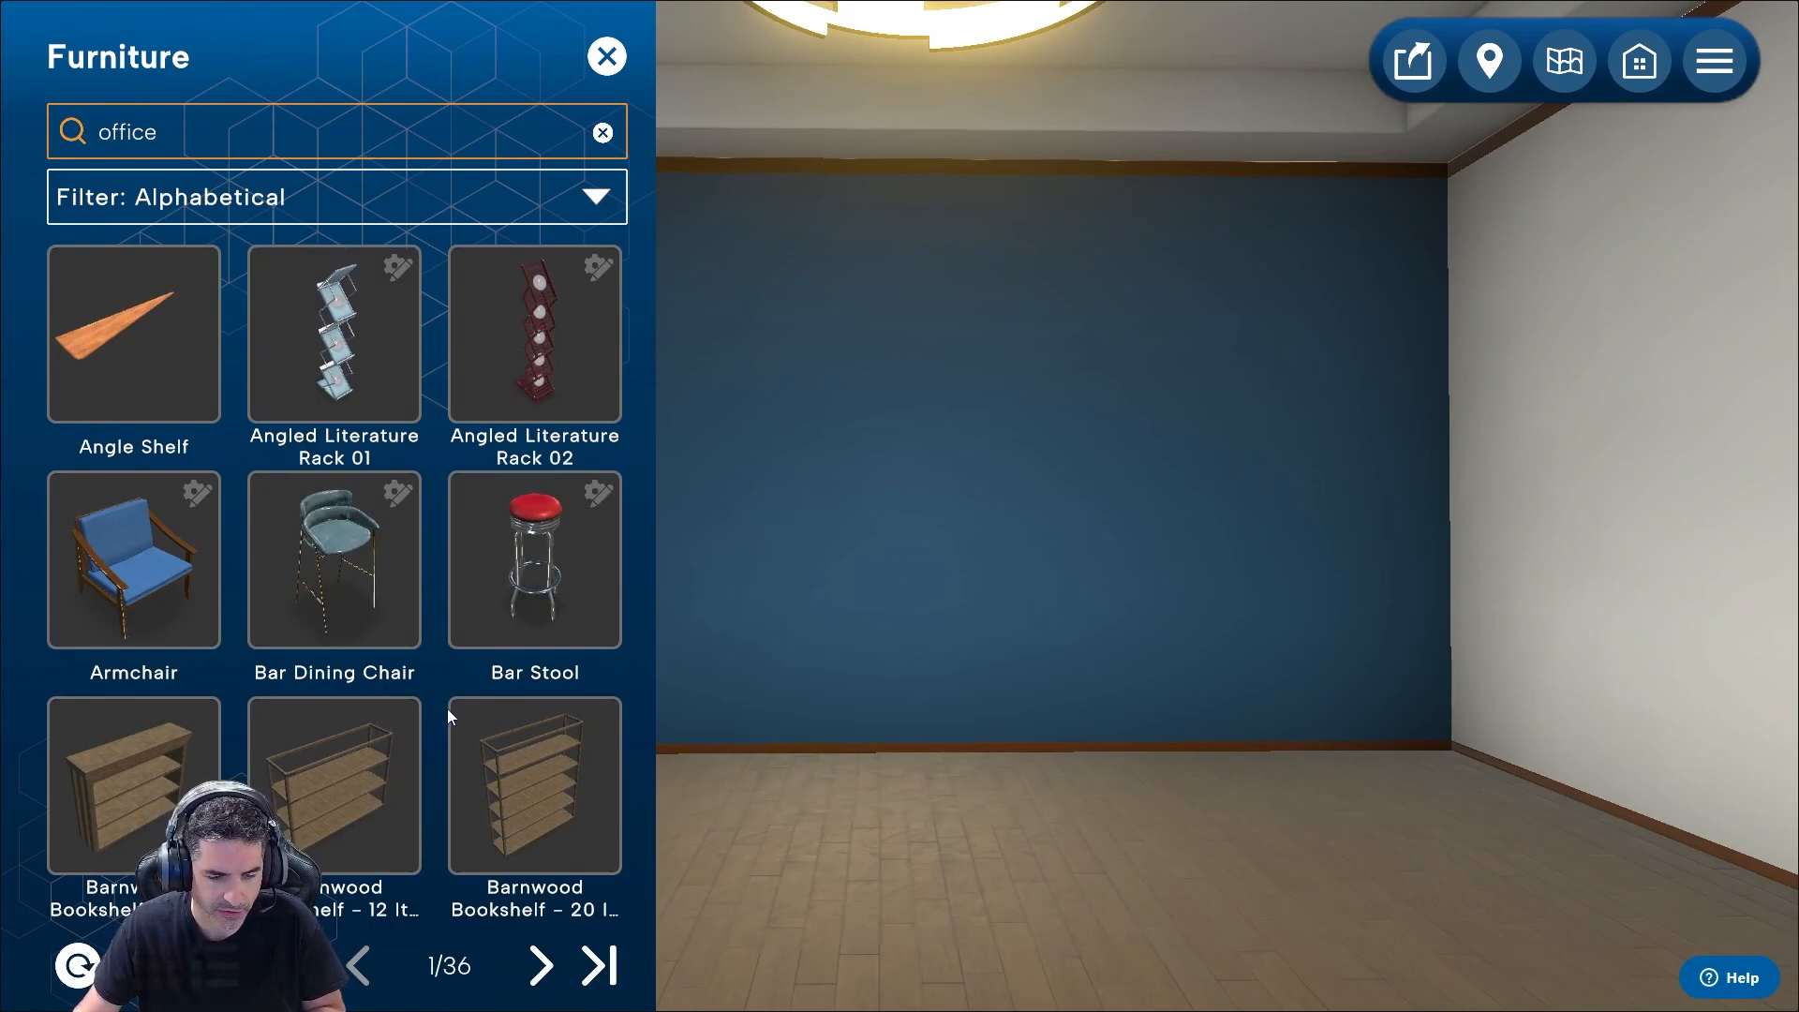
pyautogui.write('desk')
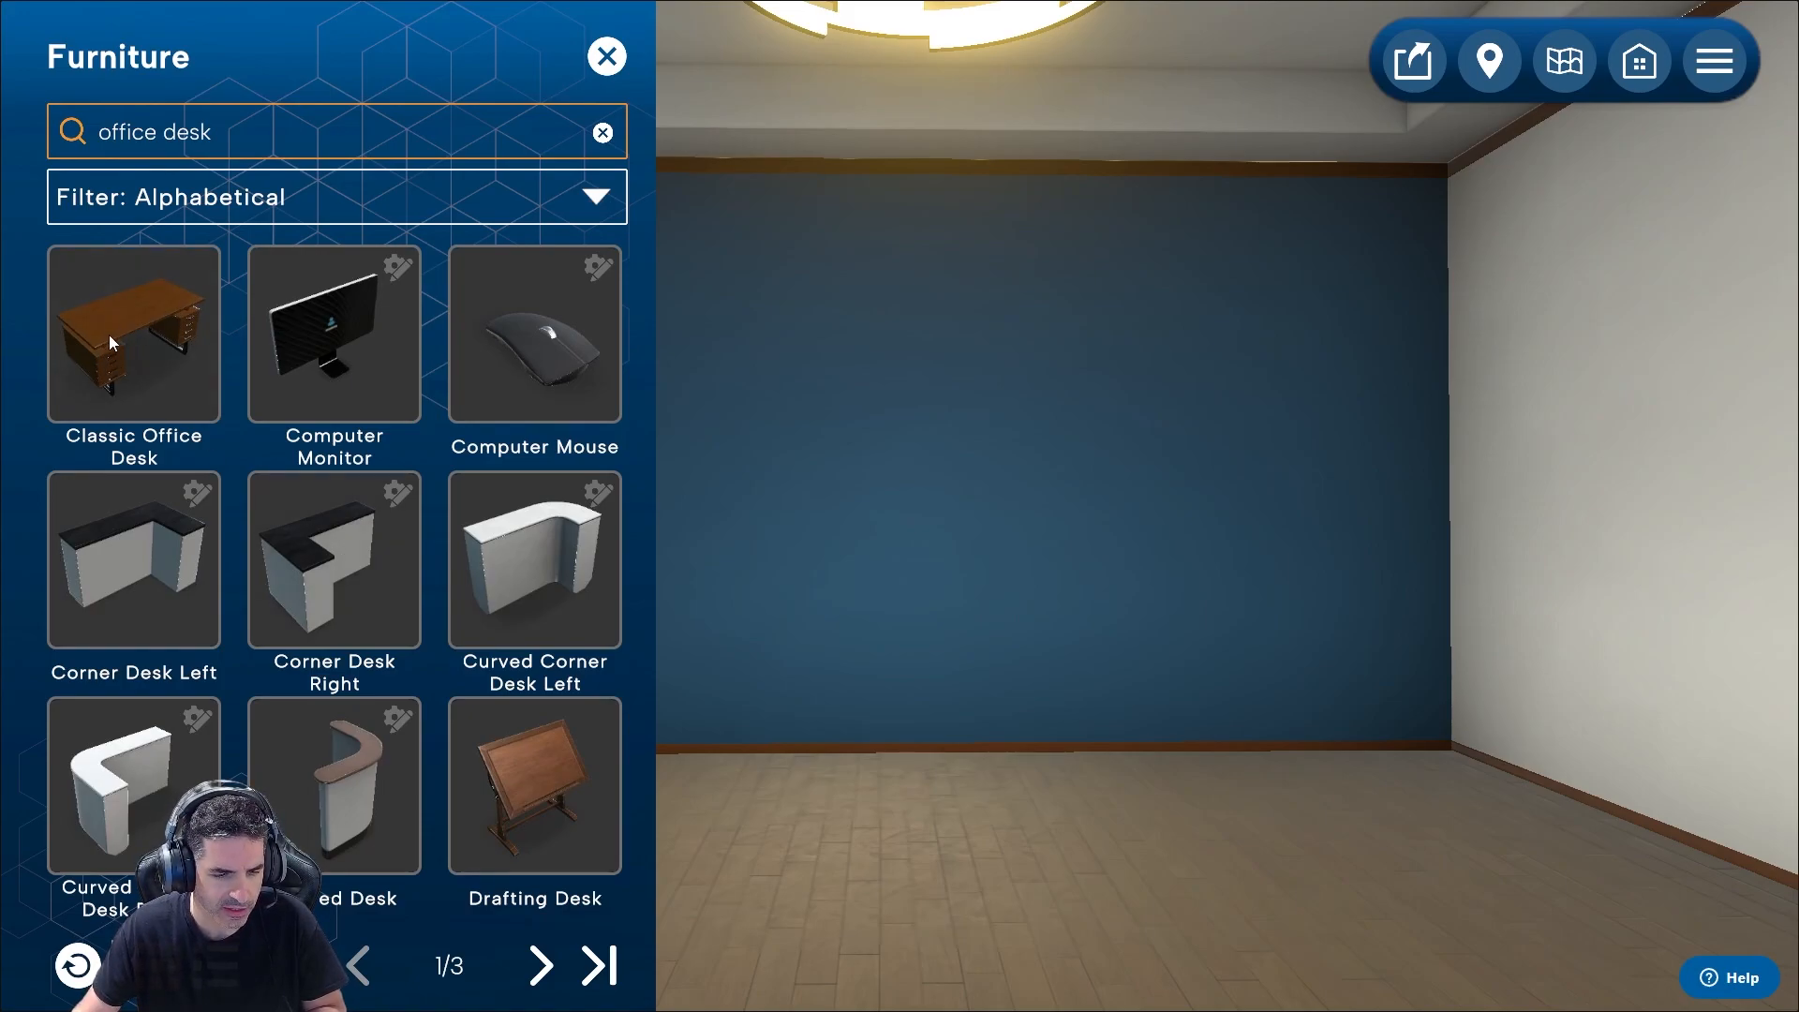
# Place the Classic Office Desk by the blue wall with a Computer Monitor, mouse and keyboard.
pyautogui.moveTo(105, 324); pyautogui.dragTo(914, 750)
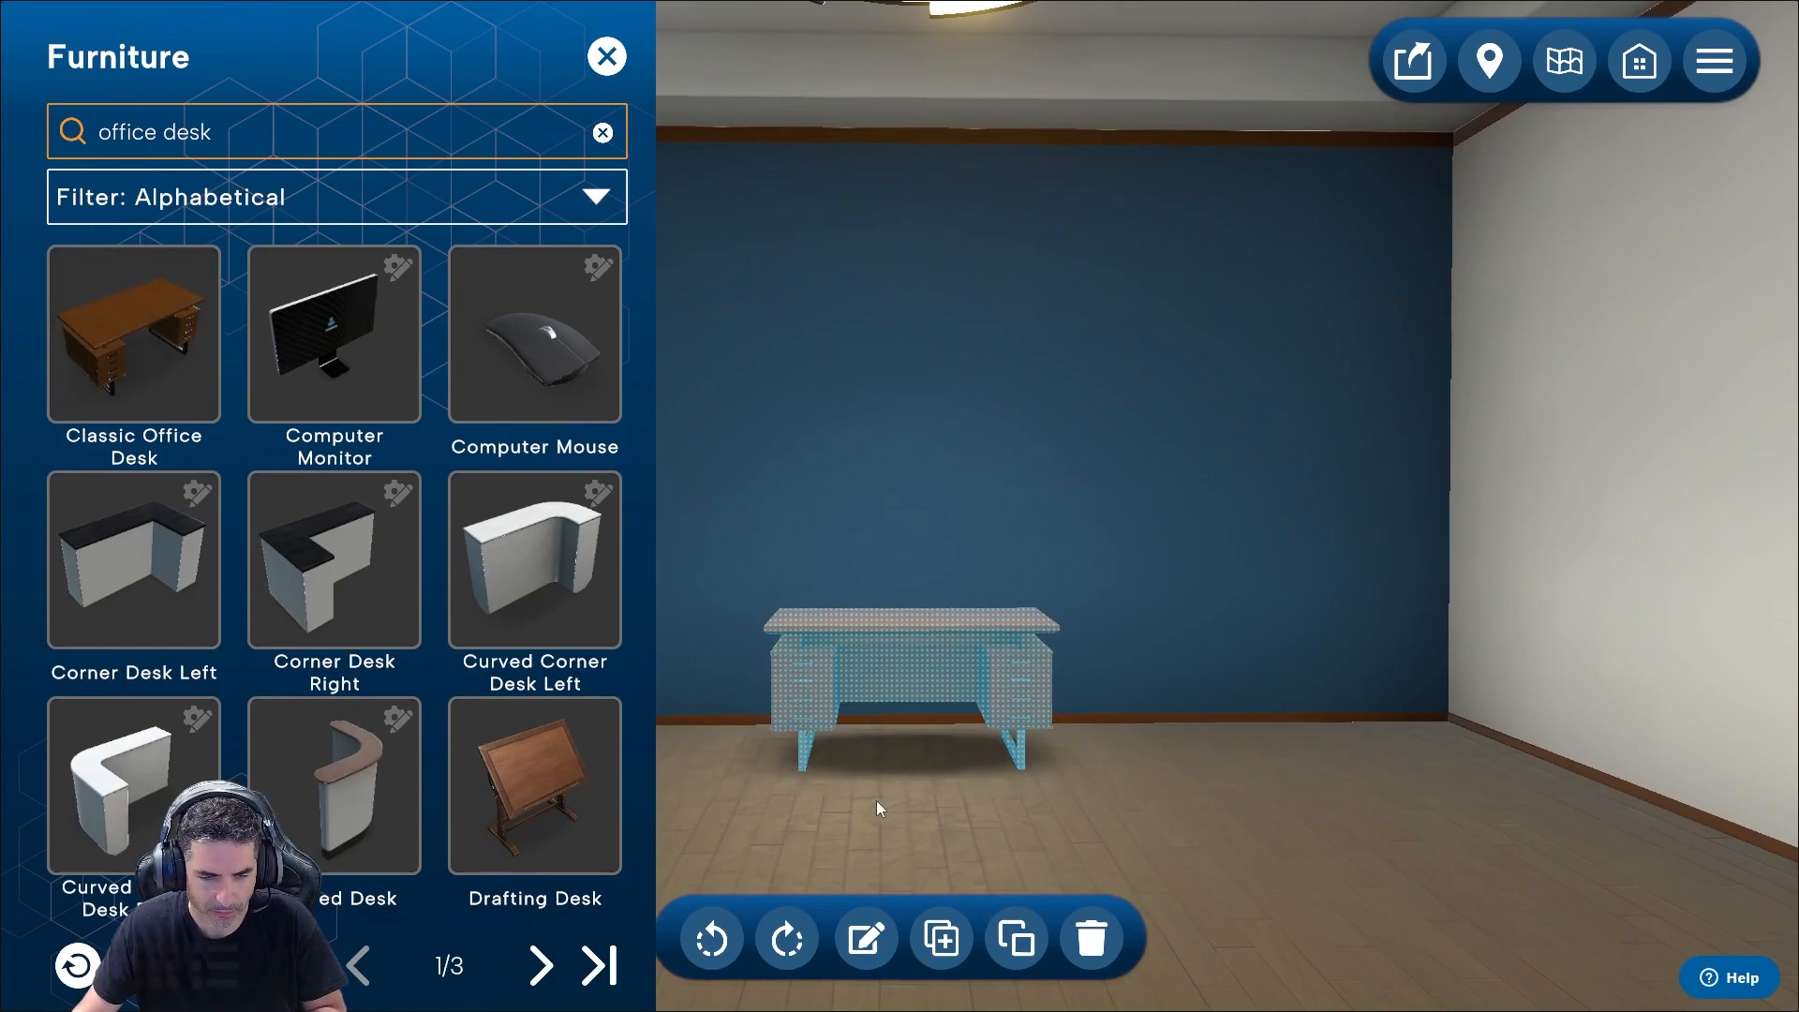
pyautogui.moveTo(892, 832); pyautogui.dragTo(885, 889)
pyautogui.press('w')
pyautogui.press('w')
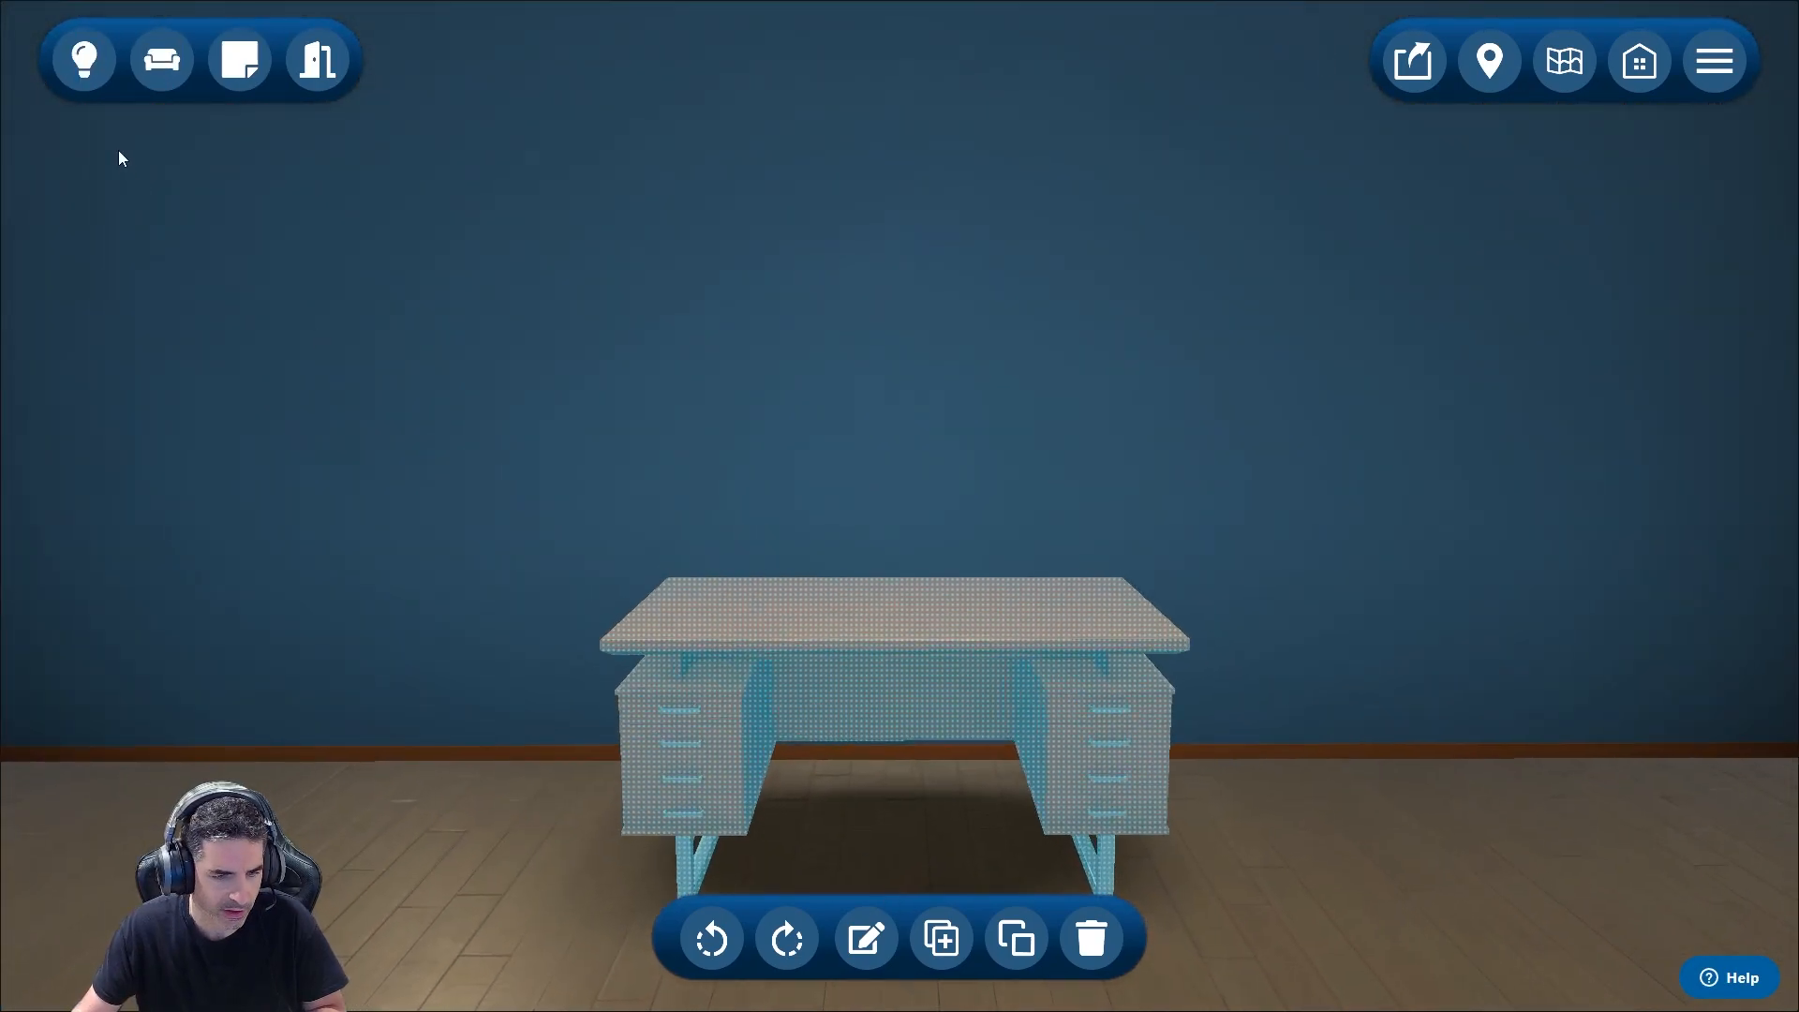
pyautogui.click(161, 60)
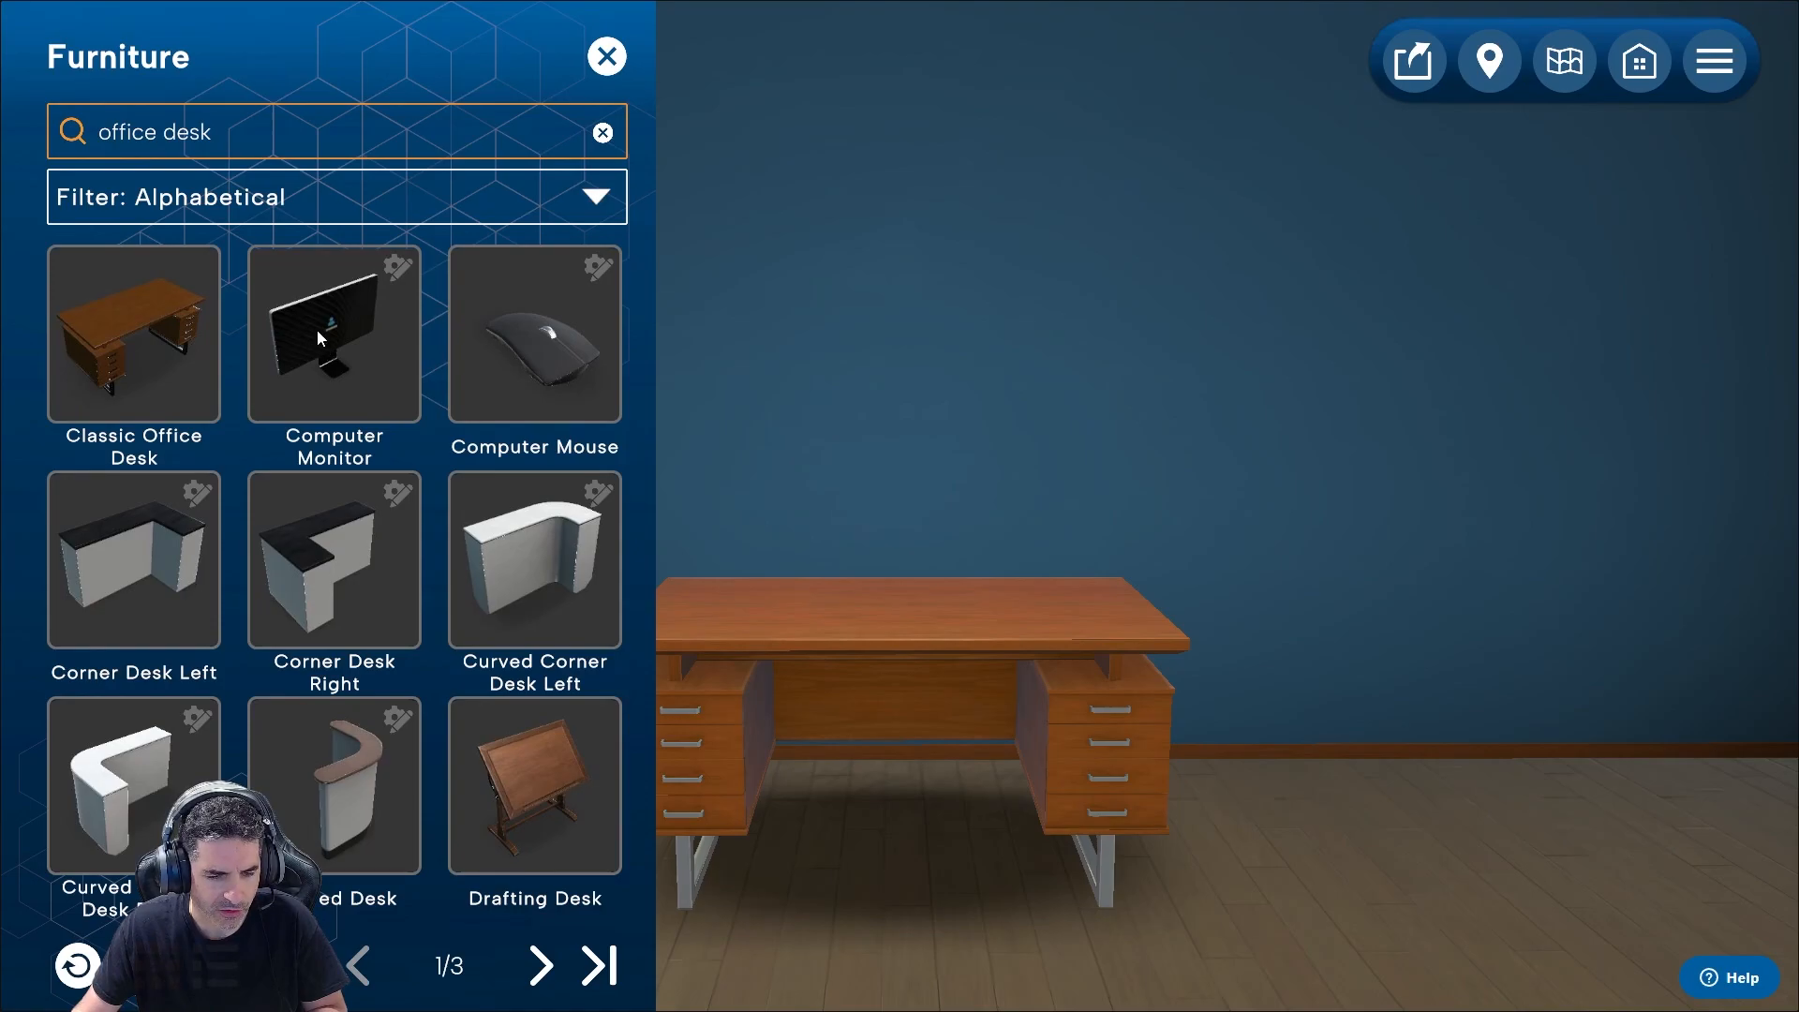
pyautogui.moveTo(309, 329); pyautogui.dragTo(890, 600)
pyautogui.moveTo(543, 363); pyautogui.dragTo(969, 613)
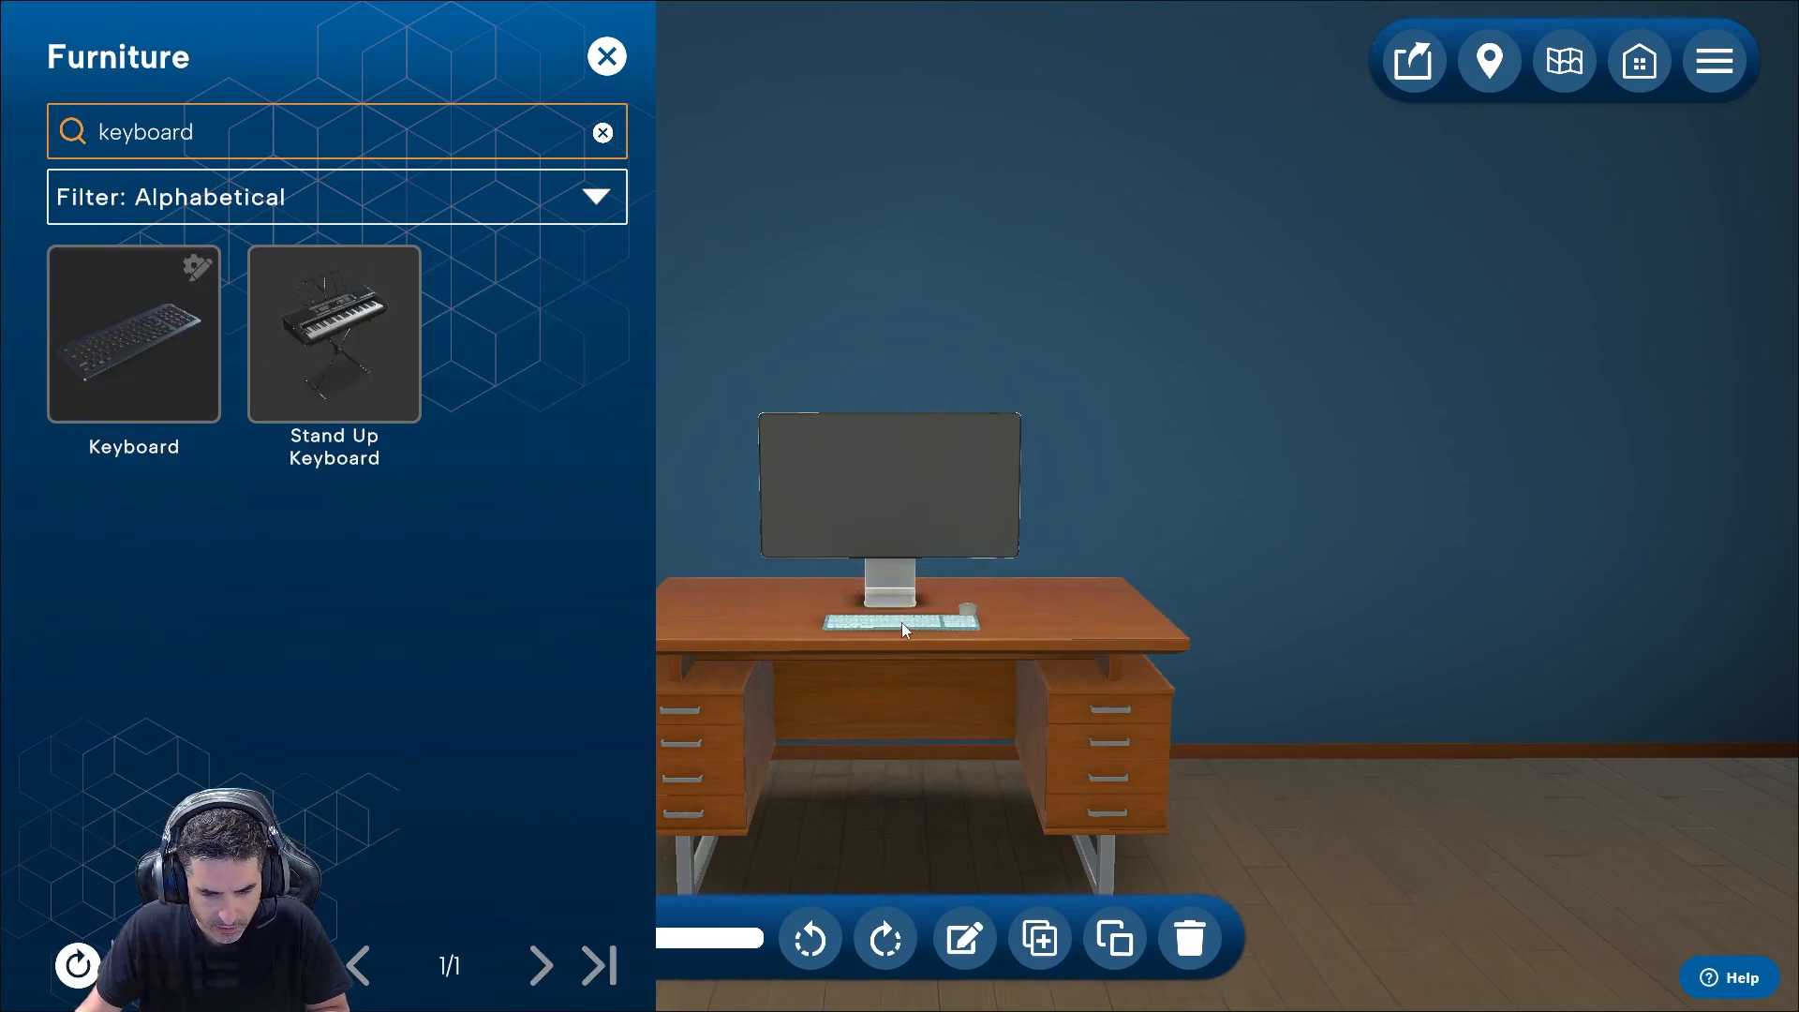
pyautogui.moveTo(901, 622); pyautogui.dragTo(874, 622)
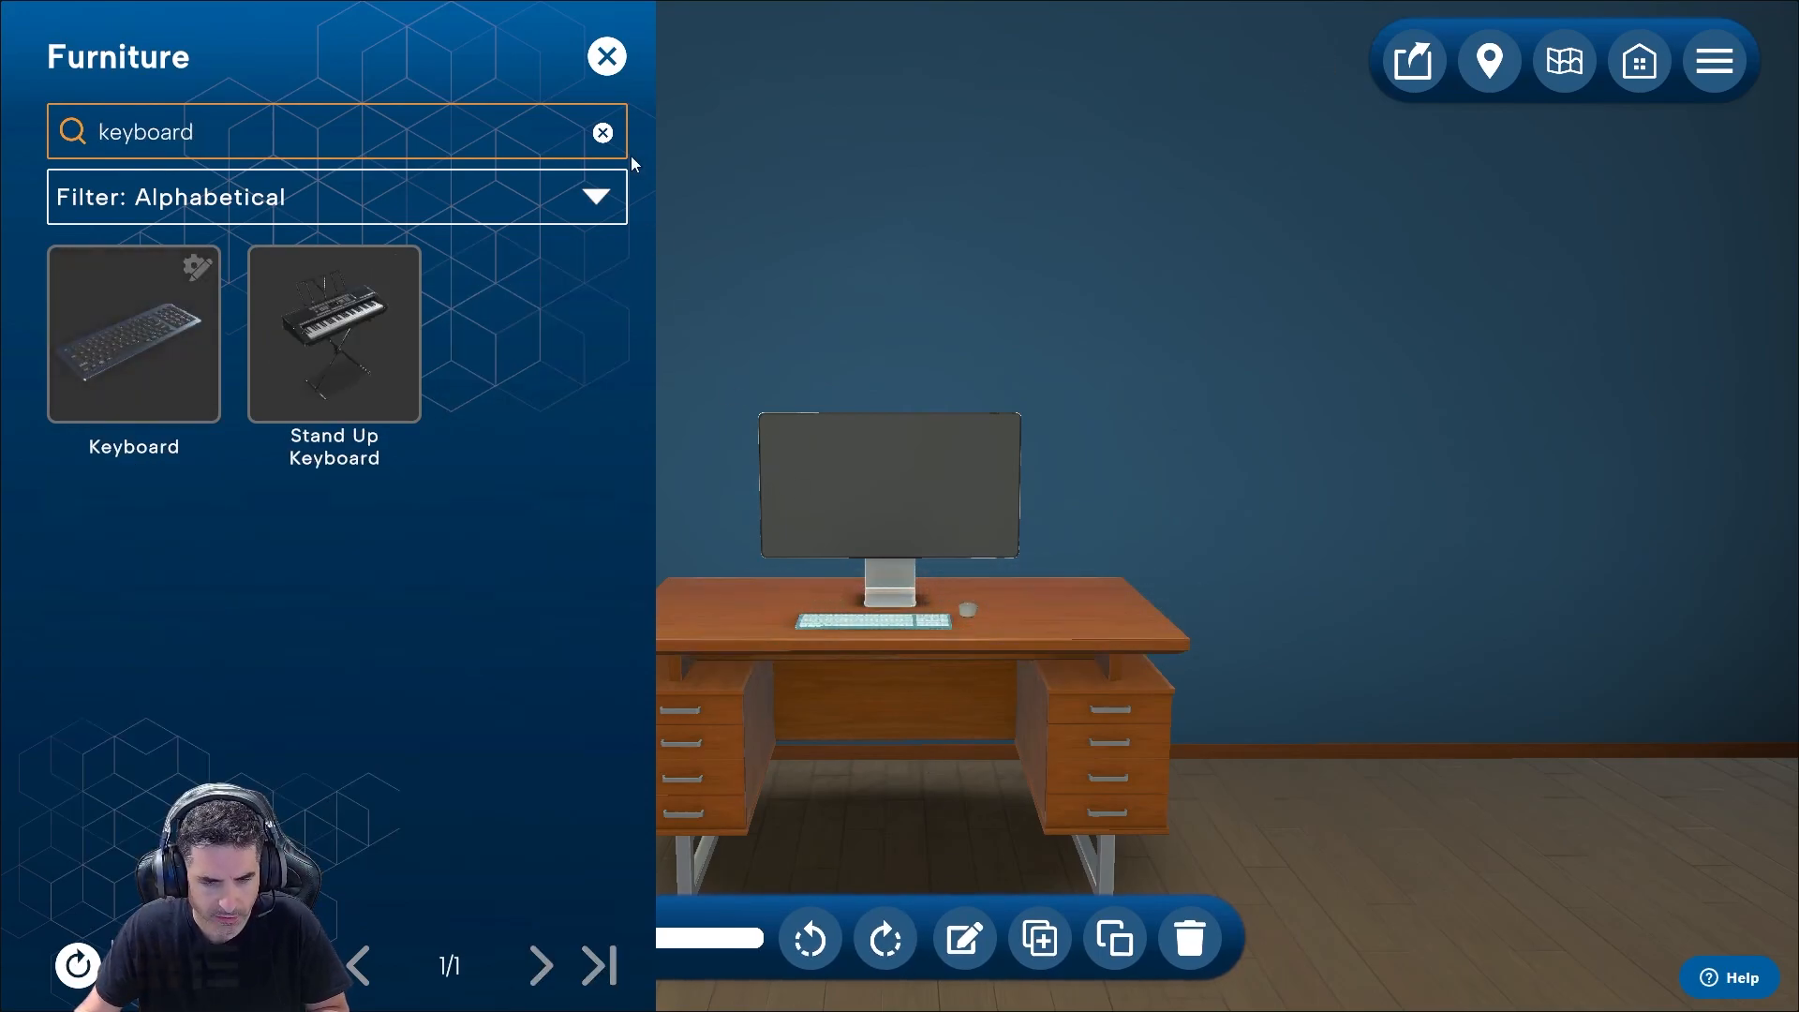
pyautogui.click(607, 57)
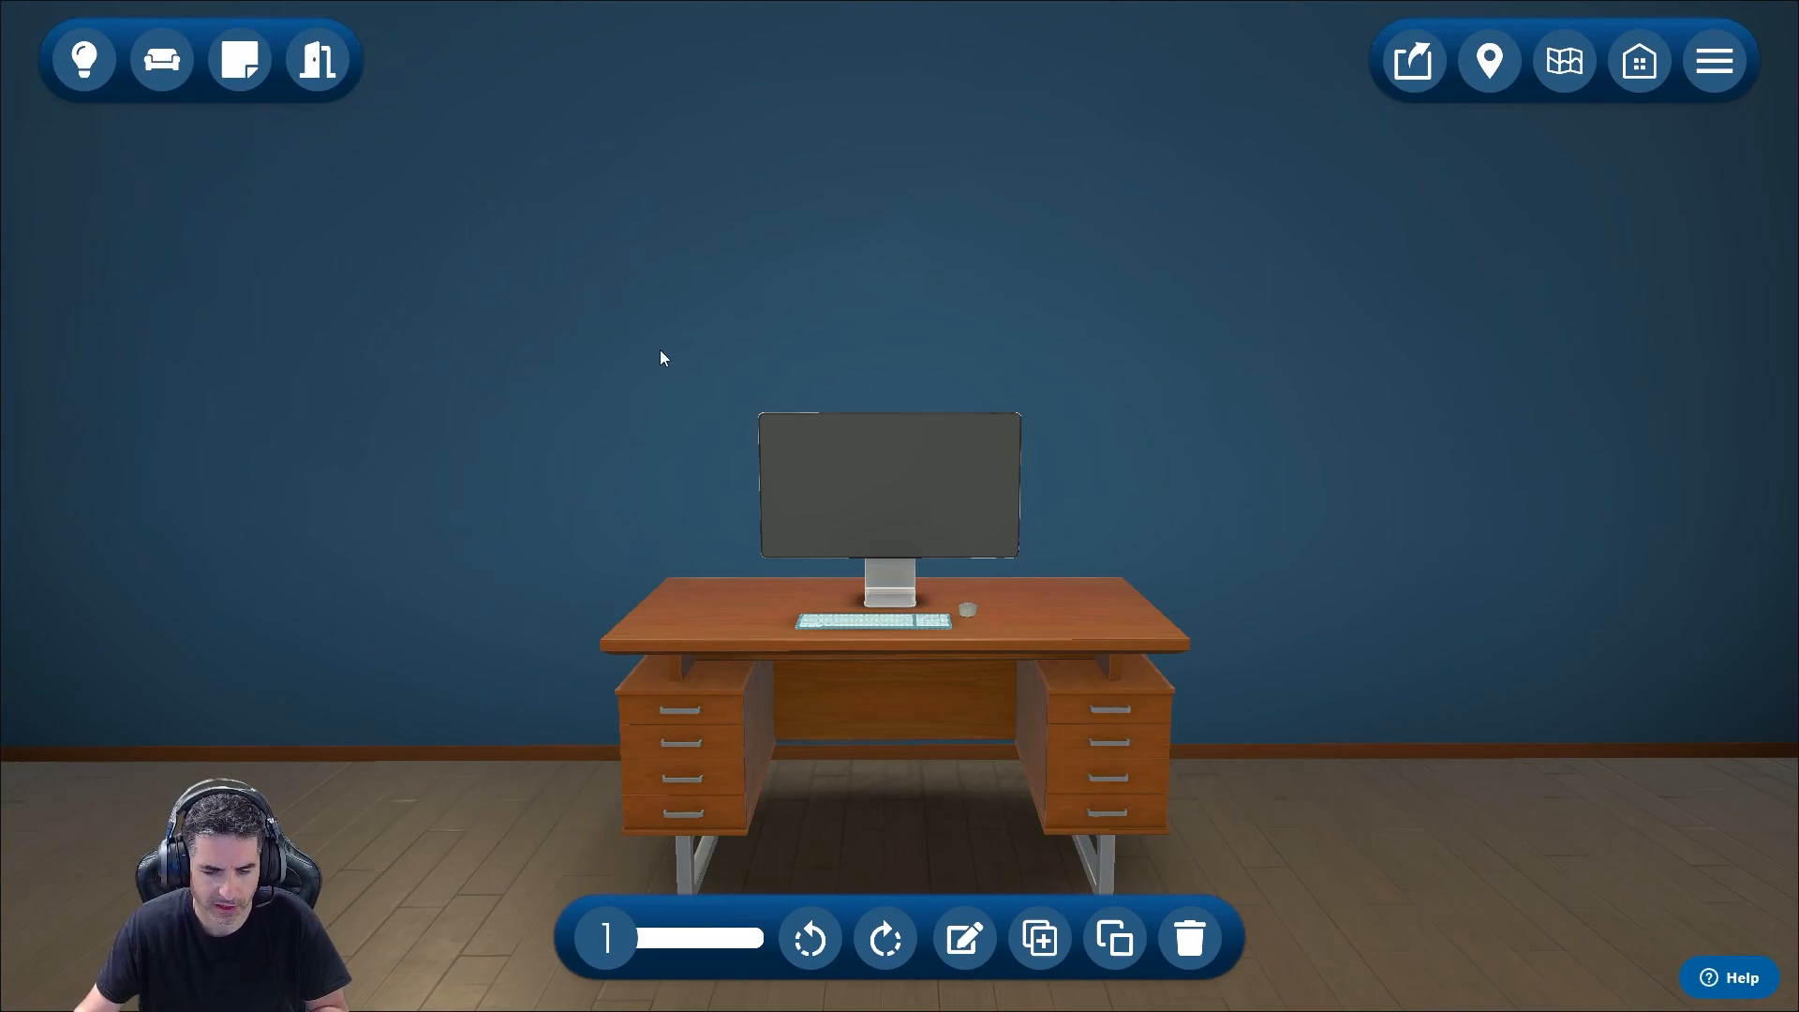
pyautogui.click(663, 362)
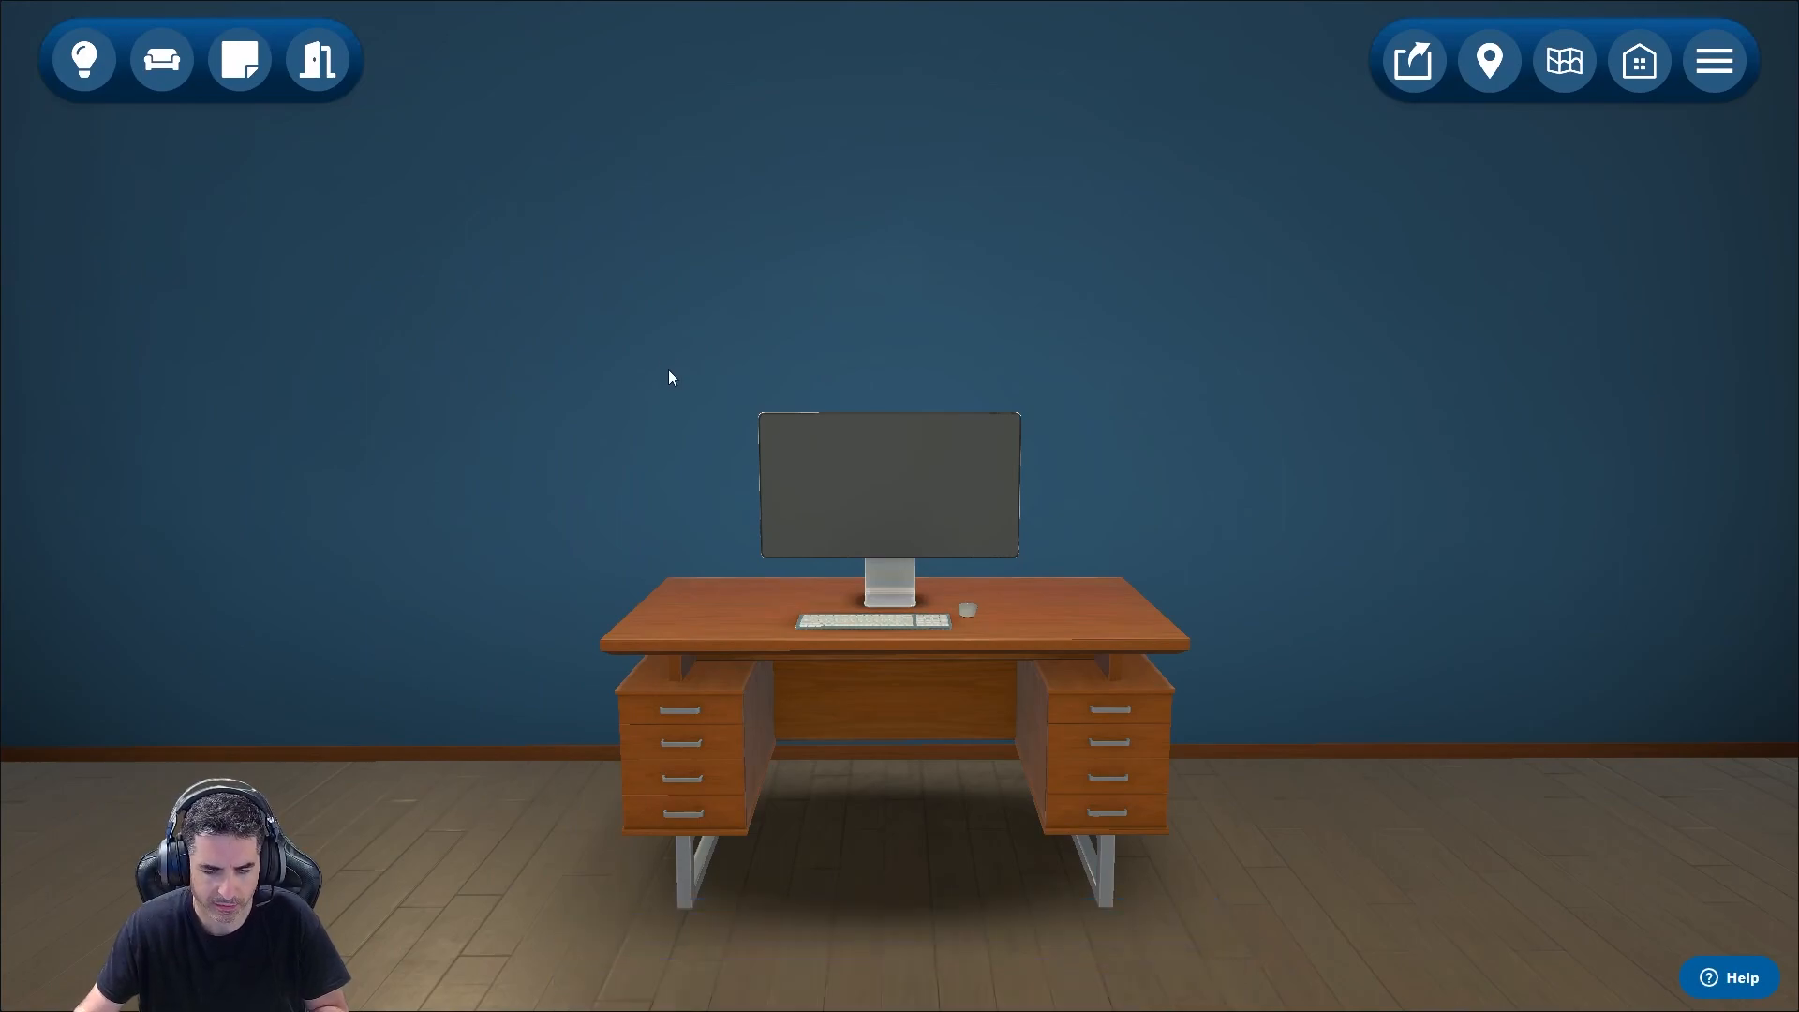
# Search 'chair' and place the wooden blue-seat chair at the desk, turned to face it.
pyautogui.click(157, 65)
pyautogui.click(188, 137)
pyautogui.write('chair')
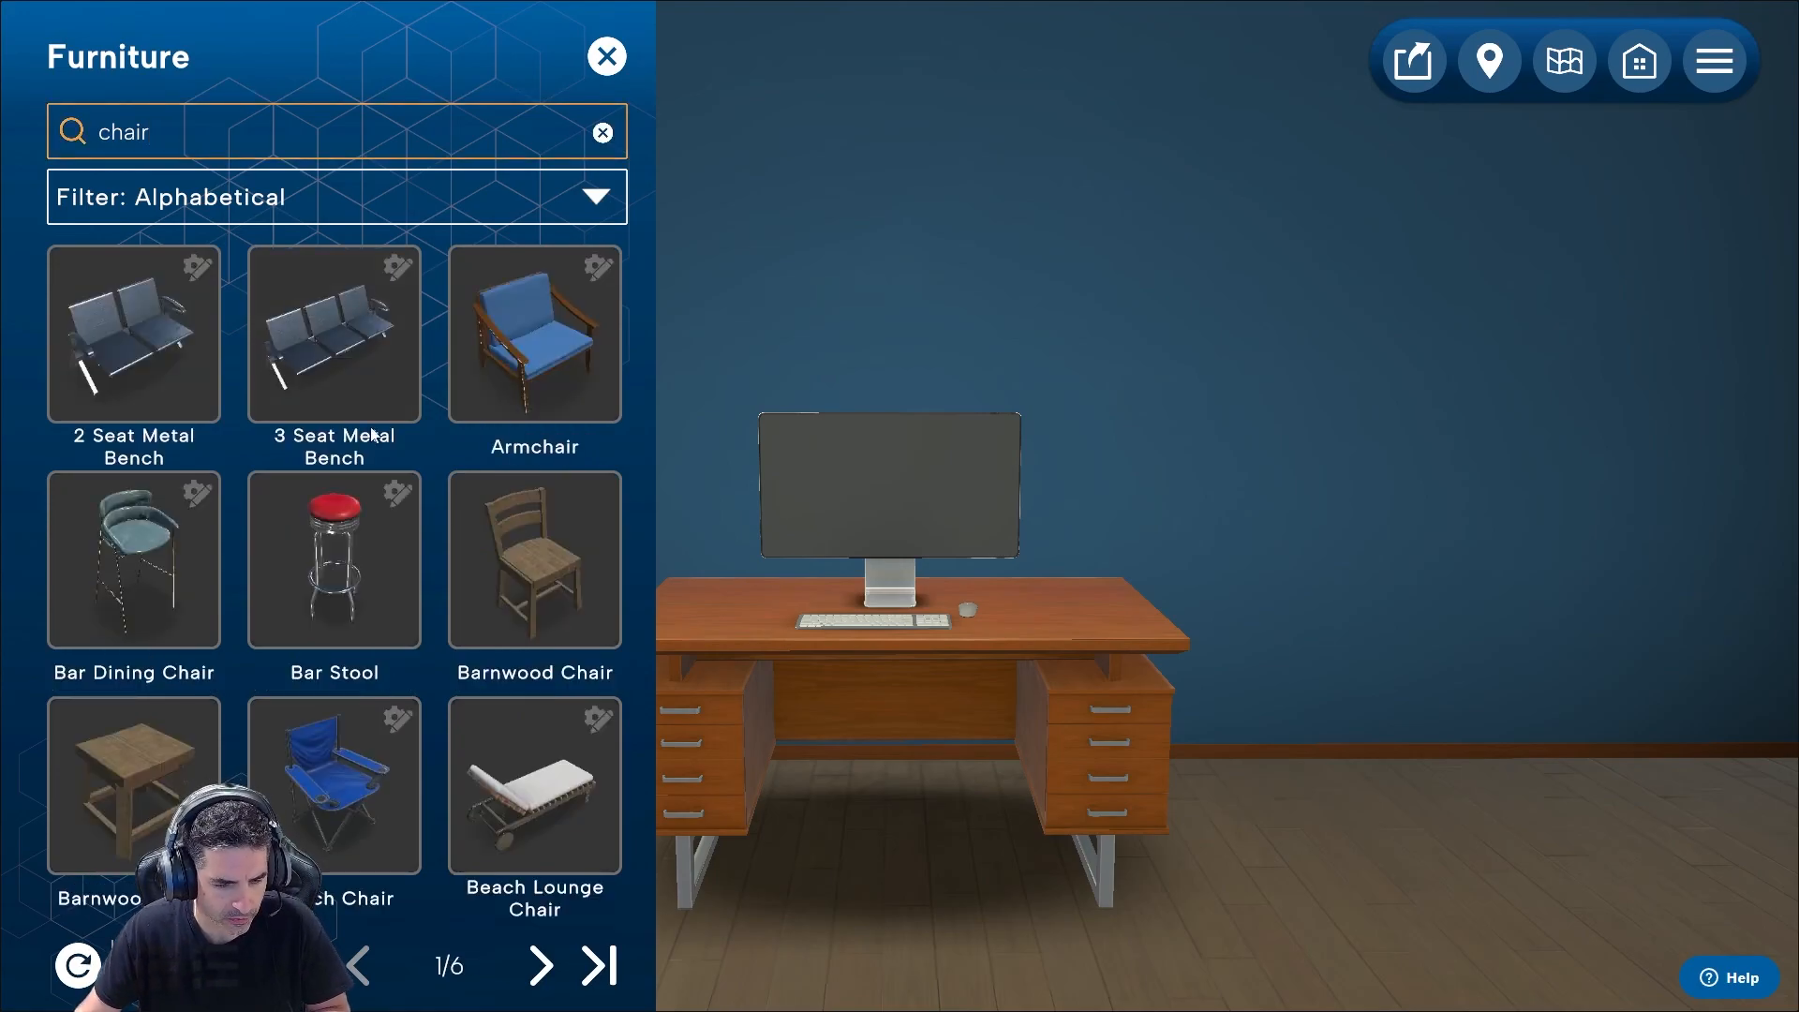
pyautogui.click(539, 965)
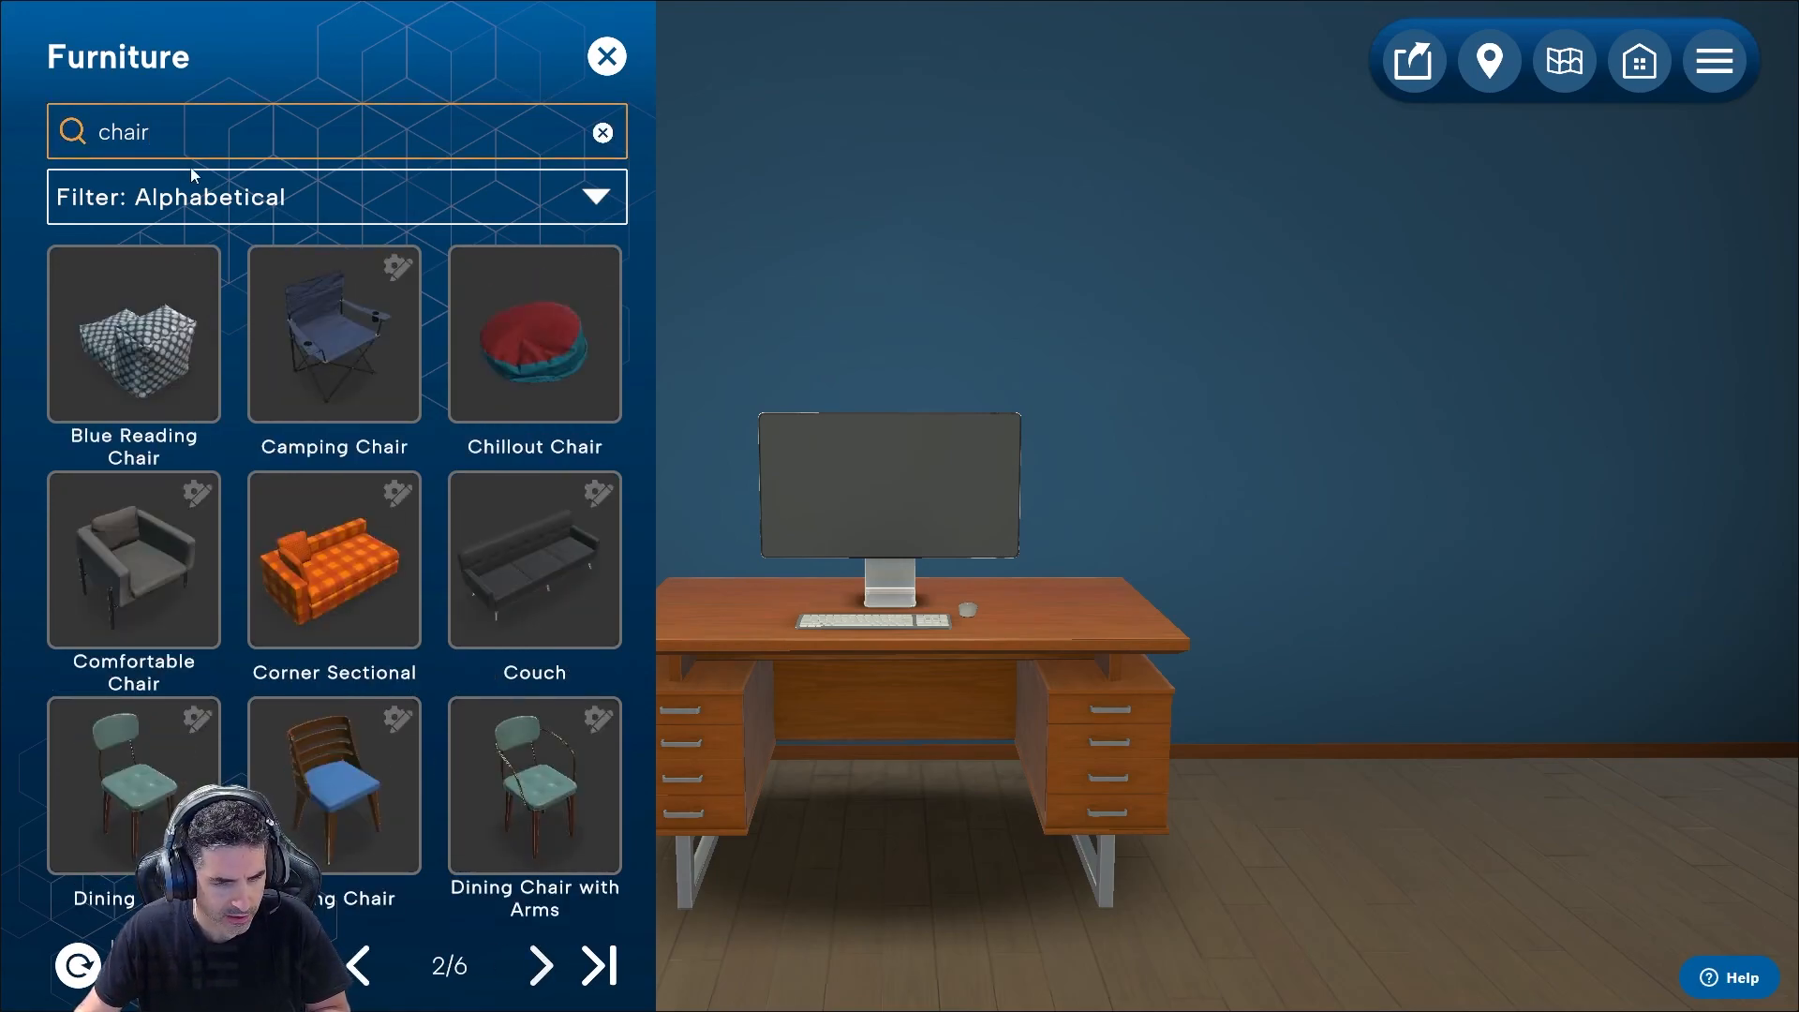
pyautogui.click(329, 780)
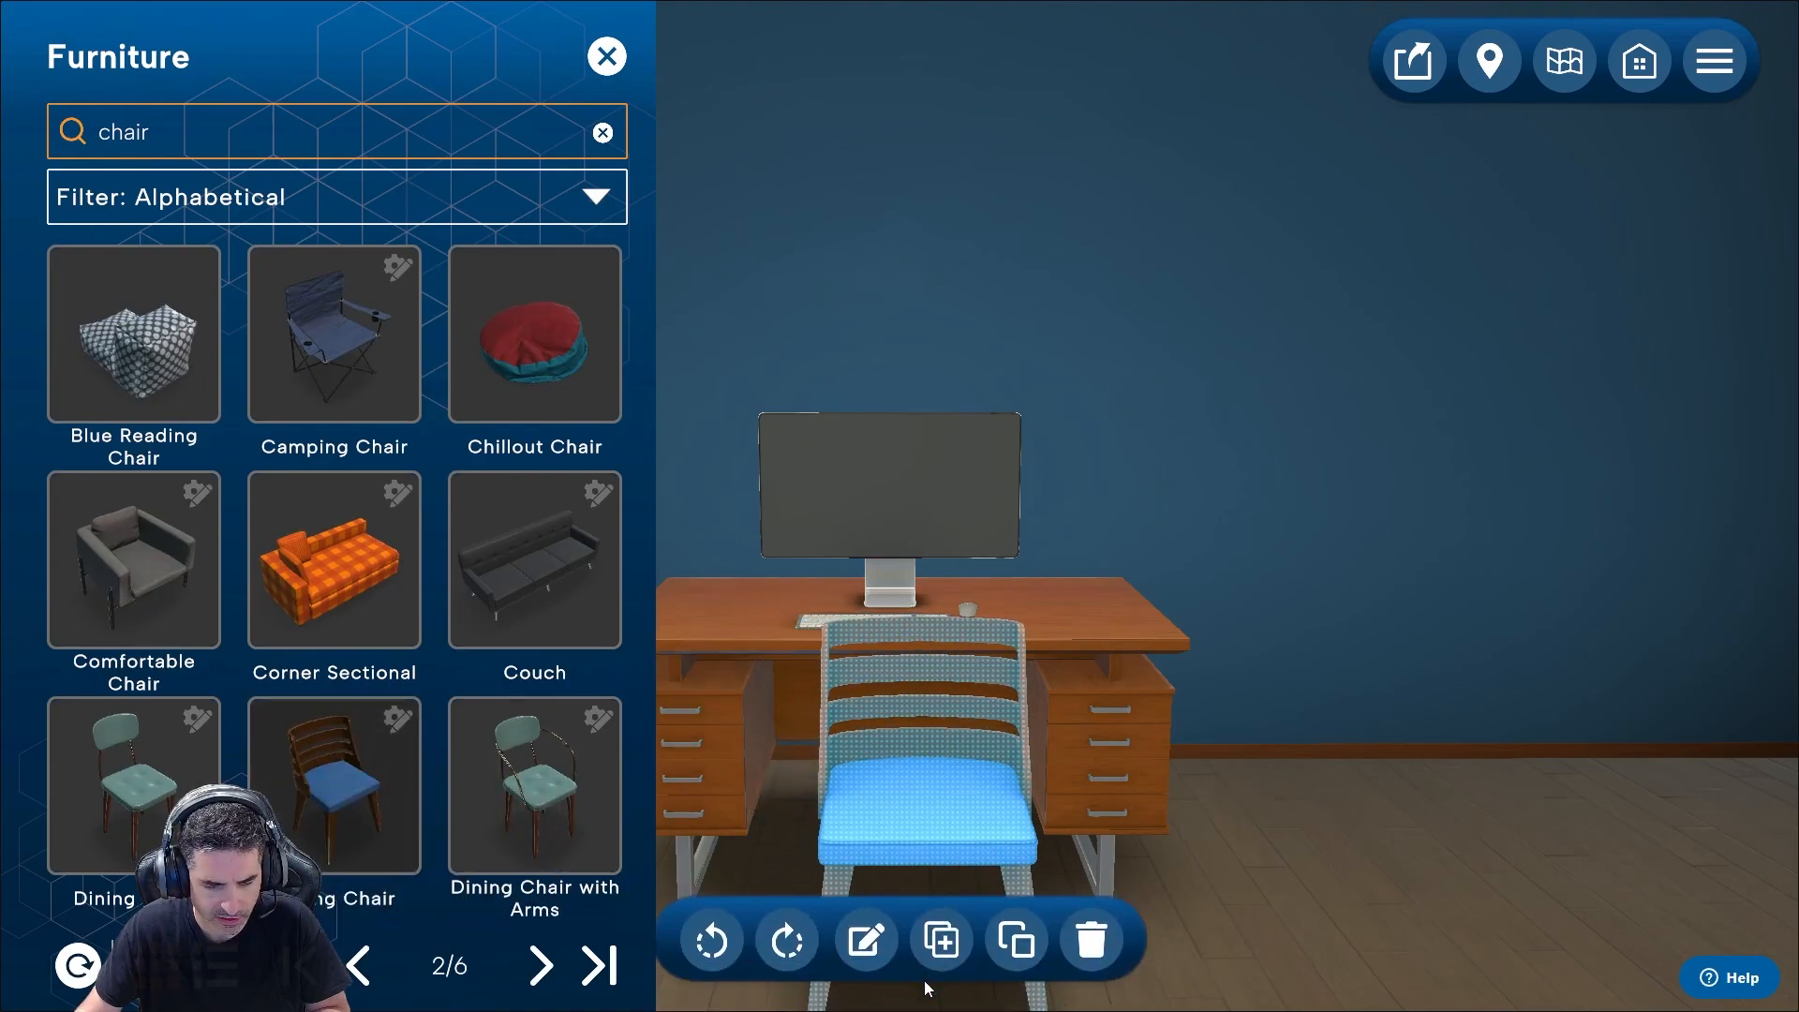
pyautogui.click(812, 948)
pyautogui.click(812, 948)
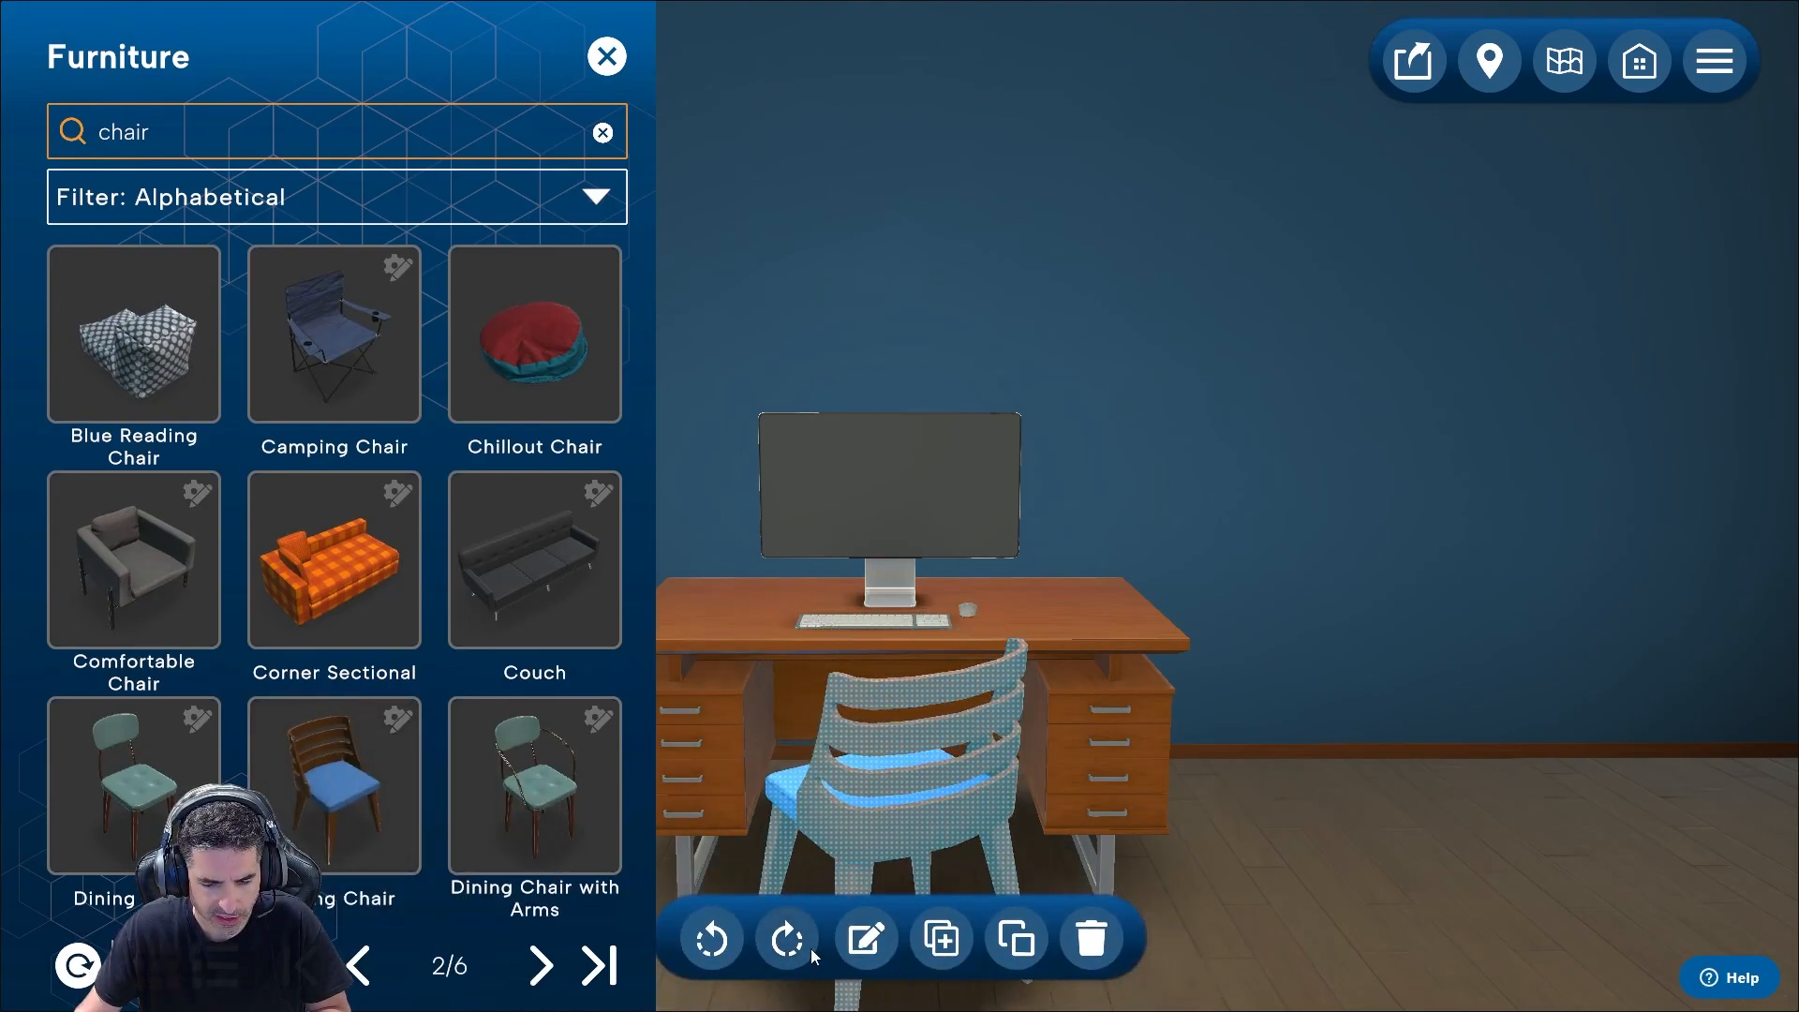
pyautogui.click(1302, 902)
# Step back to view the whole desk wall and bring up the uploaded Knowledge Items.
pyautogui.press('s')
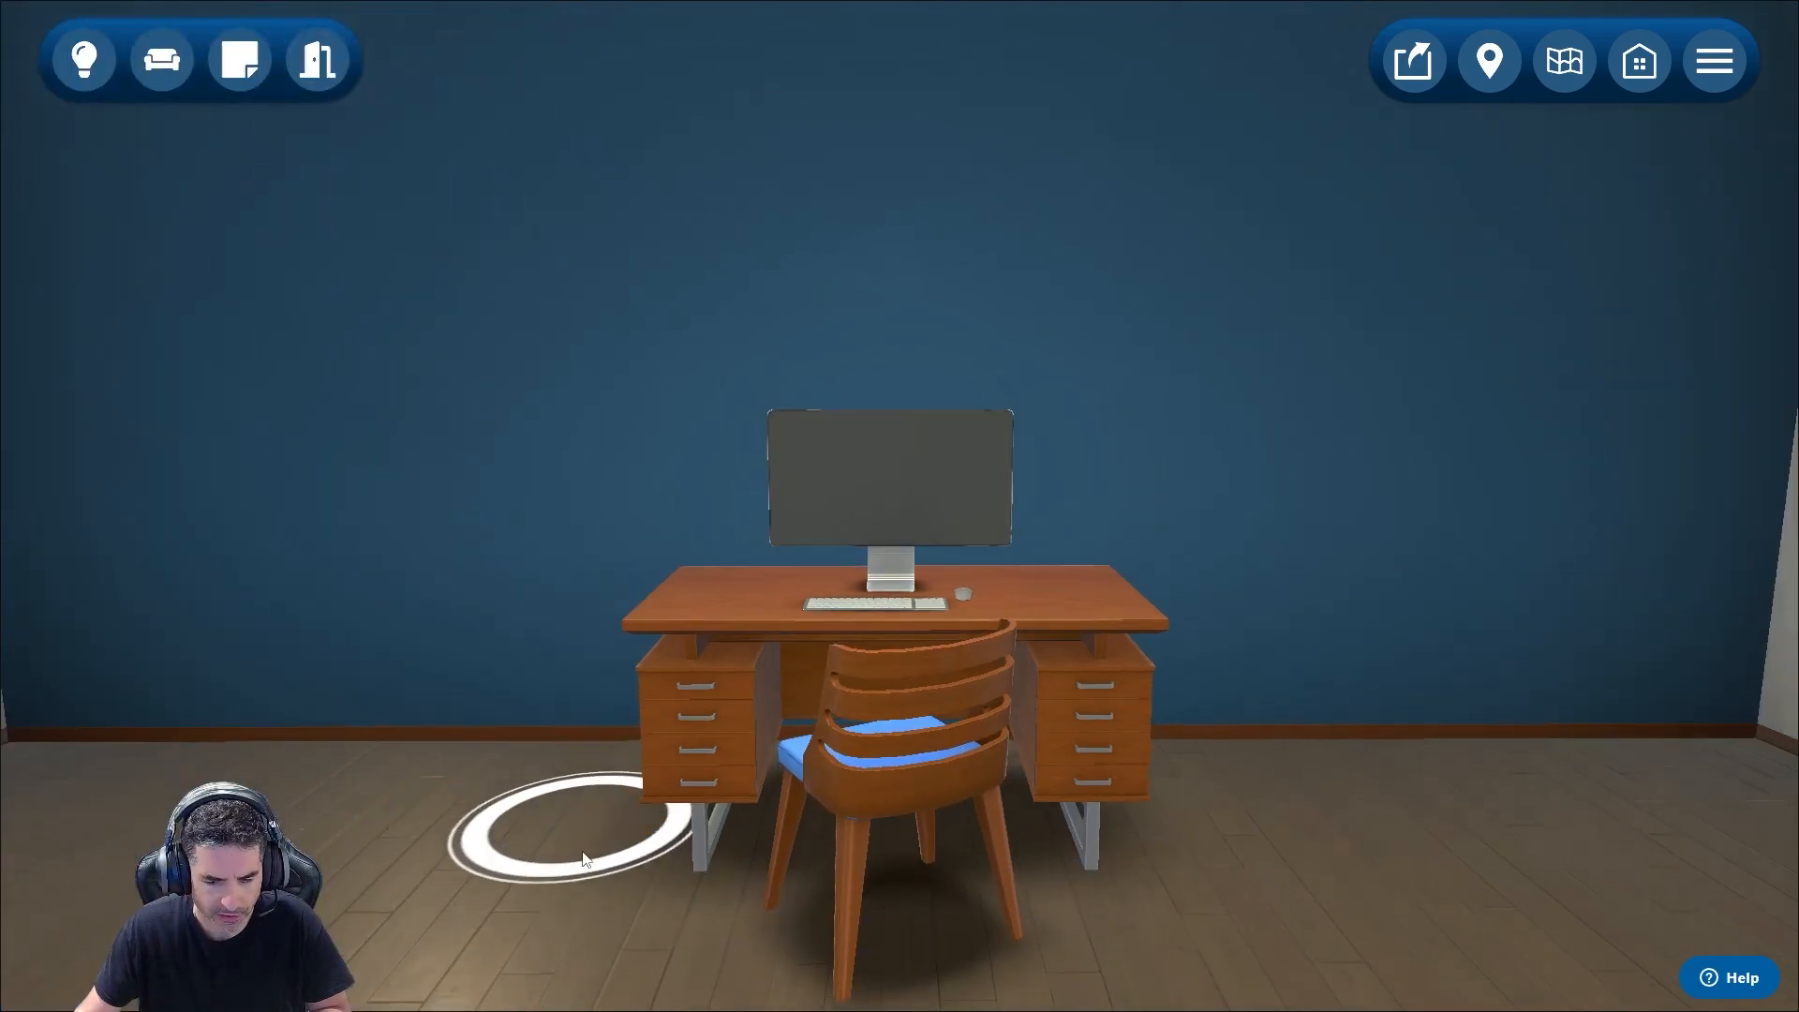
pyautogui.moveTo(582, 856); pyautogui.dragTo(429, 339)
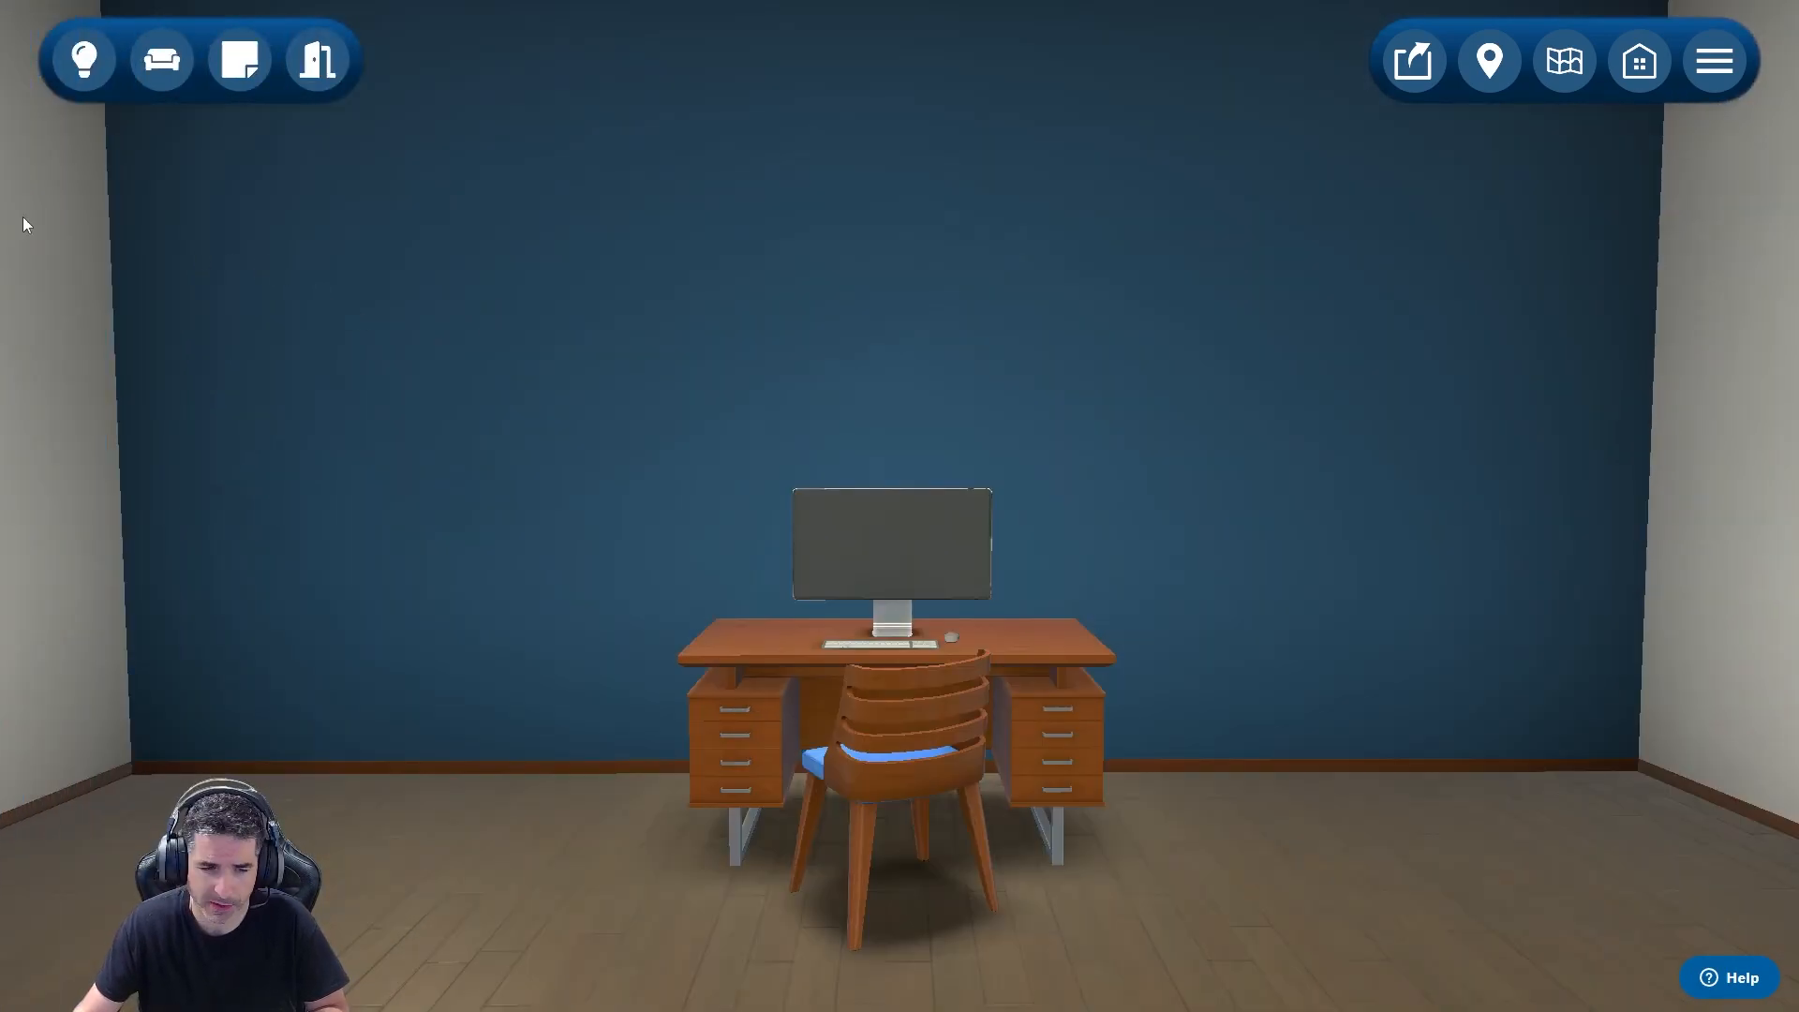
pyautogui.click(83, 62)
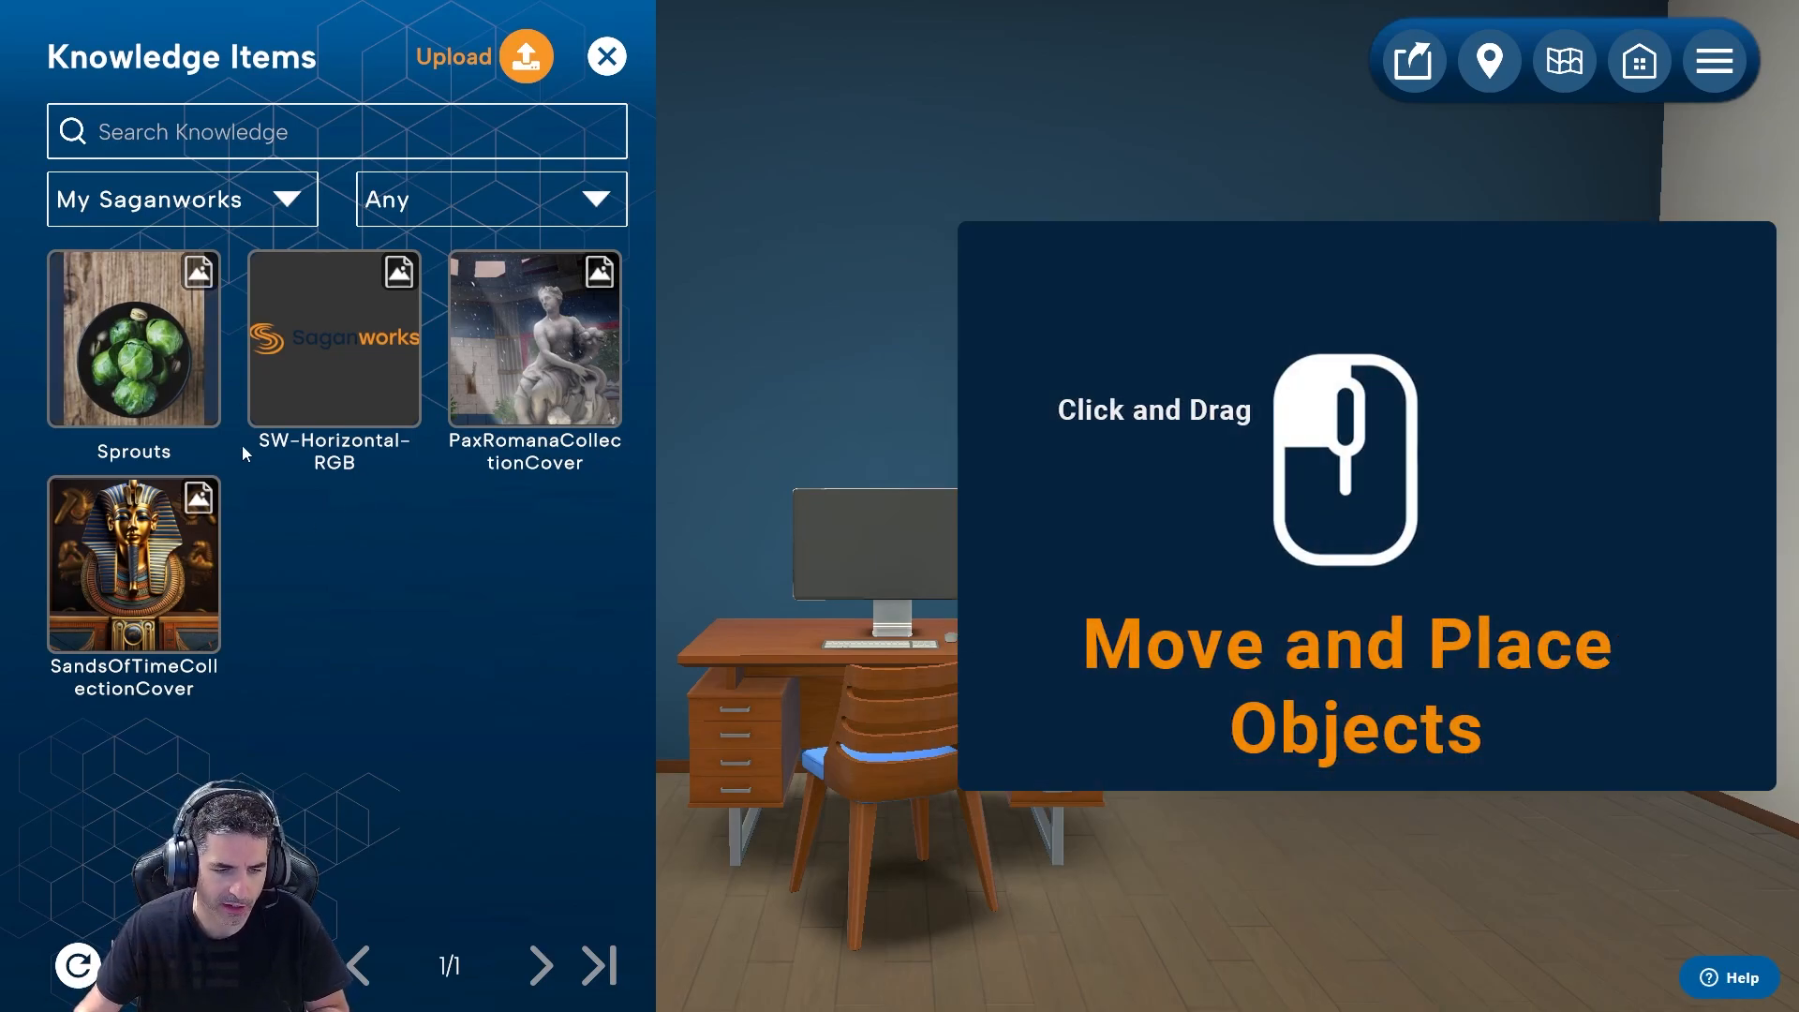
# Hang Sprouts on the blue wall, nudged up-left, and lay a second copy on the floor right of the desk.
pyautogui.moveTo(135, 361); pyautogui.dragTo(1362, 360)
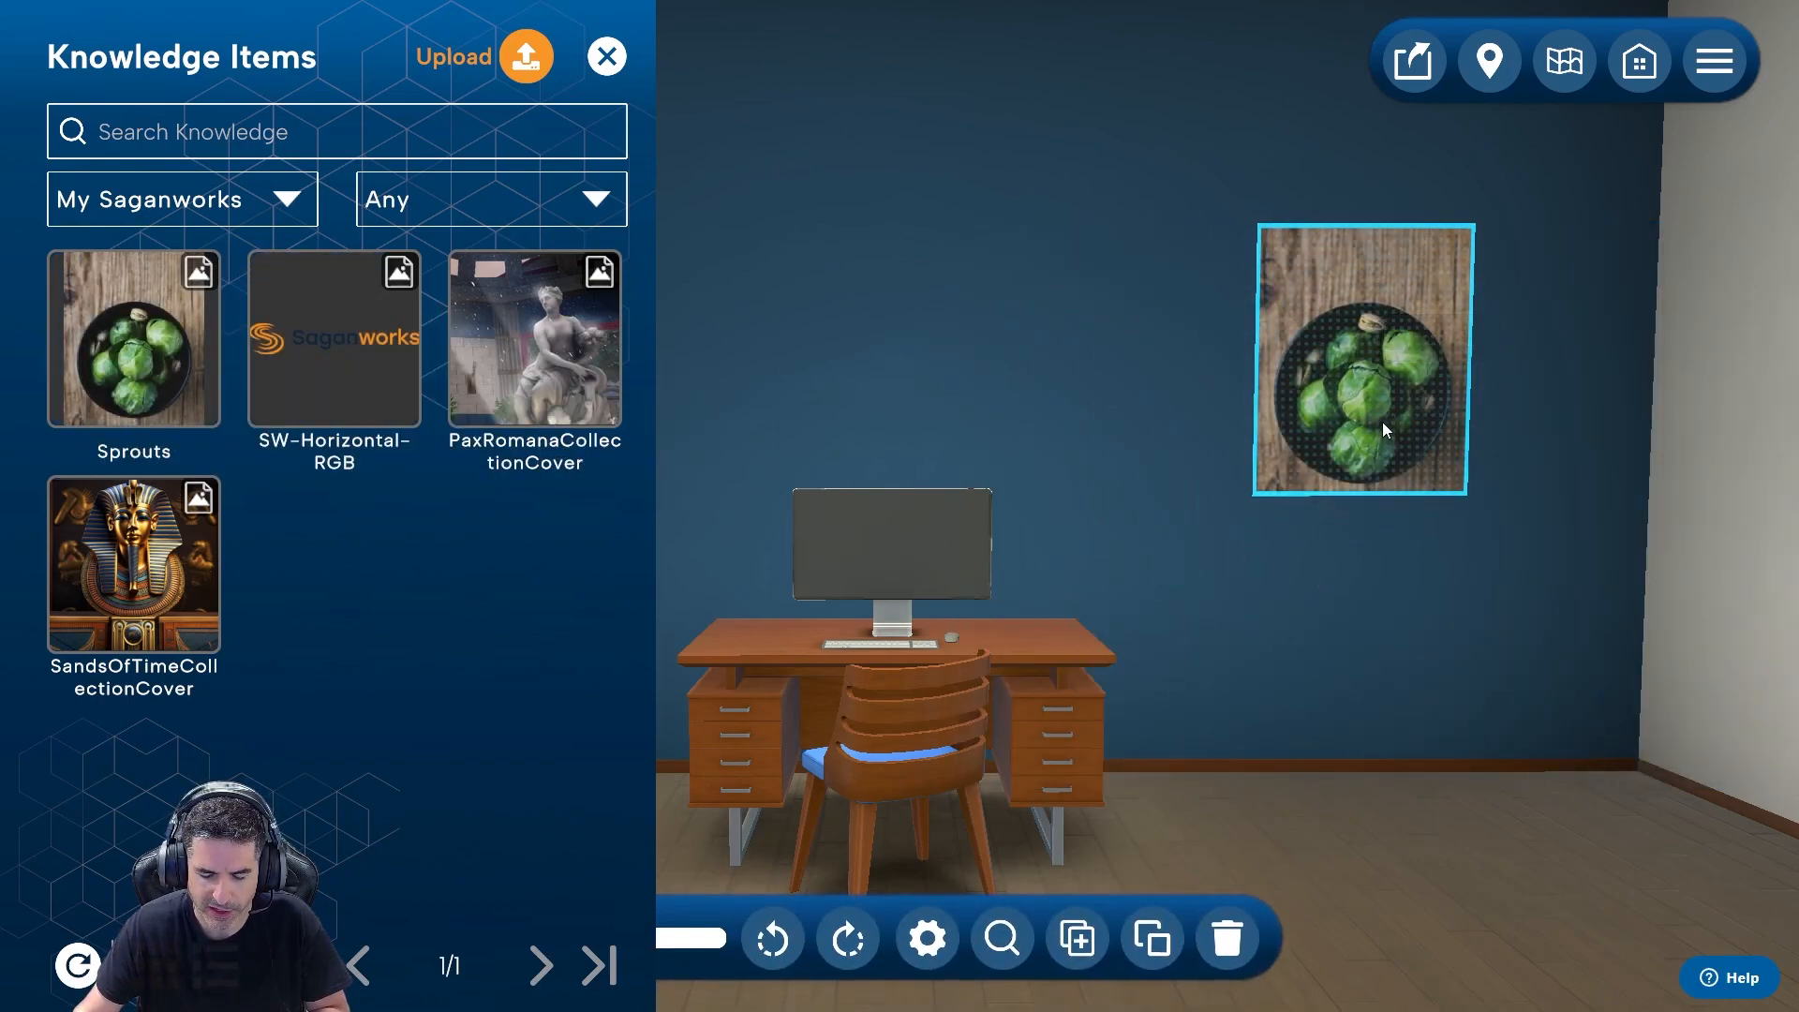
pyautogui.moveTo(1312, 425); pyautogui.dragTo(1269, 387)
pyautogui.click(85, 59)
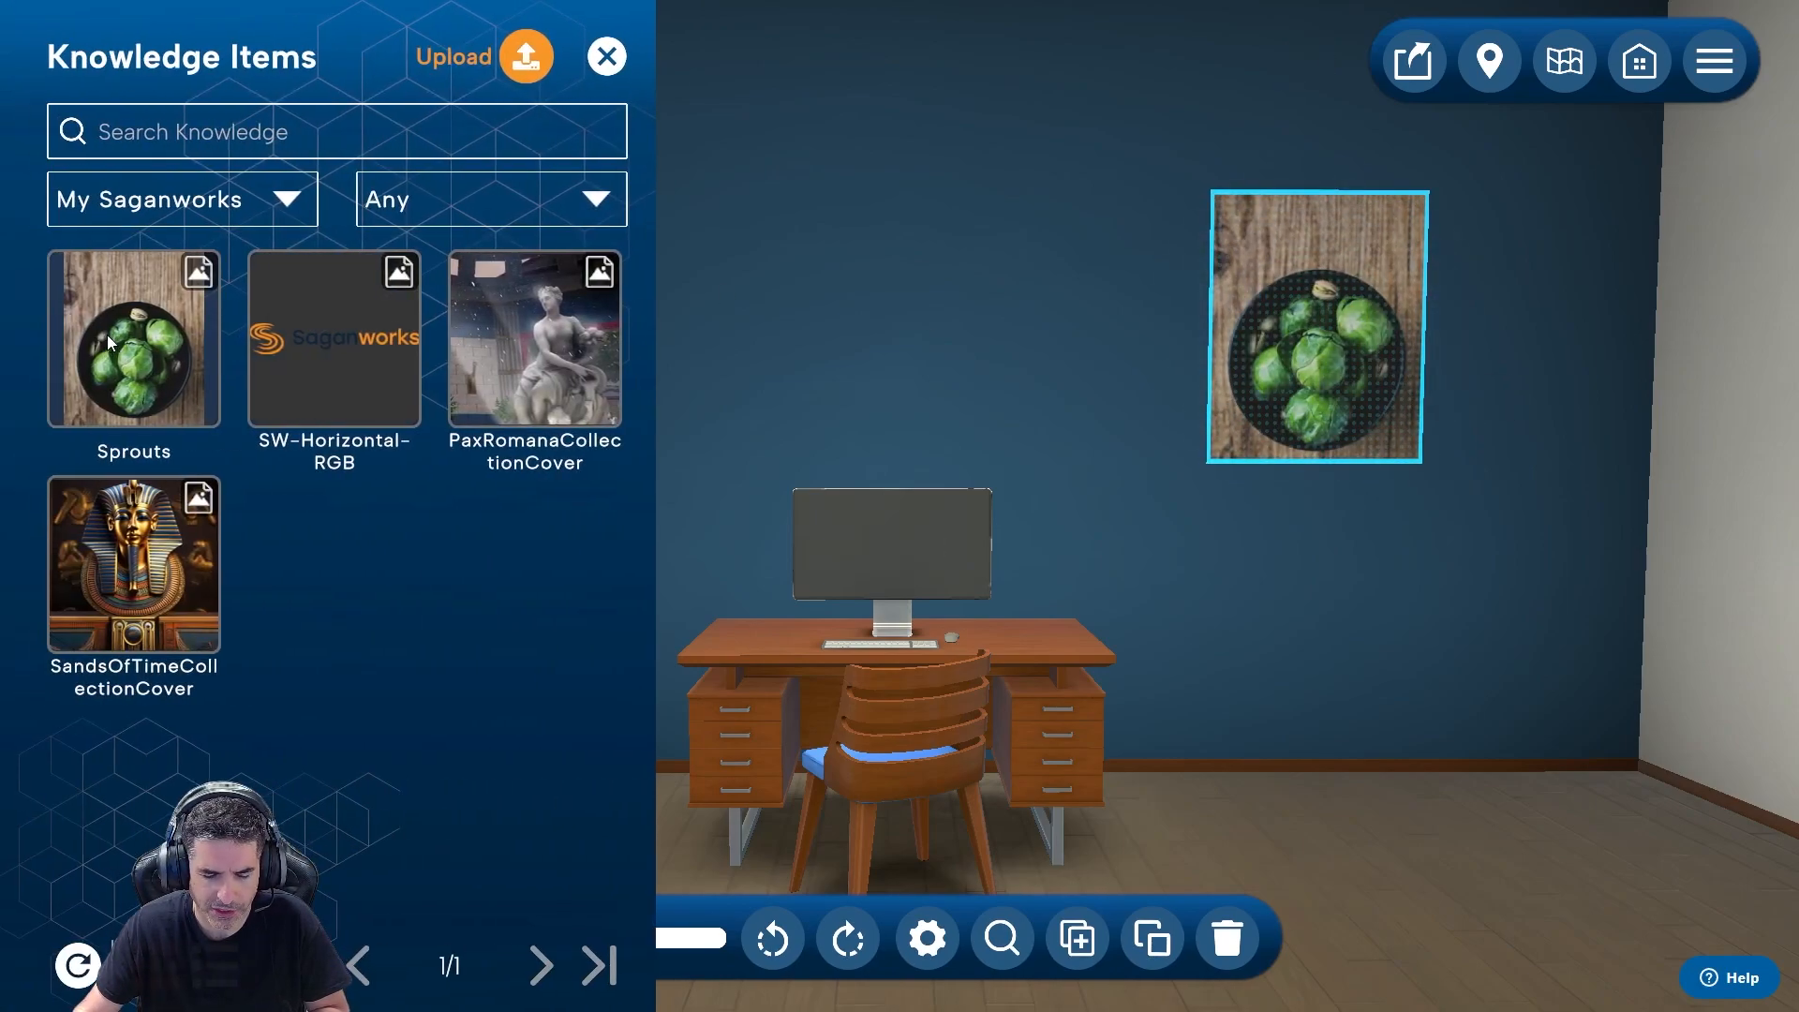
pyautogui.moveTo(122, 343); pyautogui.dragTo(1142, 566)
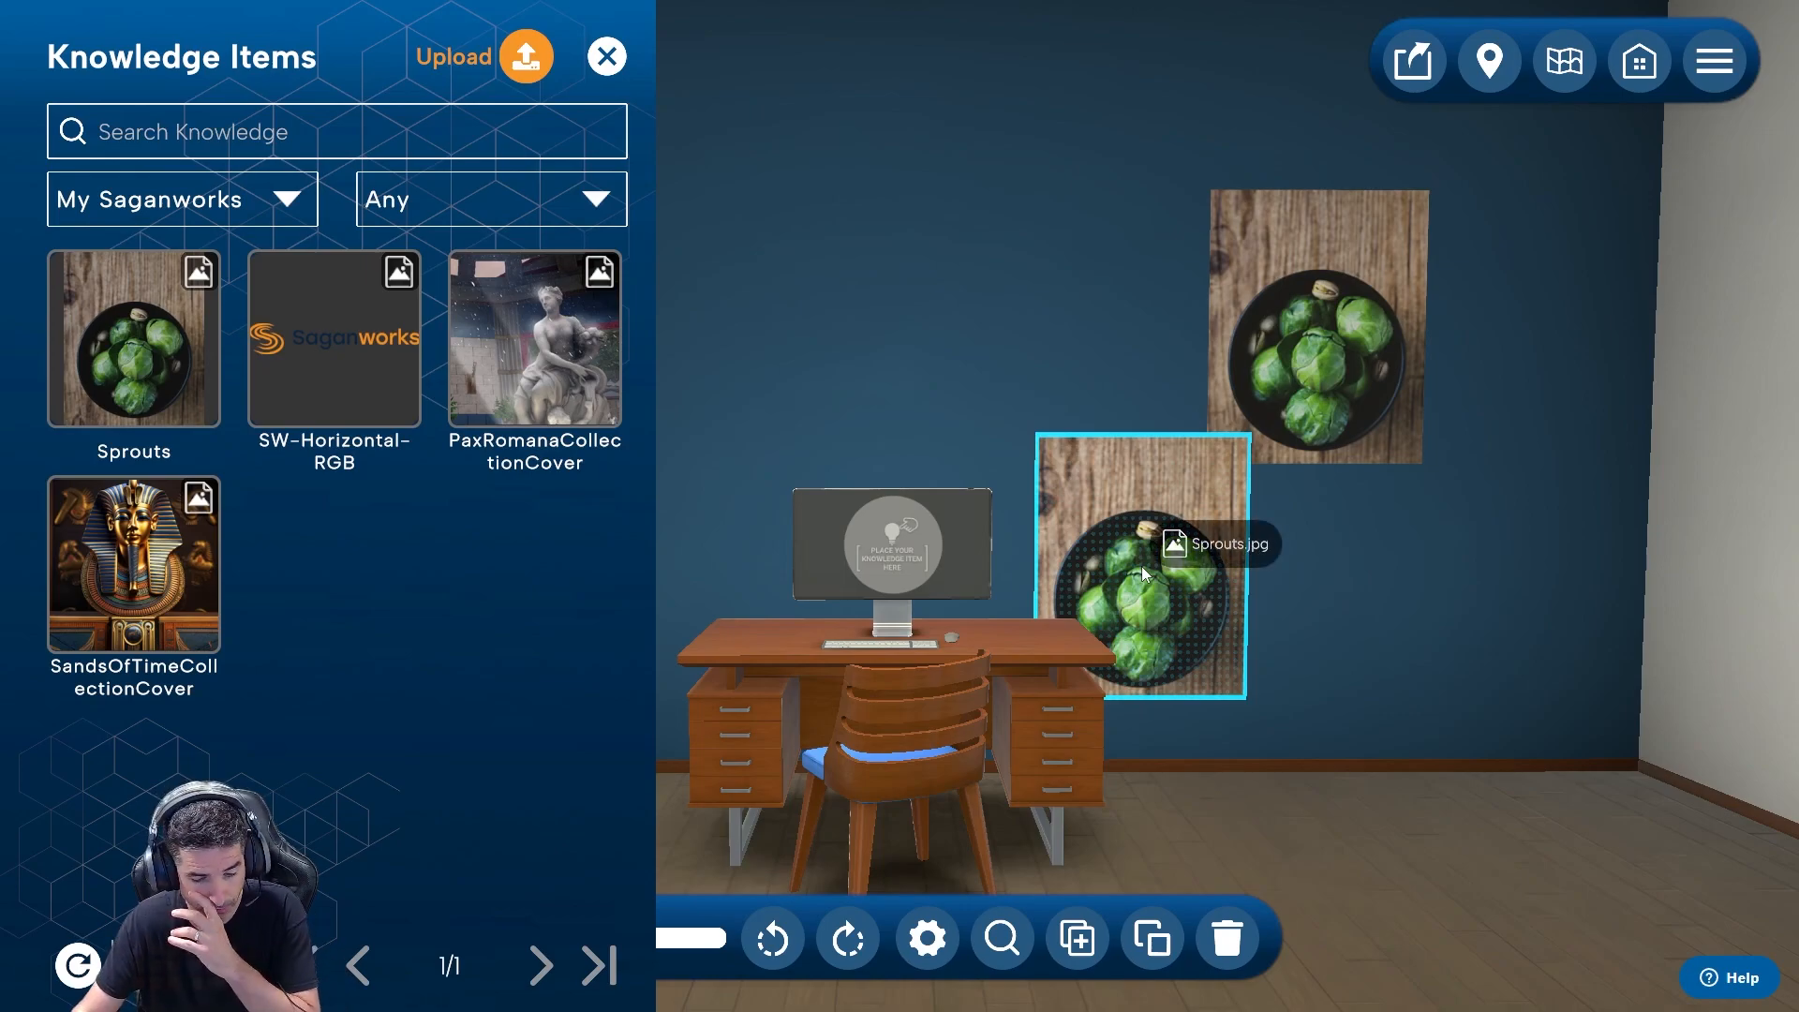
pyautogui.moveTo(1142, 566); pyautogui.dragTo(938, 543)
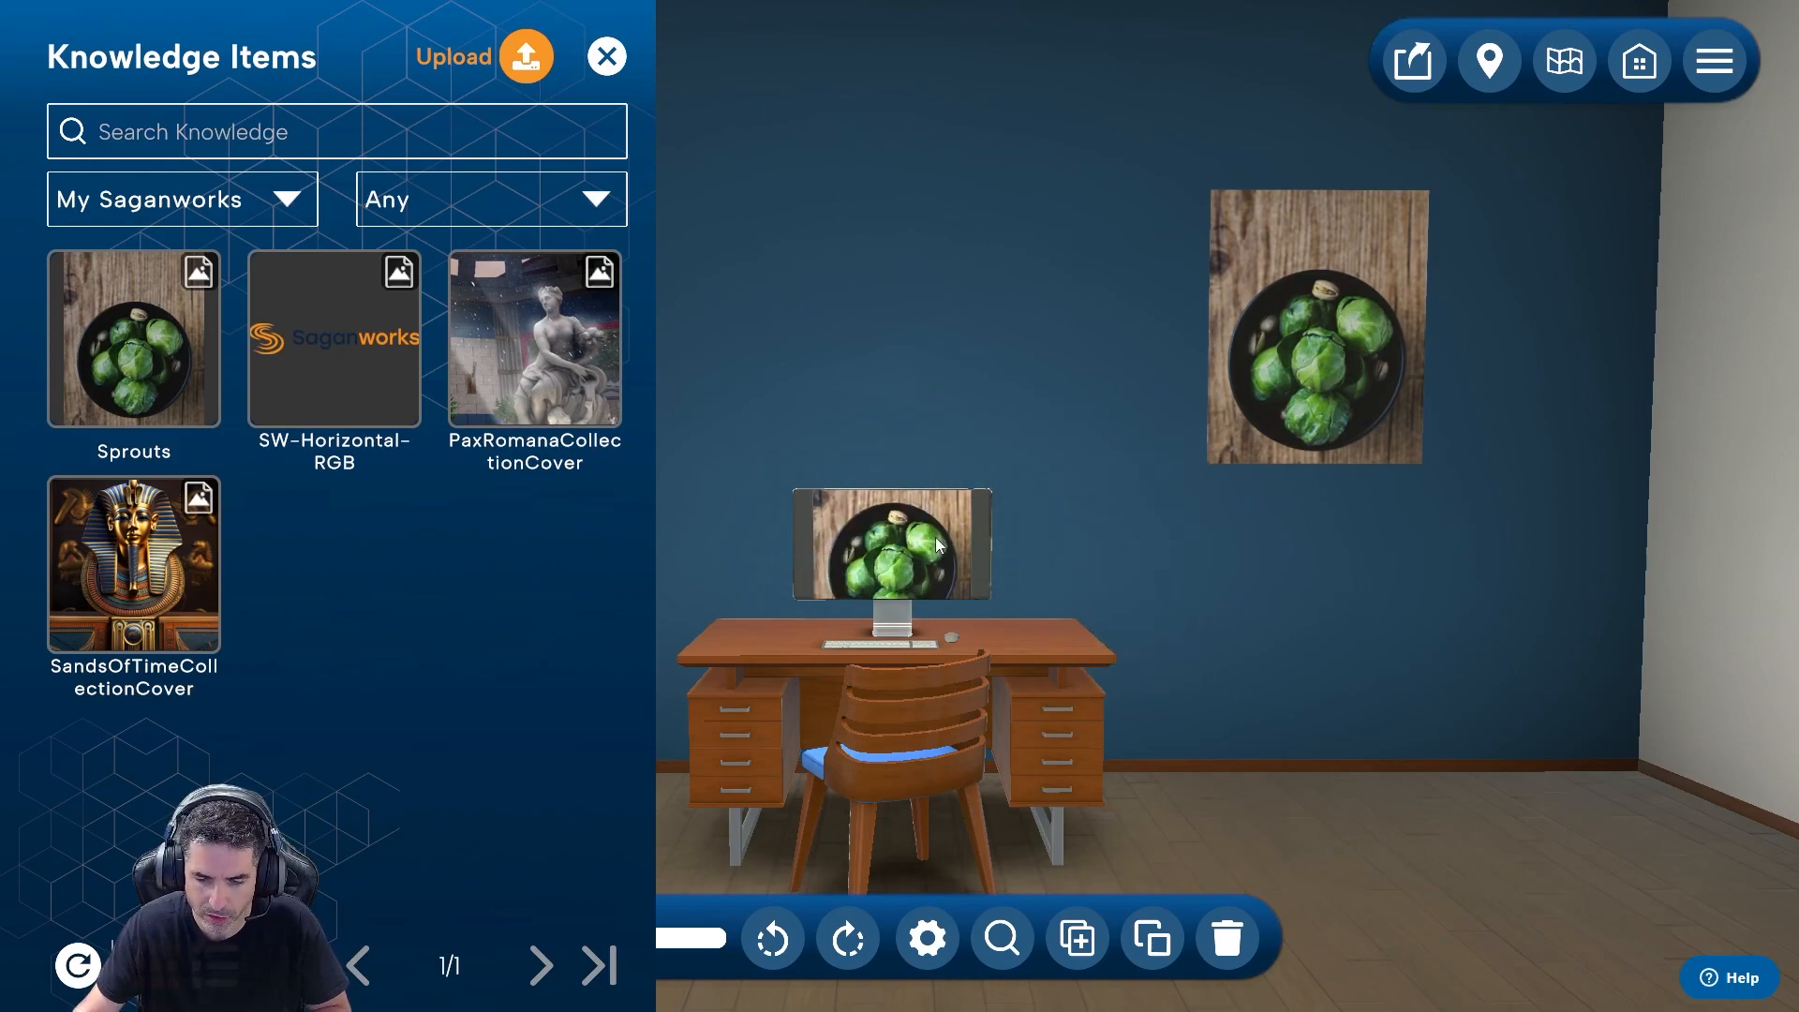
pyautogui.moveTo(938, 544); pyautogui.dragTo(886, 761)
pyautogui.moveTo(886, 761); pyautogui.dragTo(1330, 791)
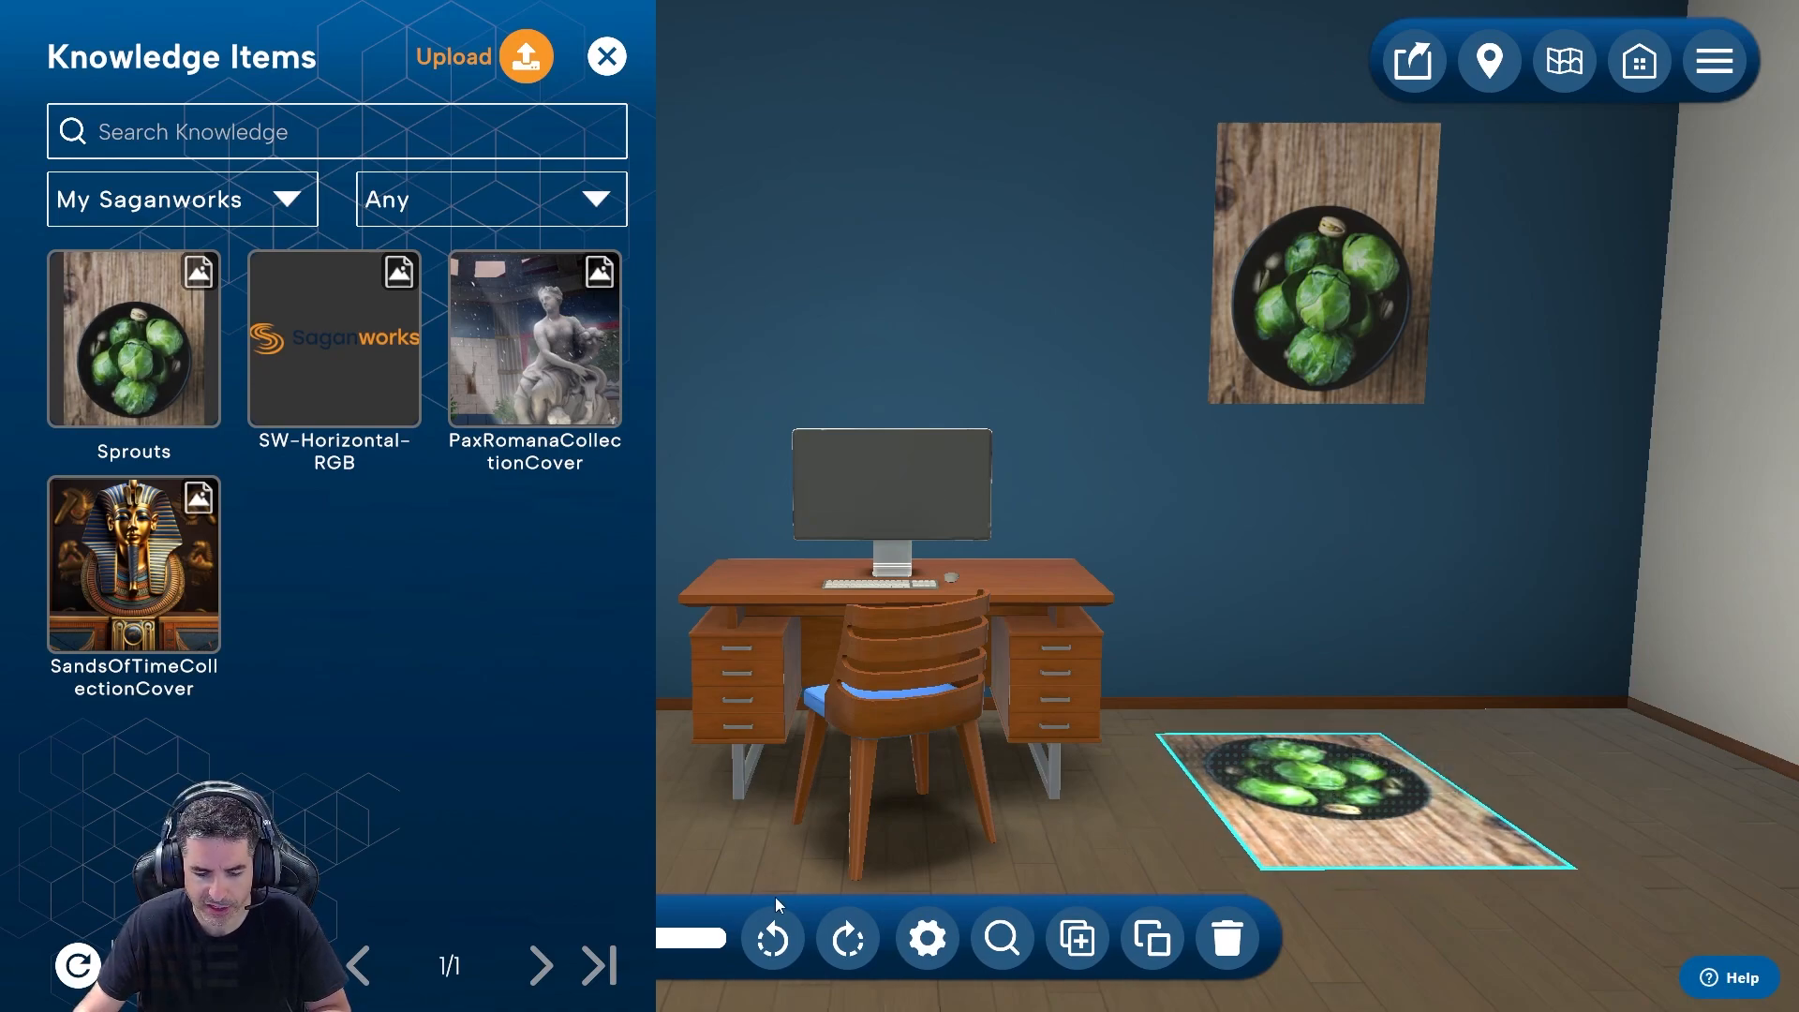
pyautogui.click(607, 56)
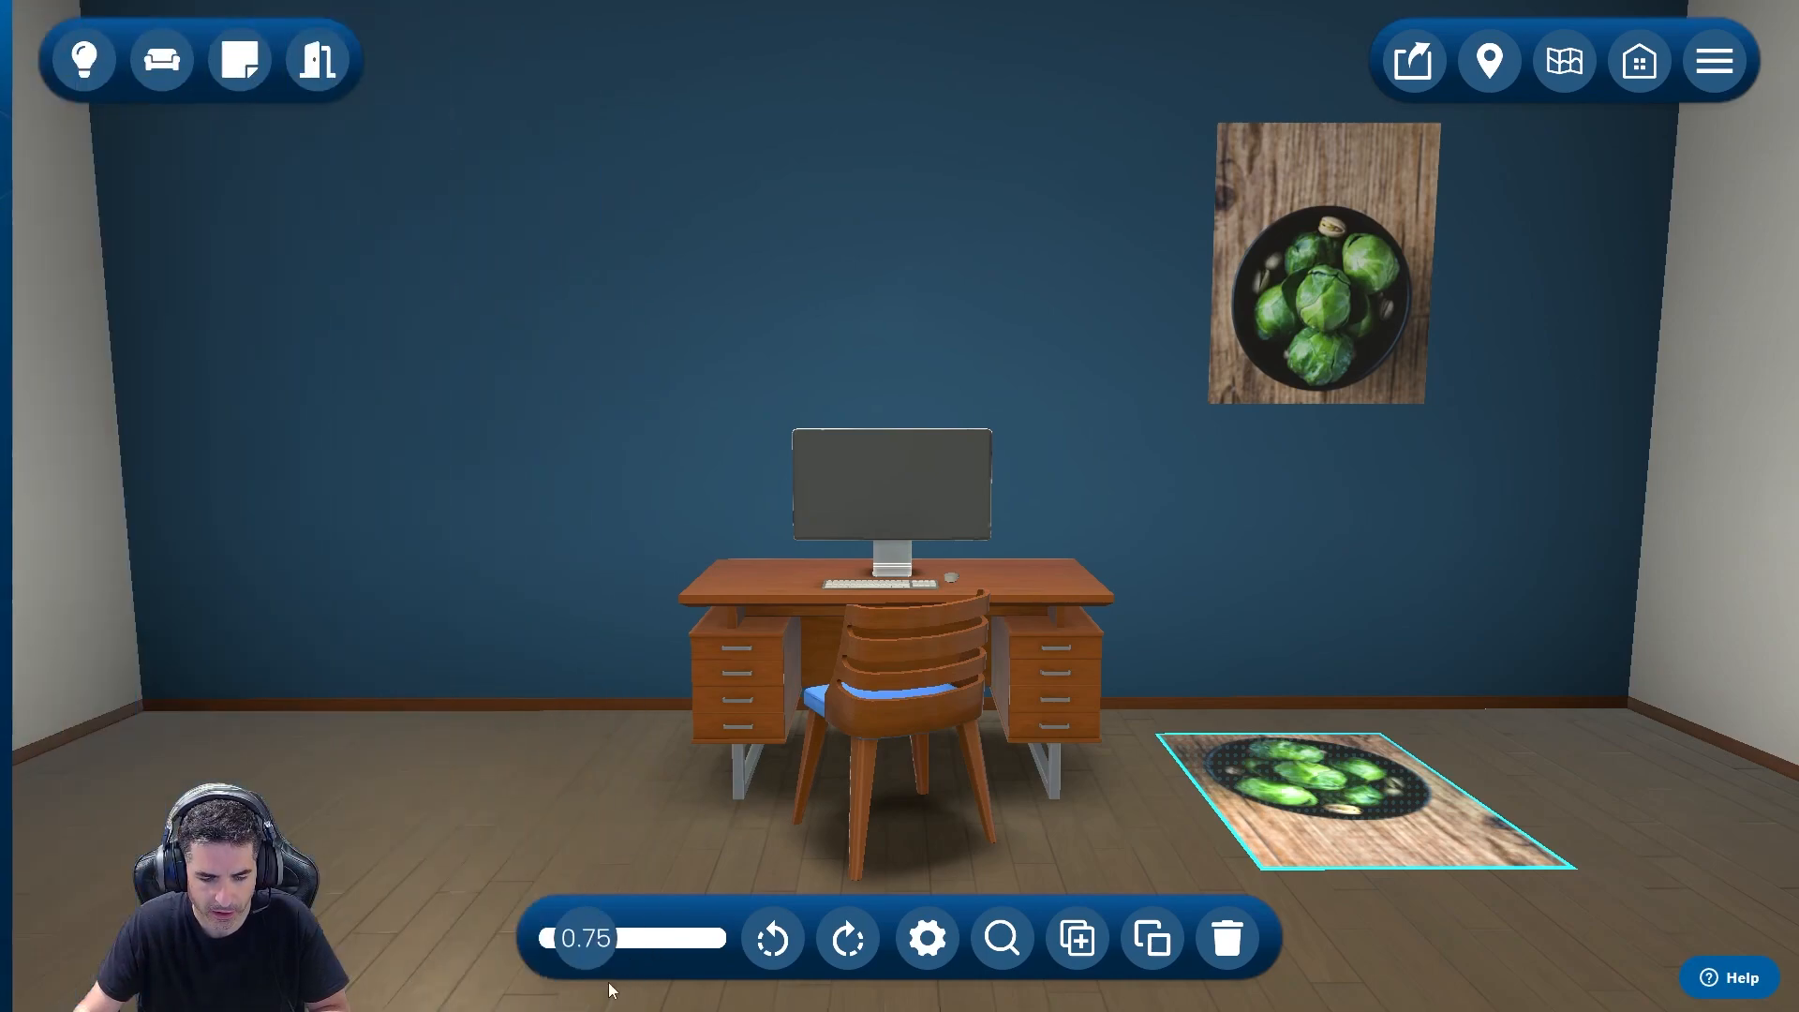
# Rotate the floor image, shrink it to about half size, and move it beside the hanging Sprouts picture.
pyautogui.click(770, 939)
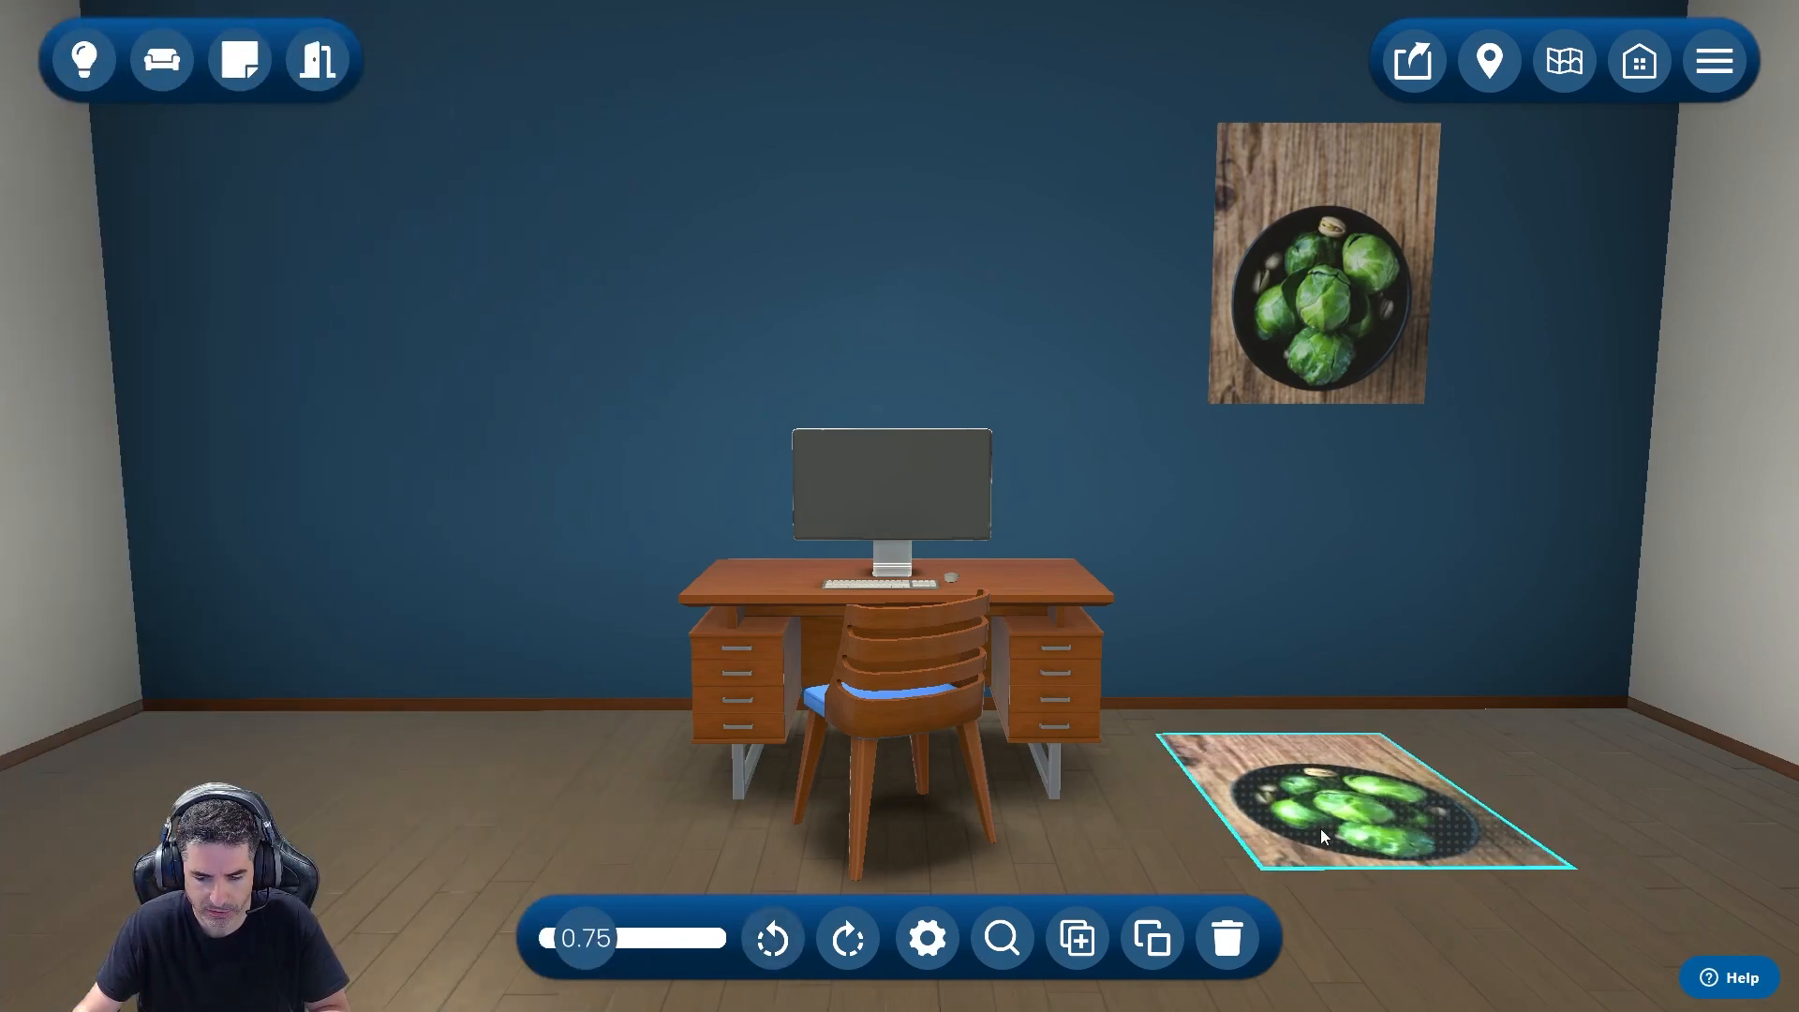
pyautogui.moveTo(591, 940); pyautogui.dragTo(604, 944)
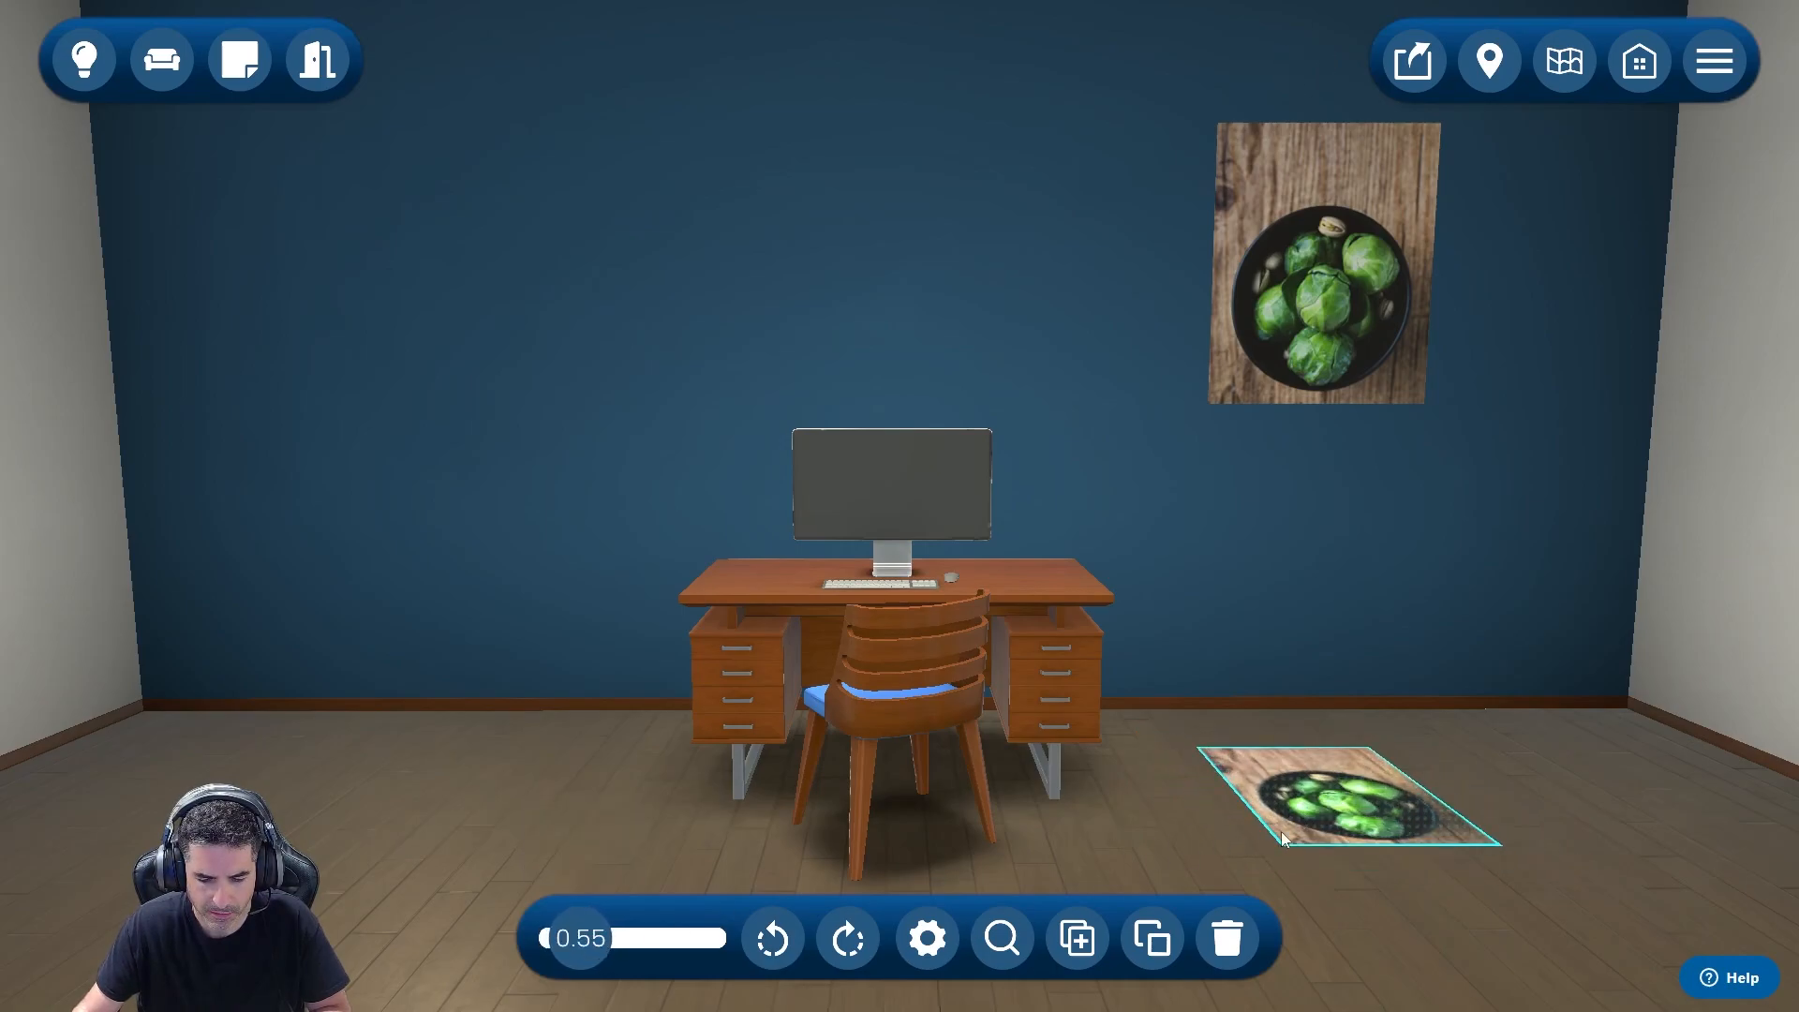
pyautogui.moveTo(1312, 830); pyautogui.dragTo(1275, 569)
pyautogui.moveTo(1116, 476); pyautogui.dragTo(1032, 340)
pyautogui.click(848, 937)
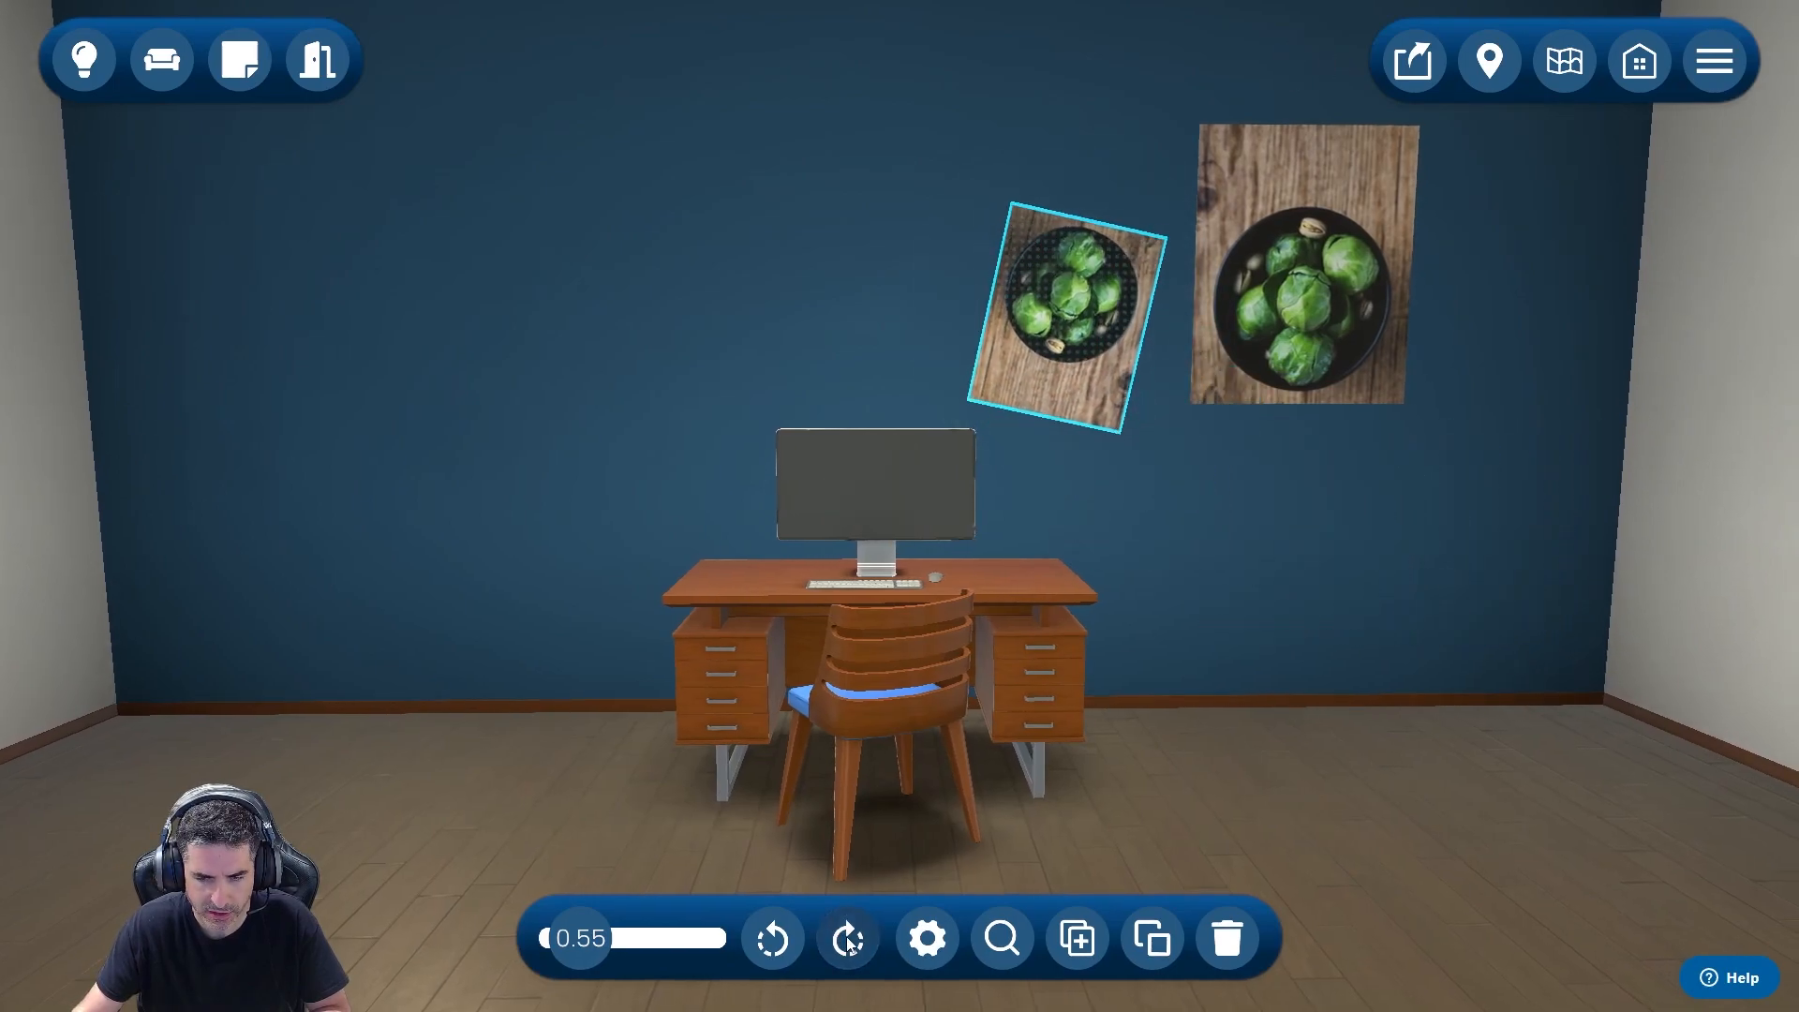
pyautogui.click(848, 939)
# Move the picture onto the desk top, rotate it counterclockwise and shrink it to 0.1 scale.
pyautogui.moveTo(1114, 357); pyautogui.dragTo(1049, 619)
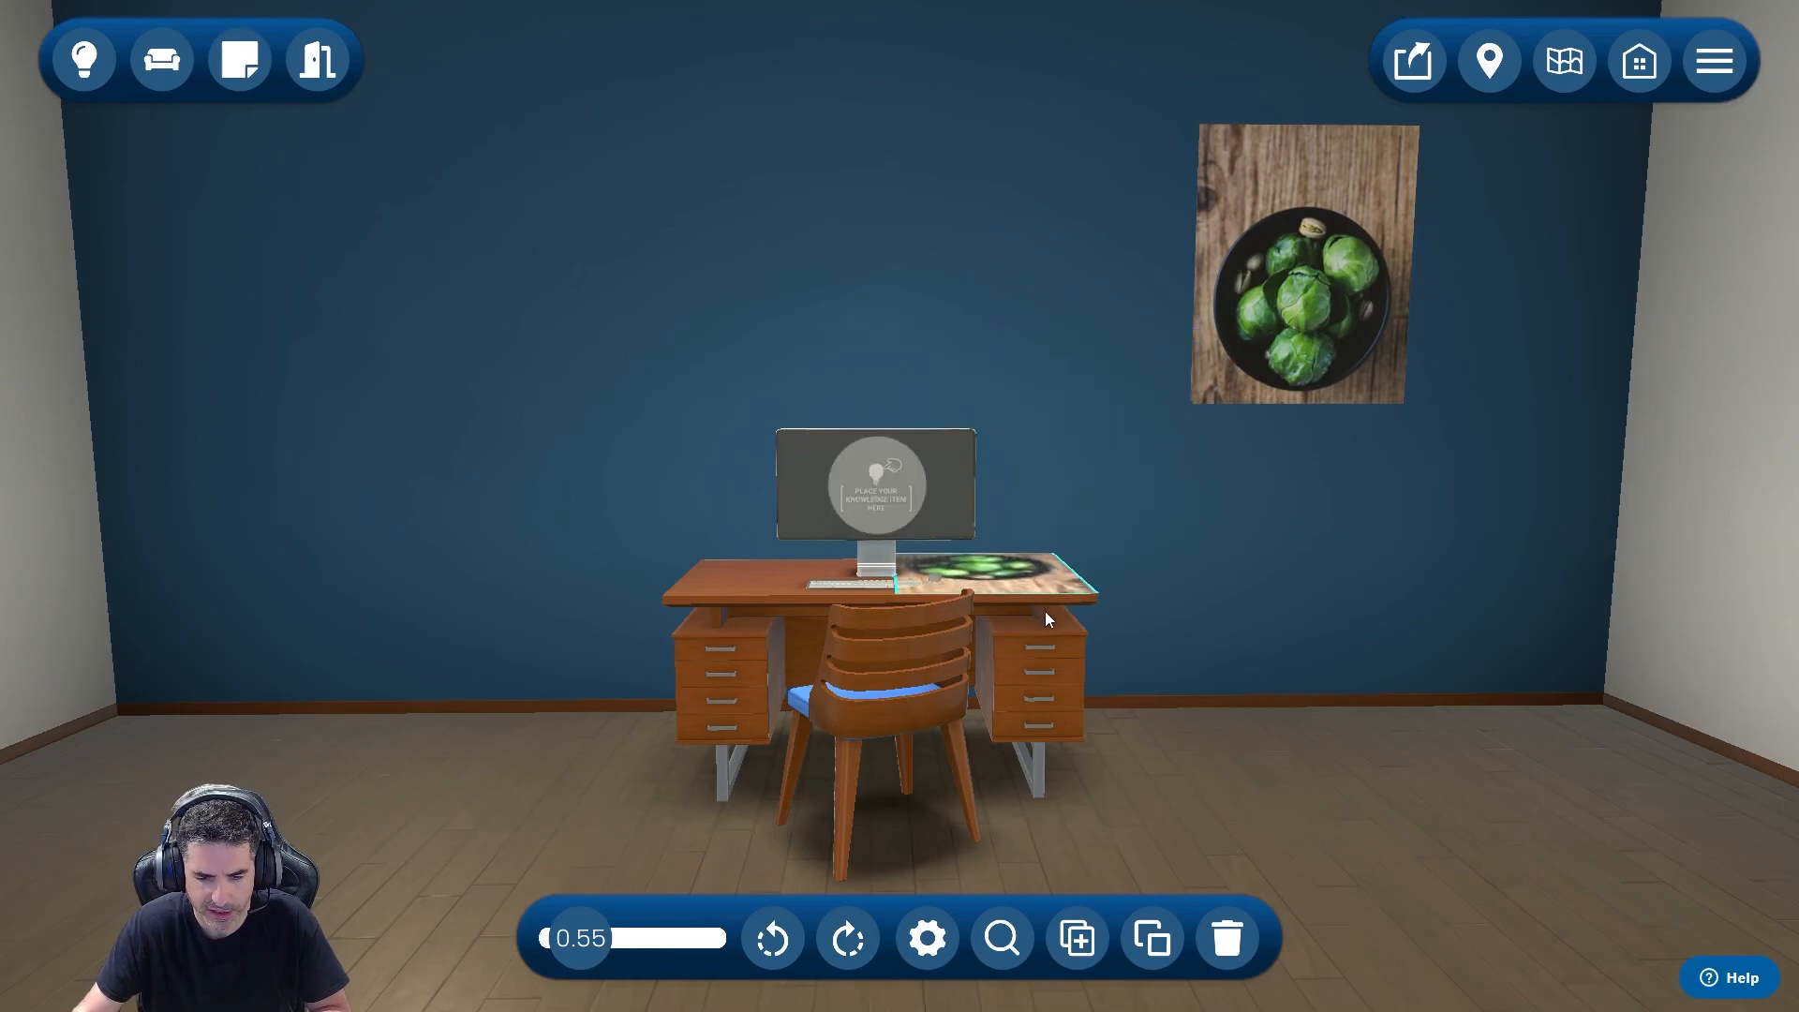
pyautogui.click(765, 948)
pyautogui.click(763, 947)
pyautogui.click(763, 946)
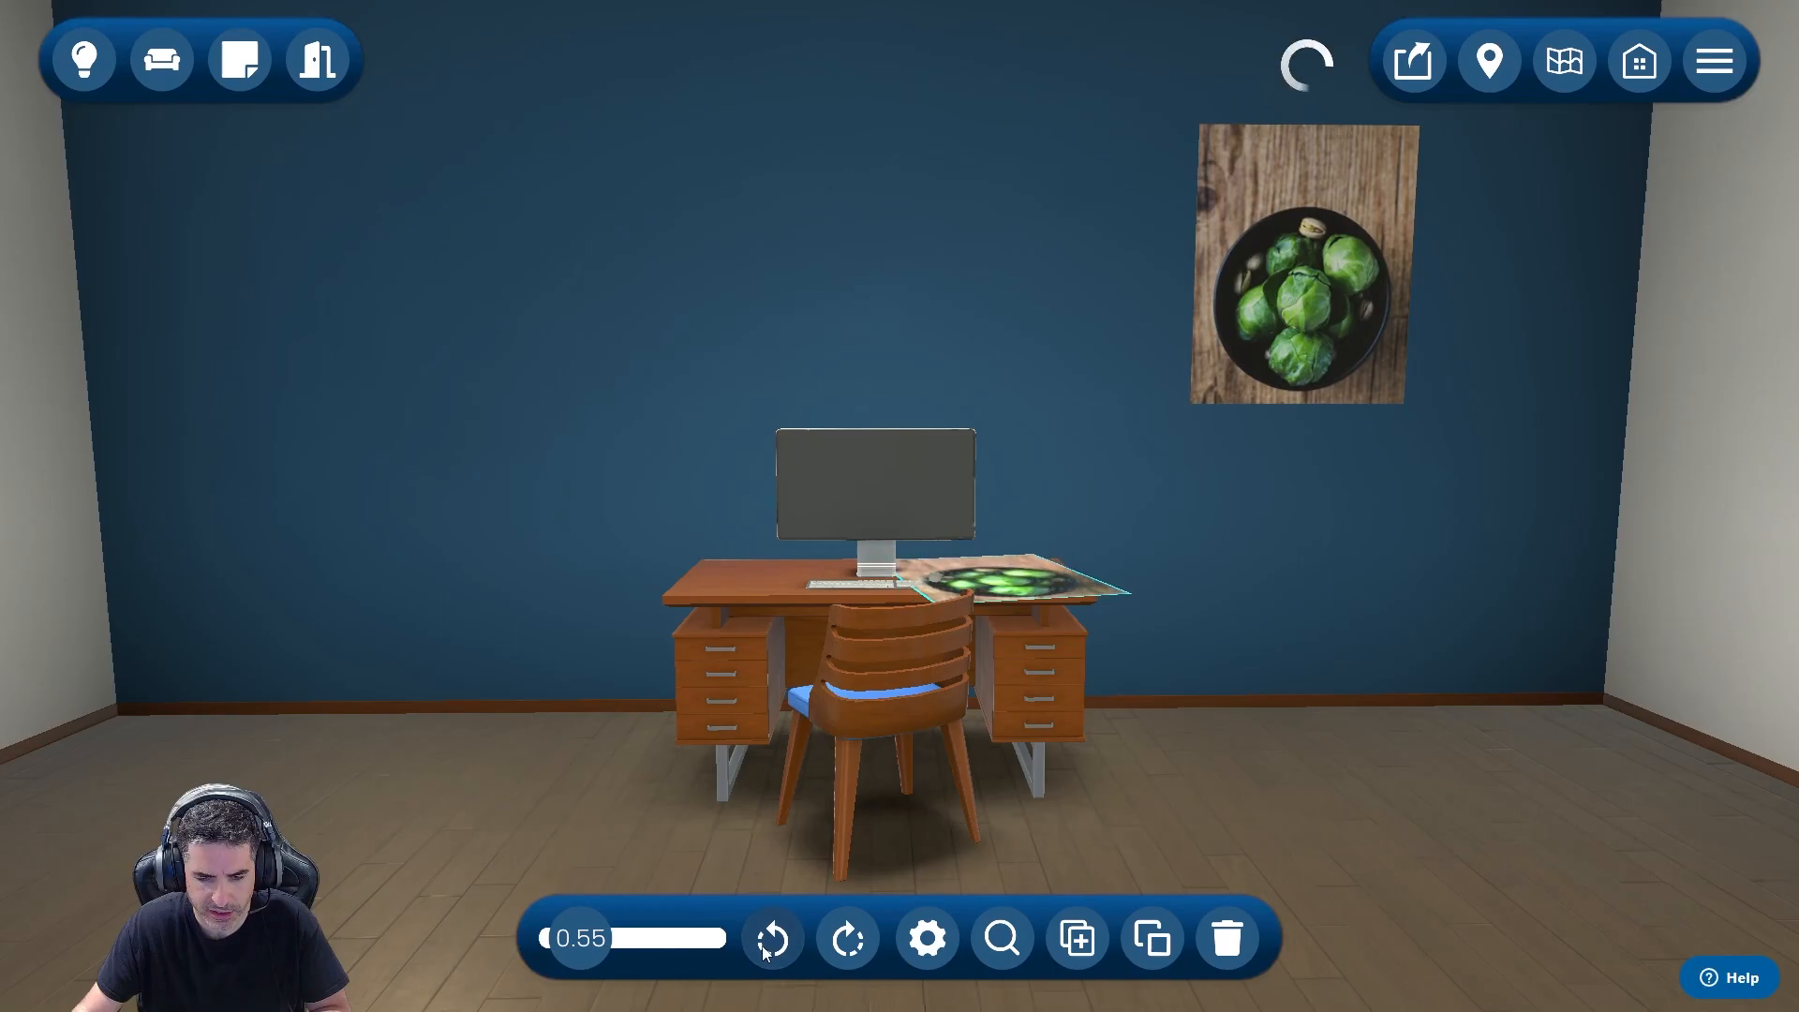
pyautogui.moveTo(618, 948); pyautogui.dragTo(568, 936)
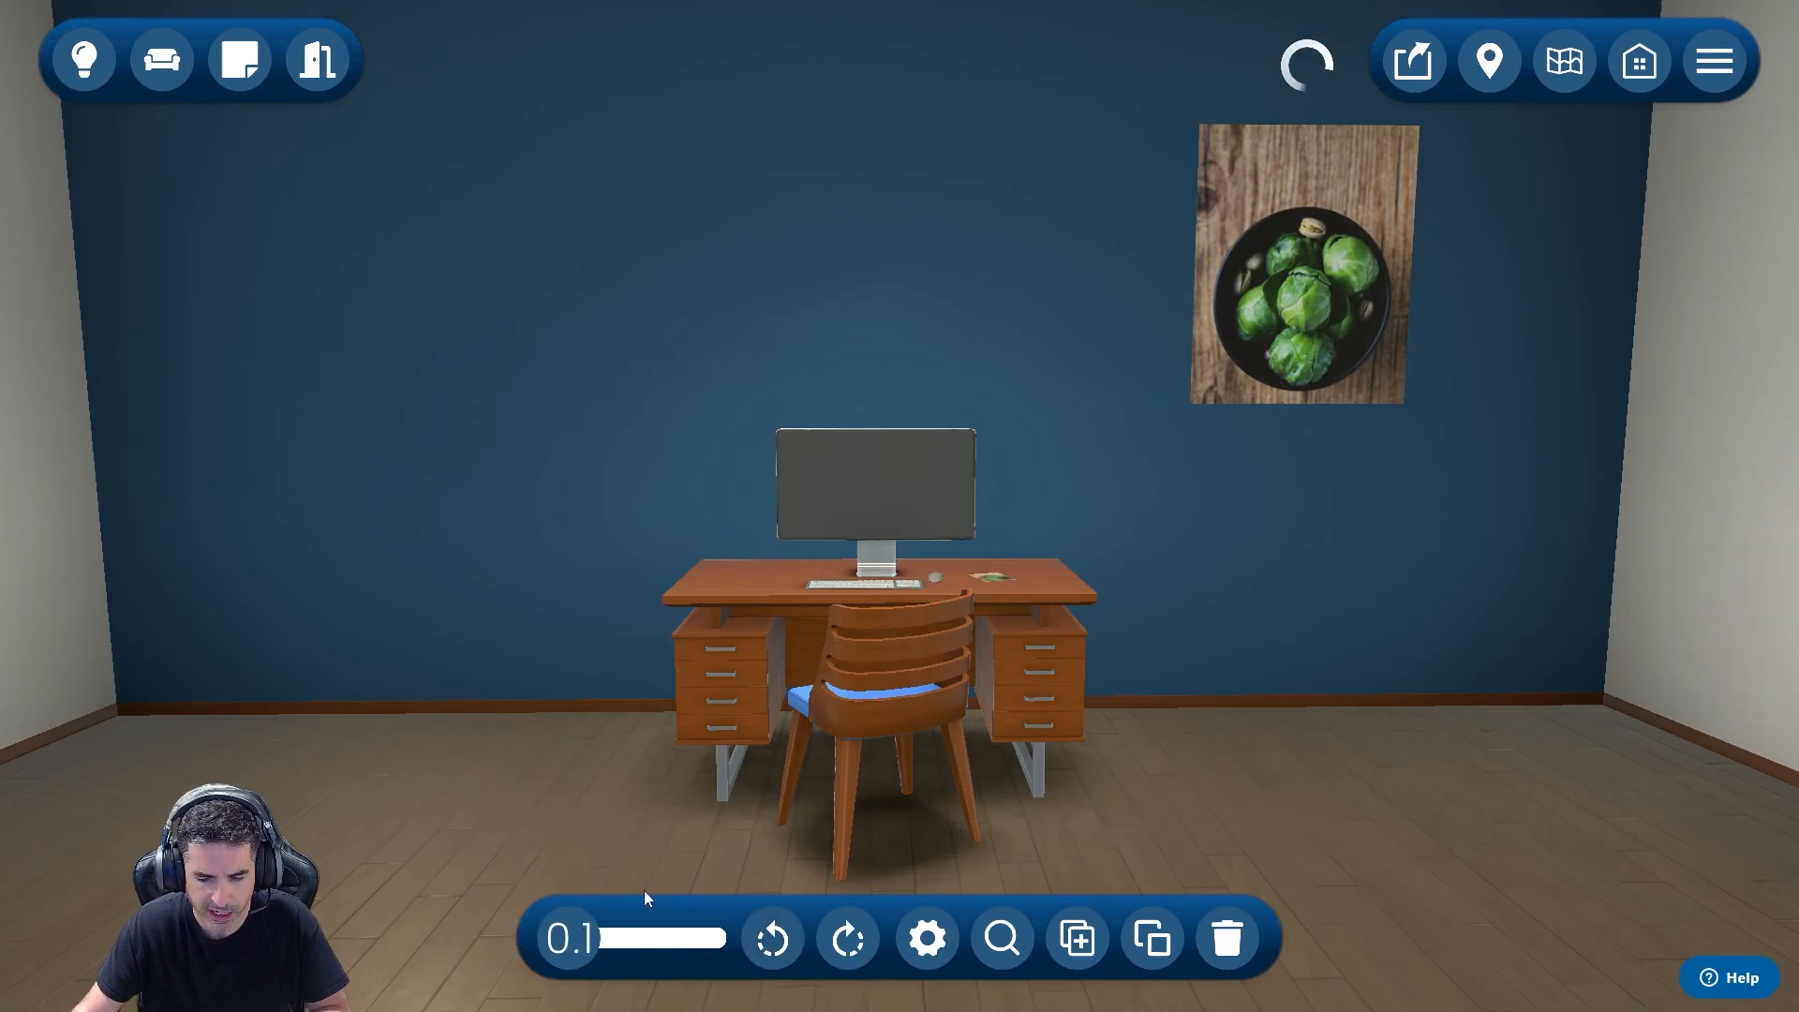
pyautogui.moveTo(1028, 841); pyautogui.dragTo(971, 879)
pyautogui.press('w')
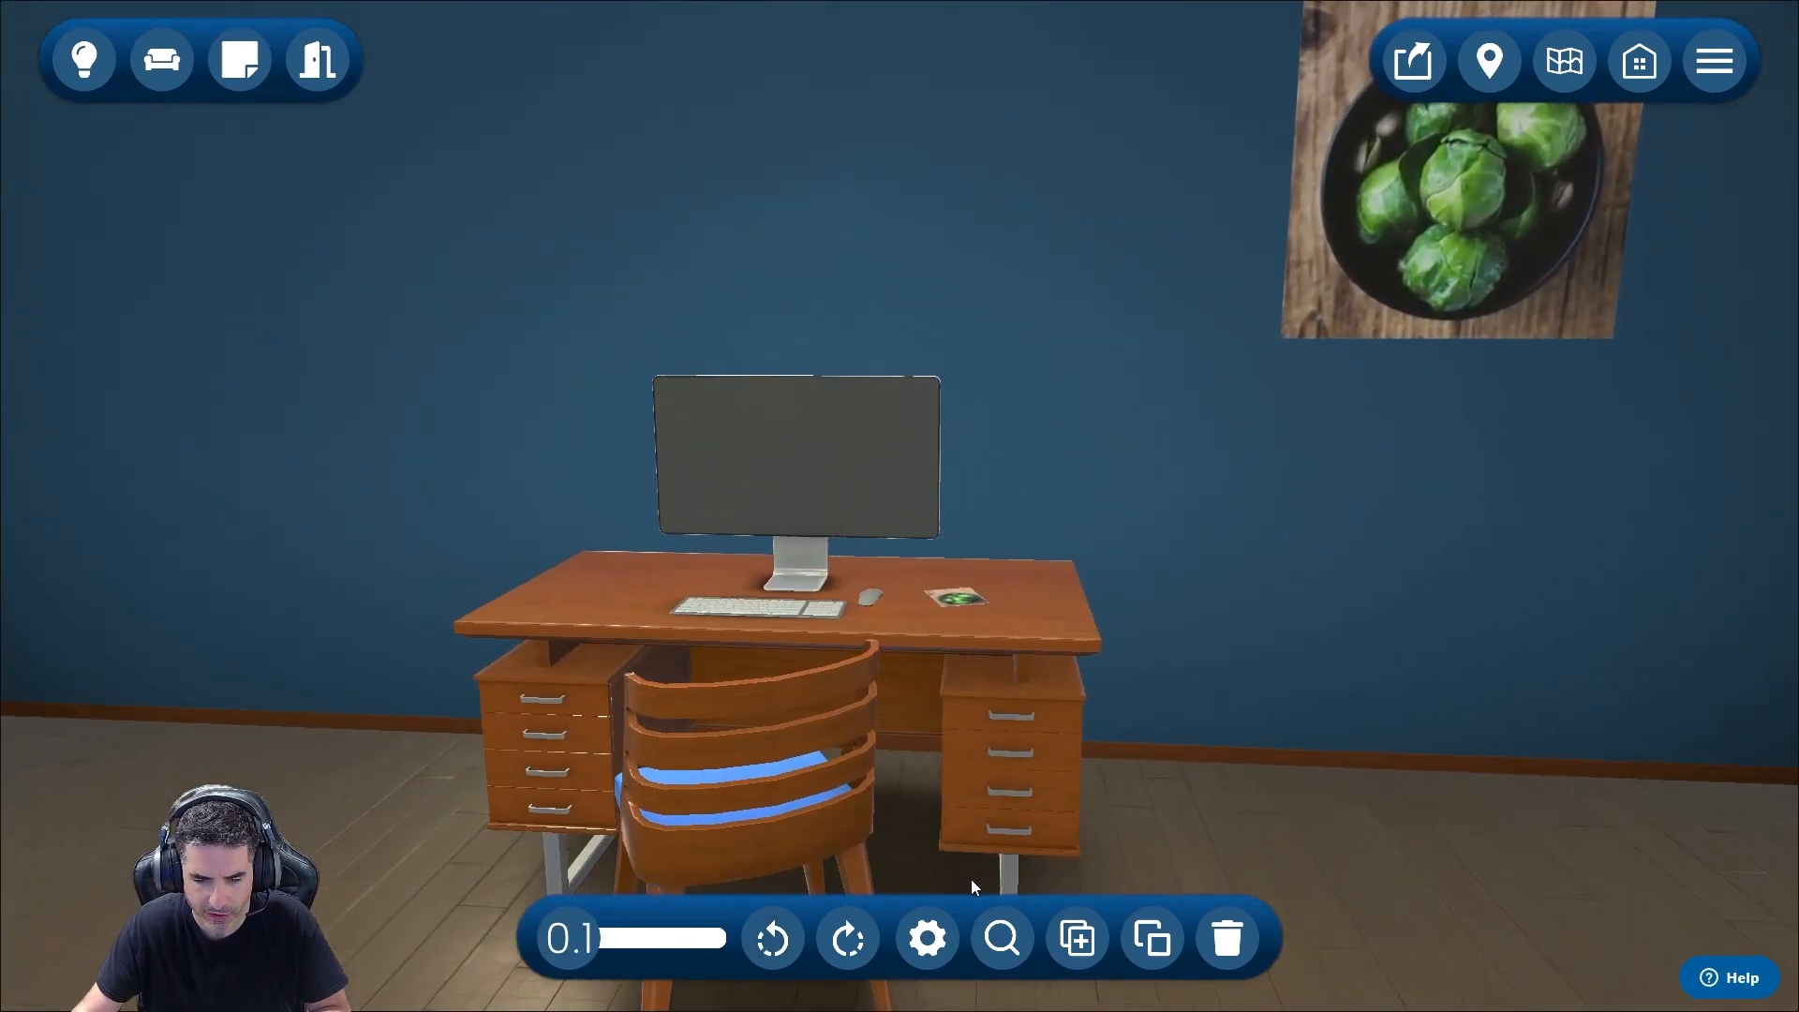
pyautogui.click(1154, 853)
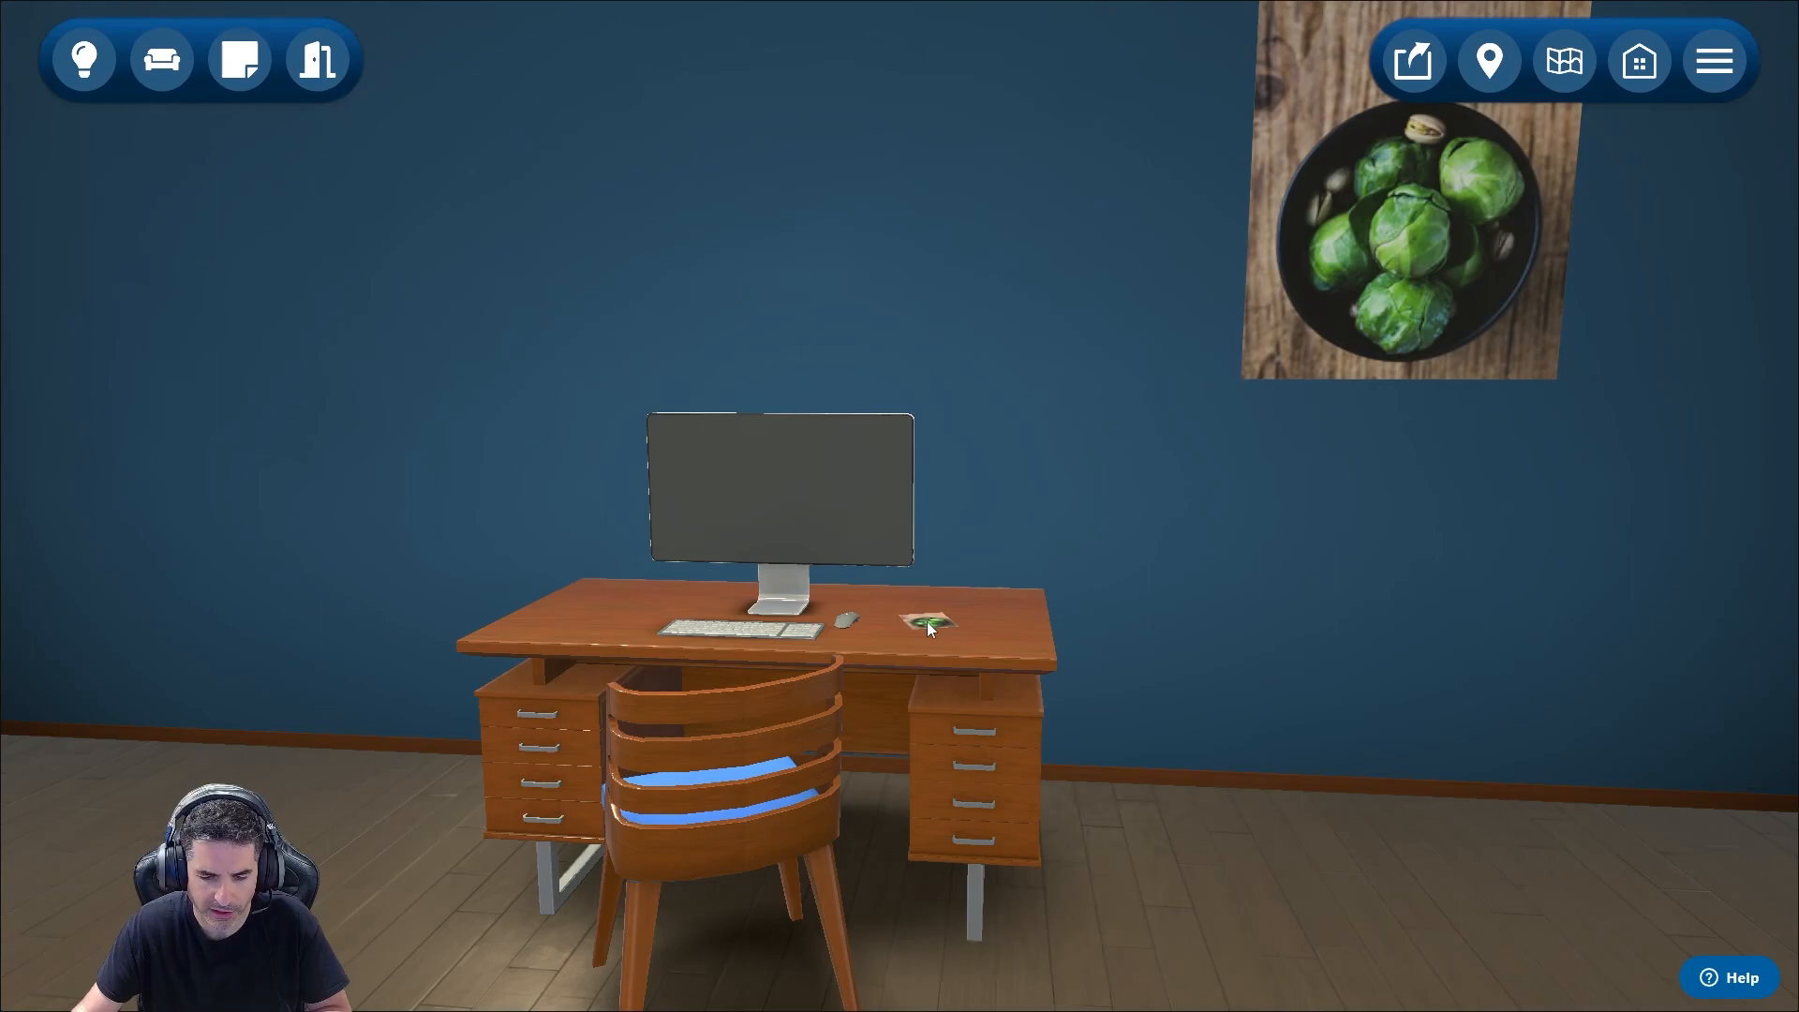
pyautogui.click(929, 627)
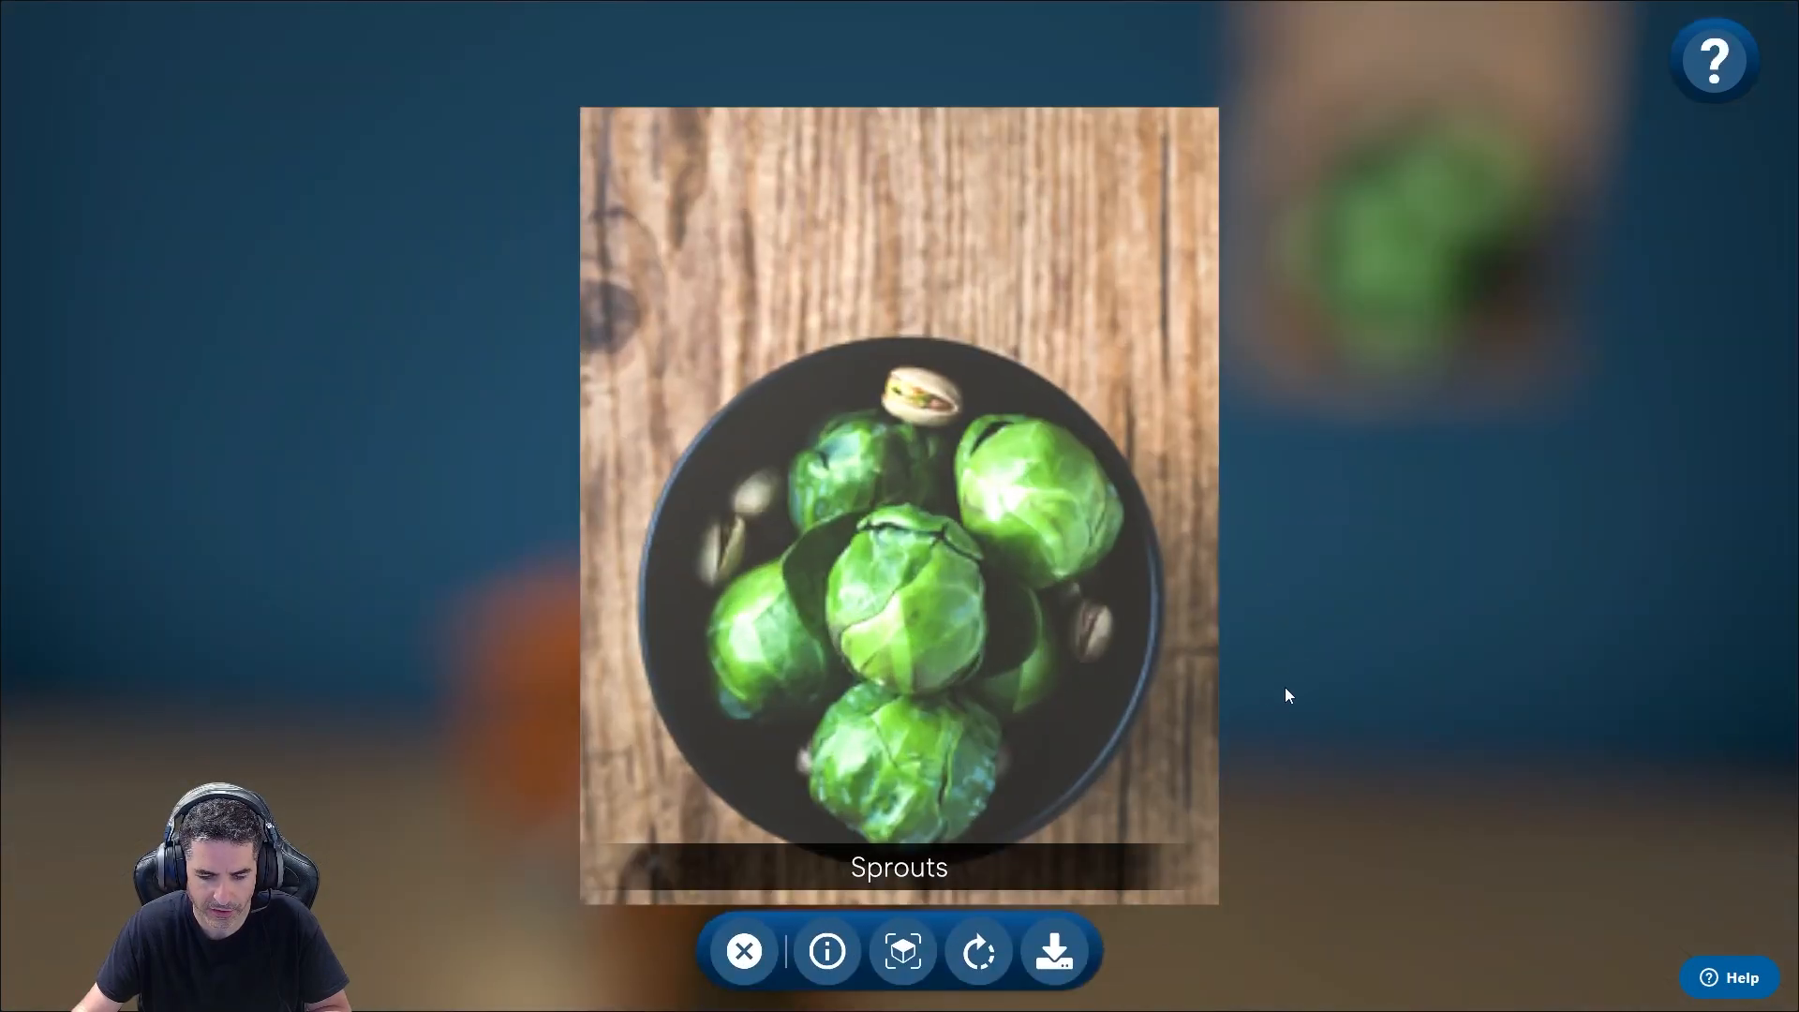
pyautogui.click(1261, 645)
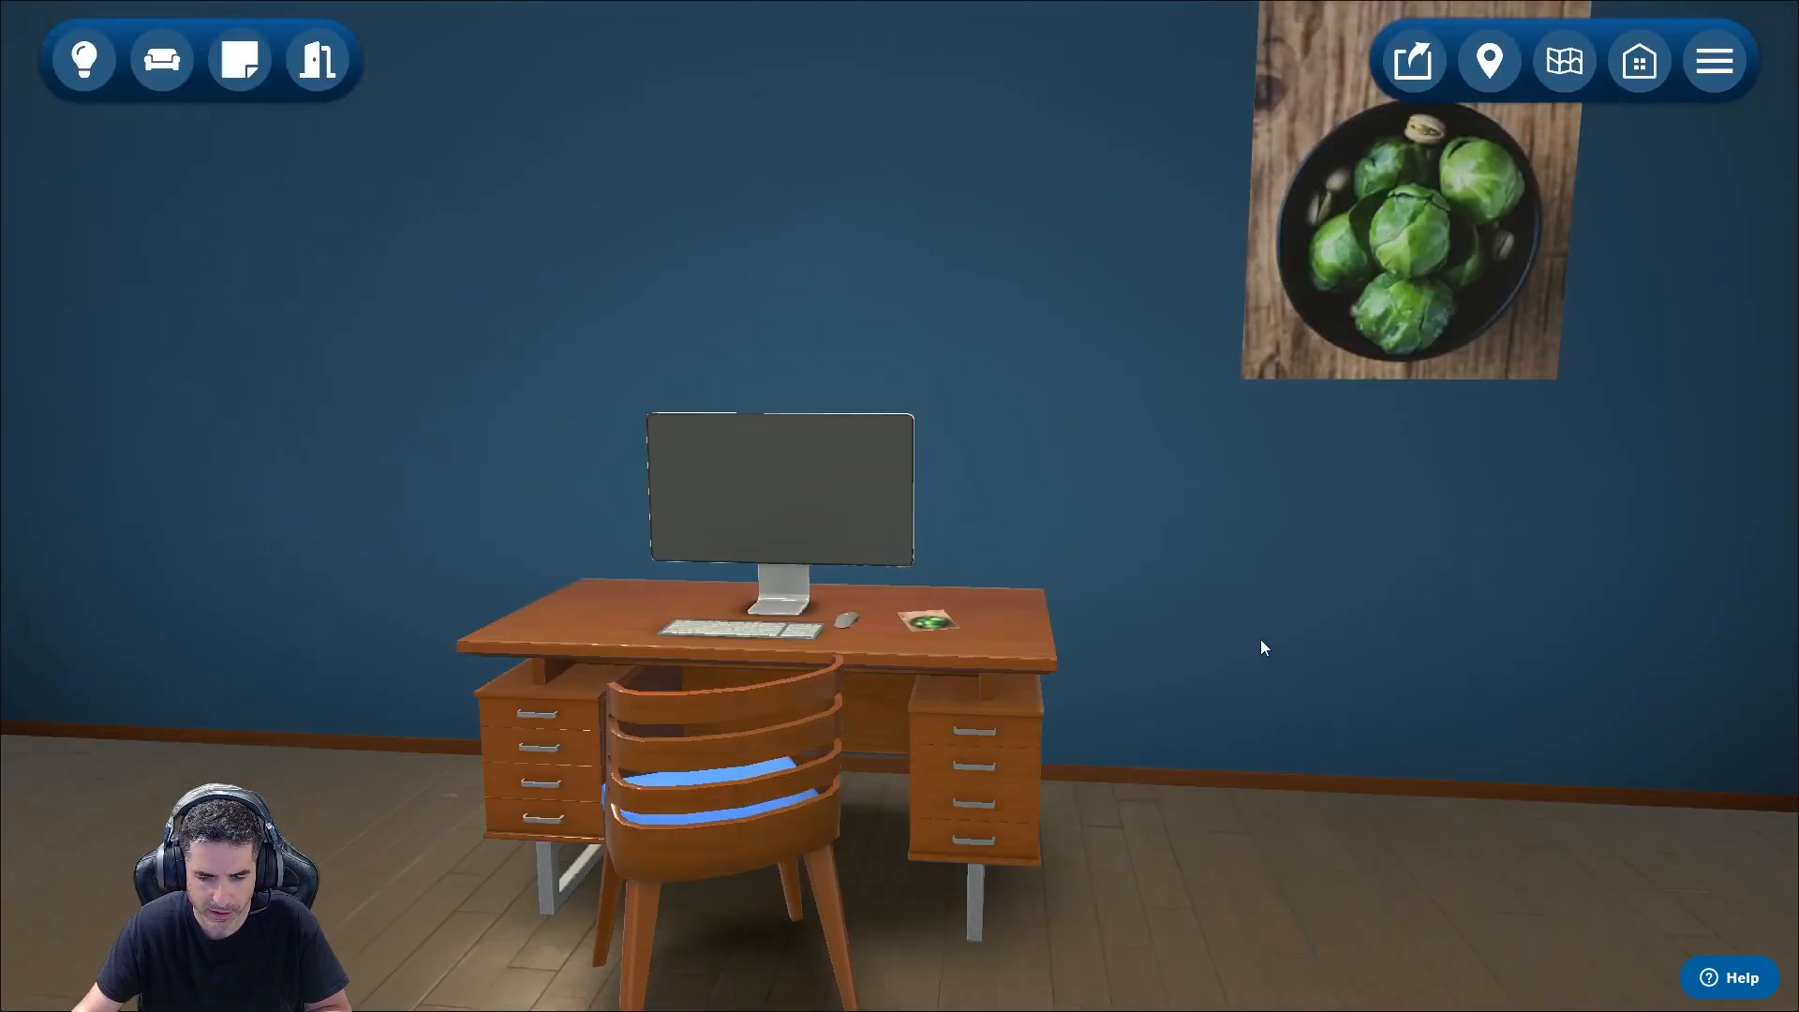
pyautogui.click(930, 623)
pyautogui.click(1316, 677)
pyautogui.moveTo(1172, 901); pyautogui.dragTo(1252, 835)
pyautogui.press('s')
pyautogui.press('a')
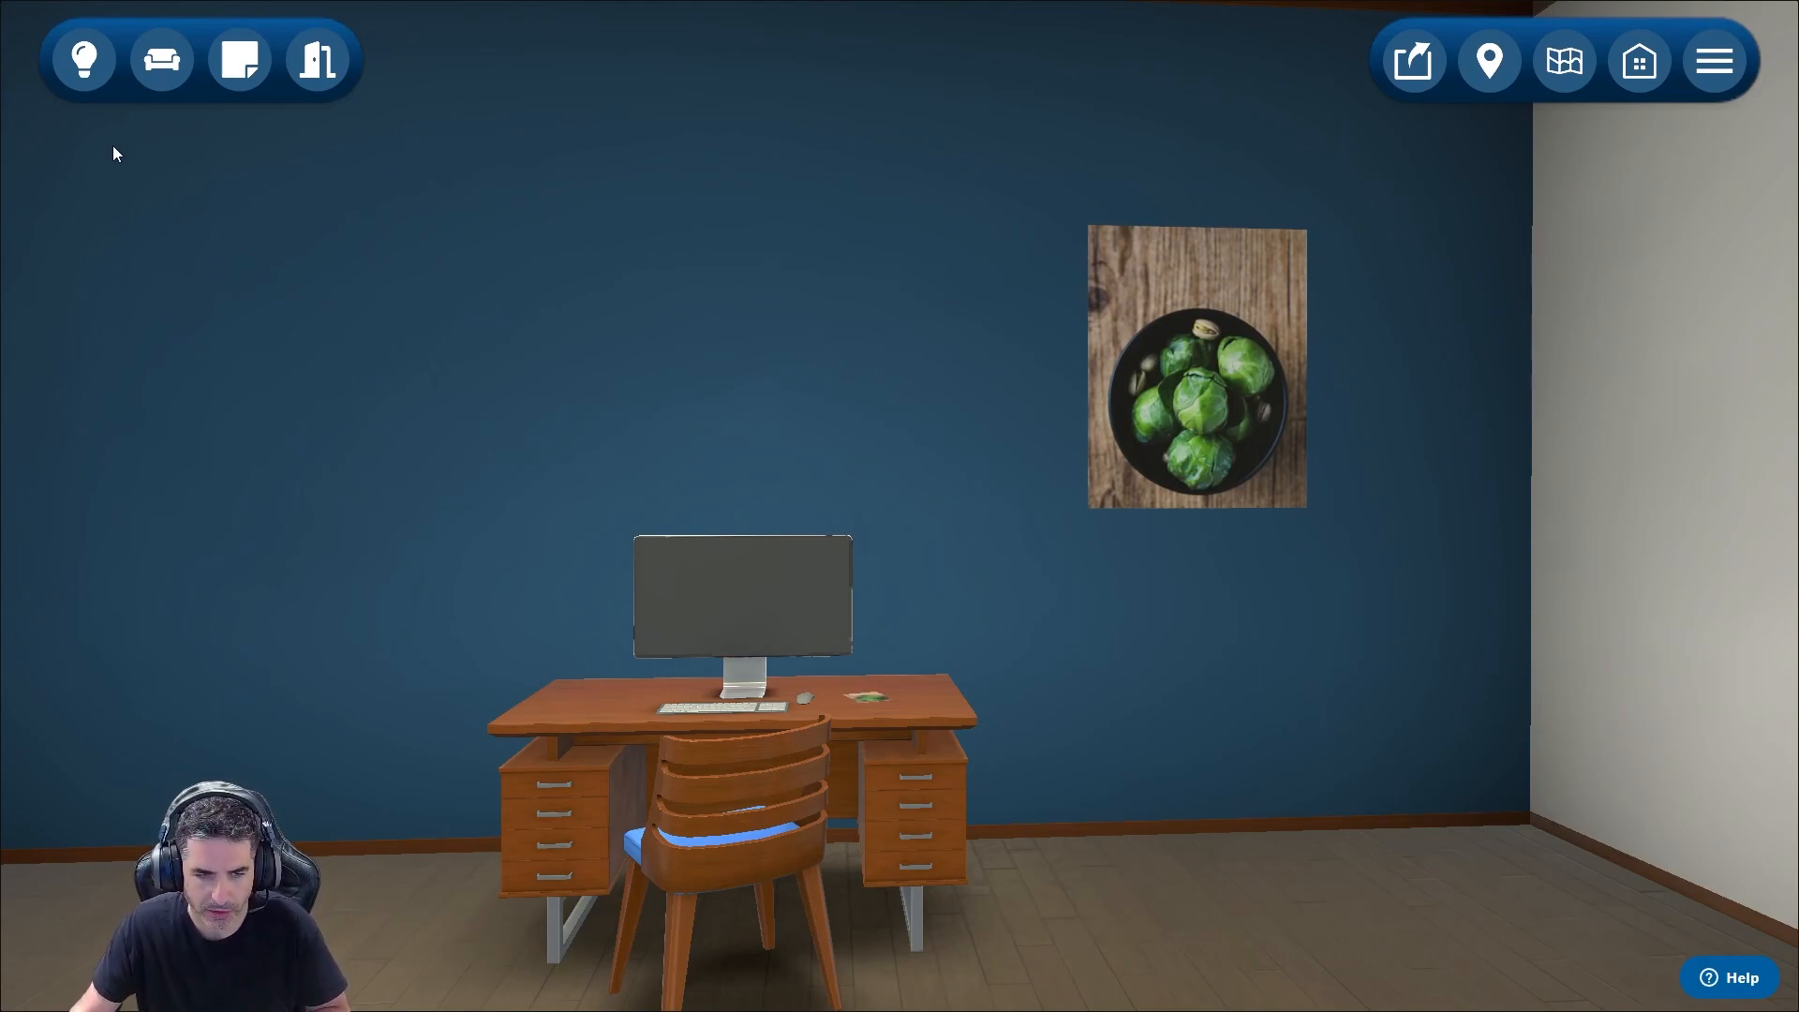
# Scale the monitor up to 1.45 and slide it toward the desk's left end.
pyautogui.click(575, 722)
pyautogui.click(677, 784)
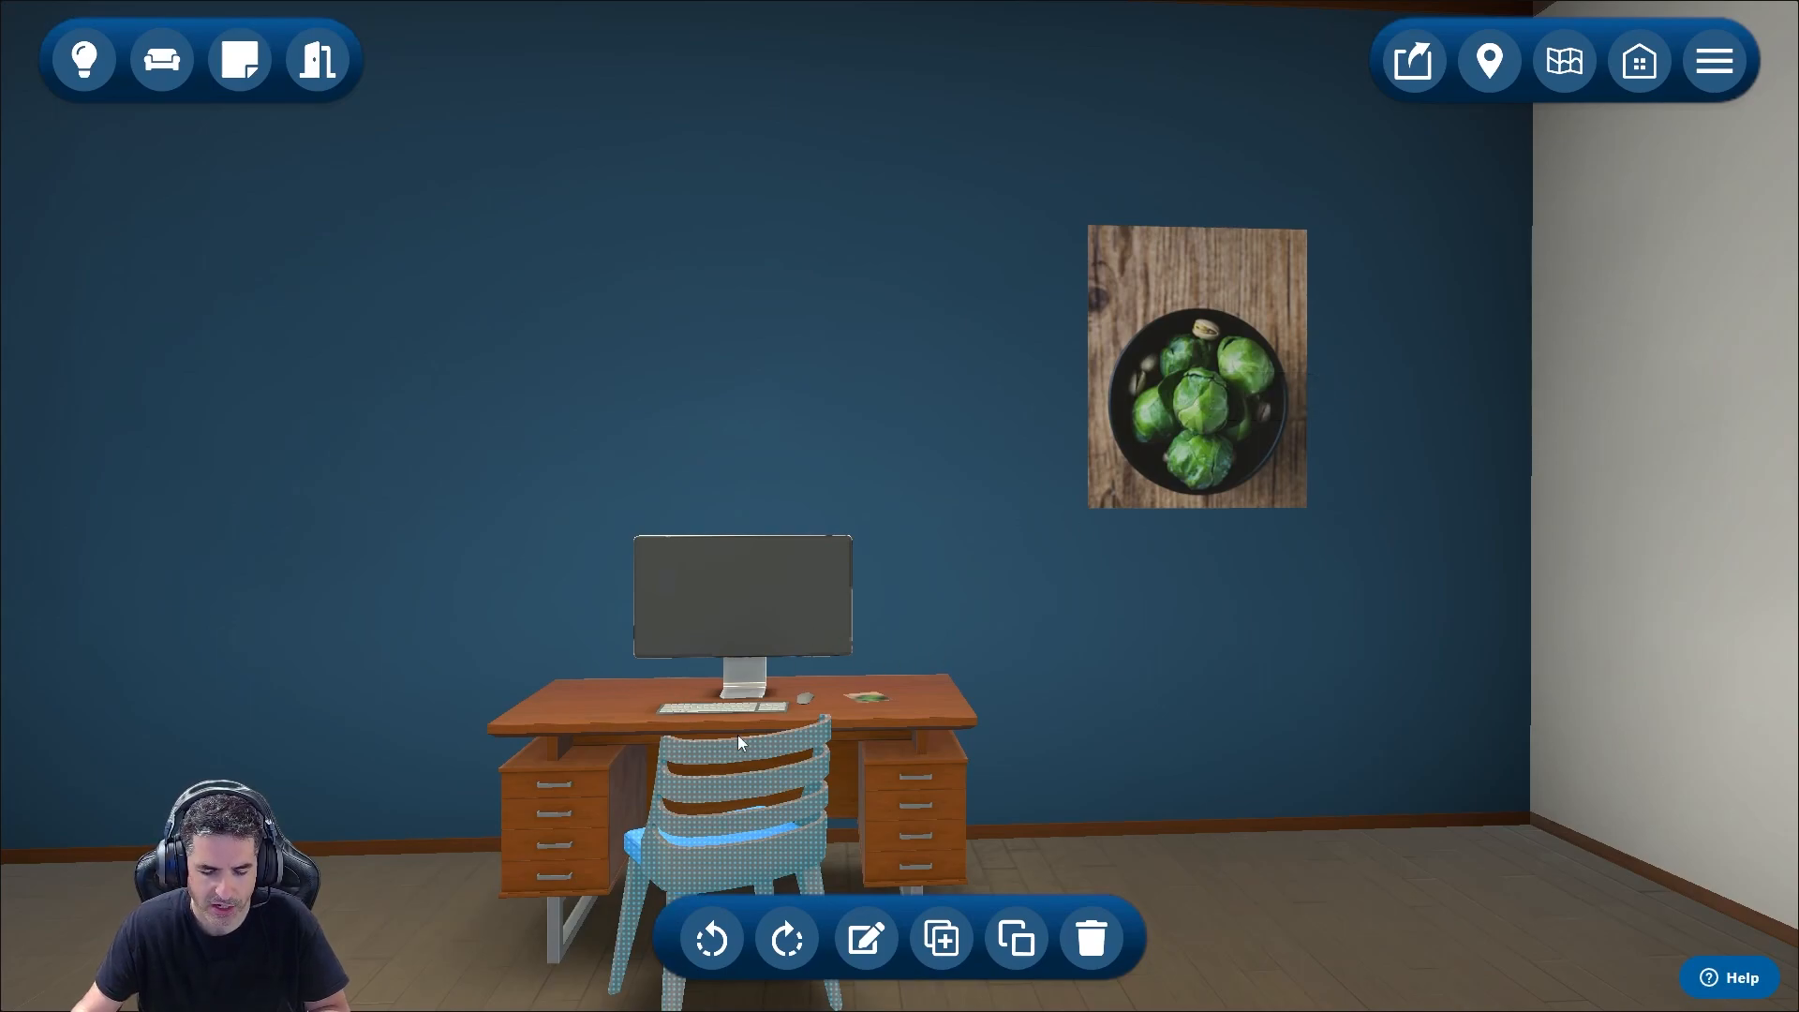
pyautogui.click(682, 621)
pyautogui.moveTo(627, 945); pyautogui.dragTo(695, 947)
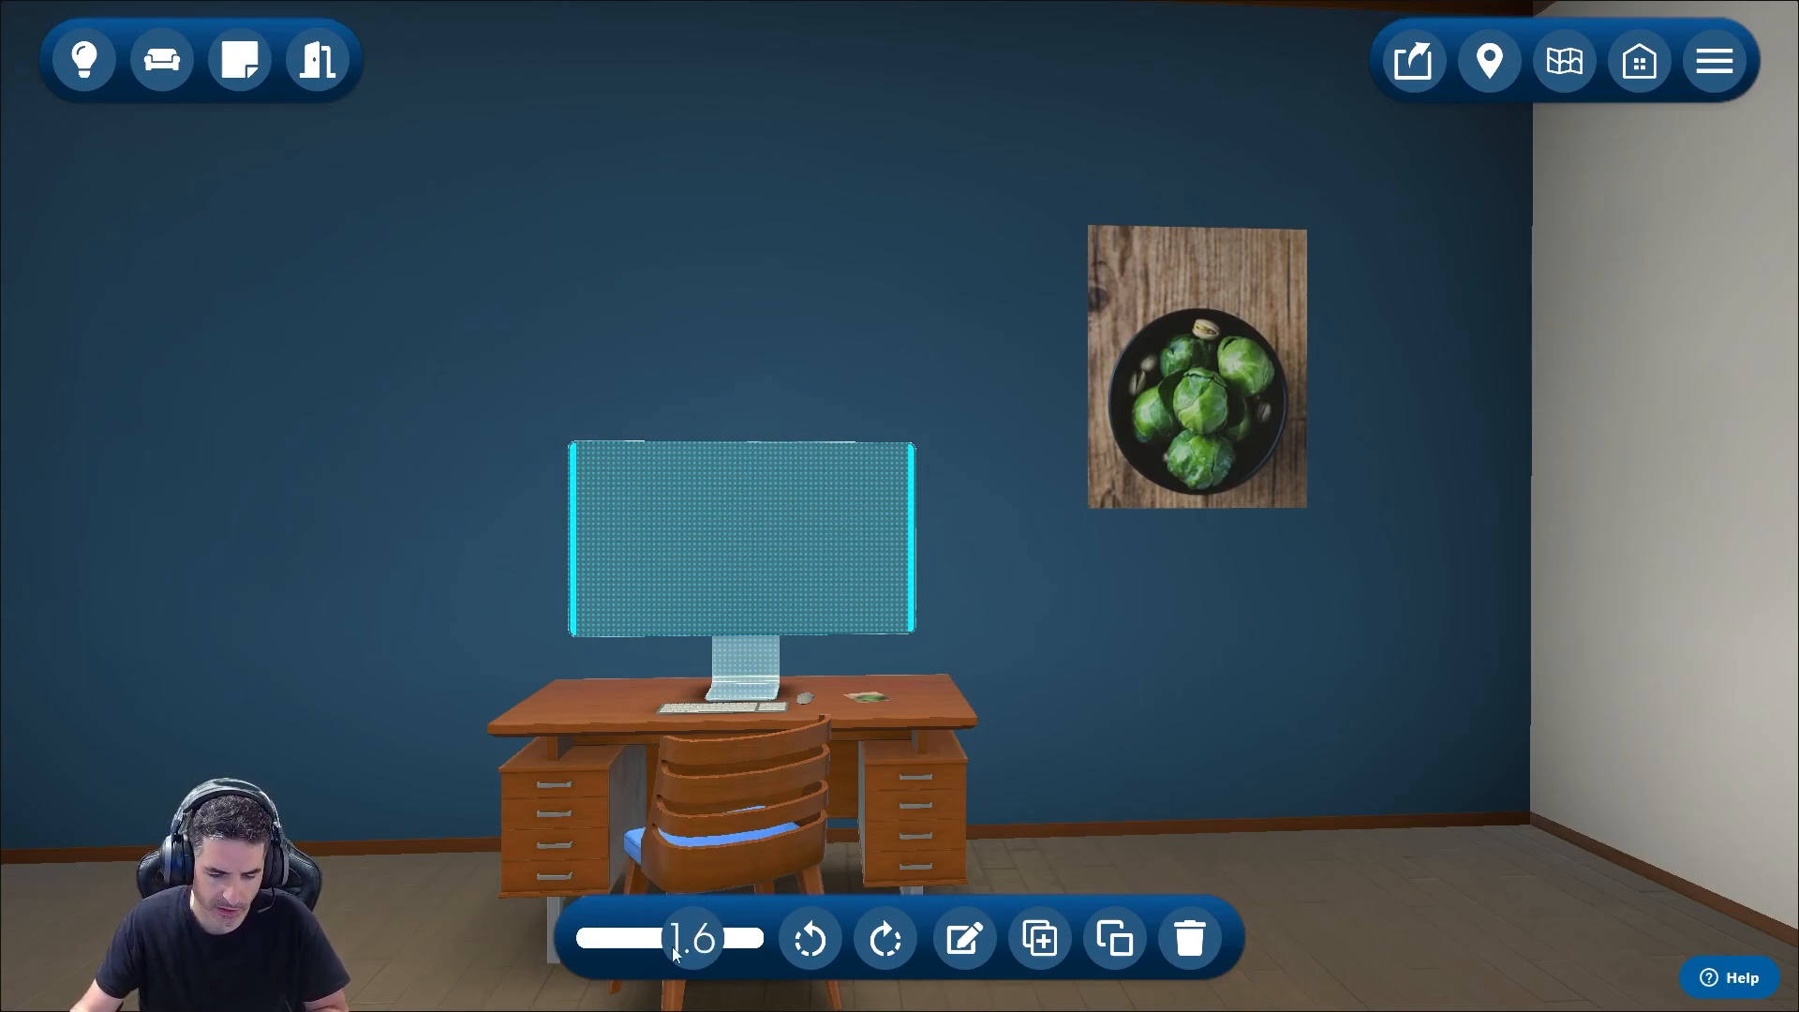
pyautogui.moveTo(703, 946)
pyautogui.mouseDown()
pyautogui.moveTo(643, 937)
pyautogui.moveTo(698, 942)
pyautogui.mouseUp()
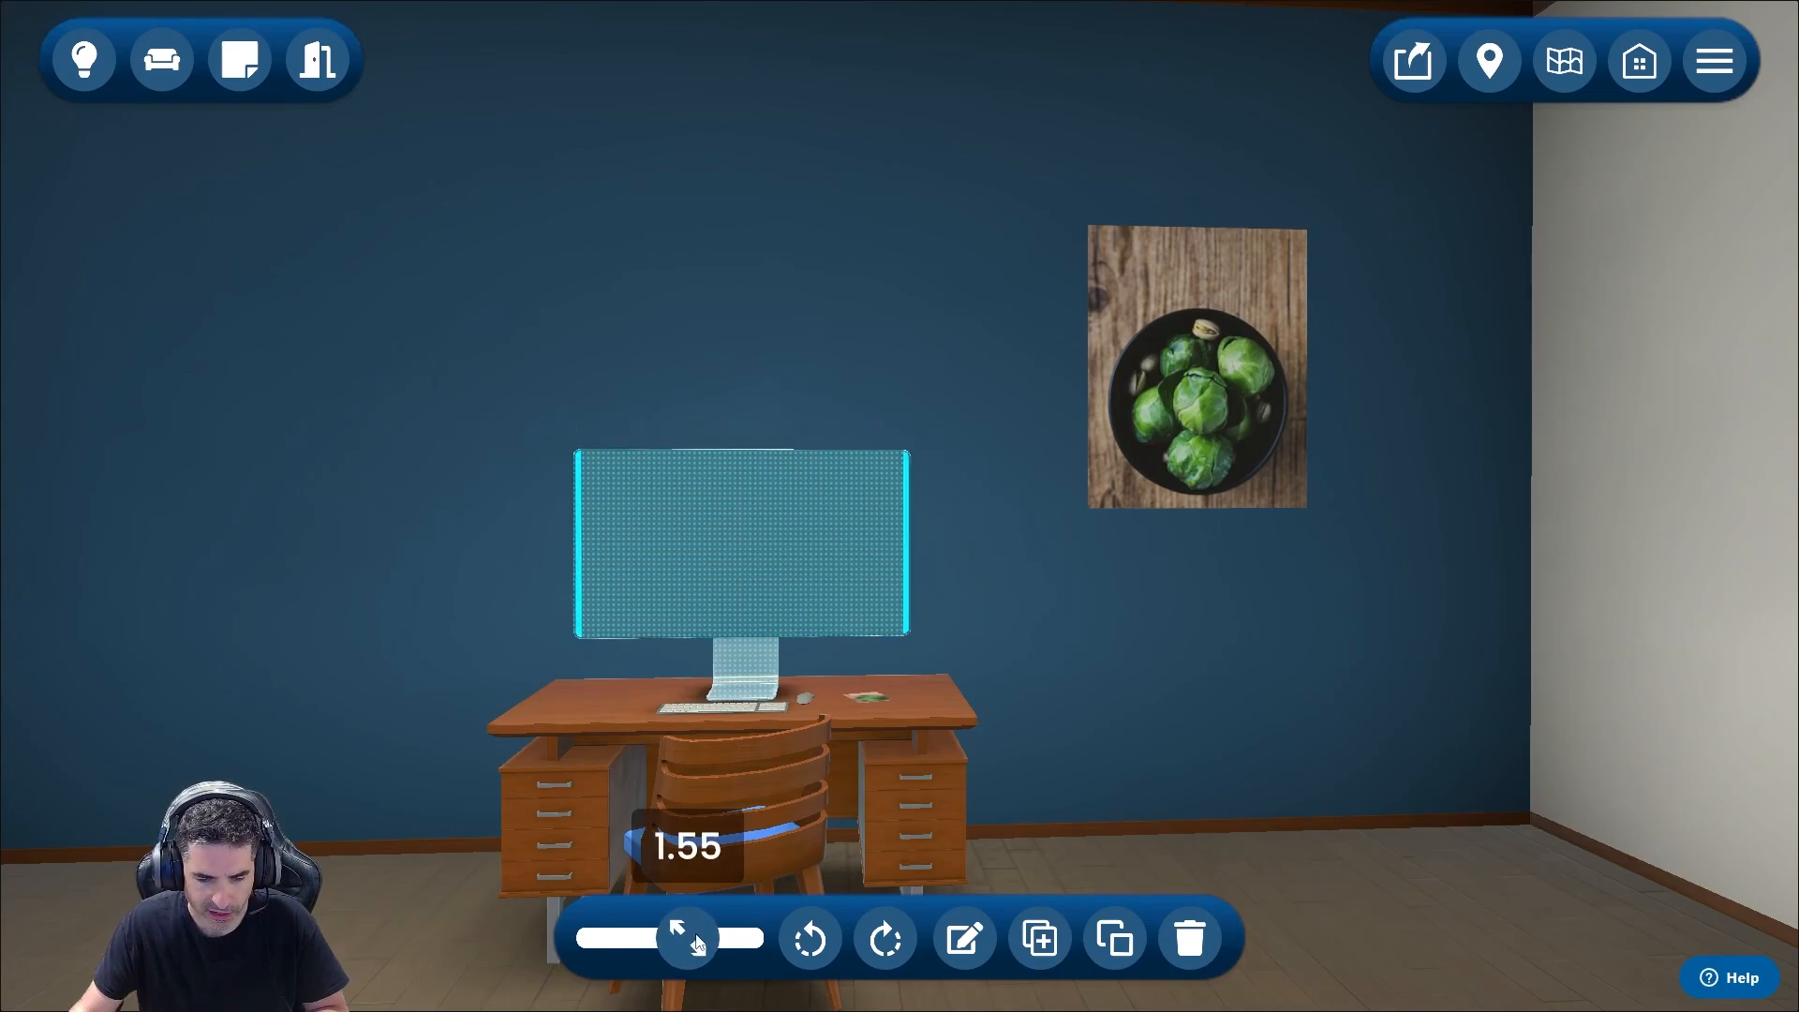
pyautogui.moveTo(748, 680); pyautogui.dragTo(607, 677)
pyautogui.moveTo(693, 953); pyautogui.dragTo(670, 937)
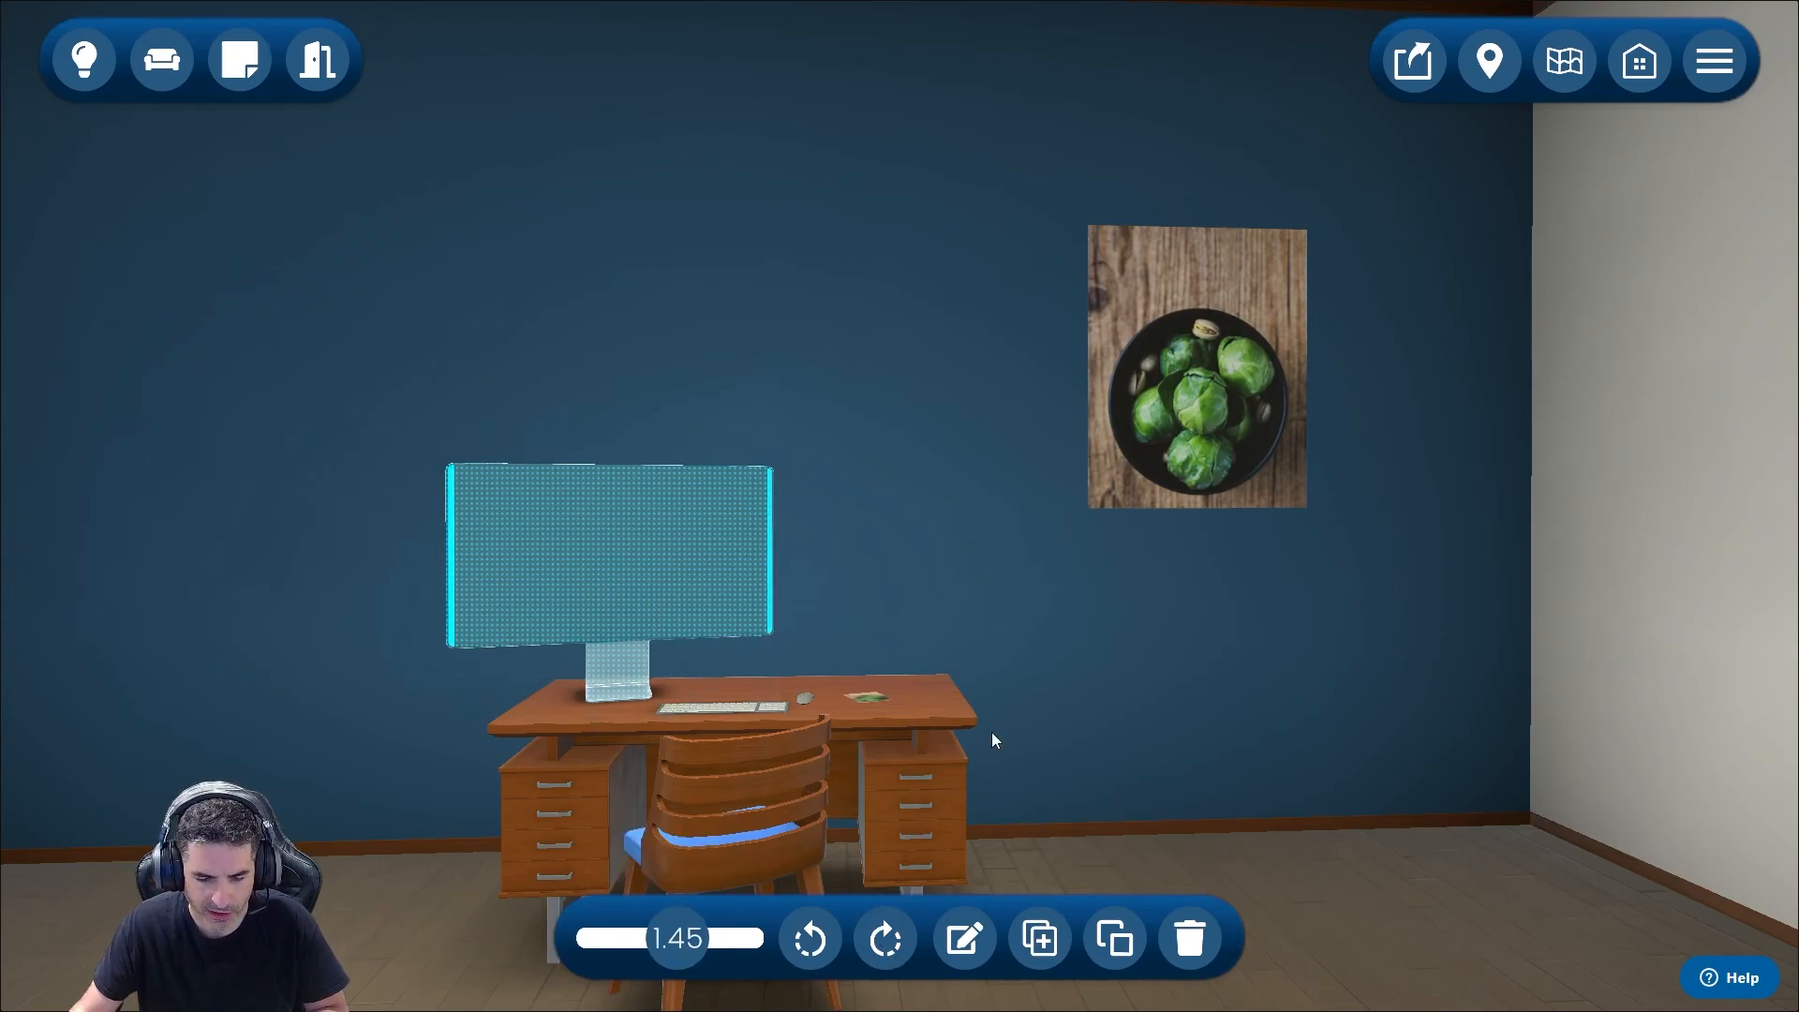
pyautogui.click(1110, 881)
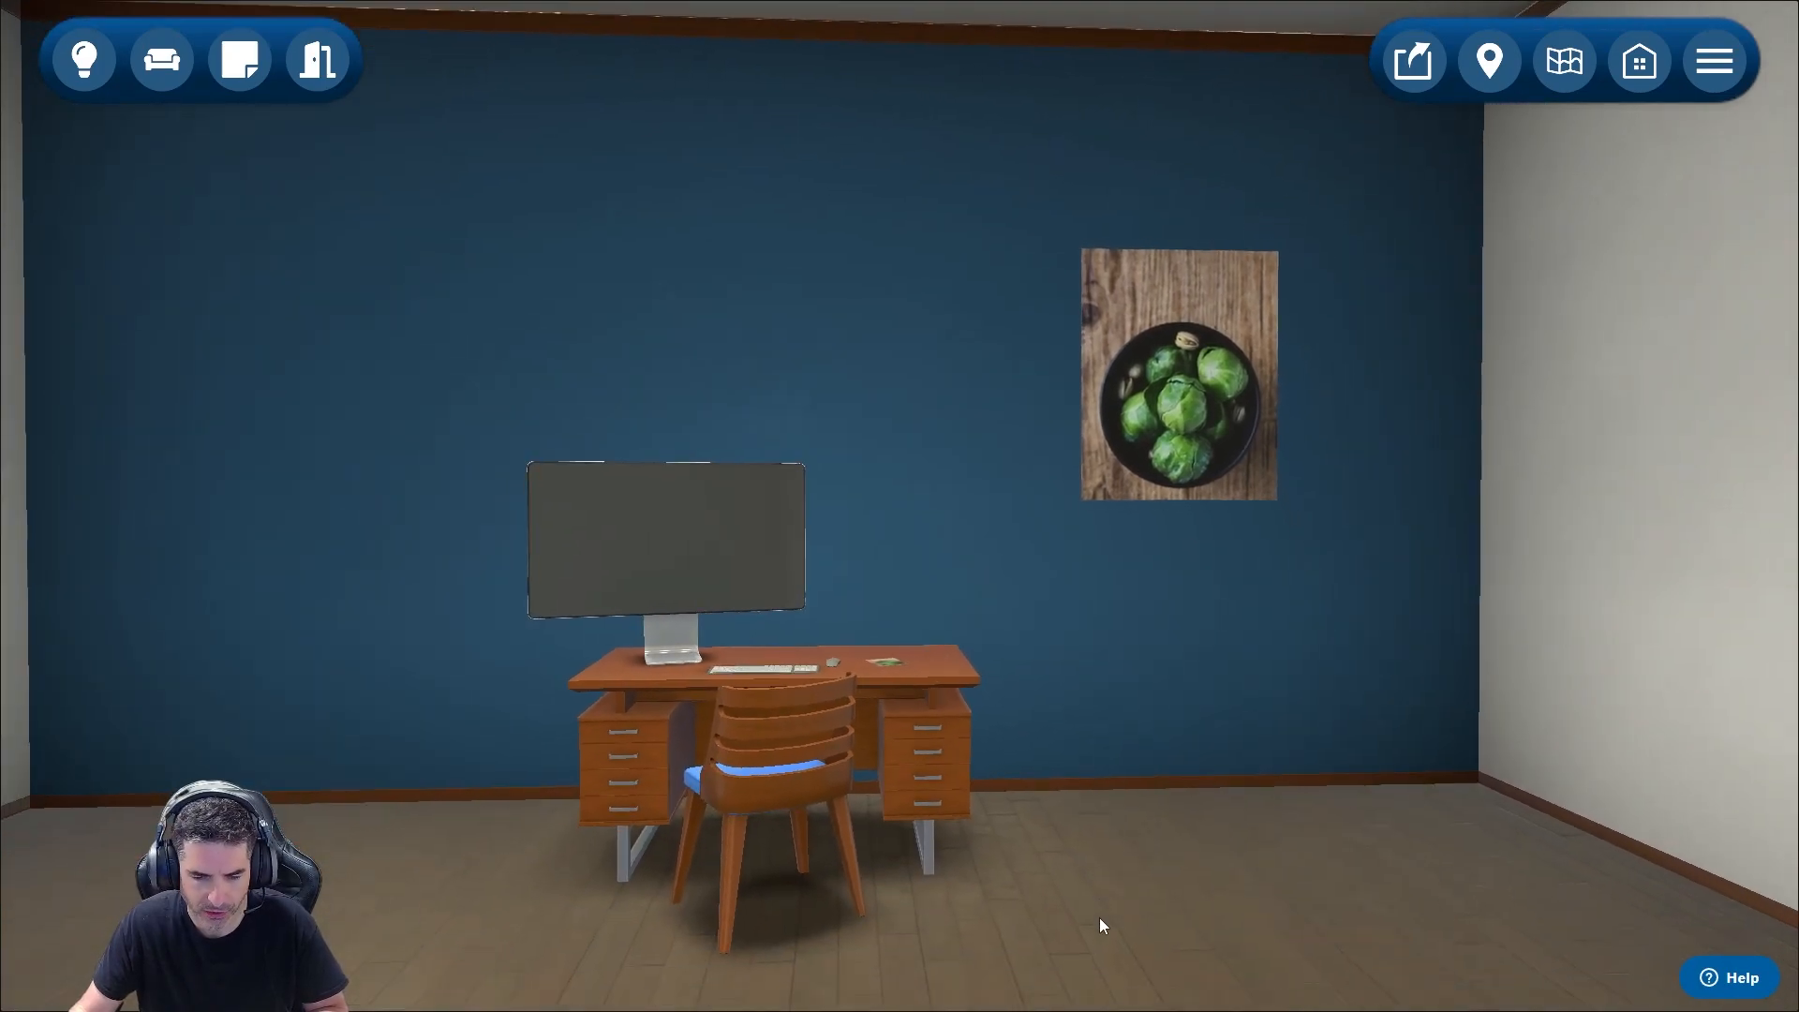
pyautogui.click(907, 735)
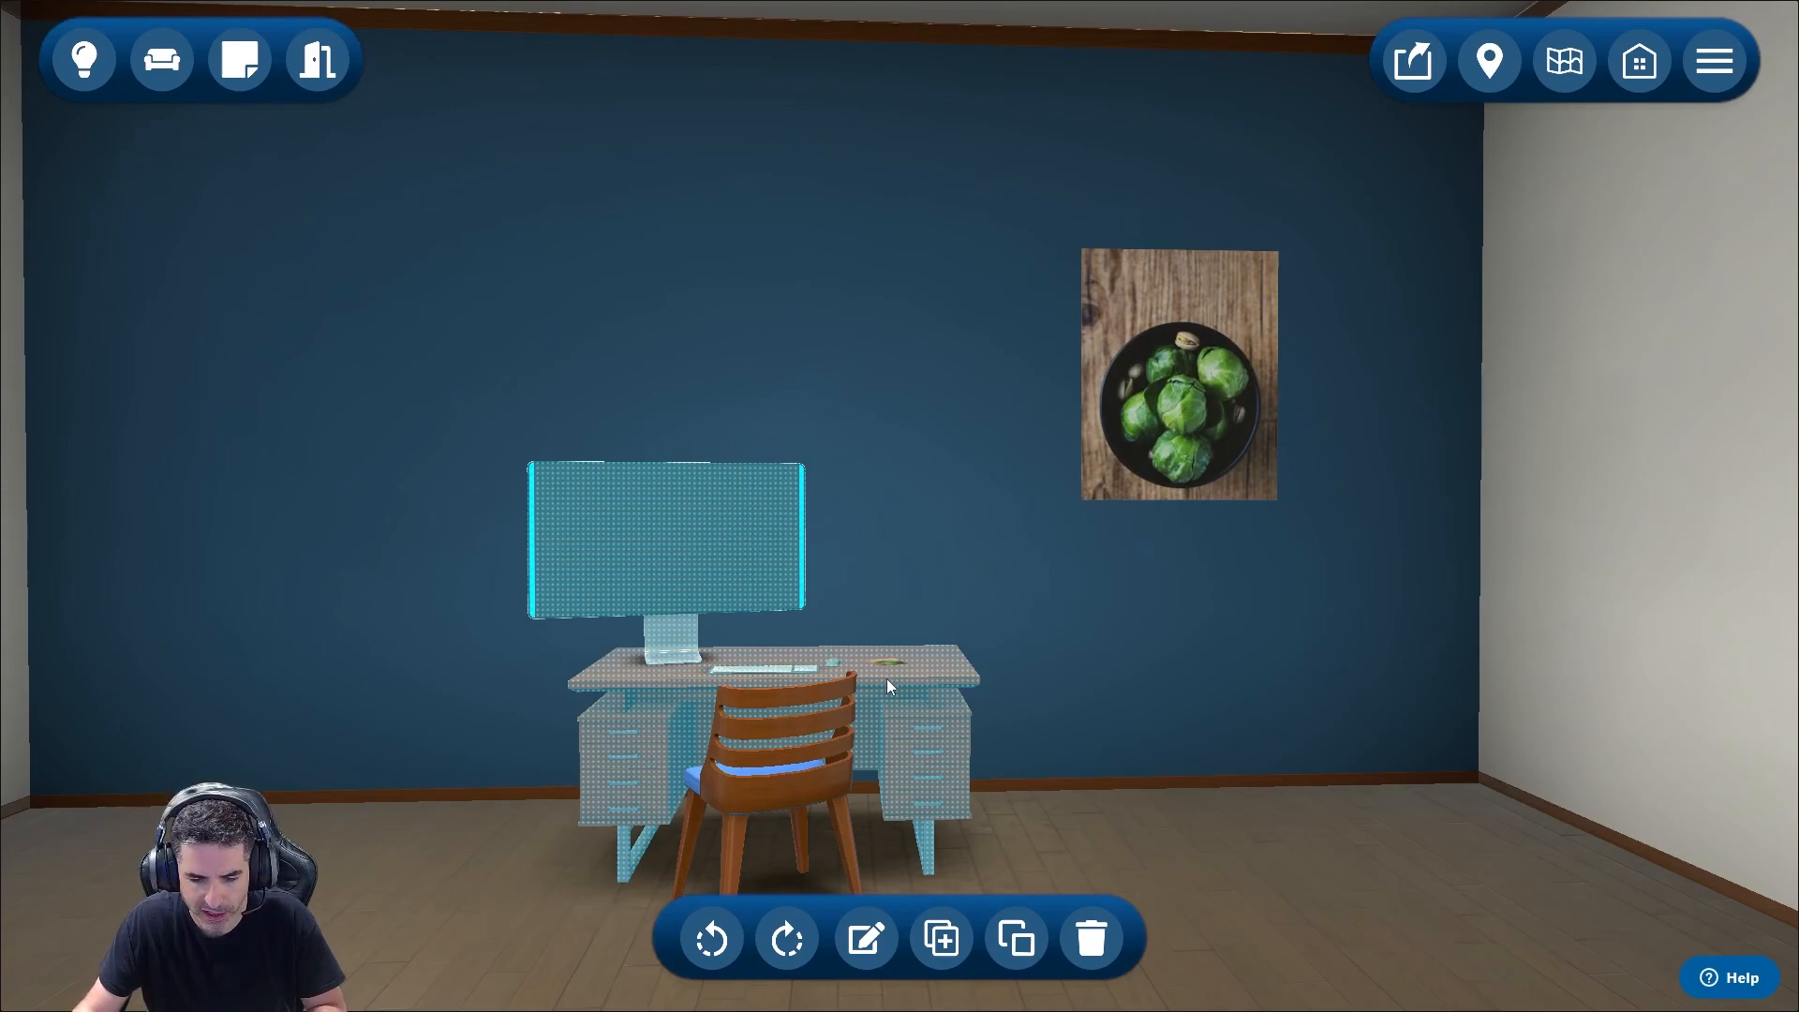
# Duplicate the desk set and place the copy to the right of the original.
pyautogui.click(945, 941)
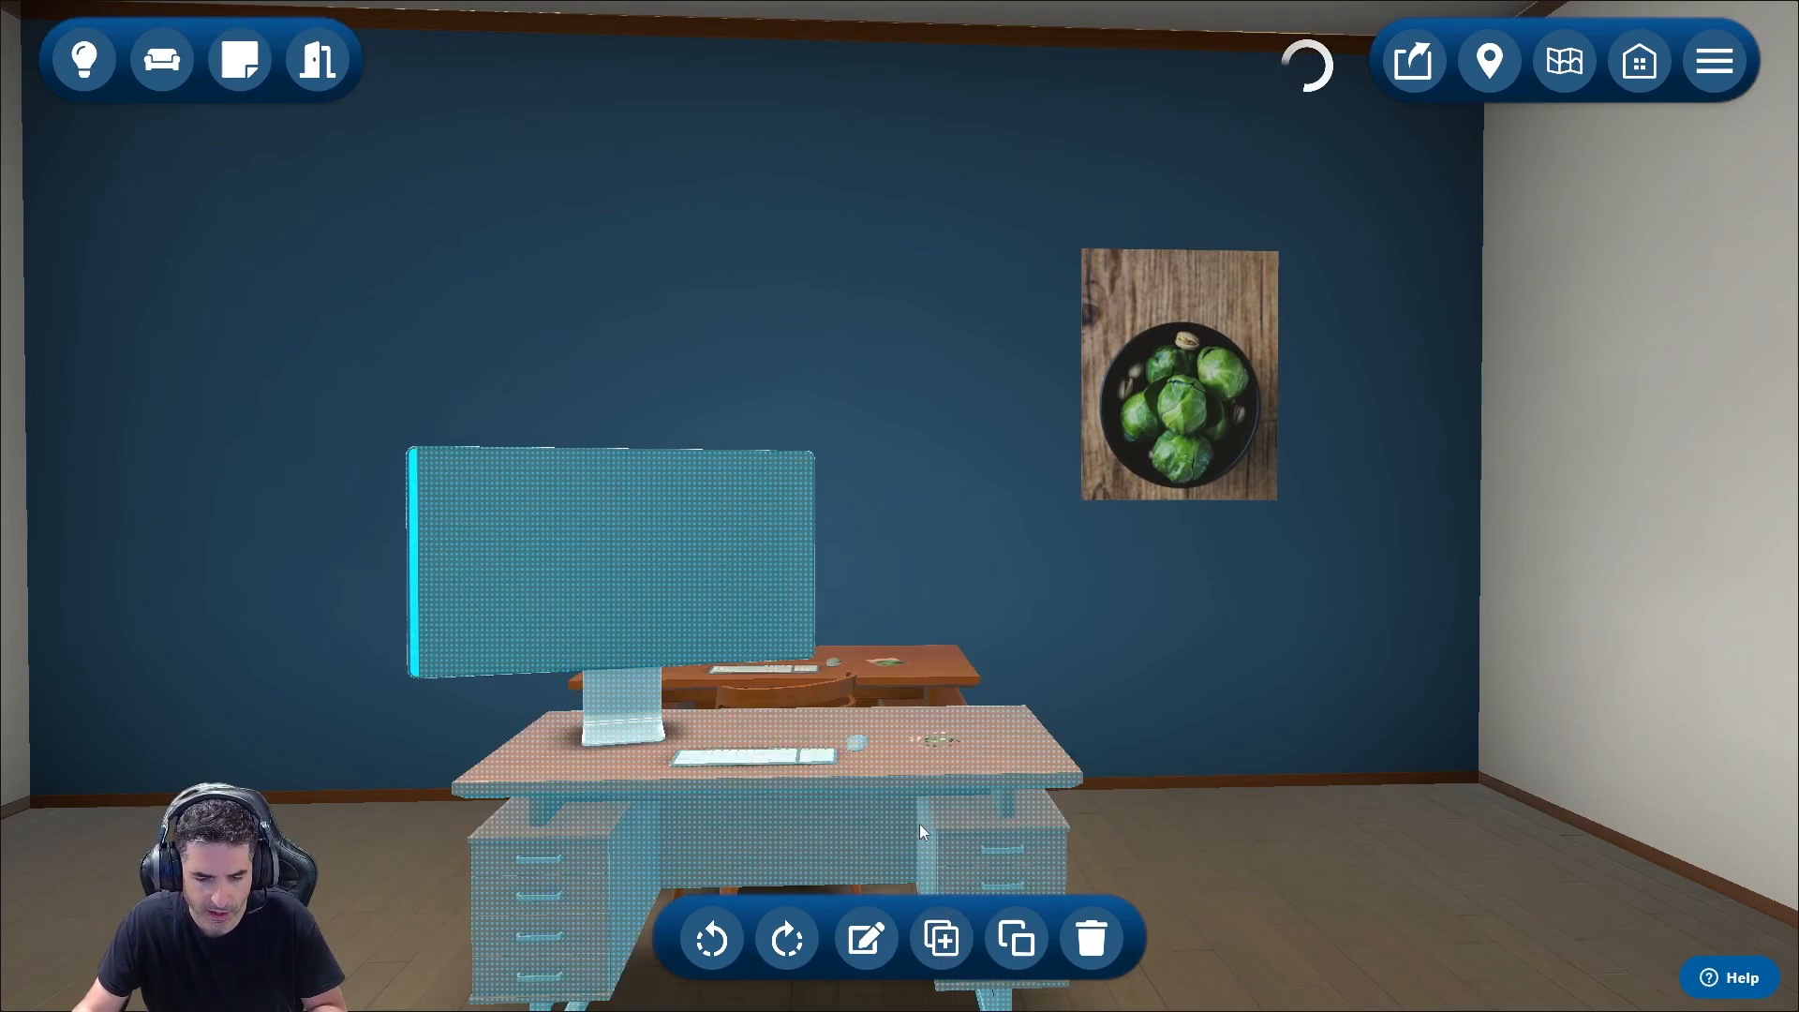
pyautogui.moveTo(768, 796); pyautogui.dragTo(1257, 626)
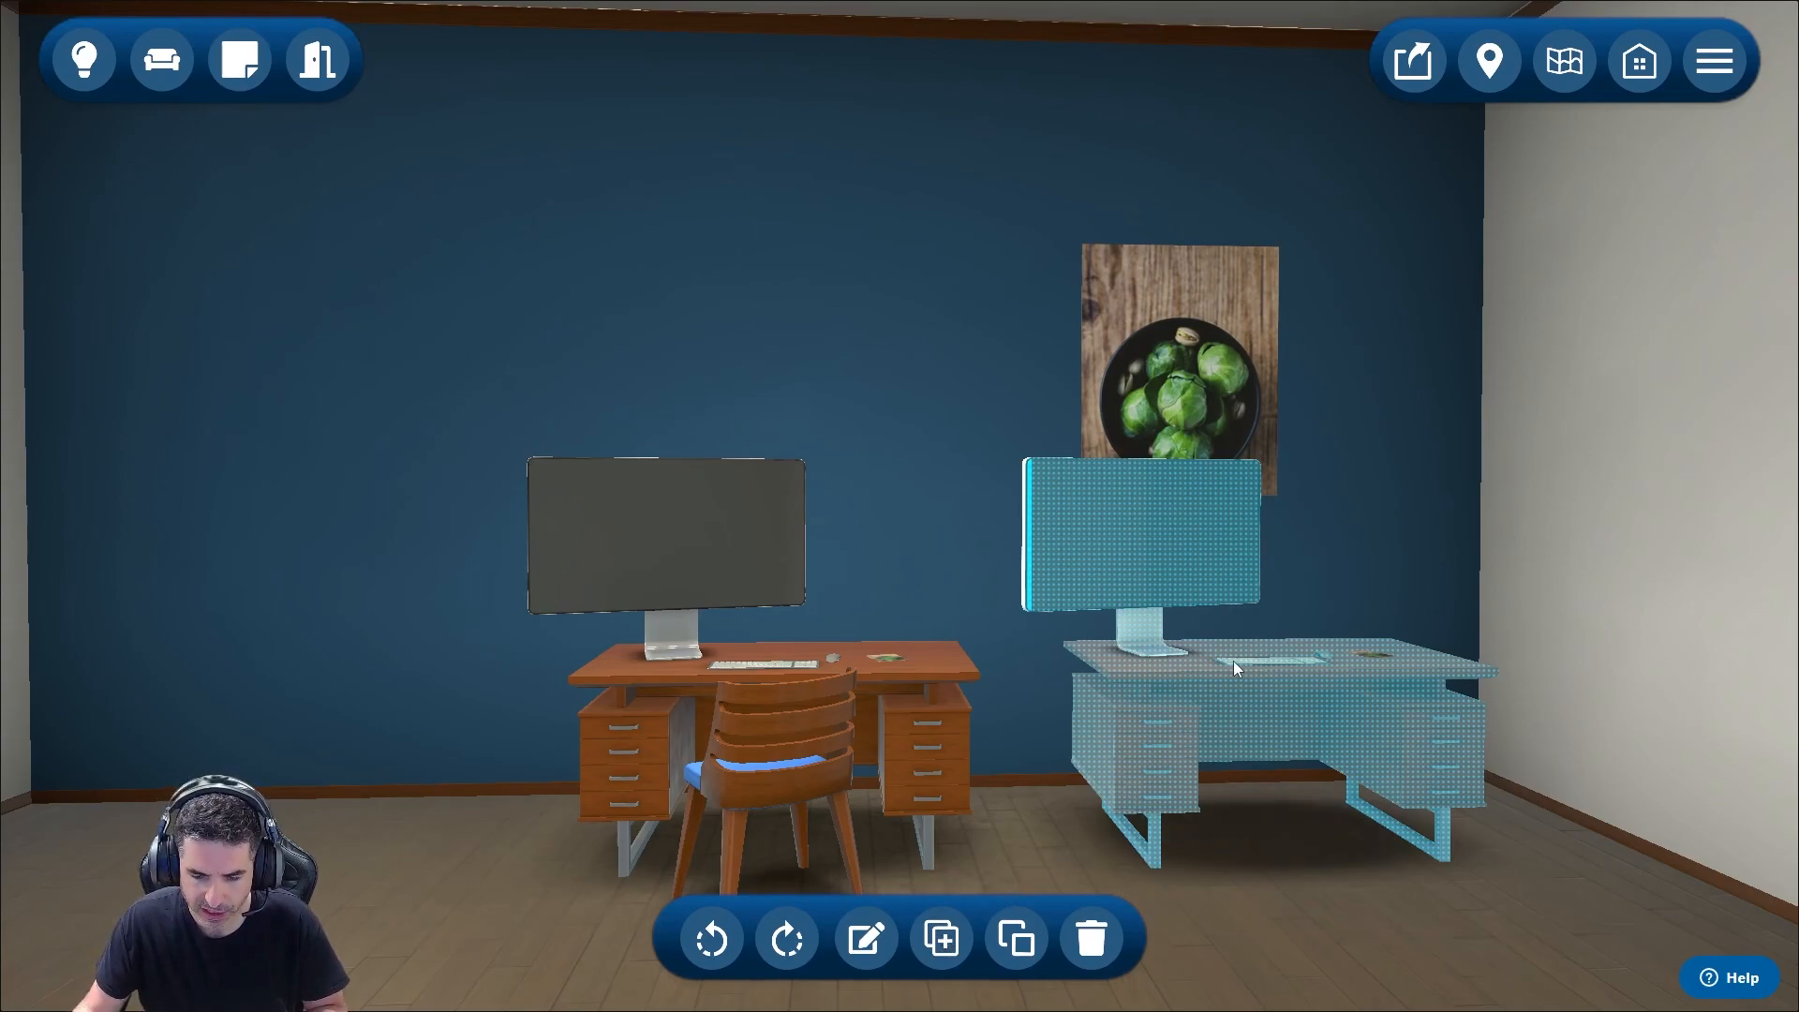
pyautogui.click(1303, 880)
# On the right desk, shrink the monitor to 1.2, slide the keyboard left and nudge the green item forward.
pyautogui.click(1177, 586)
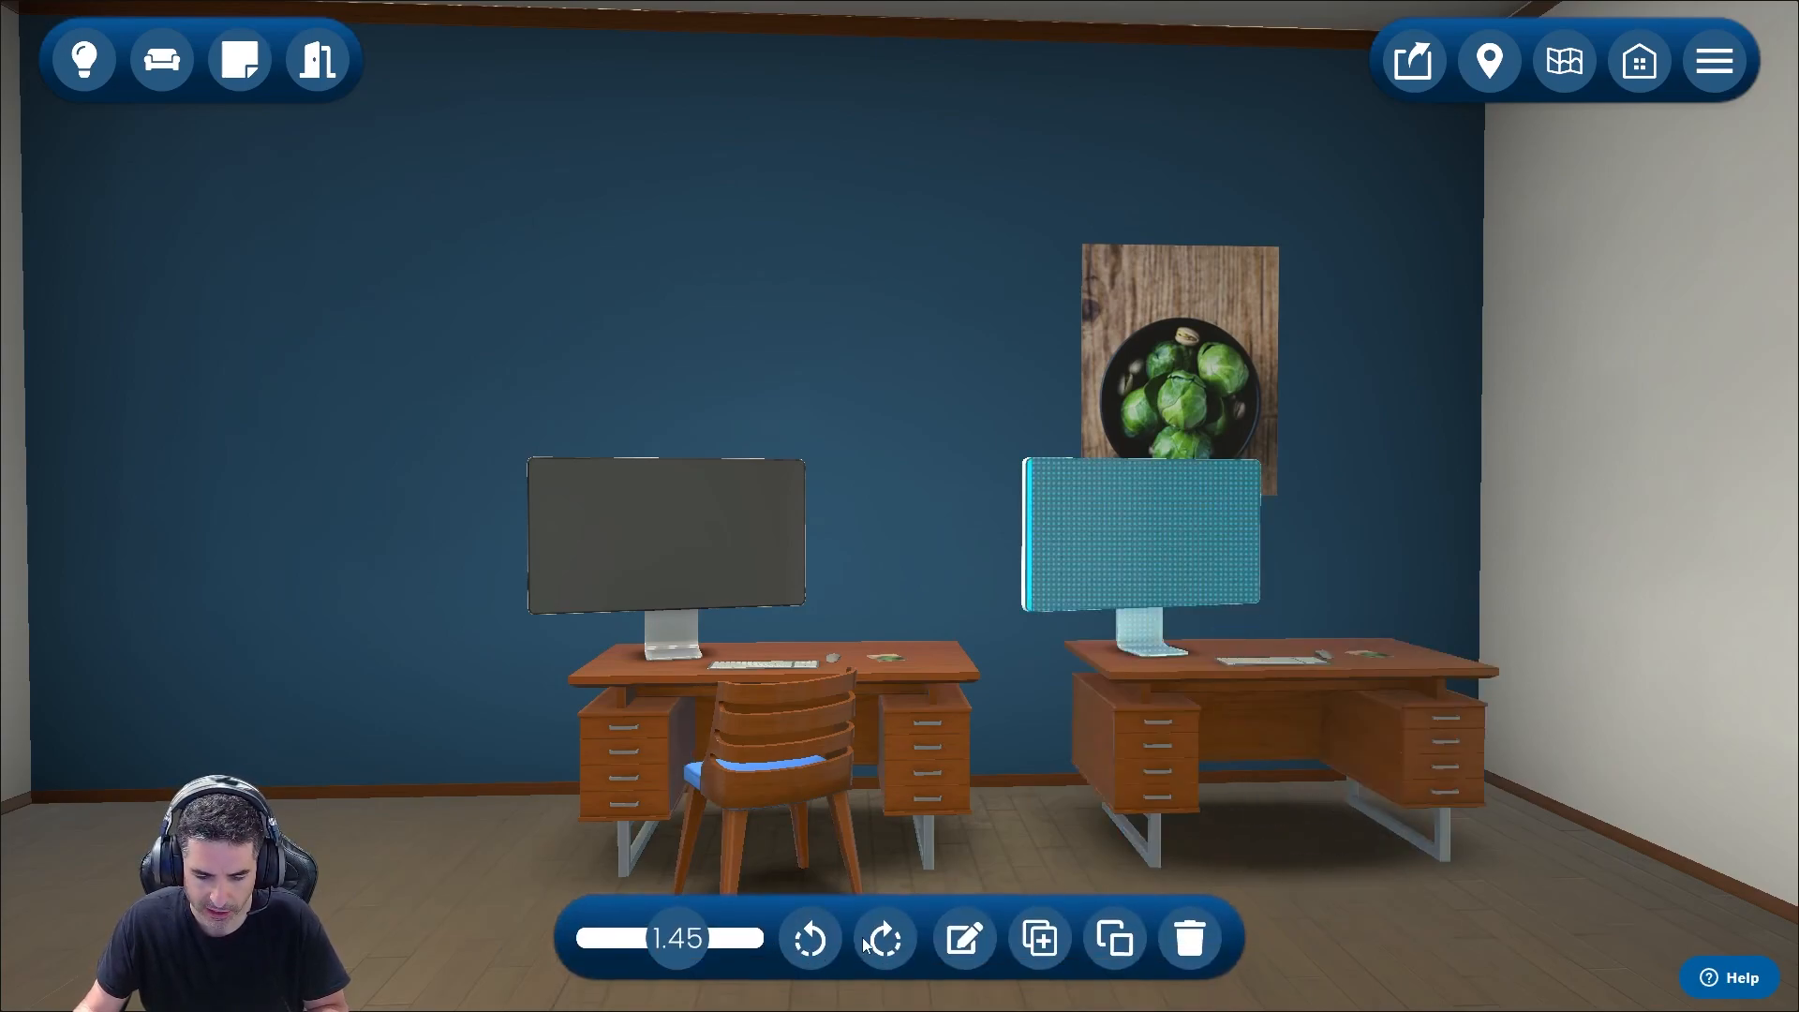
pyautogui.moveTo(669, 937); pyautogui.dragTo(628, 933)
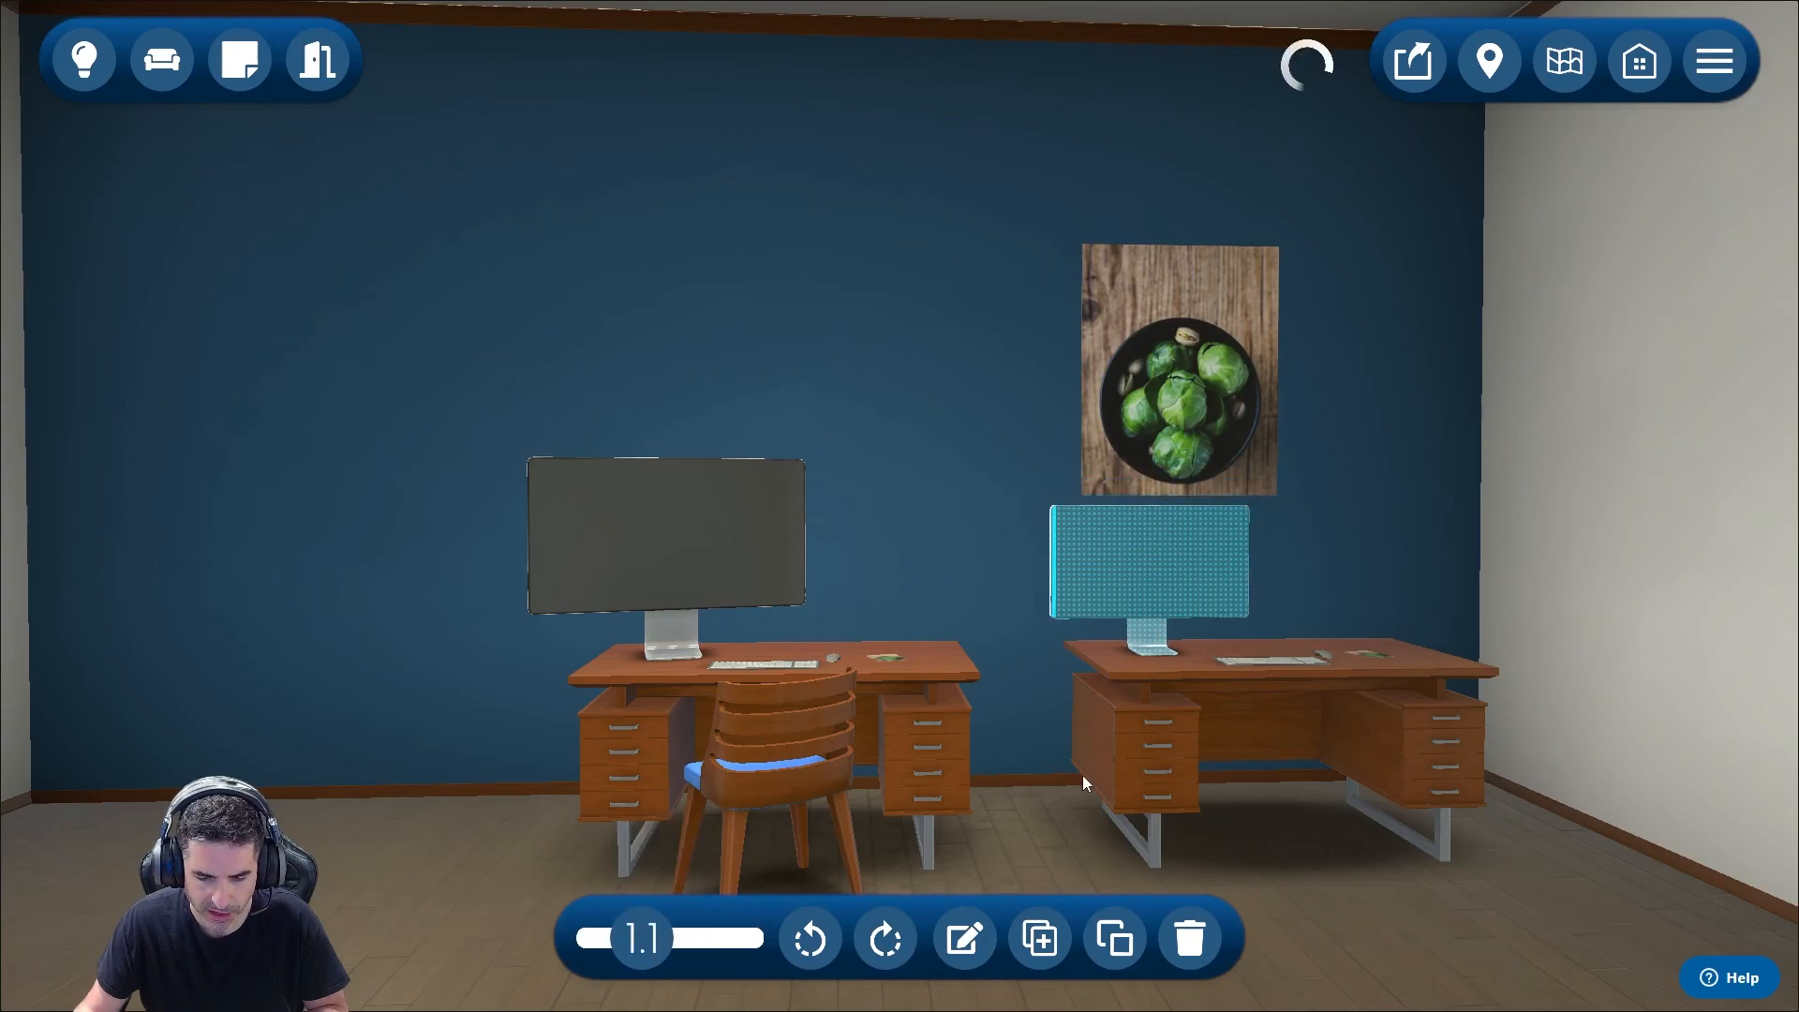
pyautogui.click(1280, 661)
pyautogui.moveTo(1251, 657); pyautogui.dragTo(1224, 657)
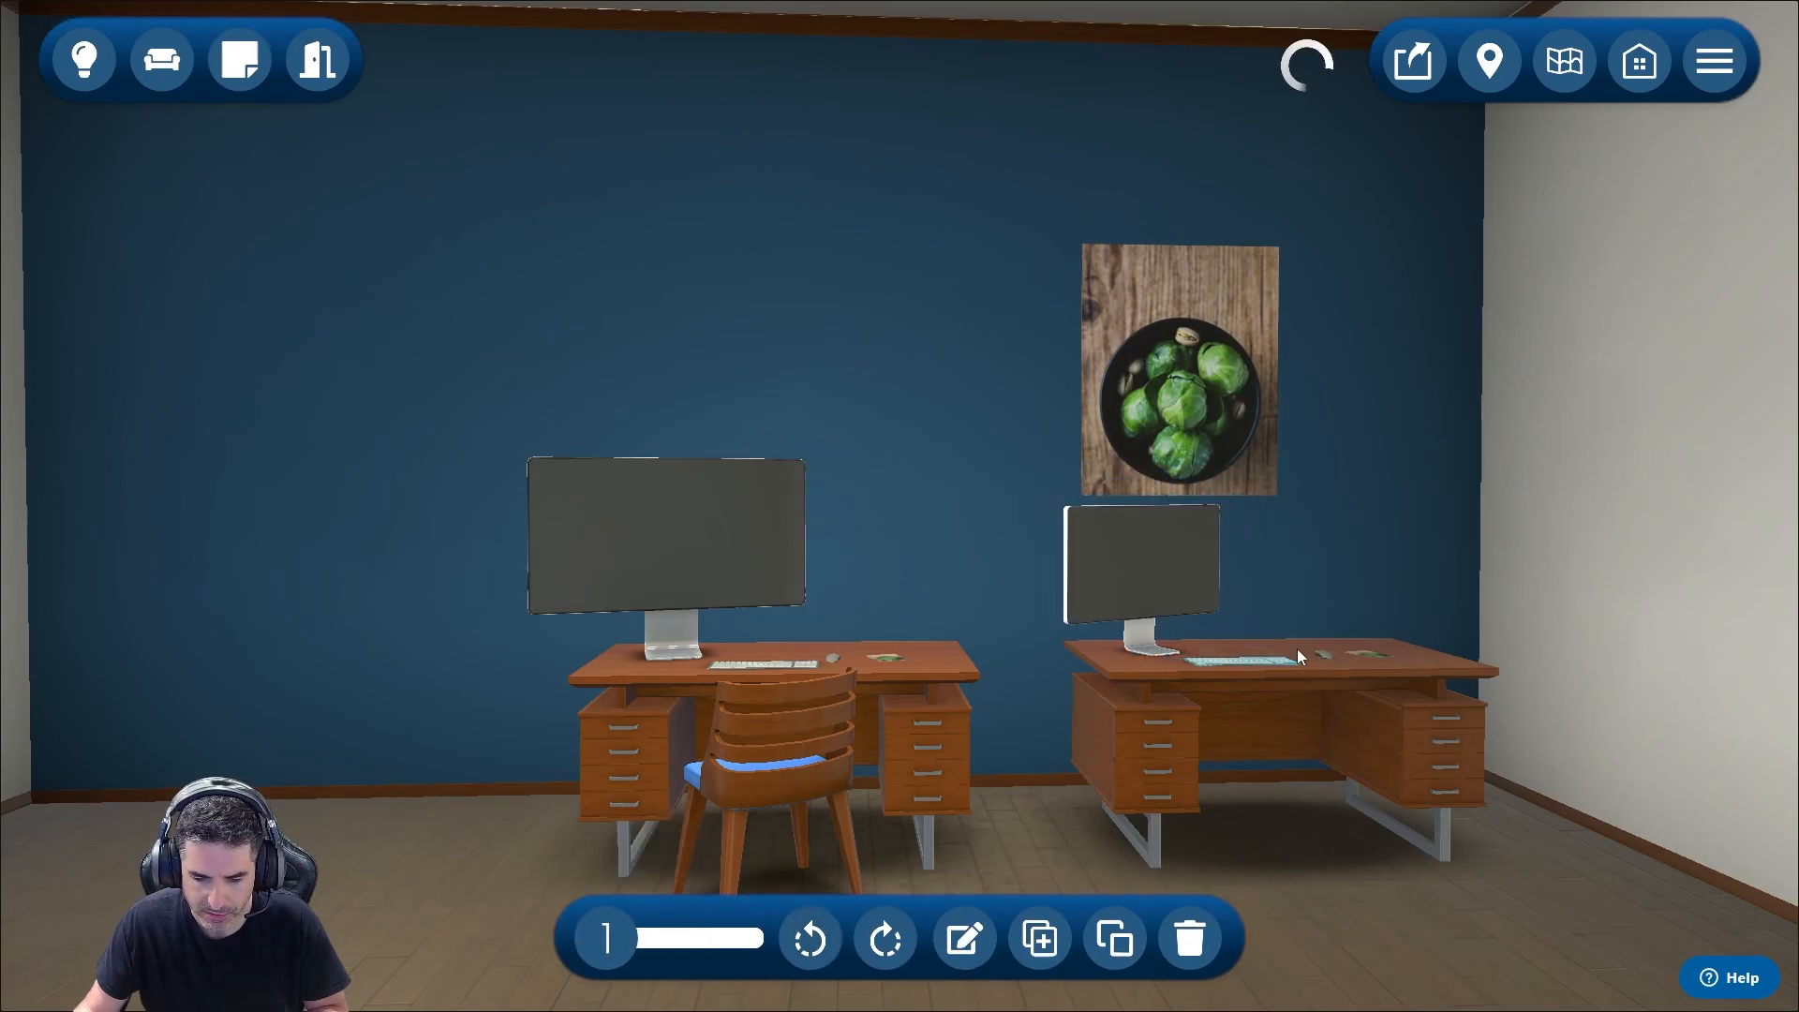
pyautogui.click(1359, 653)
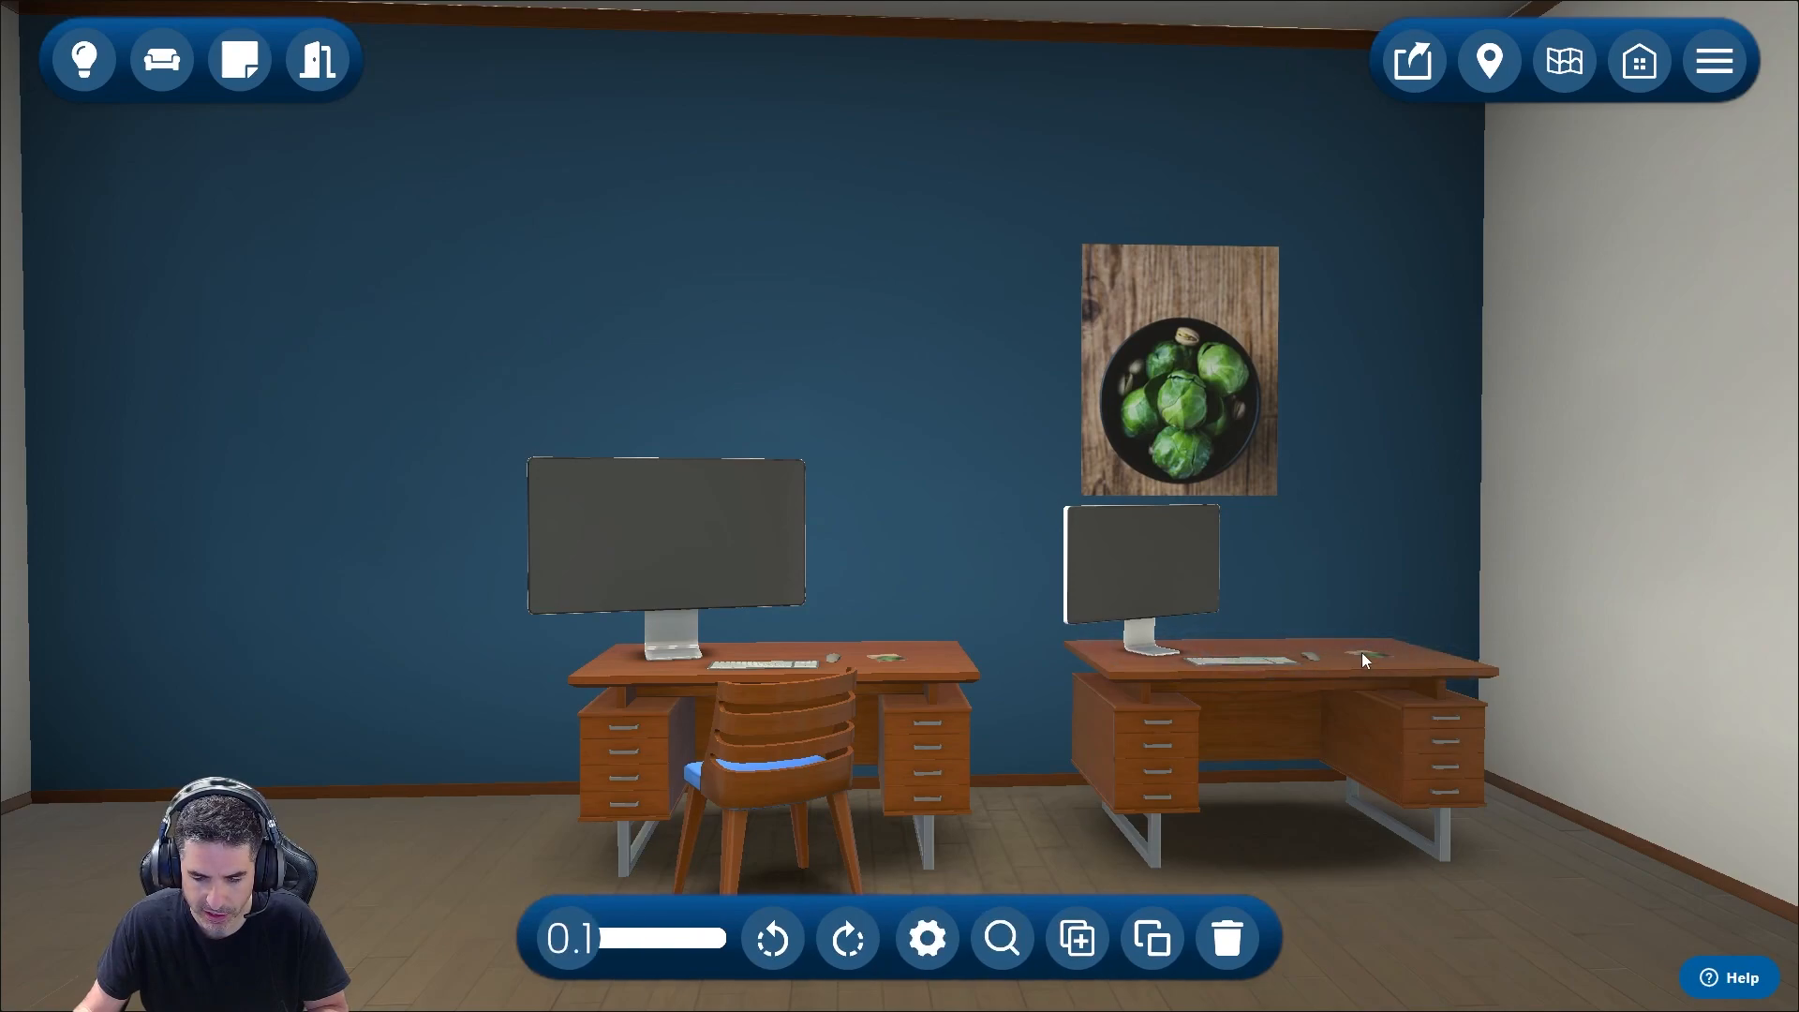
pyautogui.moveTo(1360, 653); pyautogui.dragTo(1364, 664)
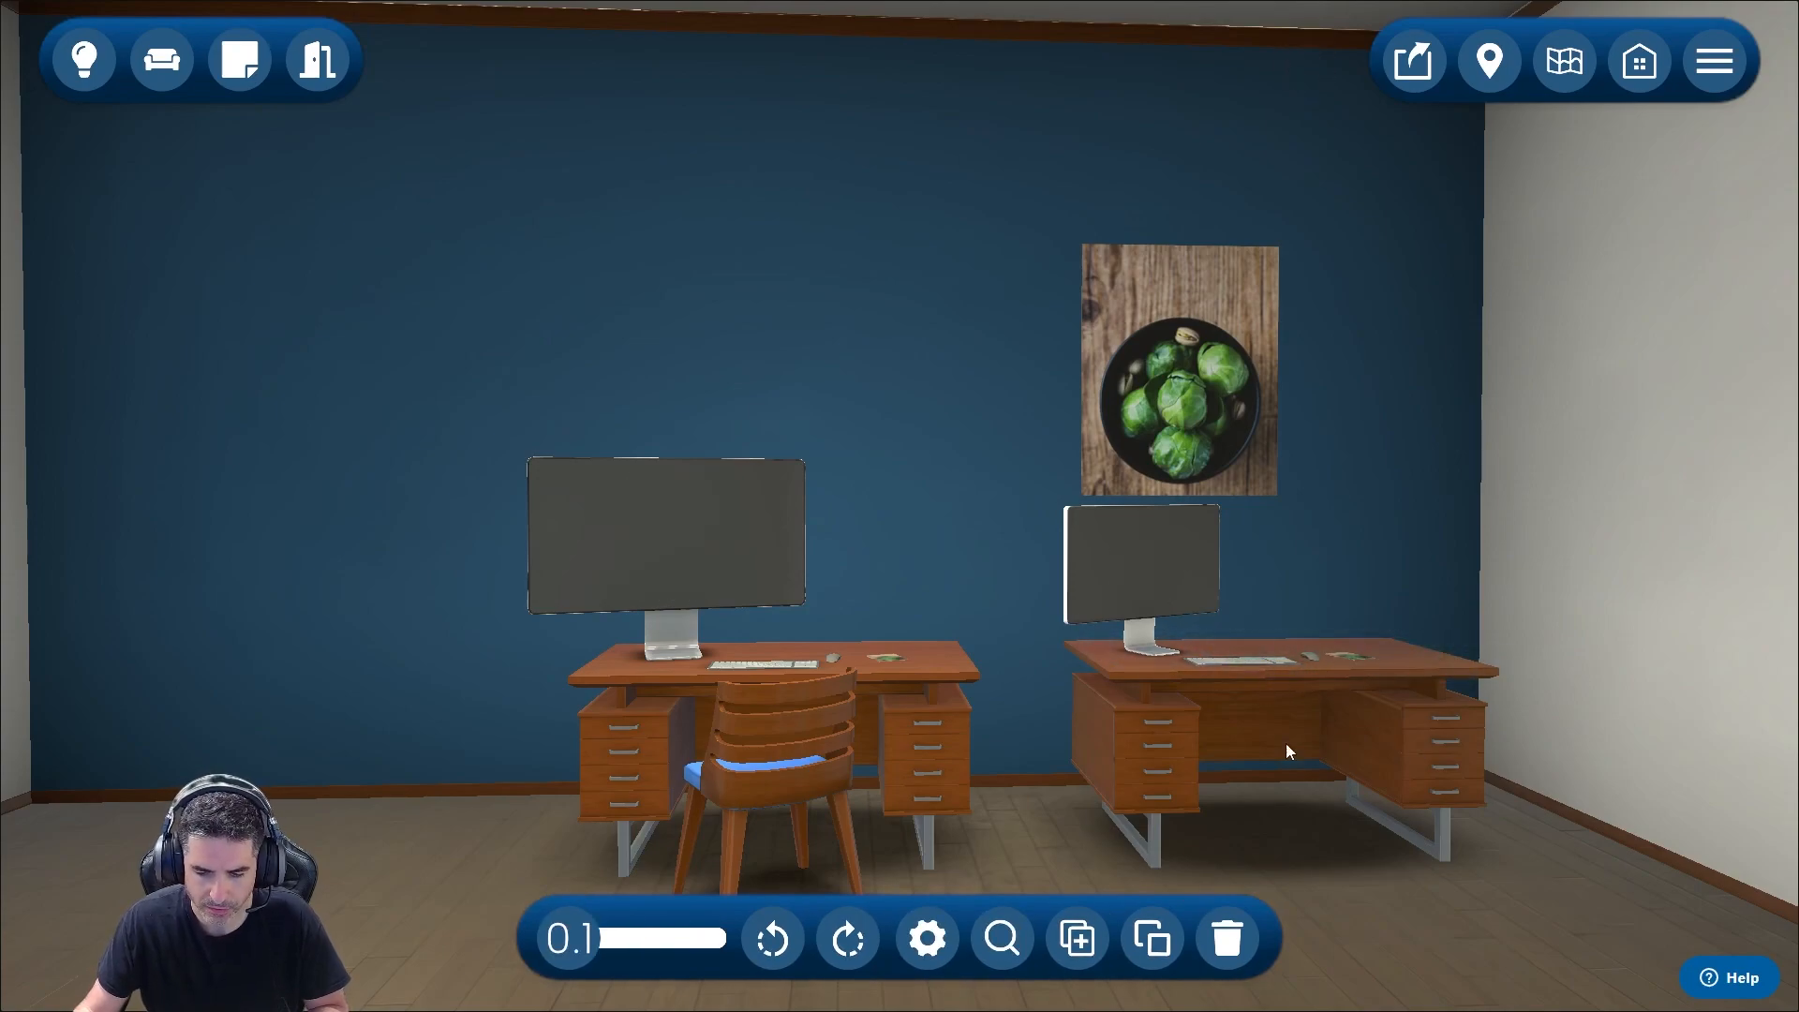
pyautogui.click(1031, 829)
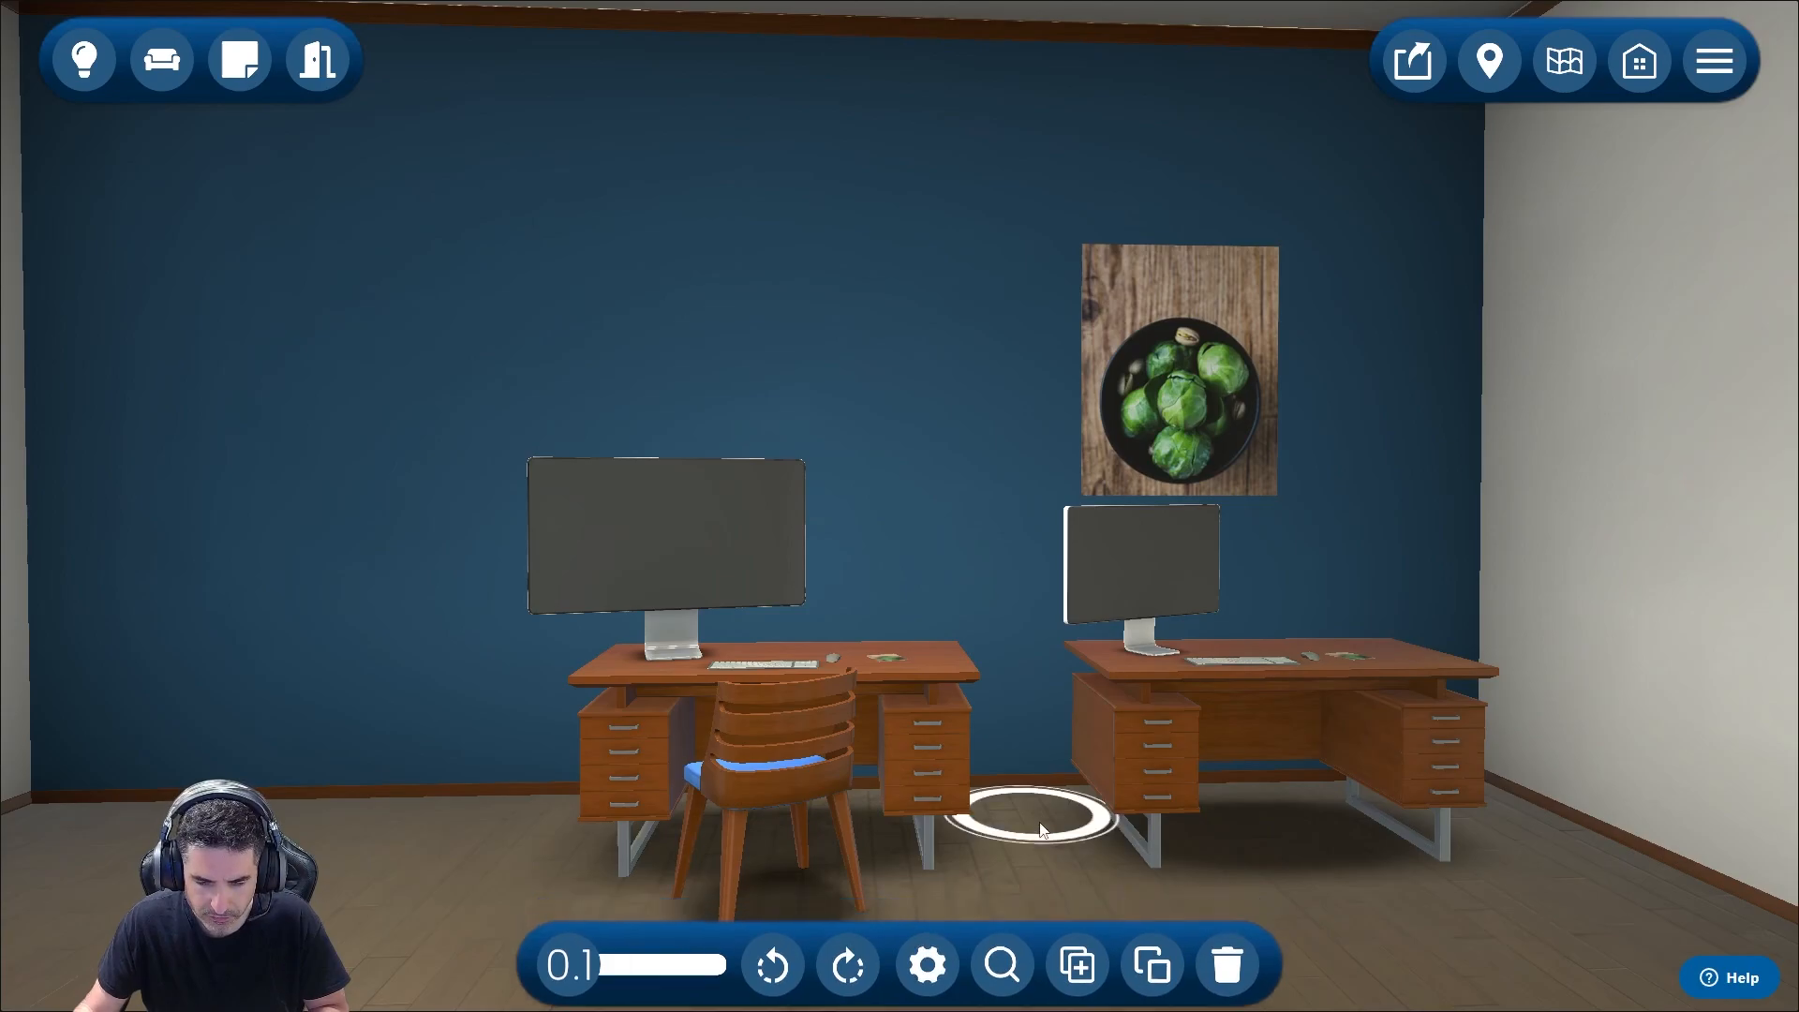
pyautogui.click(907, 751)
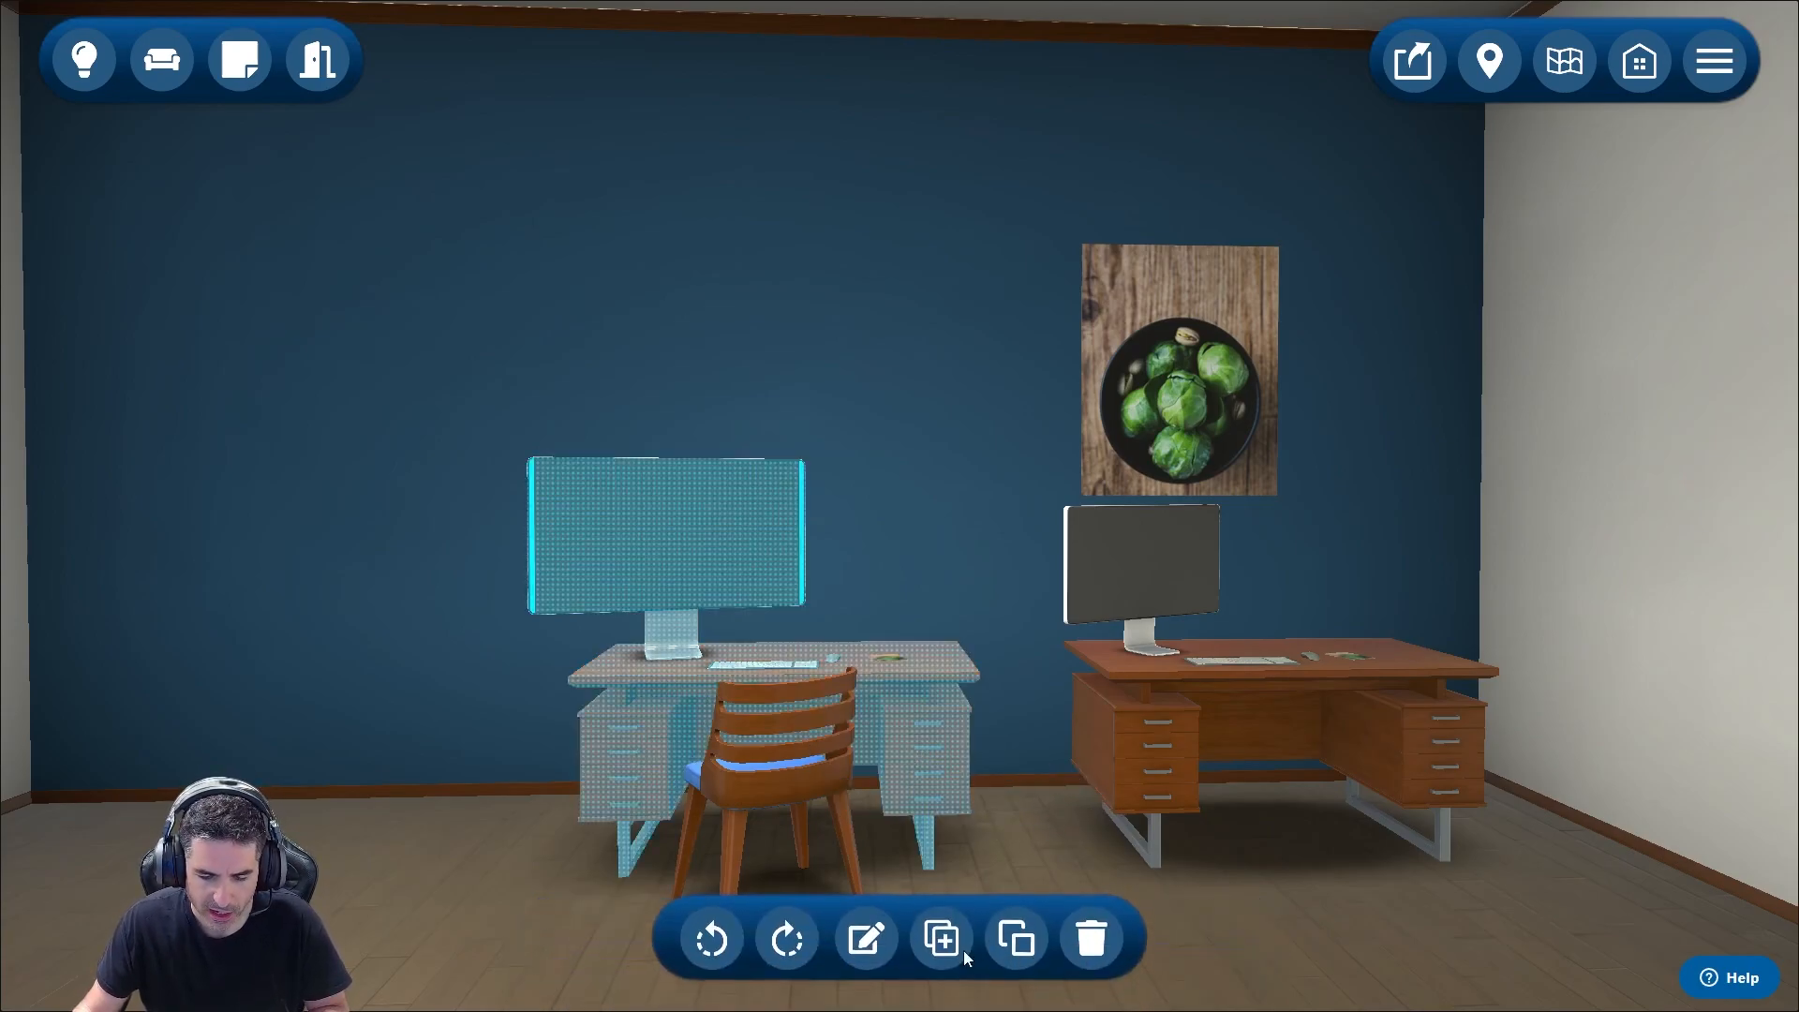
# Copy the left desk set to the clipboard and turn the view toward the window wall.
pyautogui.click(1016, 938)
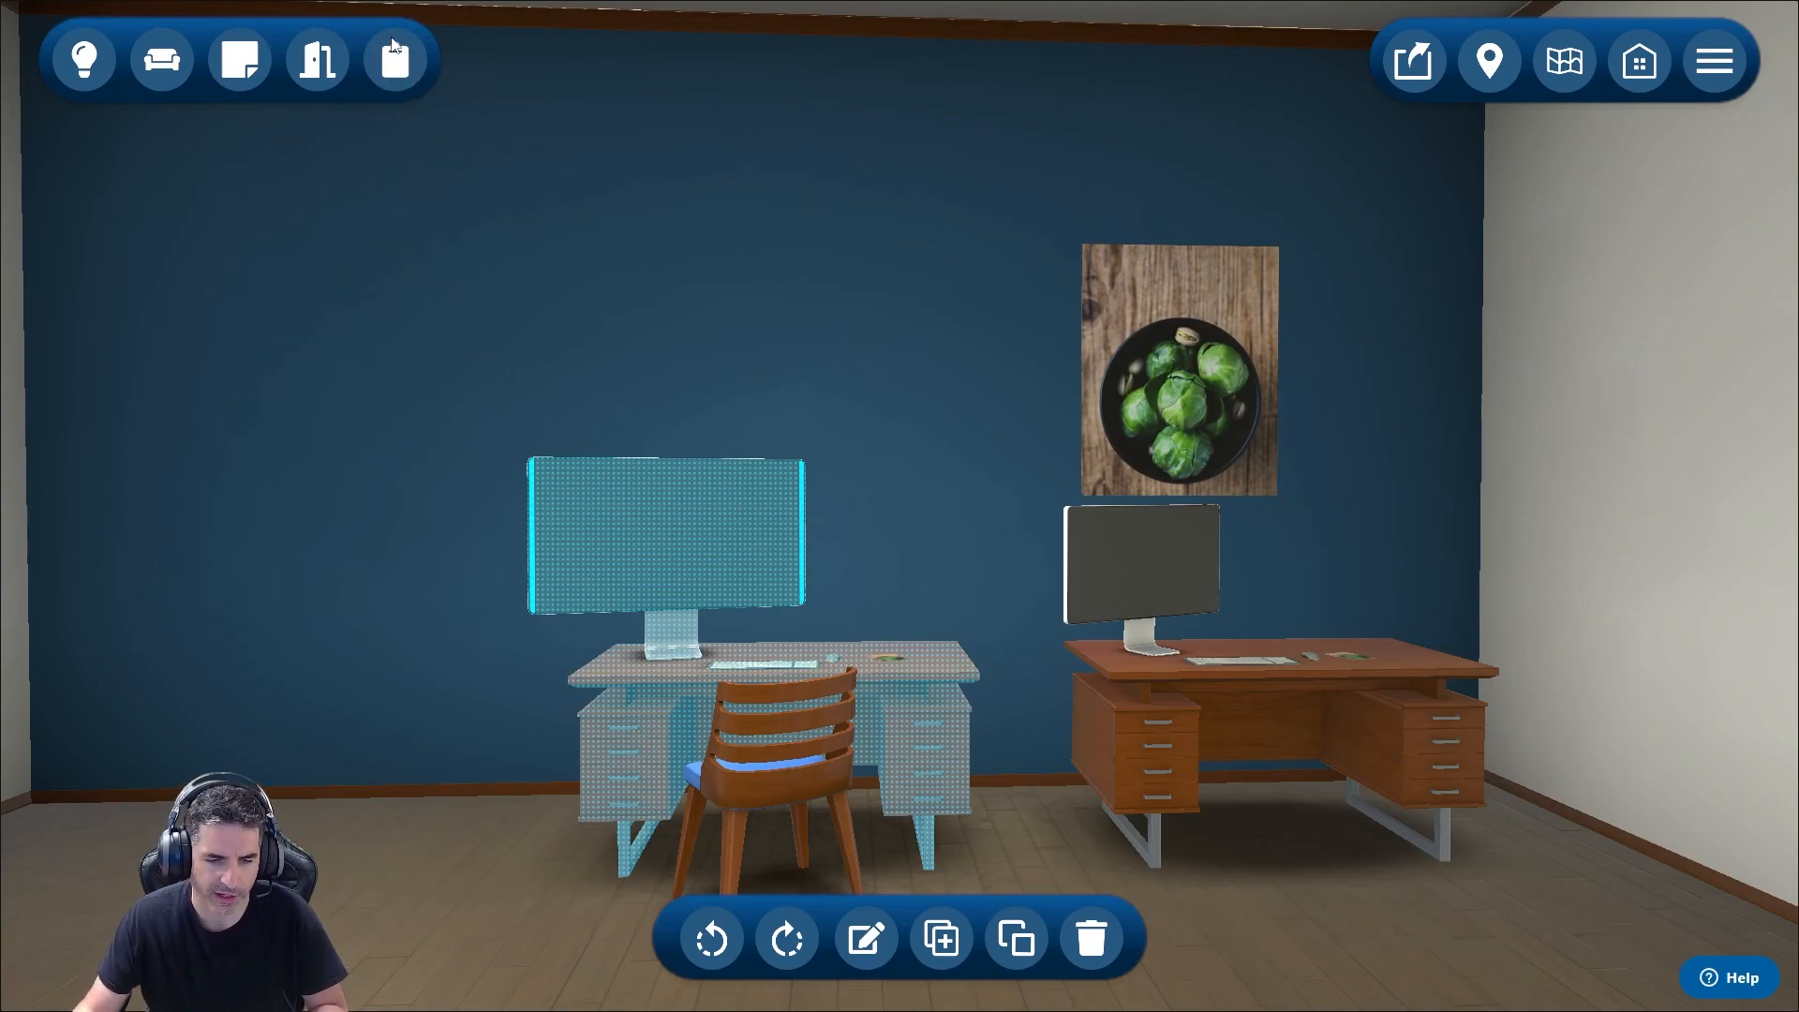
pyautogui.click(407, 66)
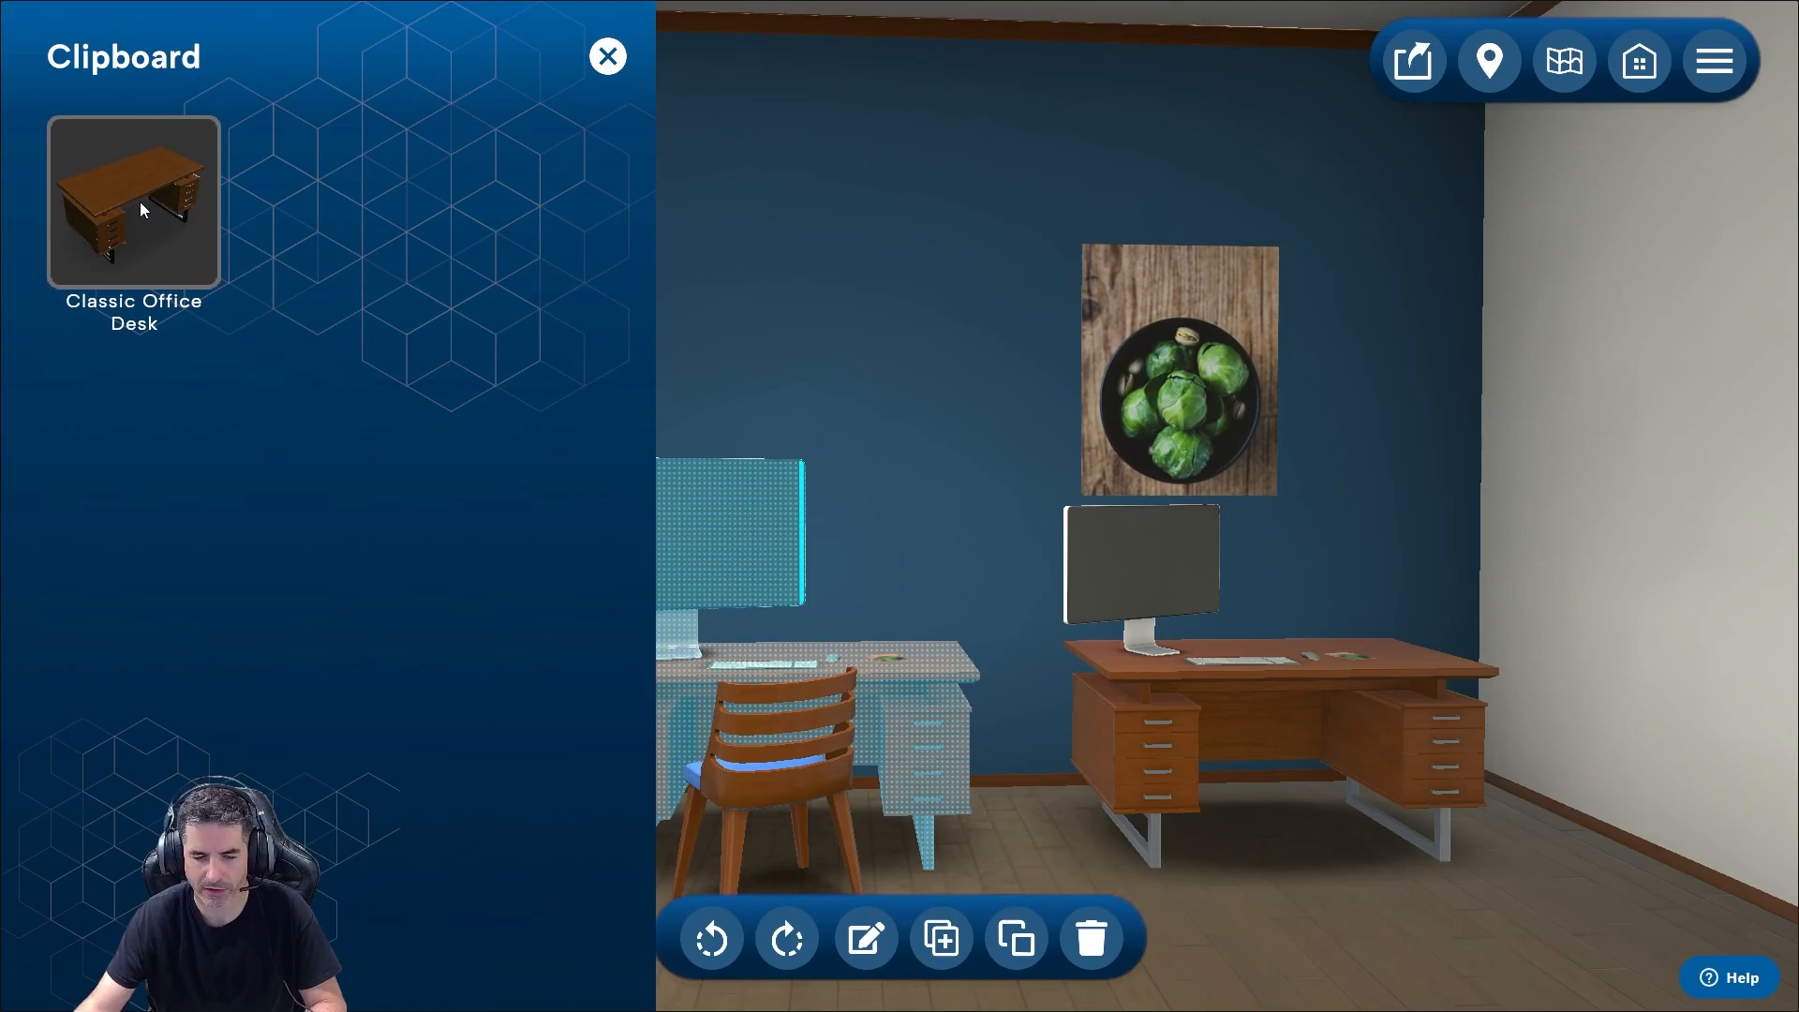
pyautogui.click(609, 58)
pyautogui.moveTo(868, 316); pyautogui.dragTo(103, 482, button='right')
pyautogui.moveTo(880, 521); pyautogui.dragTo(513, 512, button='right')
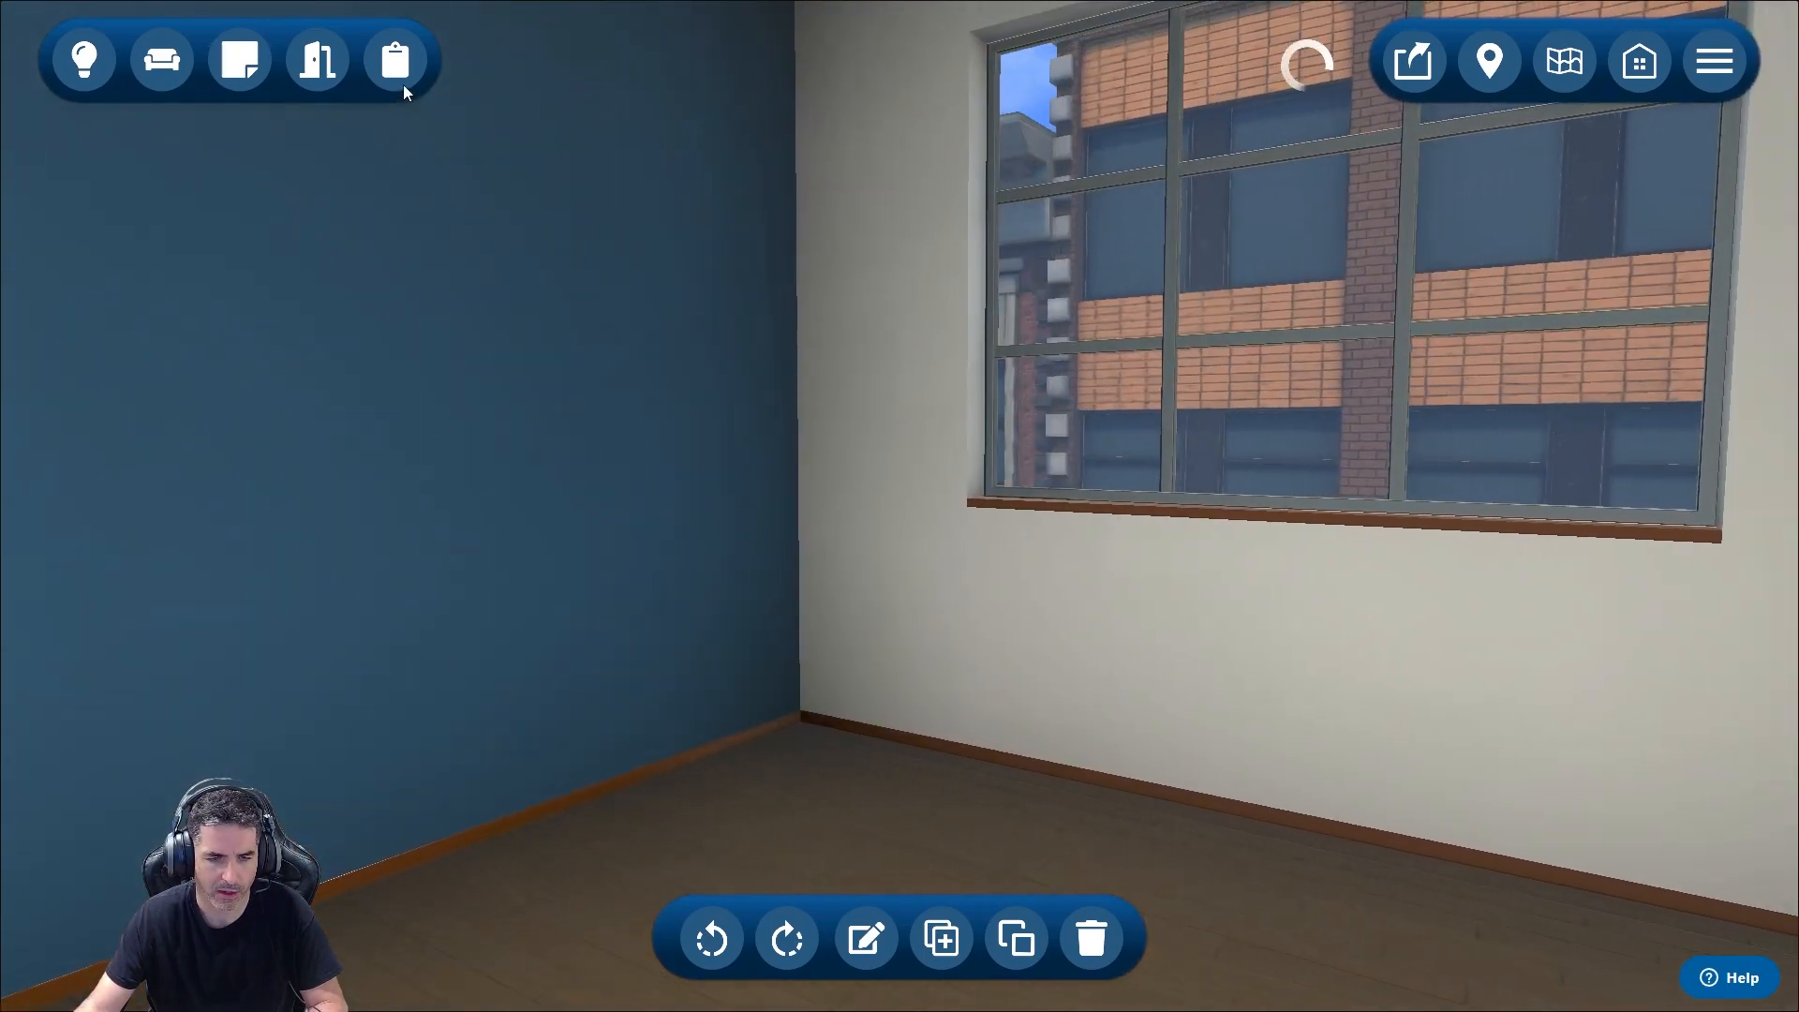
# Paste the Classic Office Desk near the window, rotated to face front.
pyautogui.click(396, 63)
pyautogui.moveTo(157, 214); pyautogui.dragTo(900, 785)
pyautogui.click(713, 938)
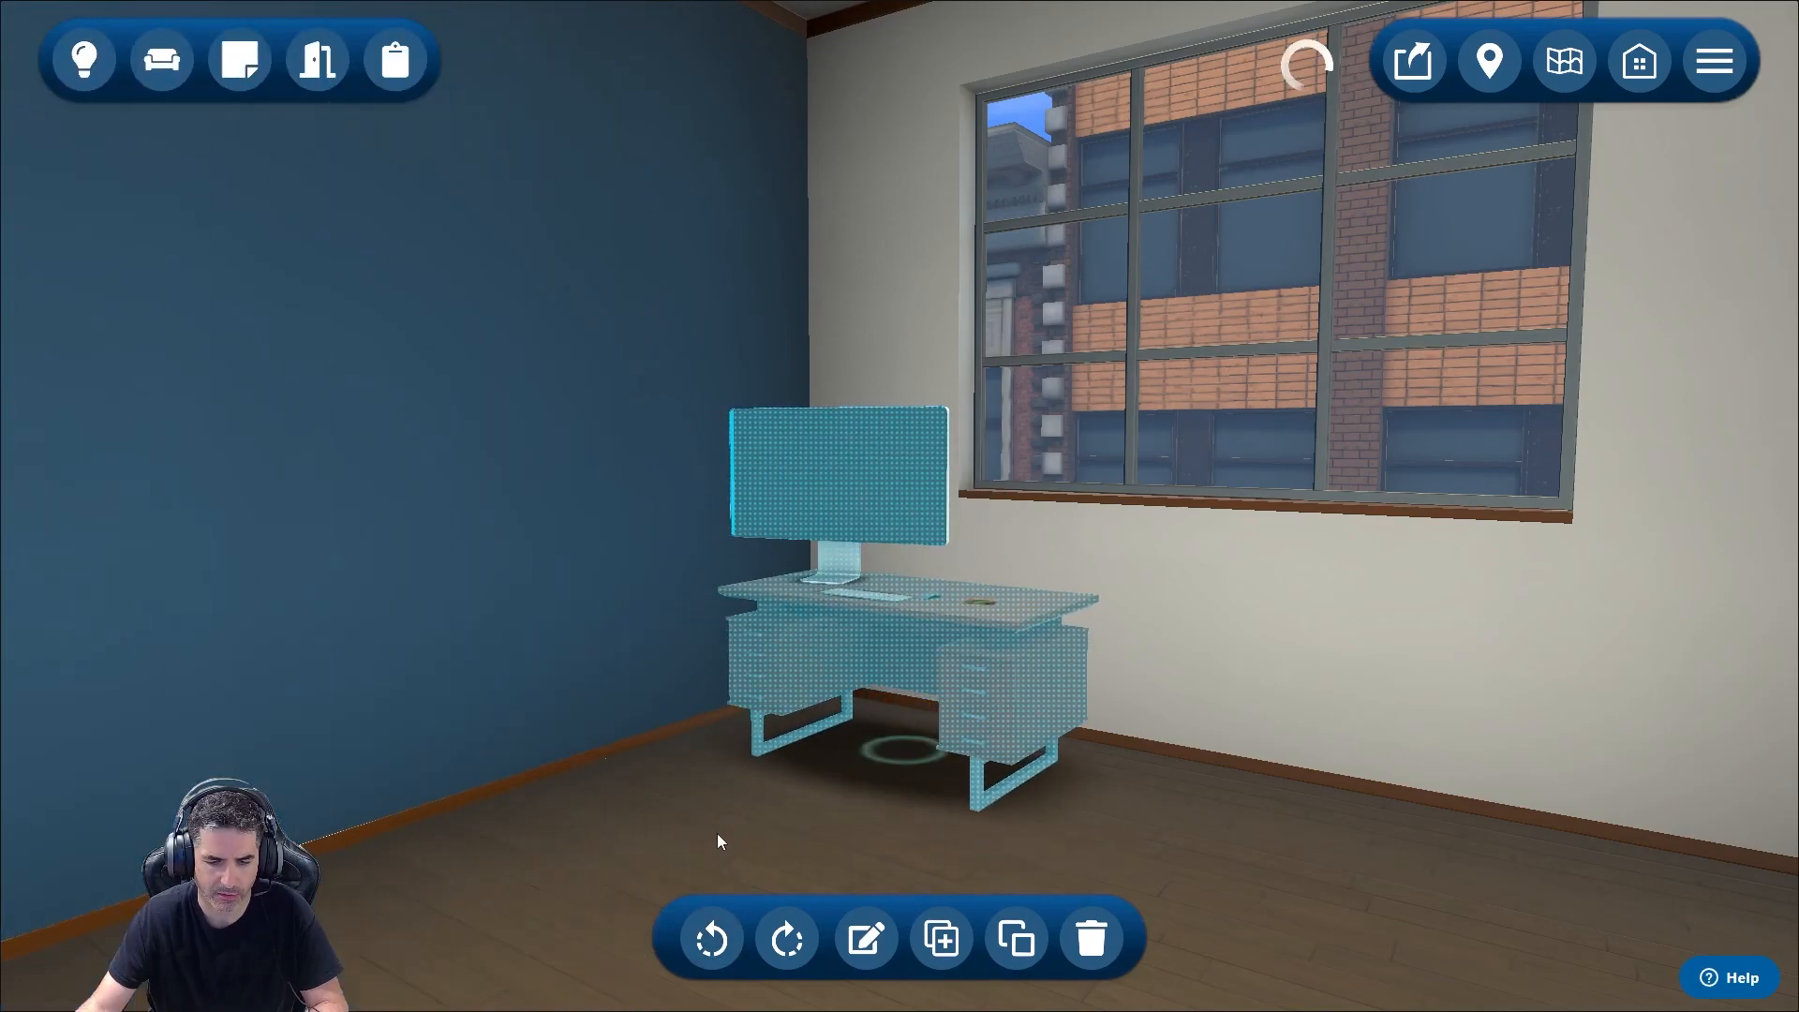
pyautogui.click(712, 830)
pyautogui.moveTo(629, 850); pyautogui.dragTo(800, 879)
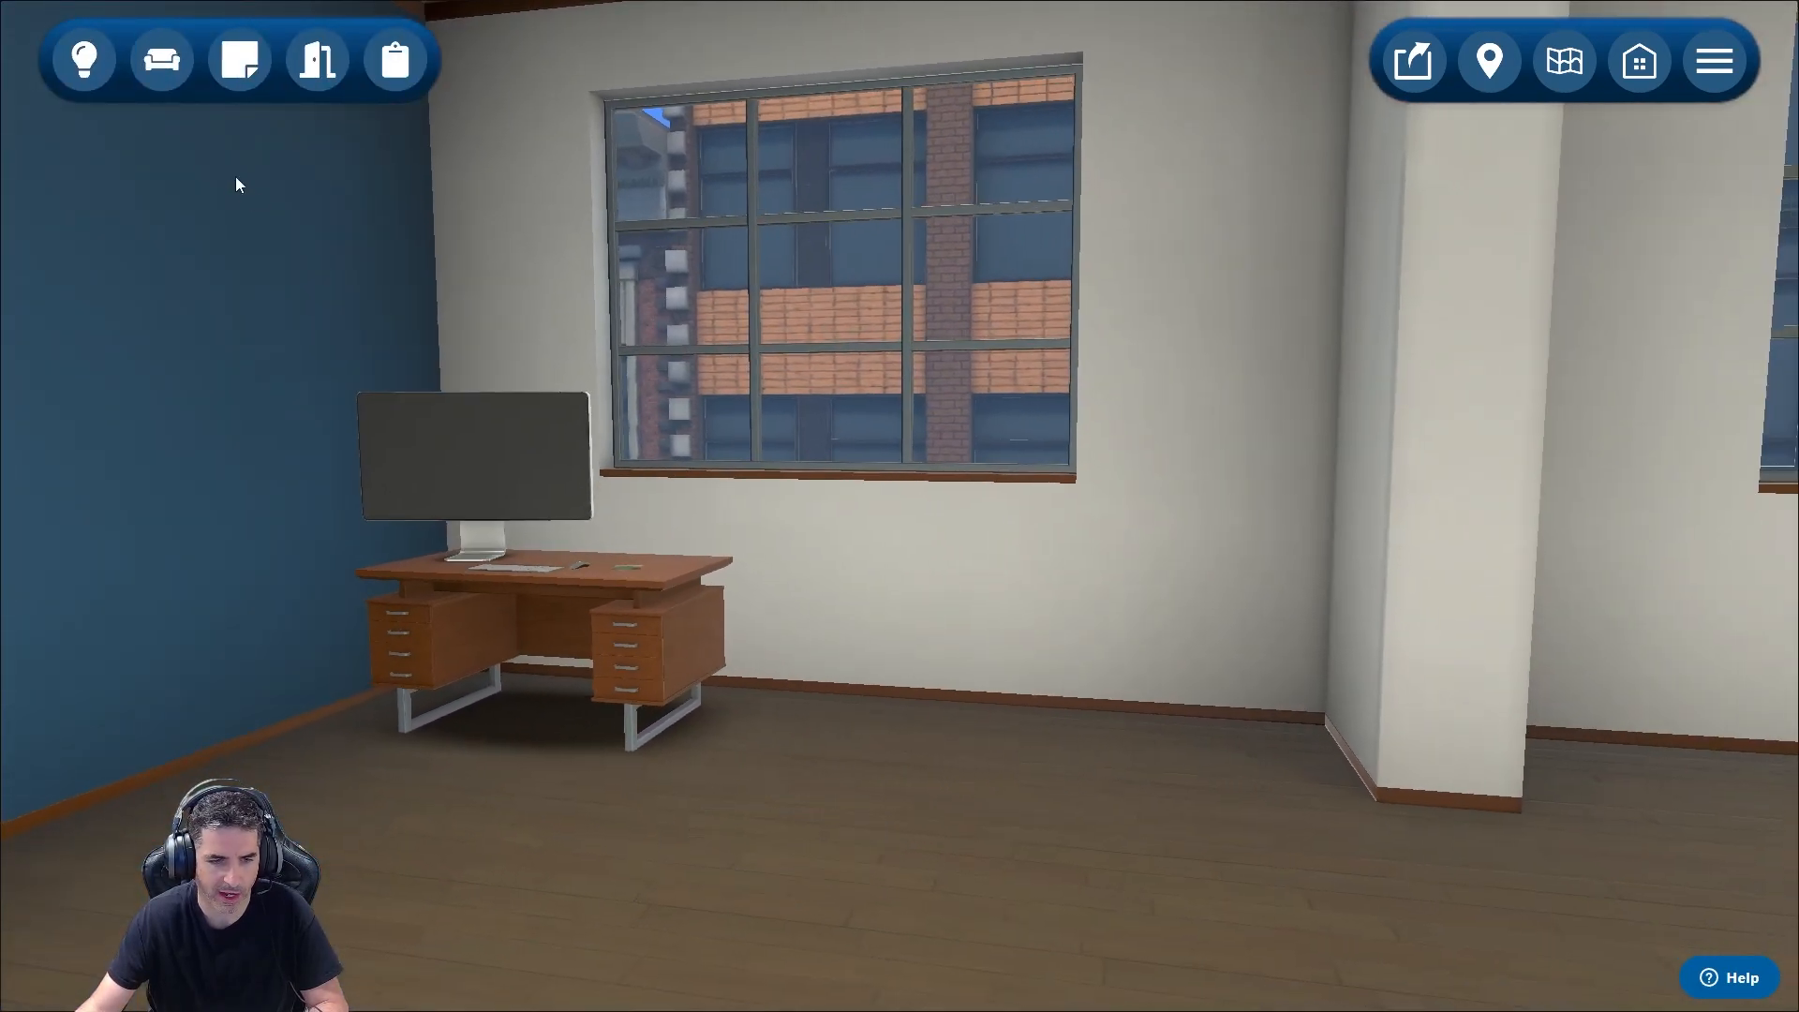
pyautogui.click(395, 60)
# Place a second desk copy from the Clipboard, turn it to face front, and set it beside the first.
pyautogui.moveTo(134, 201); pyautogui.dragTo(1045, 799)
pyautogui.click(785, 939)
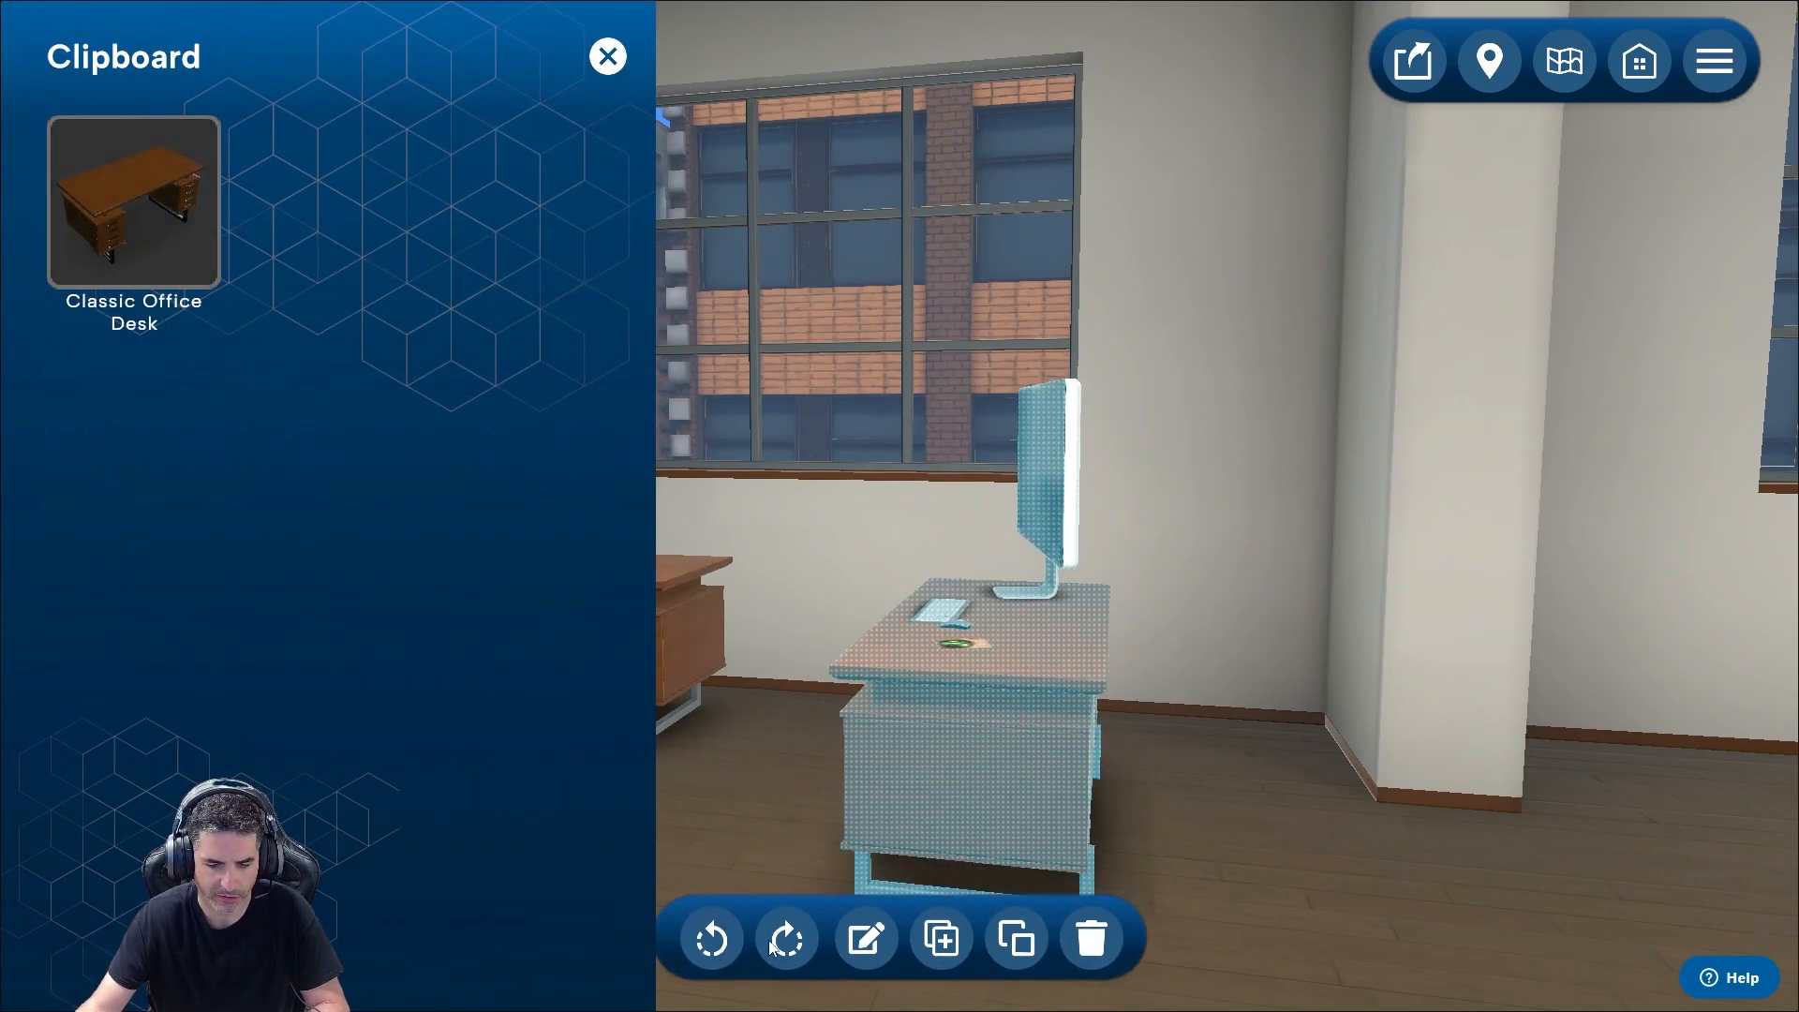
pyautogui.click(718, 940)
pyautogui.click(719, 941)
pyautogui.moveTo(822, 710); pyautogui.dragTo(790, 693)
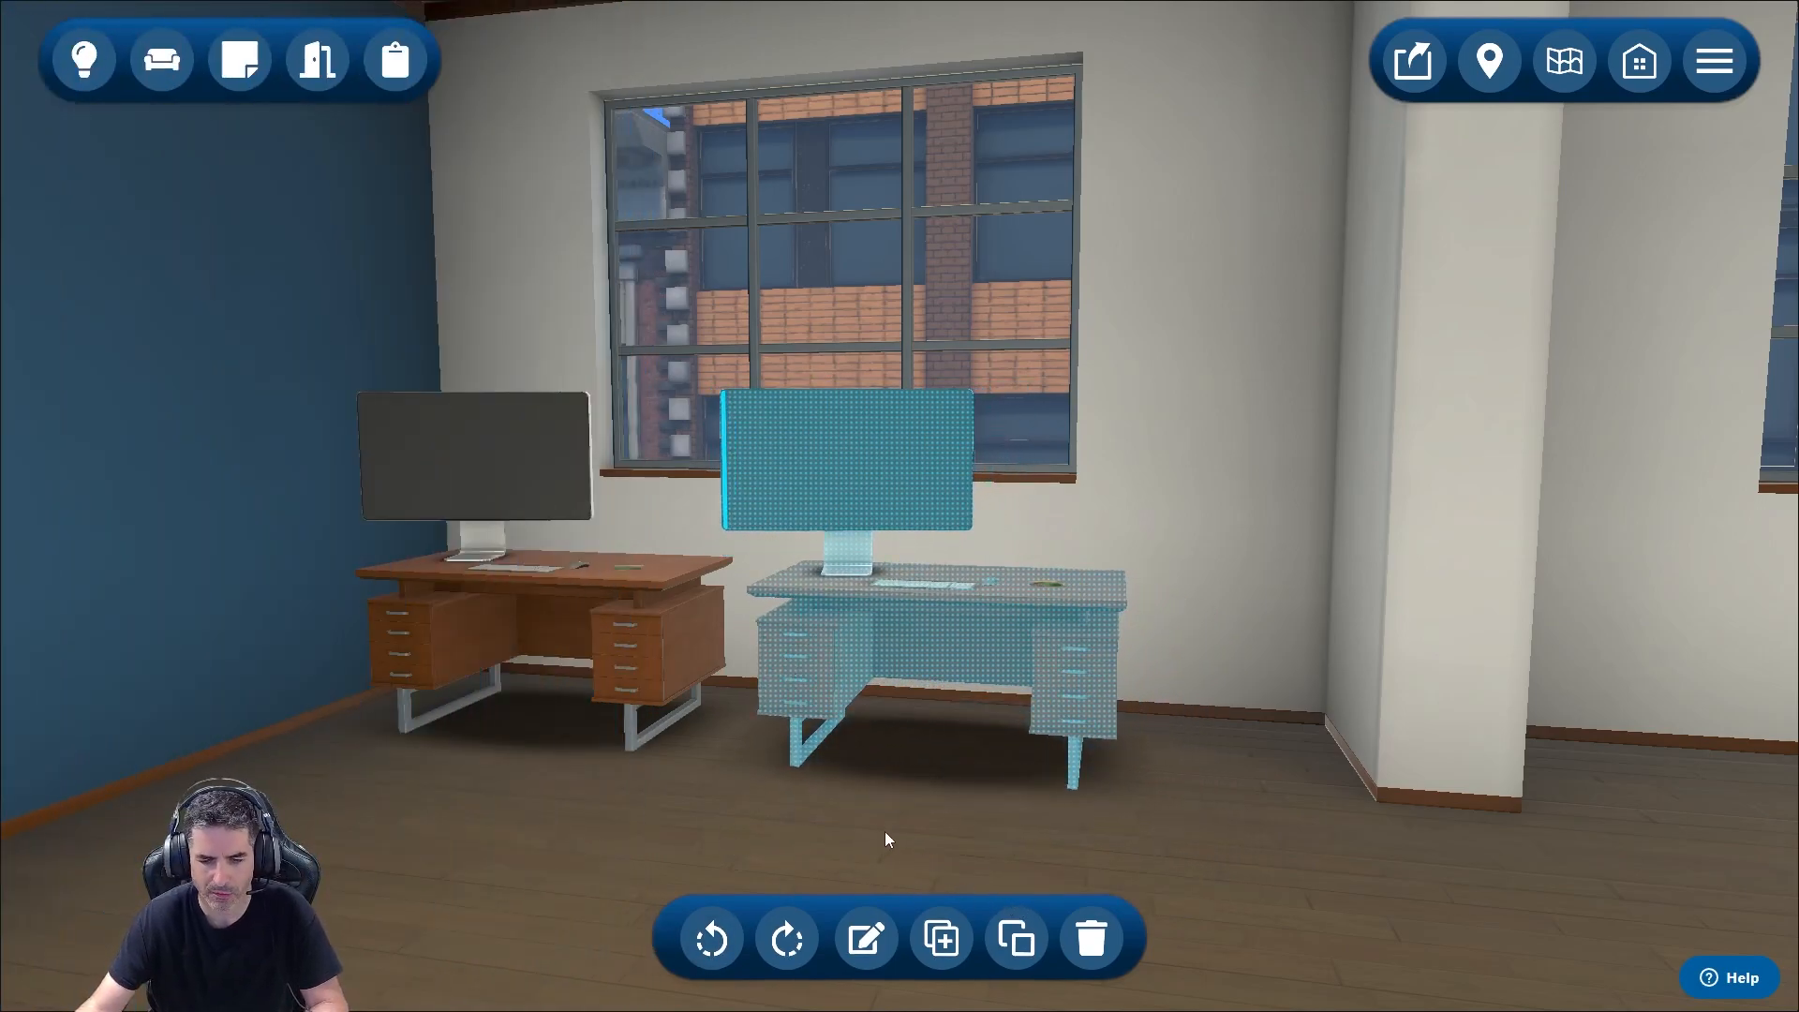
pyautogui.click(708, 803)
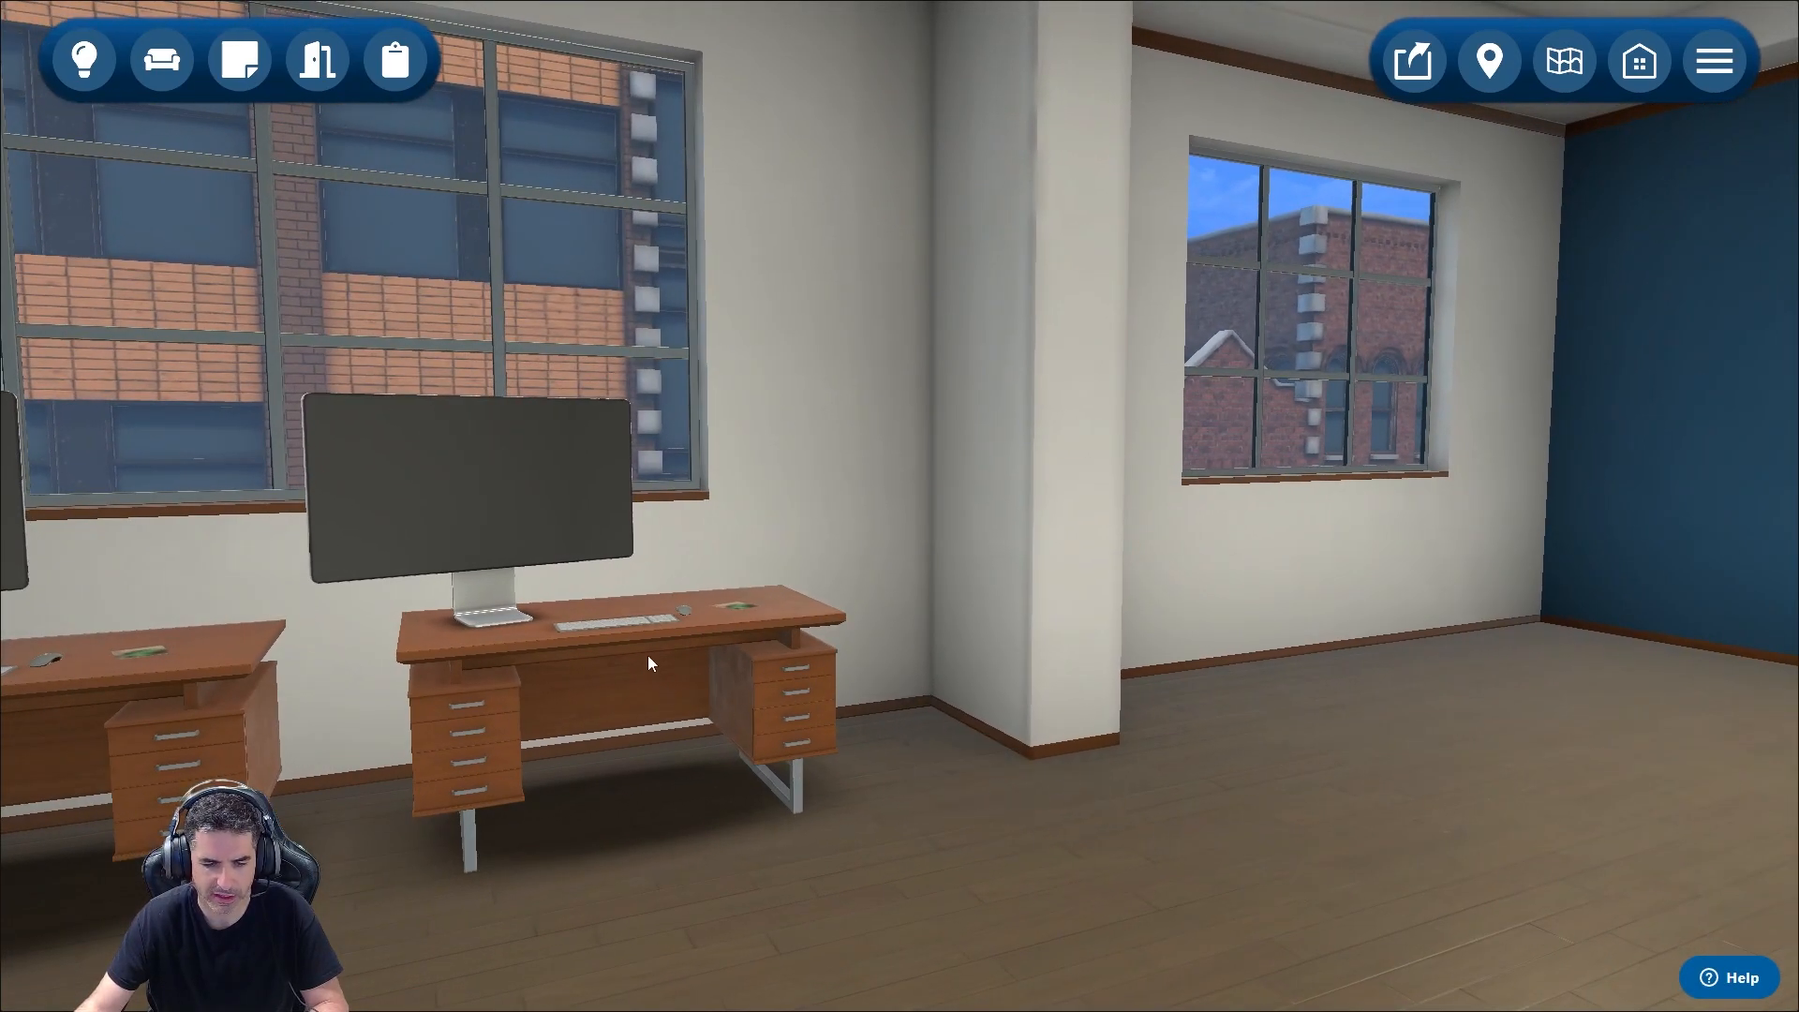
# Delete the second desk copy, confirming with YES.
pyautogui.click(648, 654)
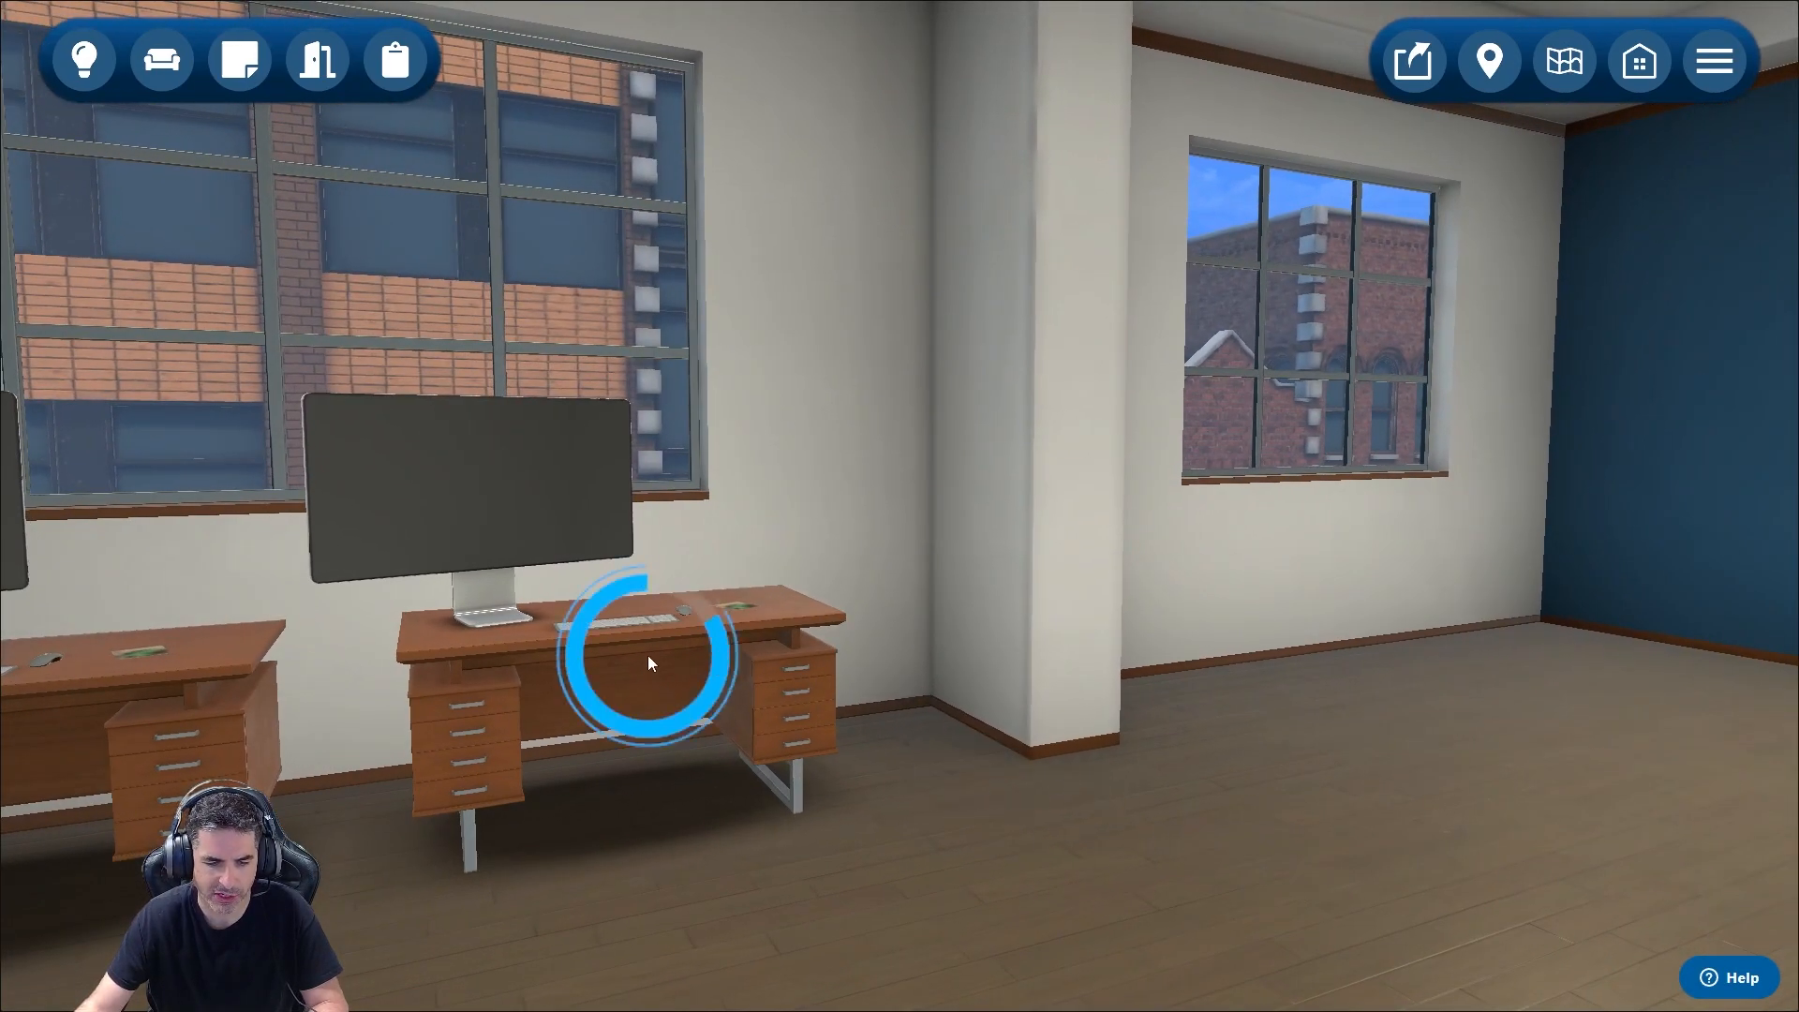
pyautogui.click(1093, 940)
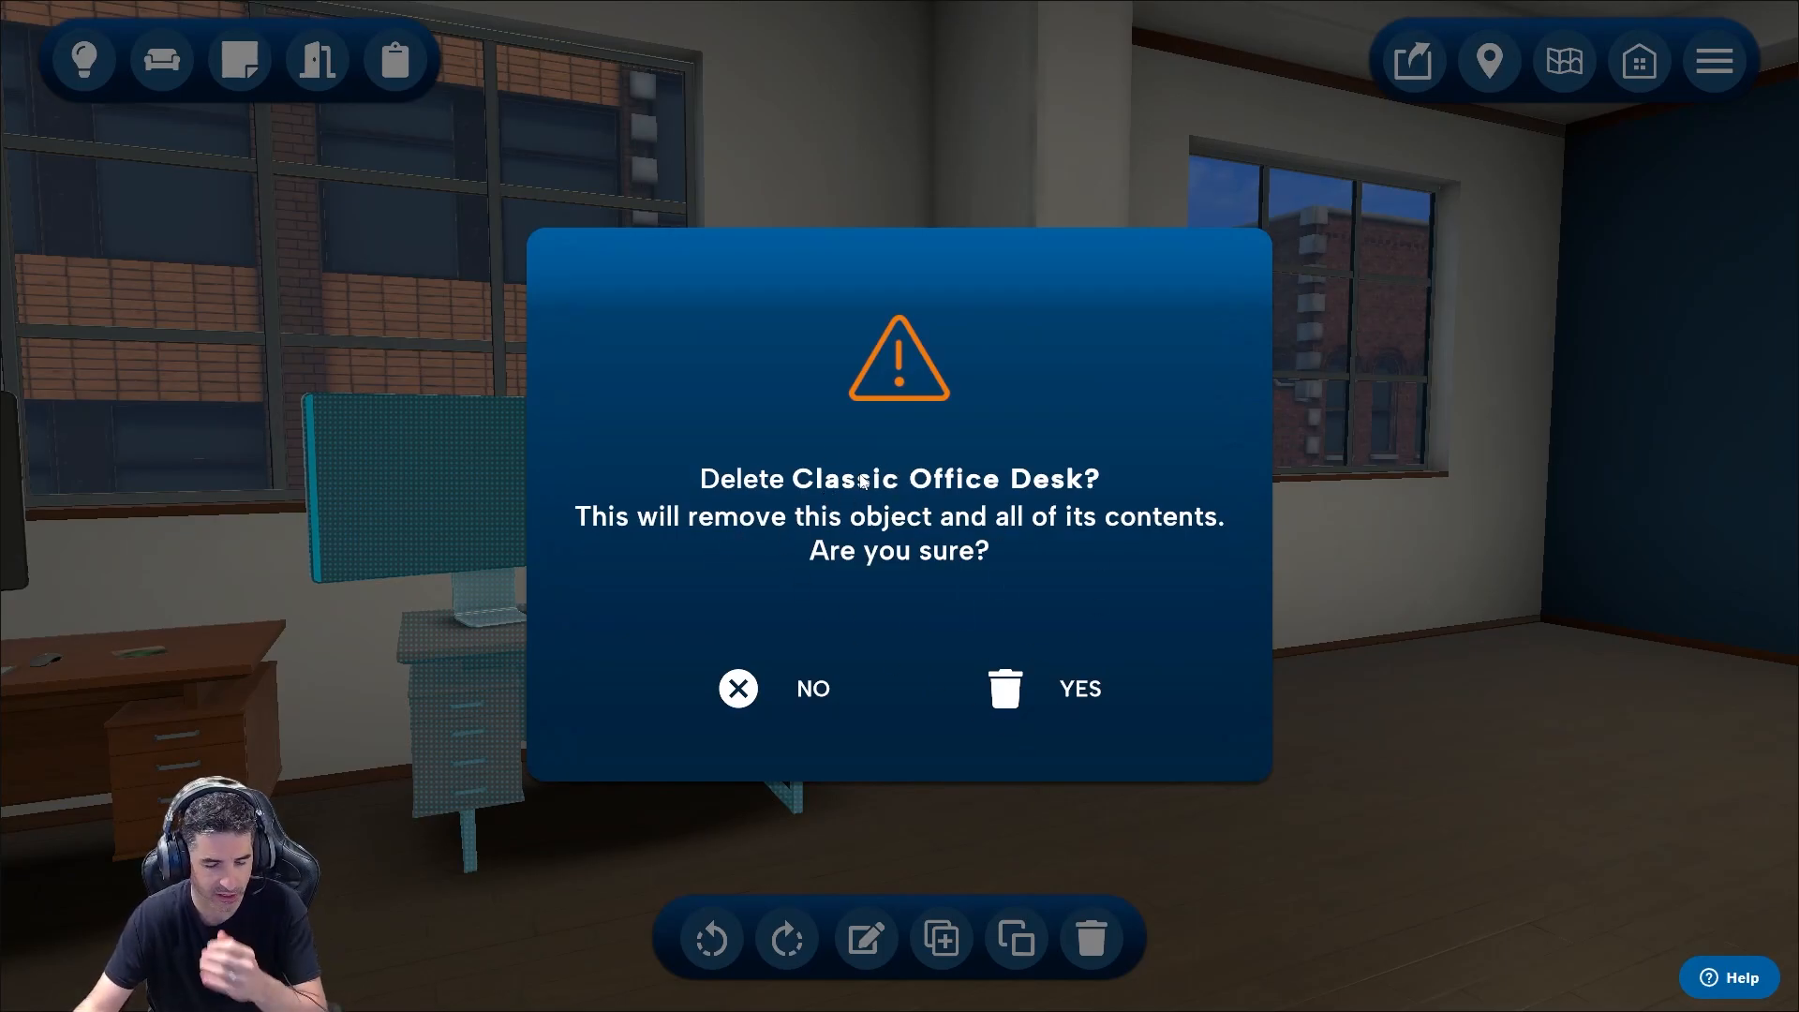
pyautogui.click(1064, 688)
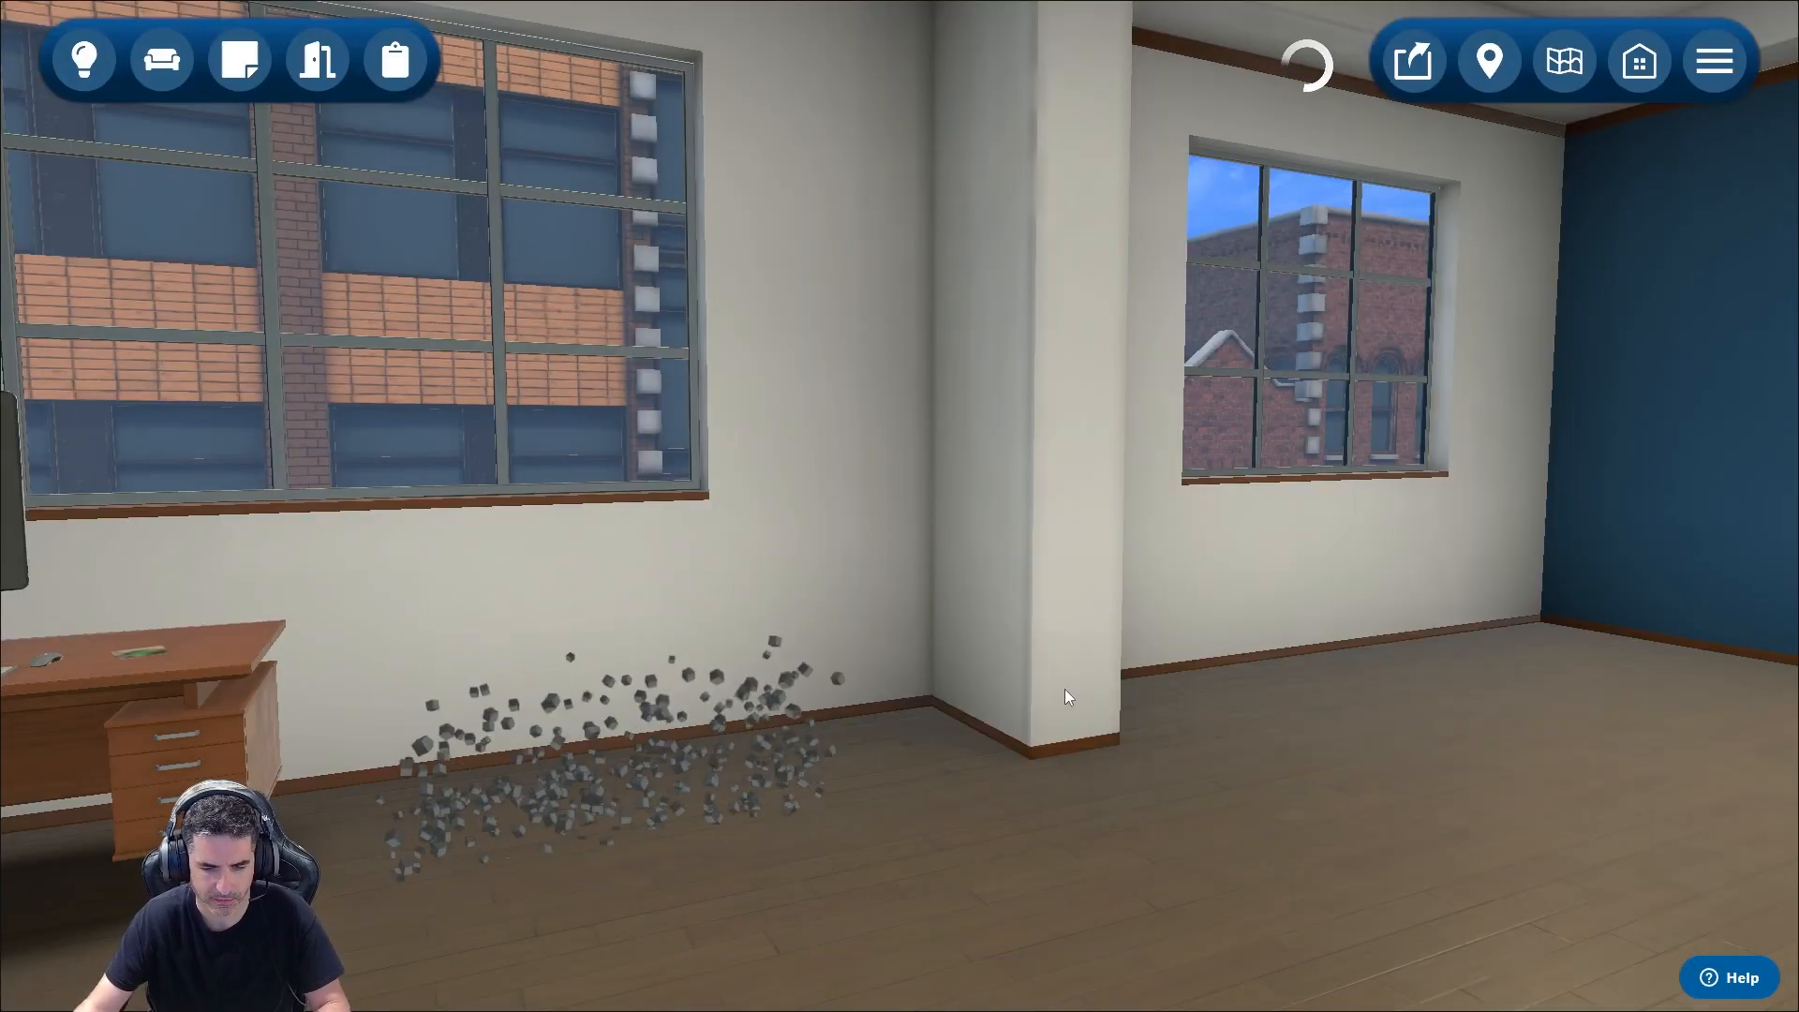
# Remove the sprouts poster from the blue wall, then step back across the room.
pyautogui.moveTo(697, 734); pyautogui.dragTo(1042, 782)
pyautogui.click(1192, 789)
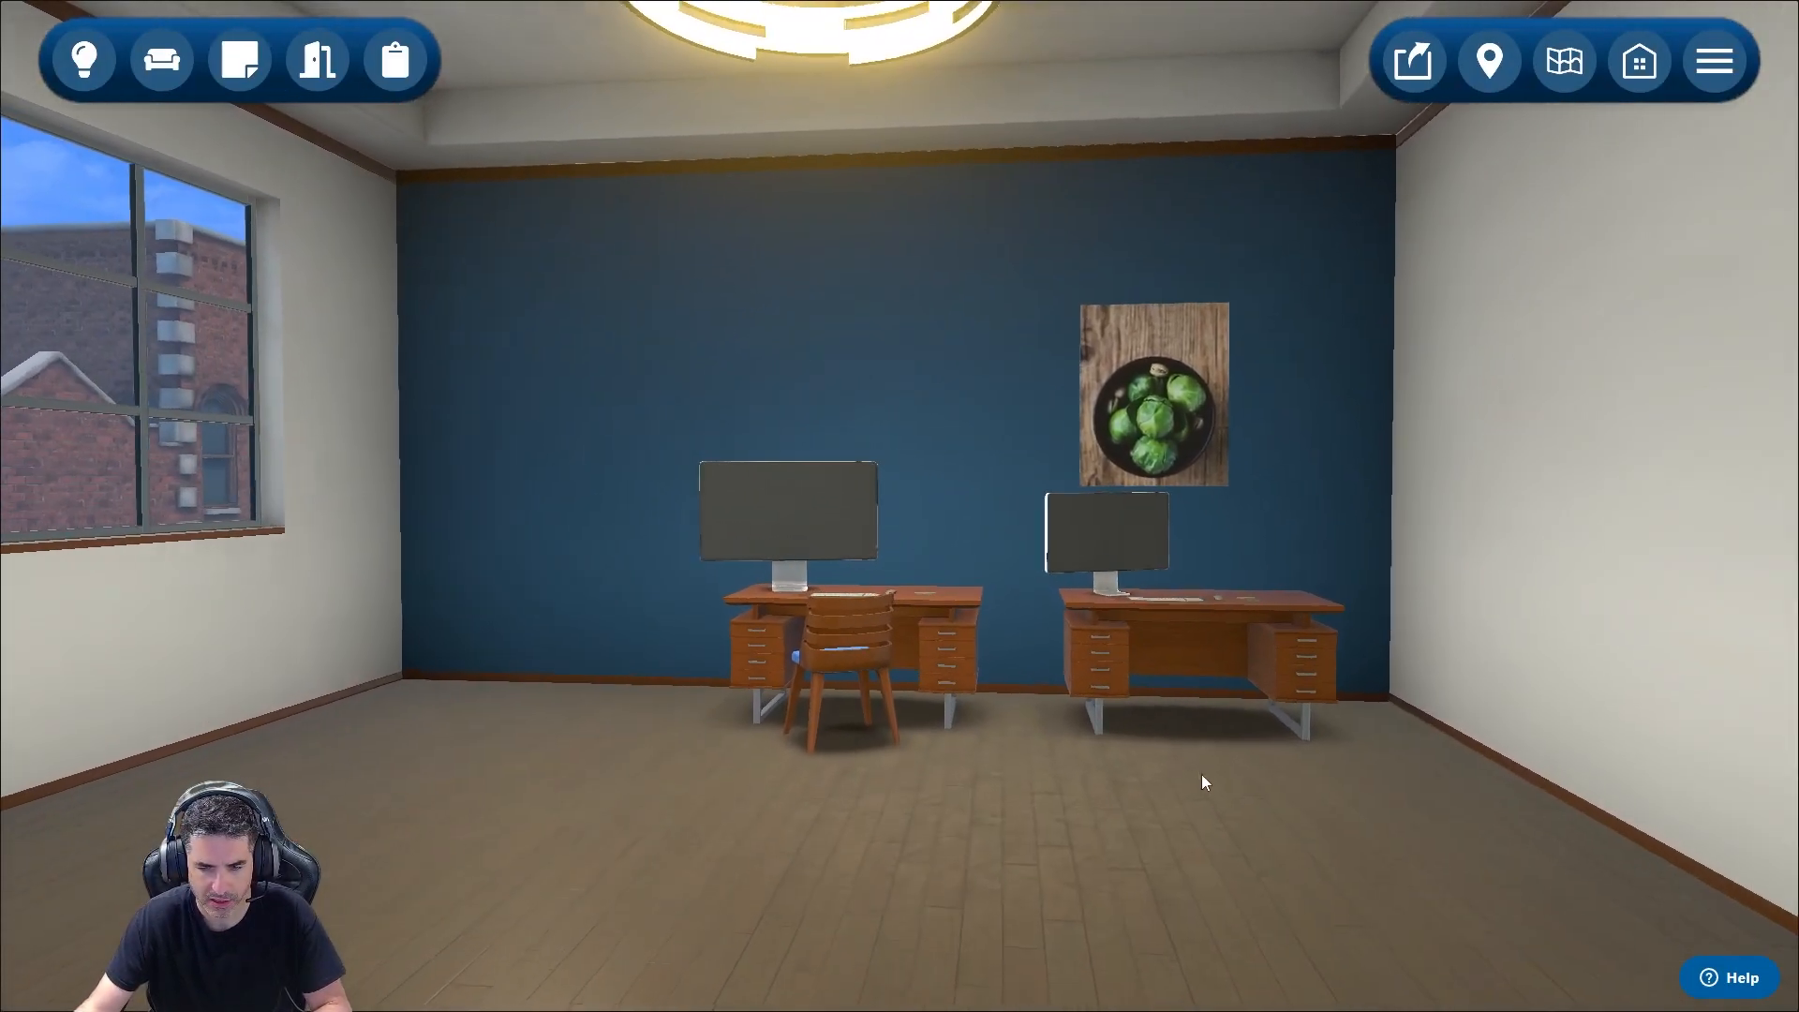
pyautogui.click(1188, 335)
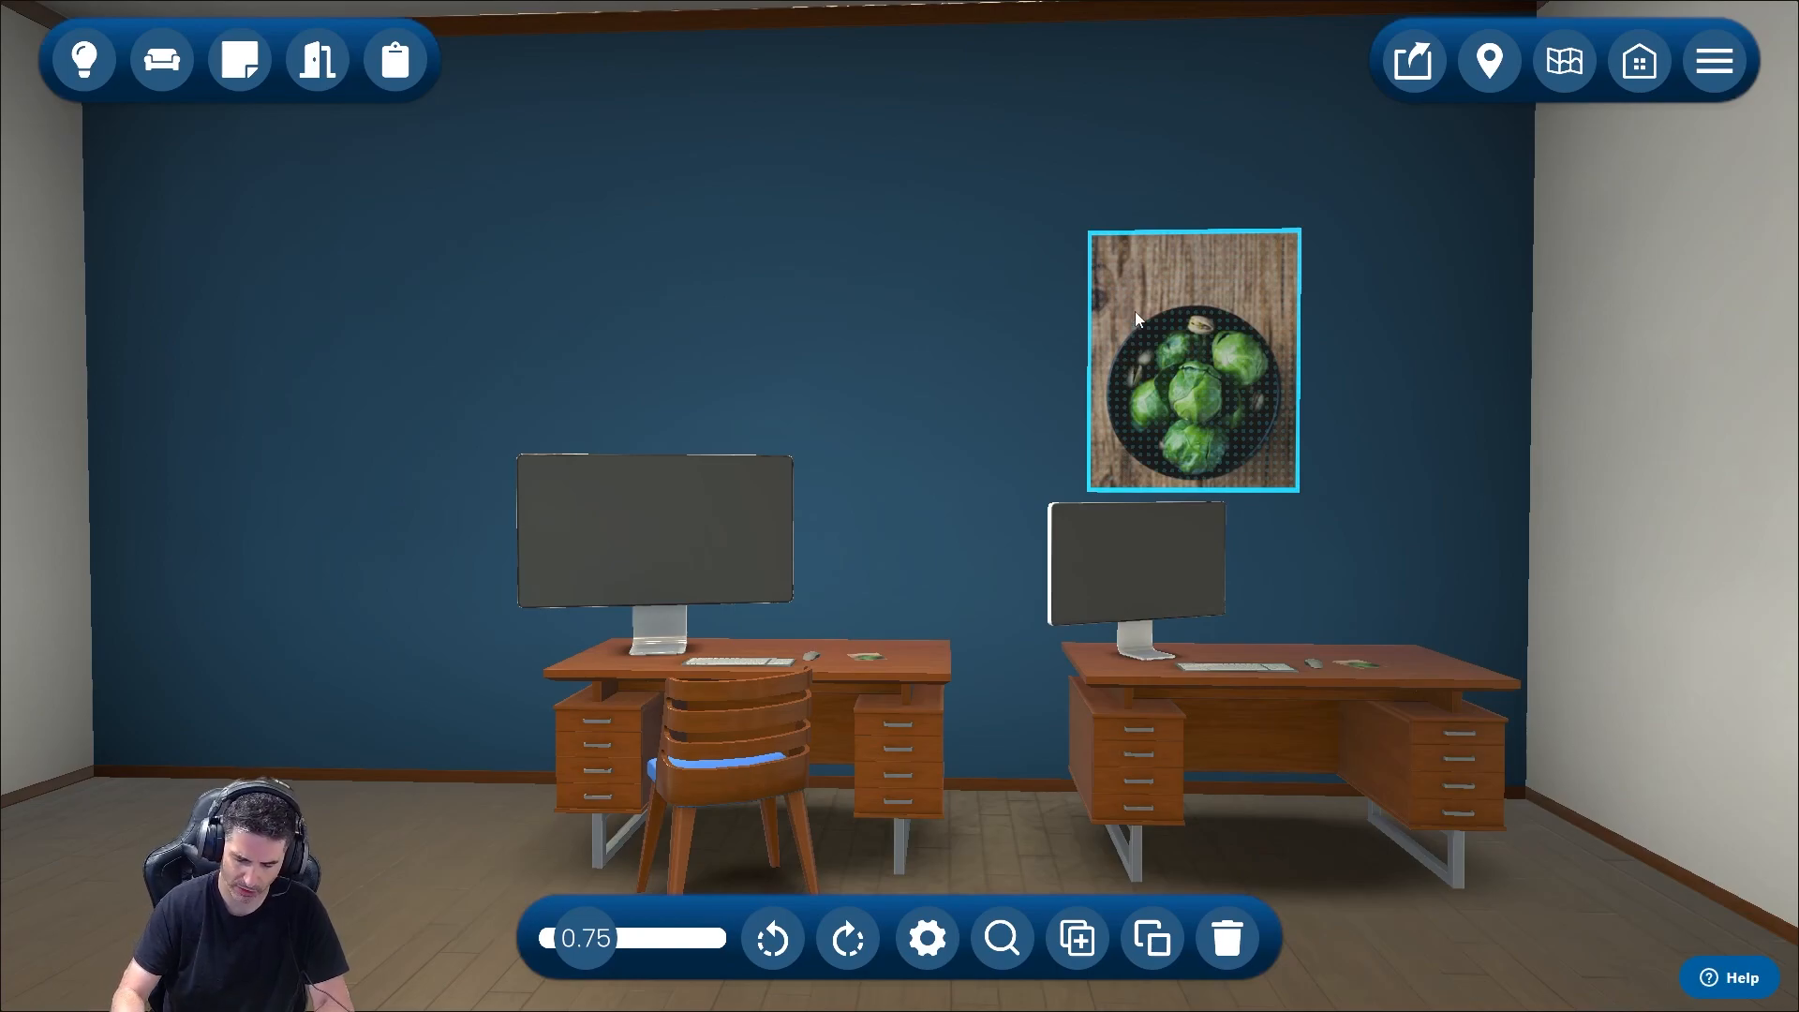
pyautogui.press('Delete')
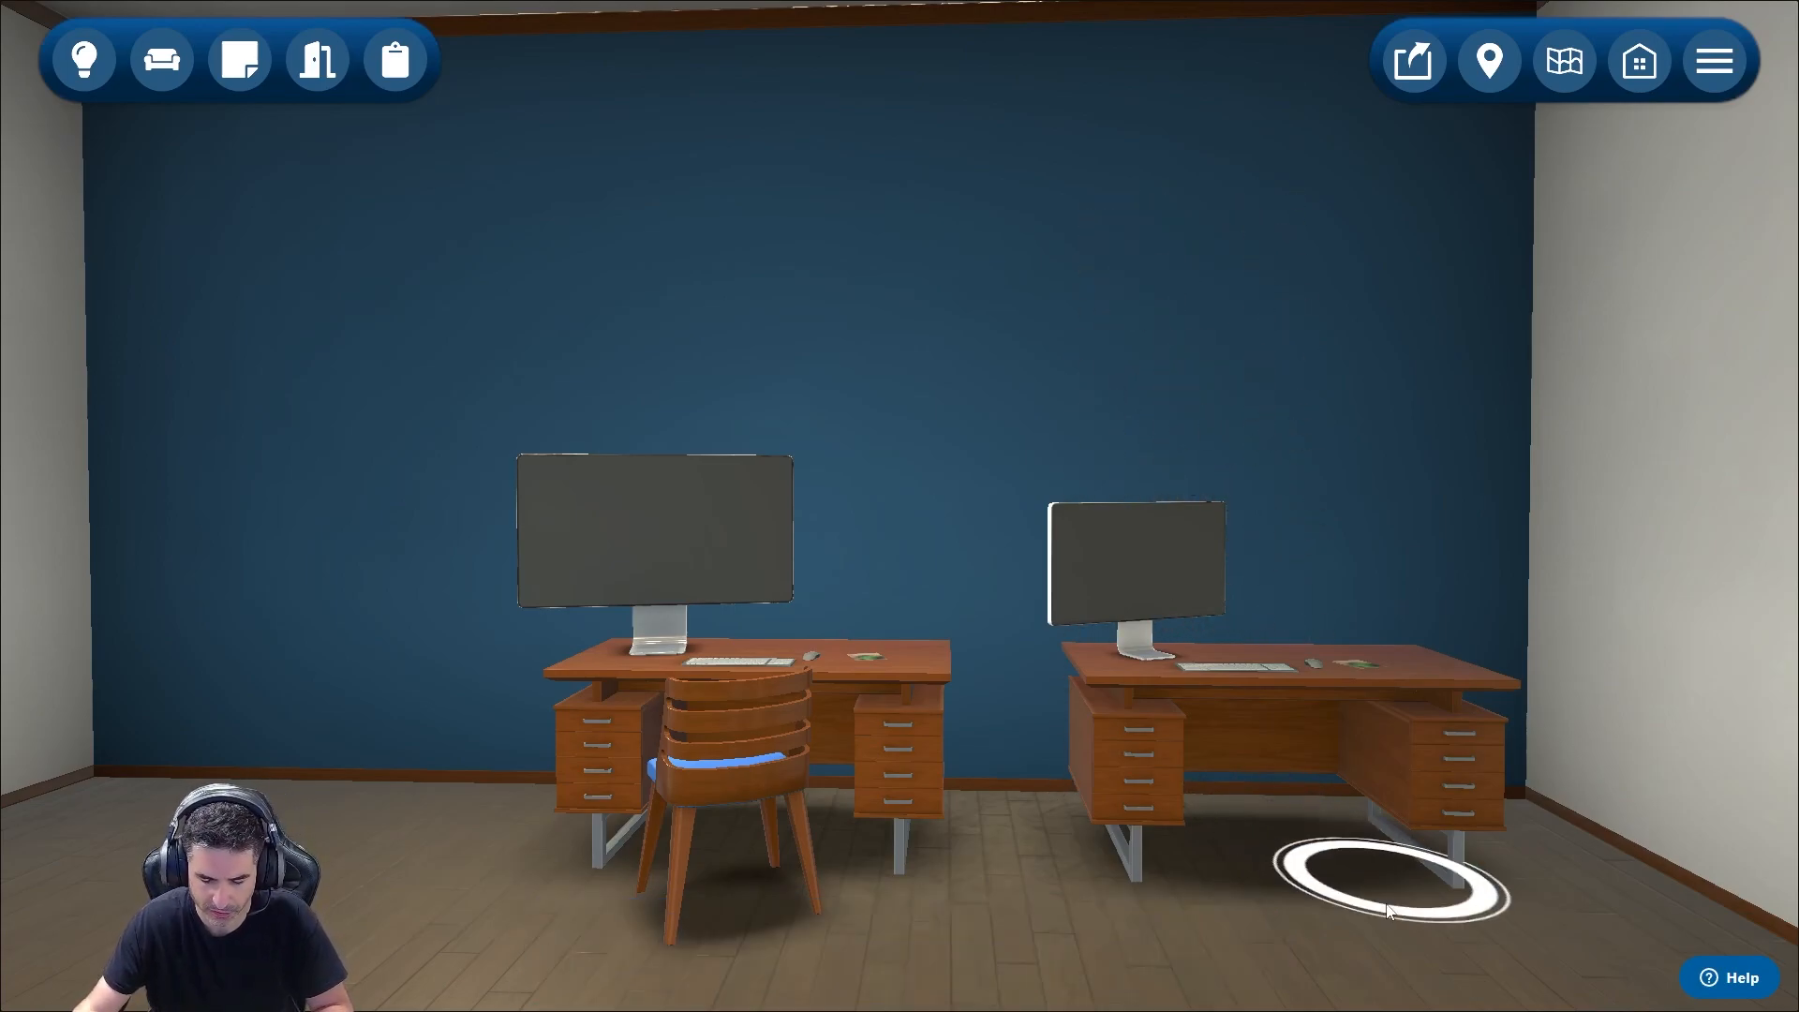
pyautogui.press('s')
pyautogui.press('a')
pyautogui.moveTo(1293, 935); pyautogui.dragTo(1424, 943)
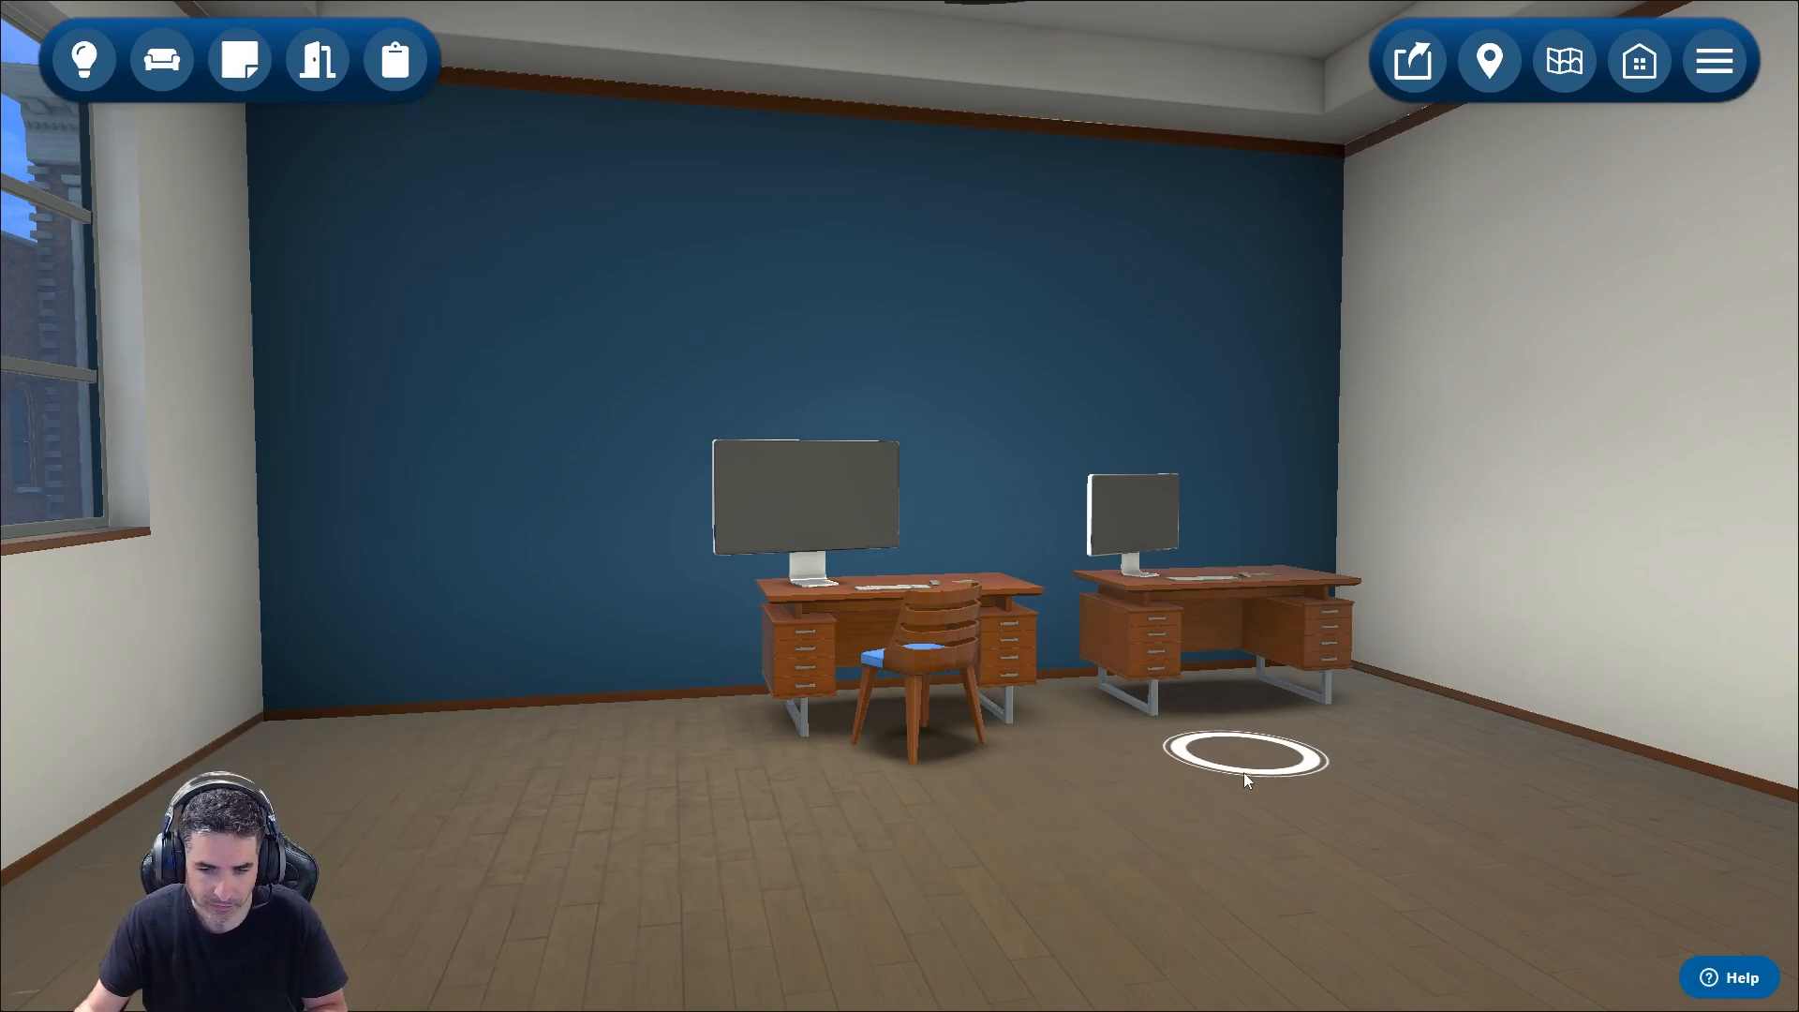
pyautogui.moveTo(1111, 830); pyautogui.dragTo(1223, 817)
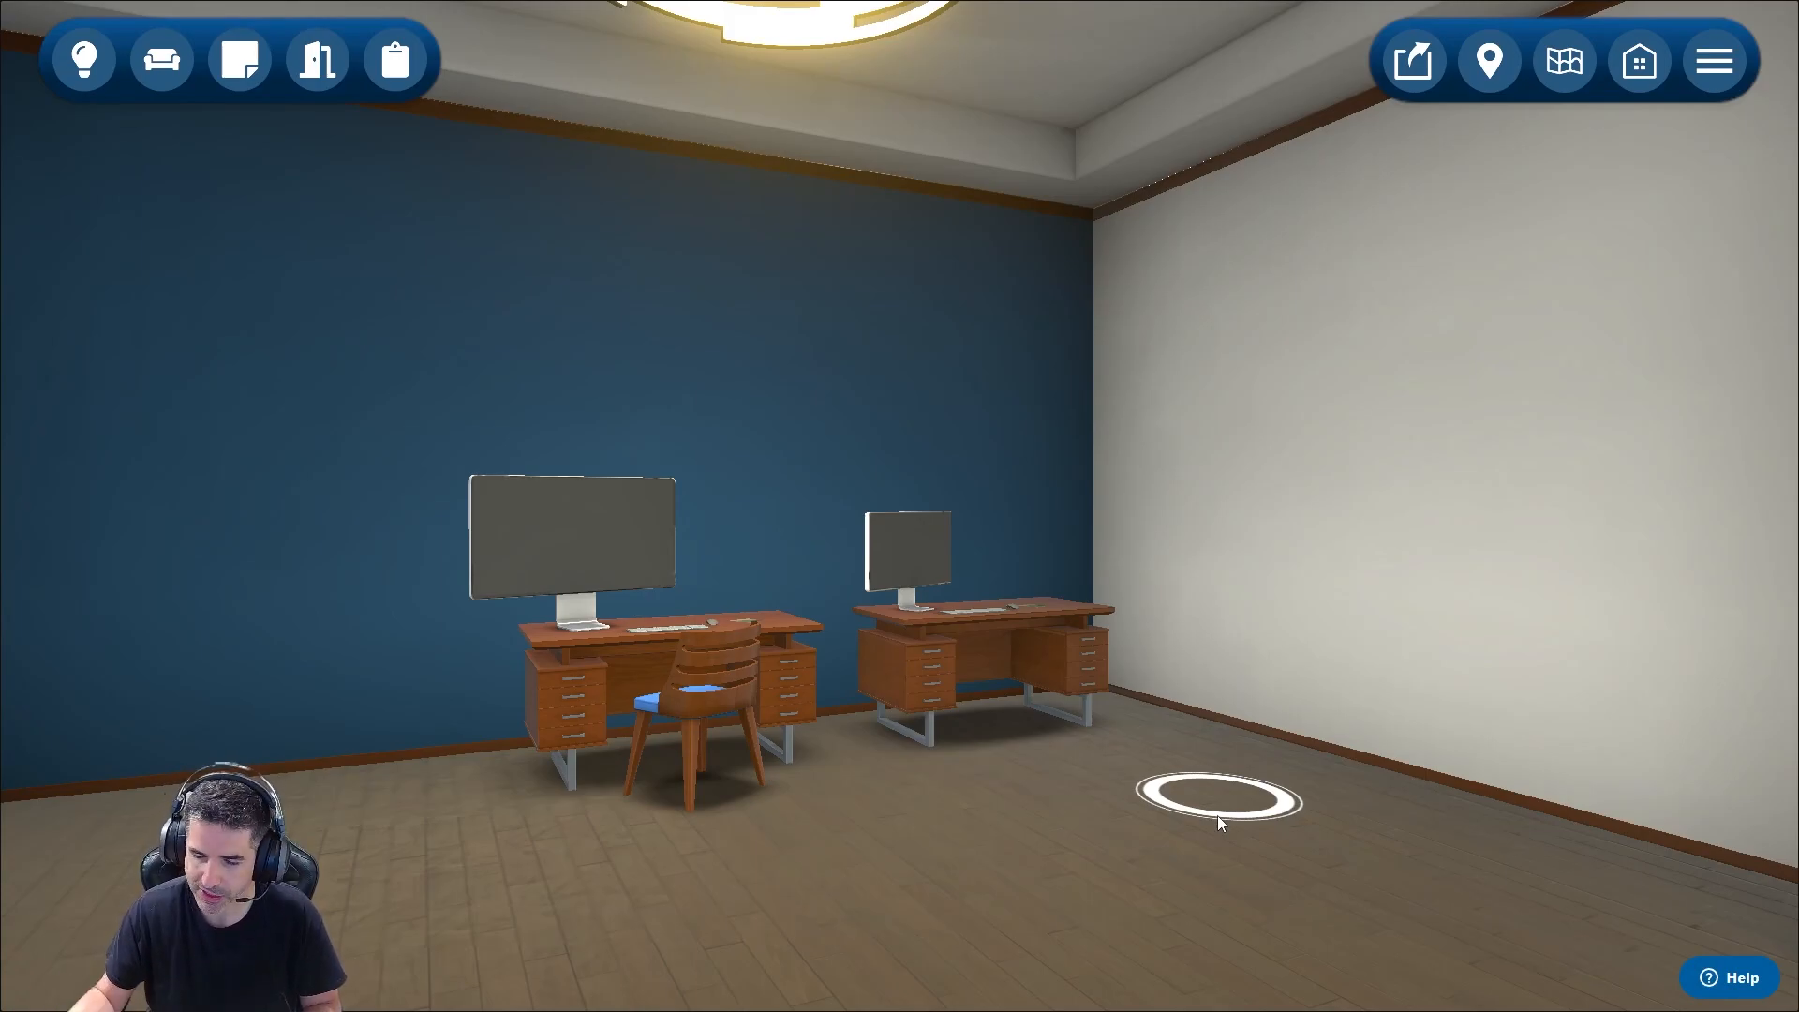
pyautogui.click(1217, 815)
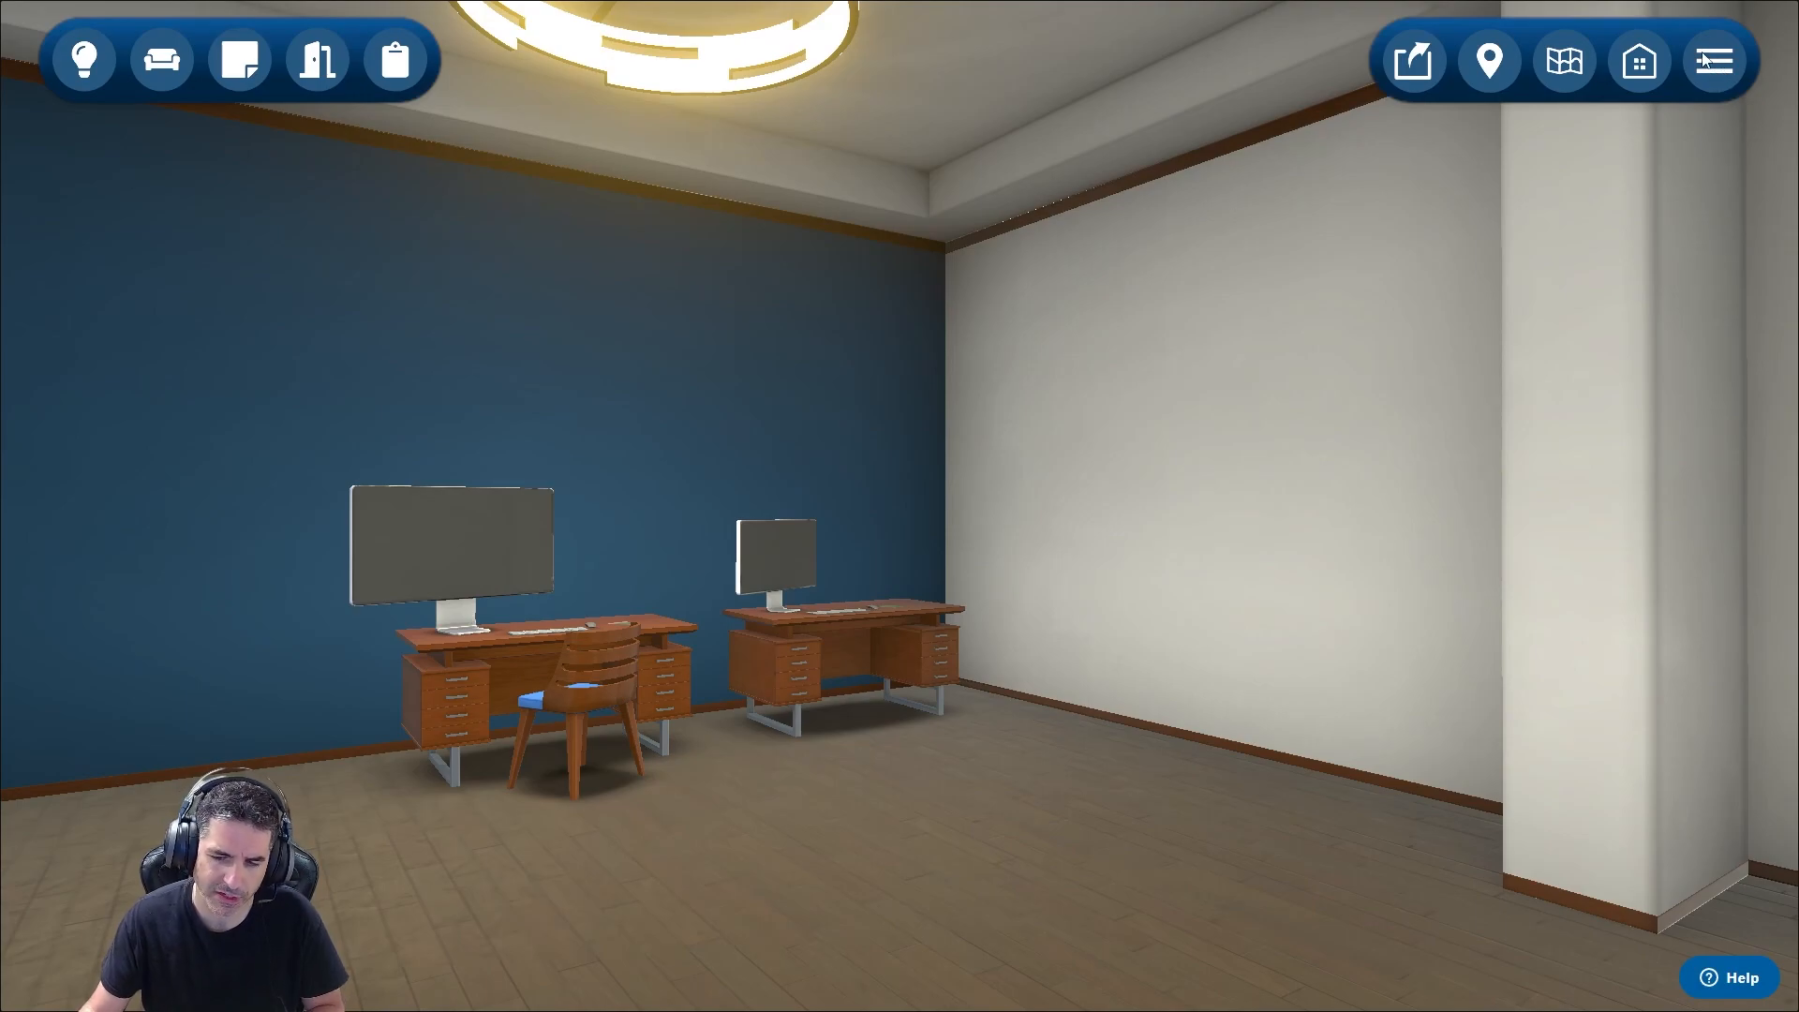
# Go to Settings in the hamburger menu and choose Edit Sagan Colors.
pyautogui.click(1704, 59)
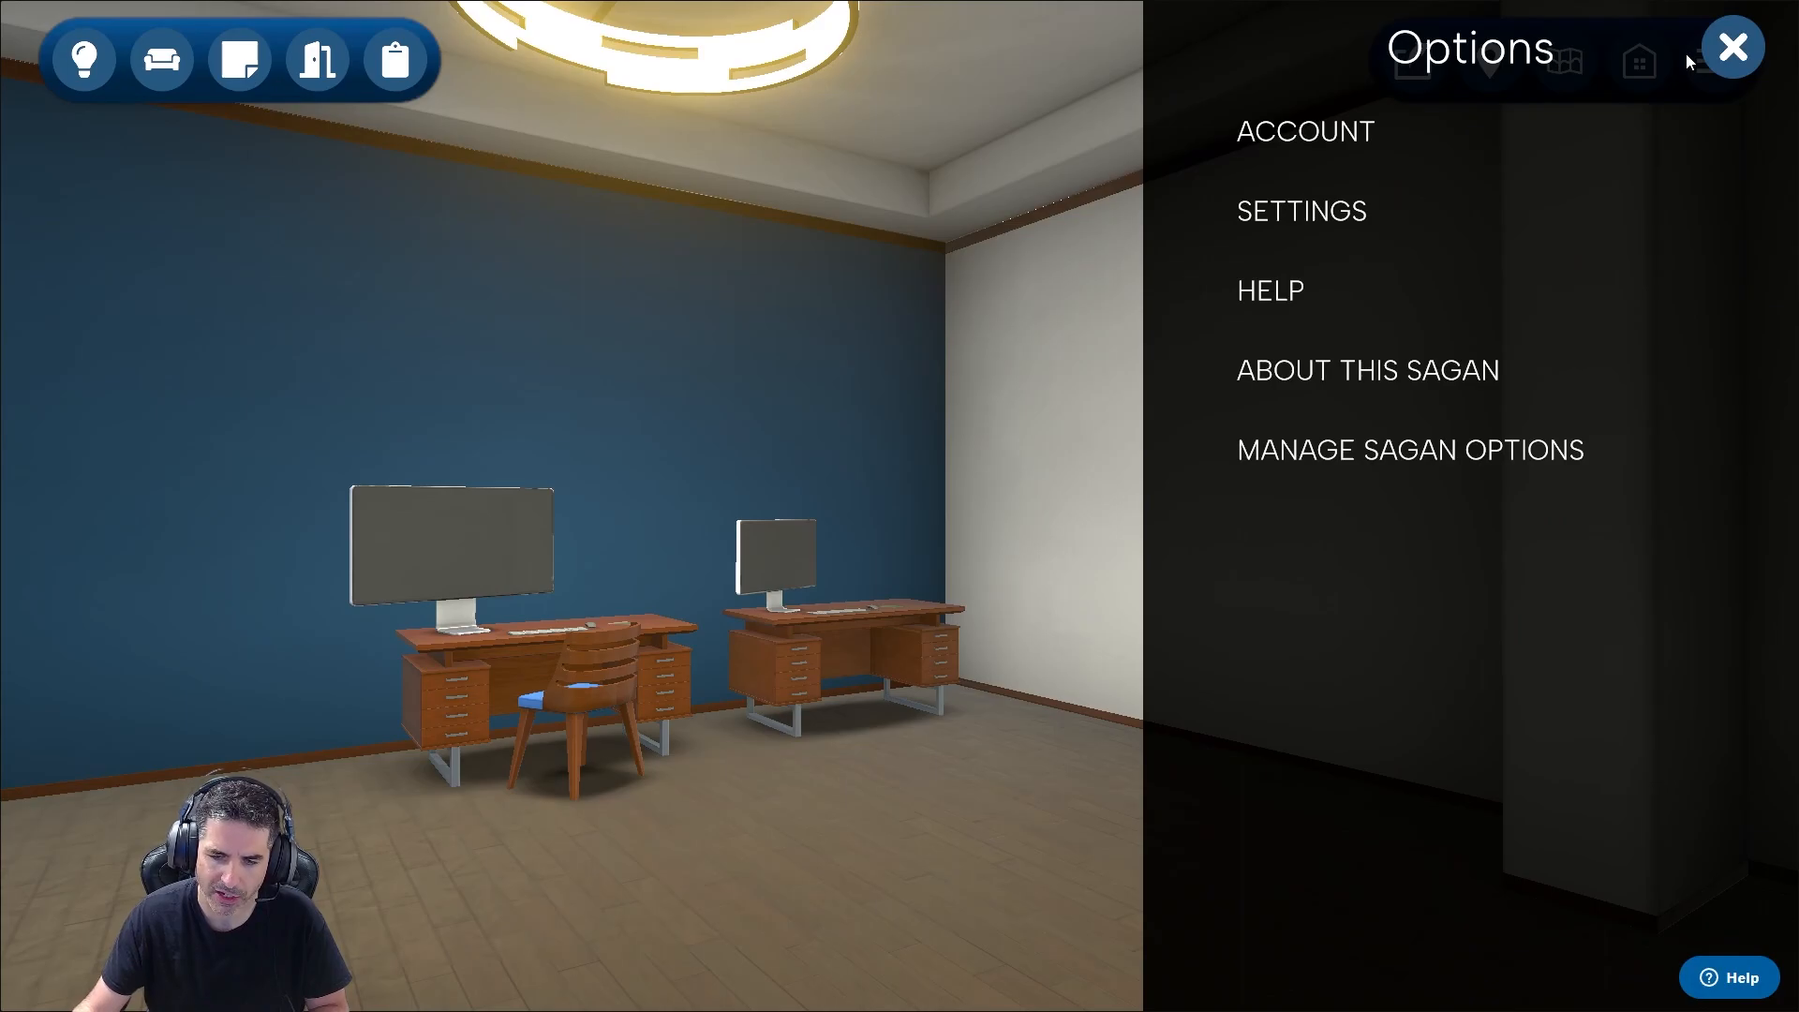
pyautogui.click(1385, 457)
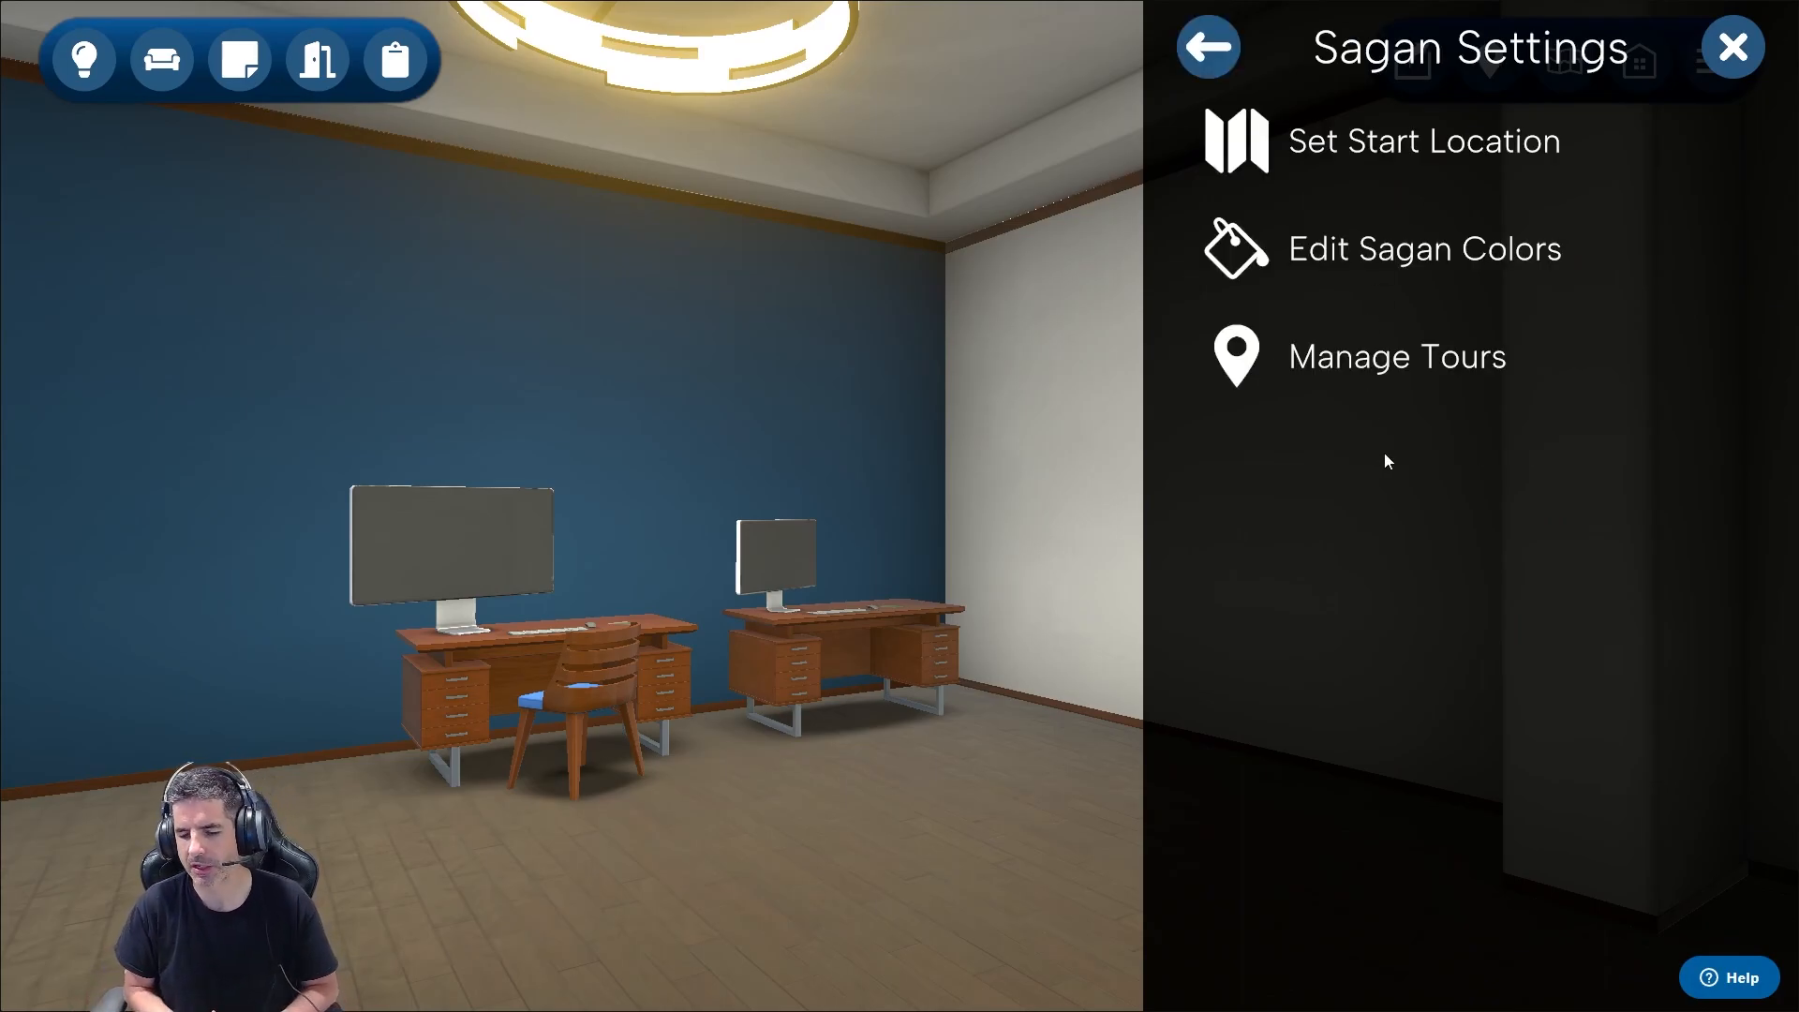
pyautogui.click(1377, 260)
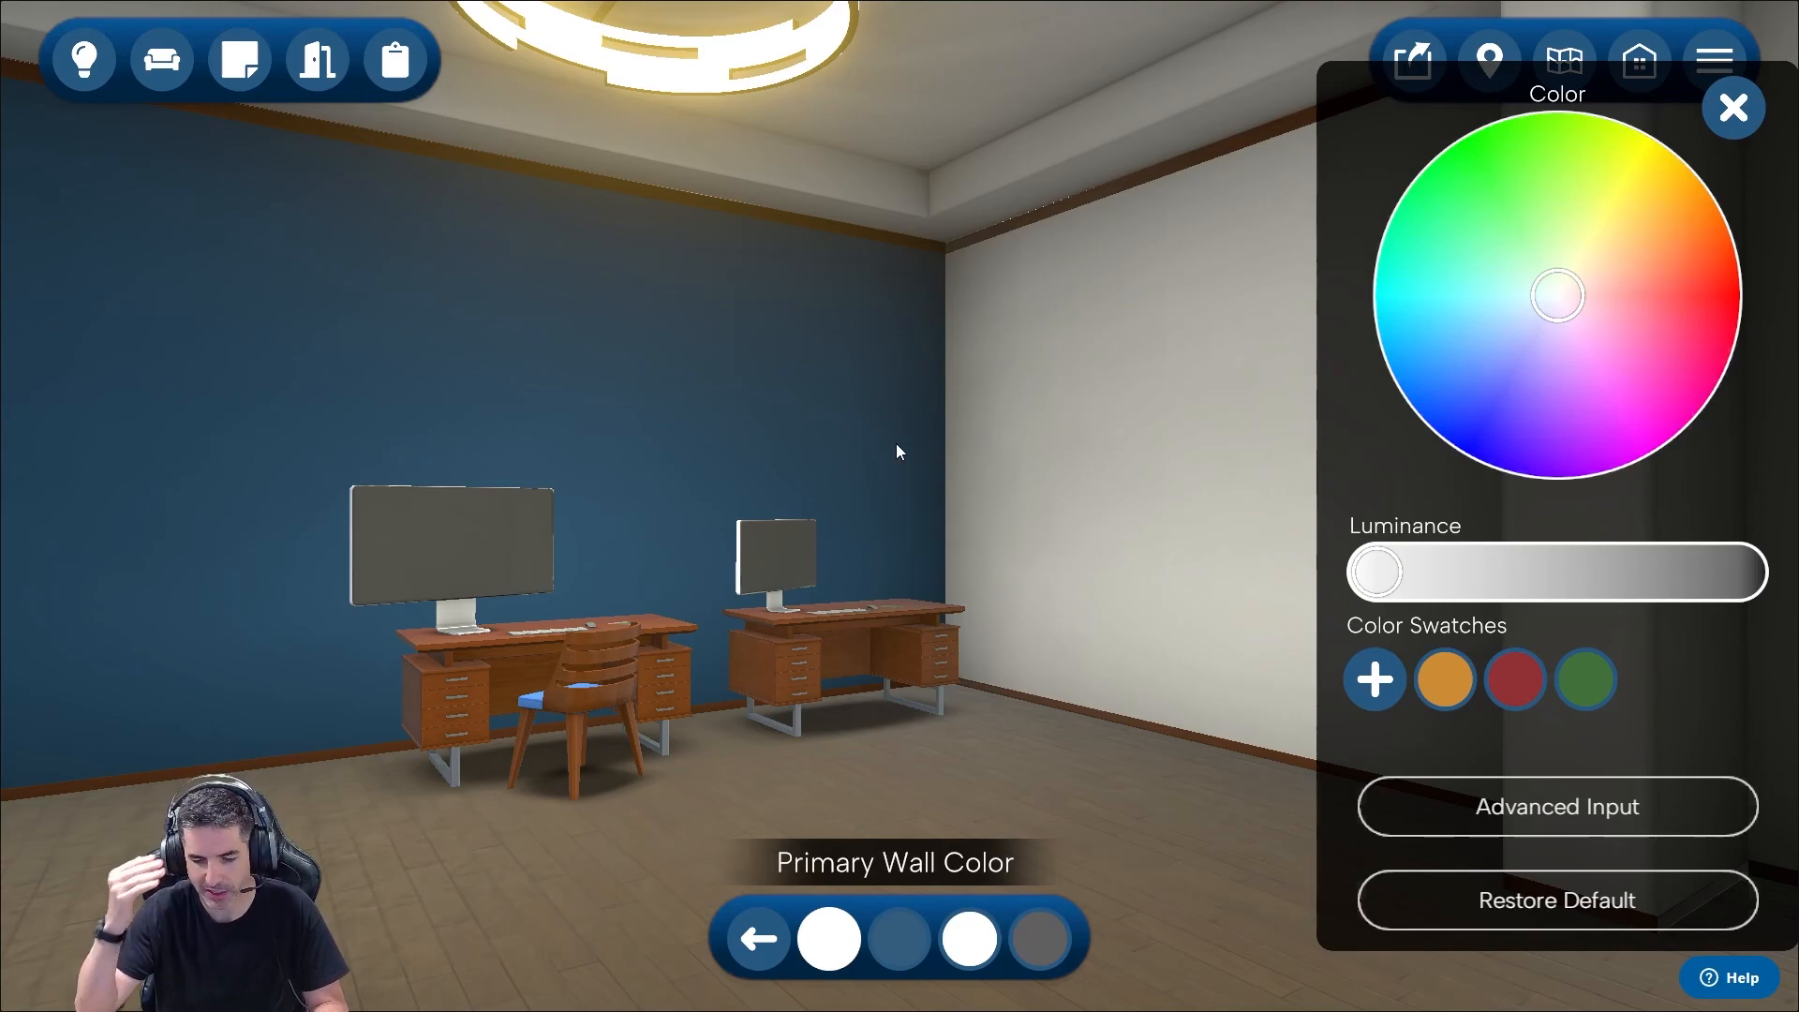
# Change the Accent Wall Color from blue to light green after trying orange, and save it as a swatch.
pyautogui.click(896, 945)
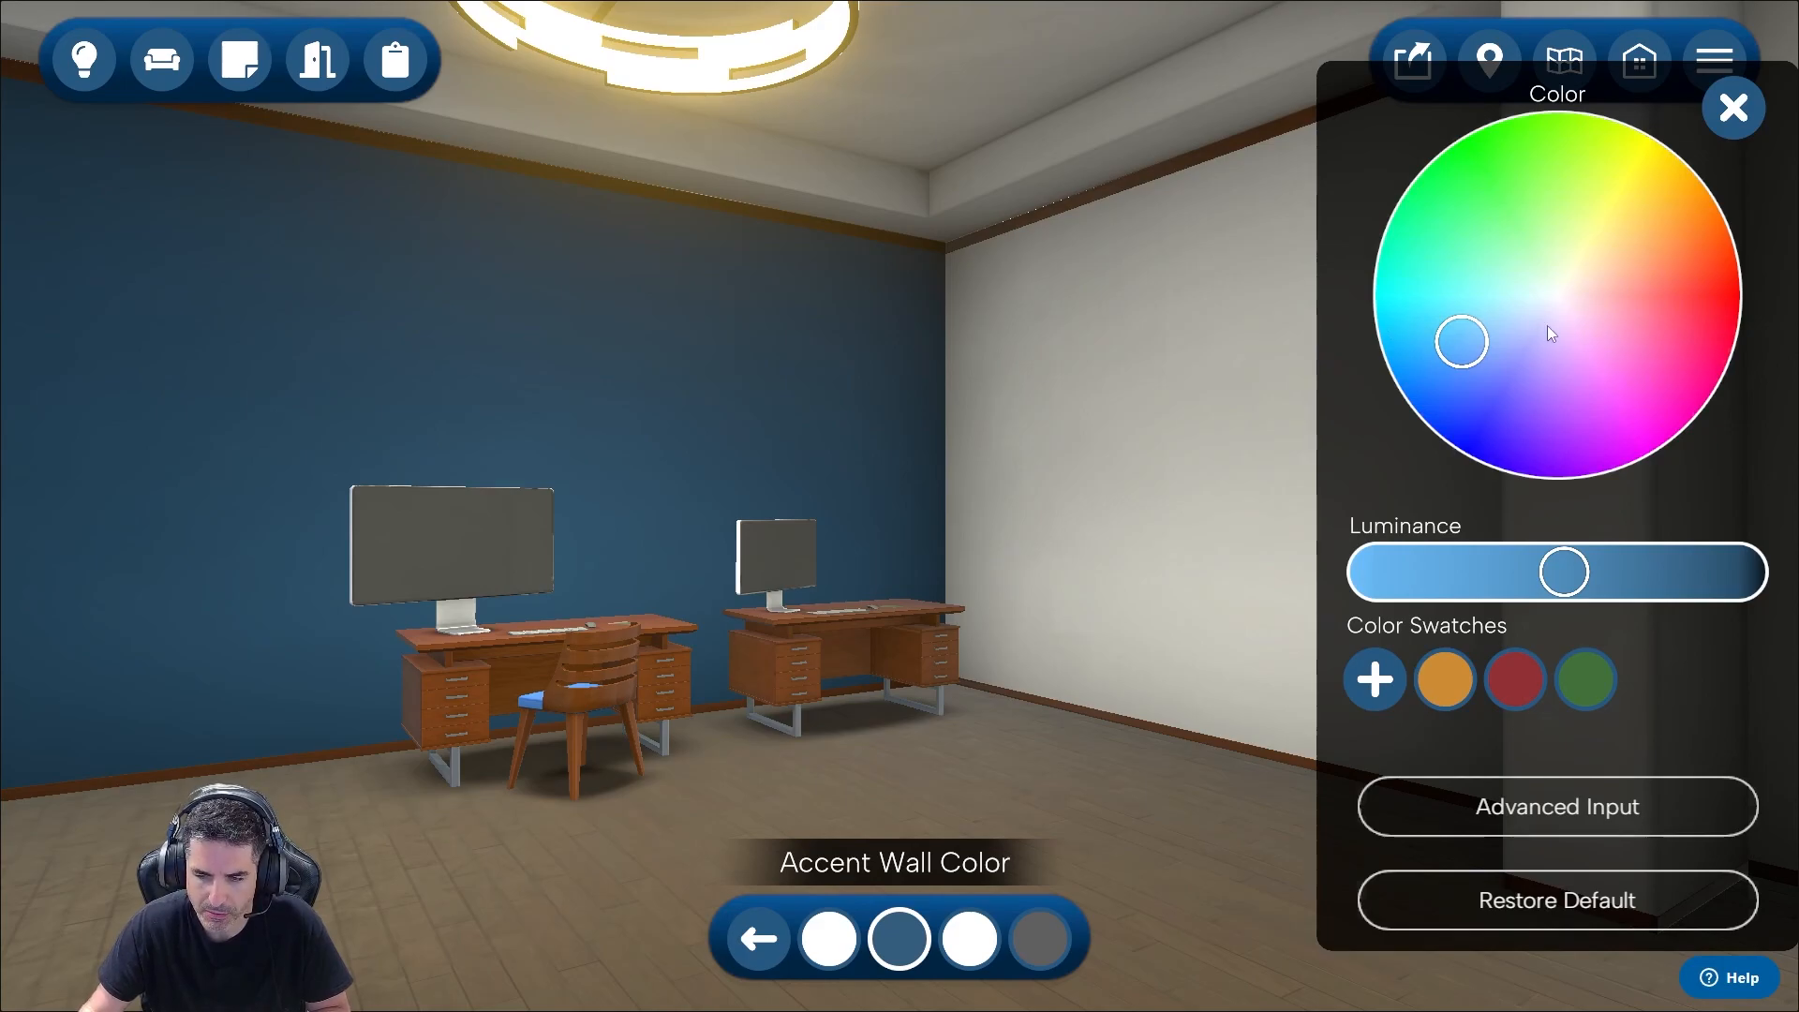
pyautogui.moveTo(1598, 300); pyautogui.dragTo(1671, 237)
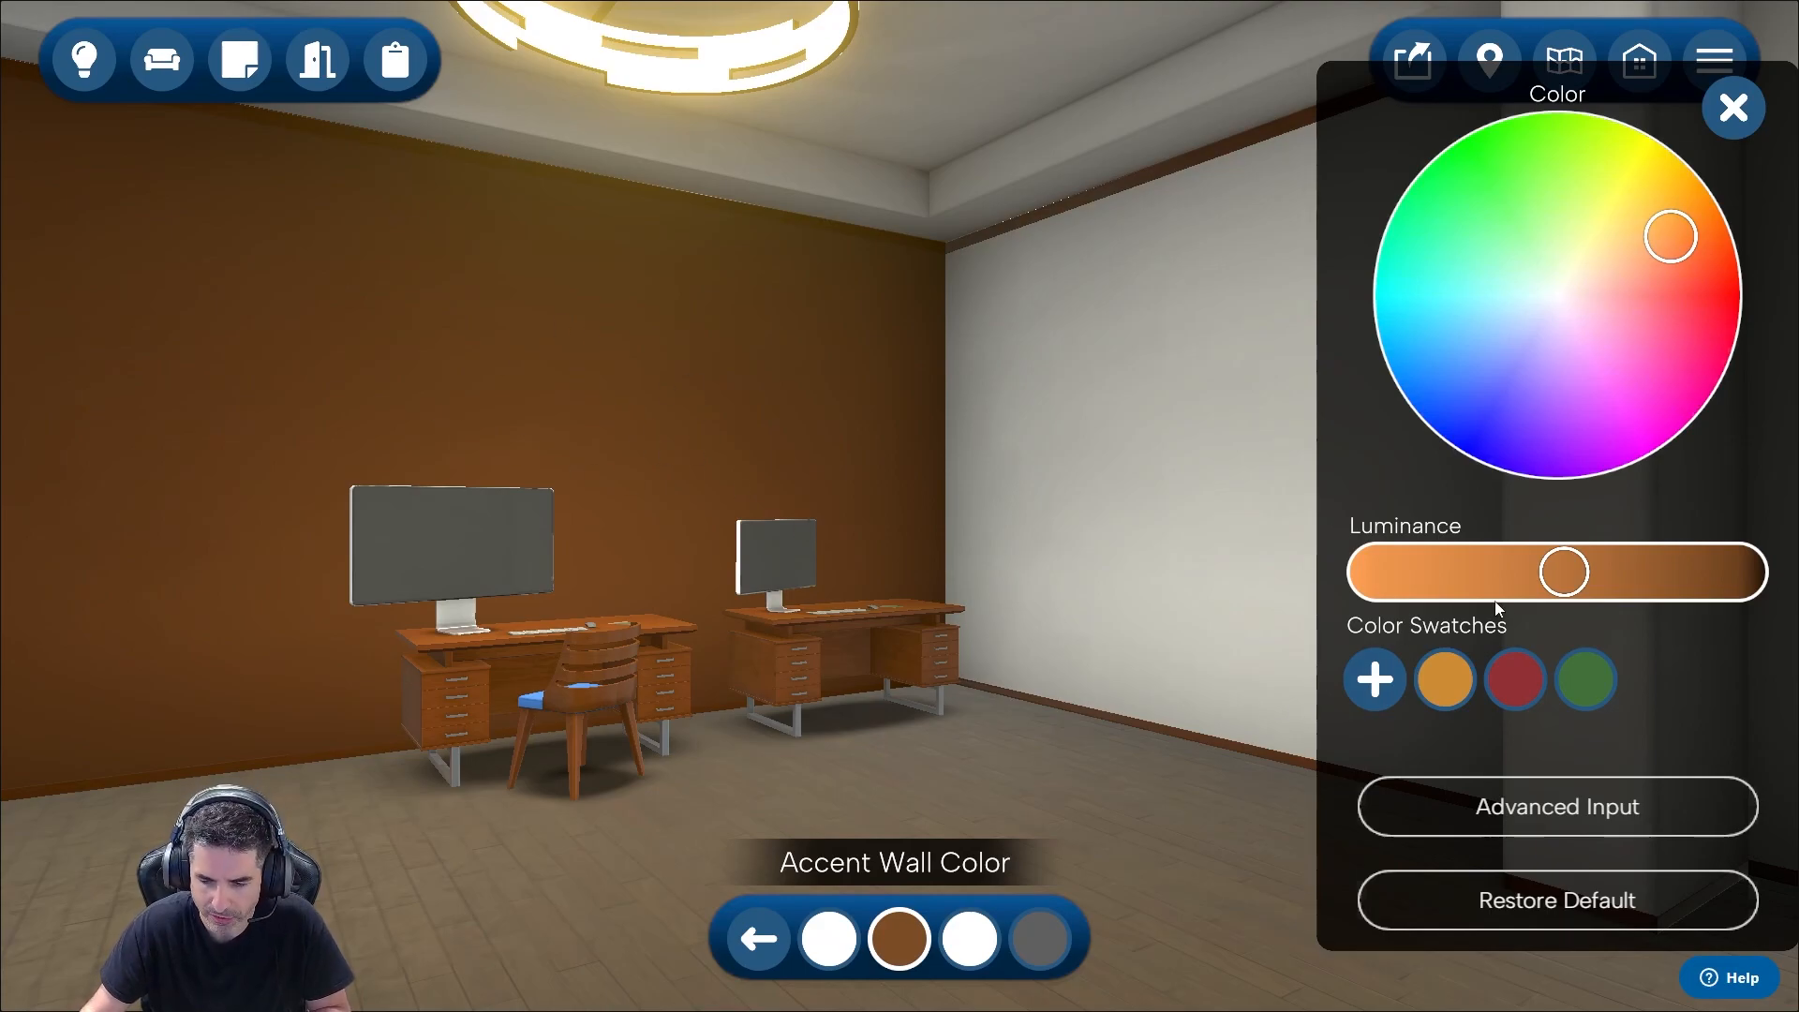
pyautogui.moveTo(1559, 579); pyautogui.dragTo(1435, 574)
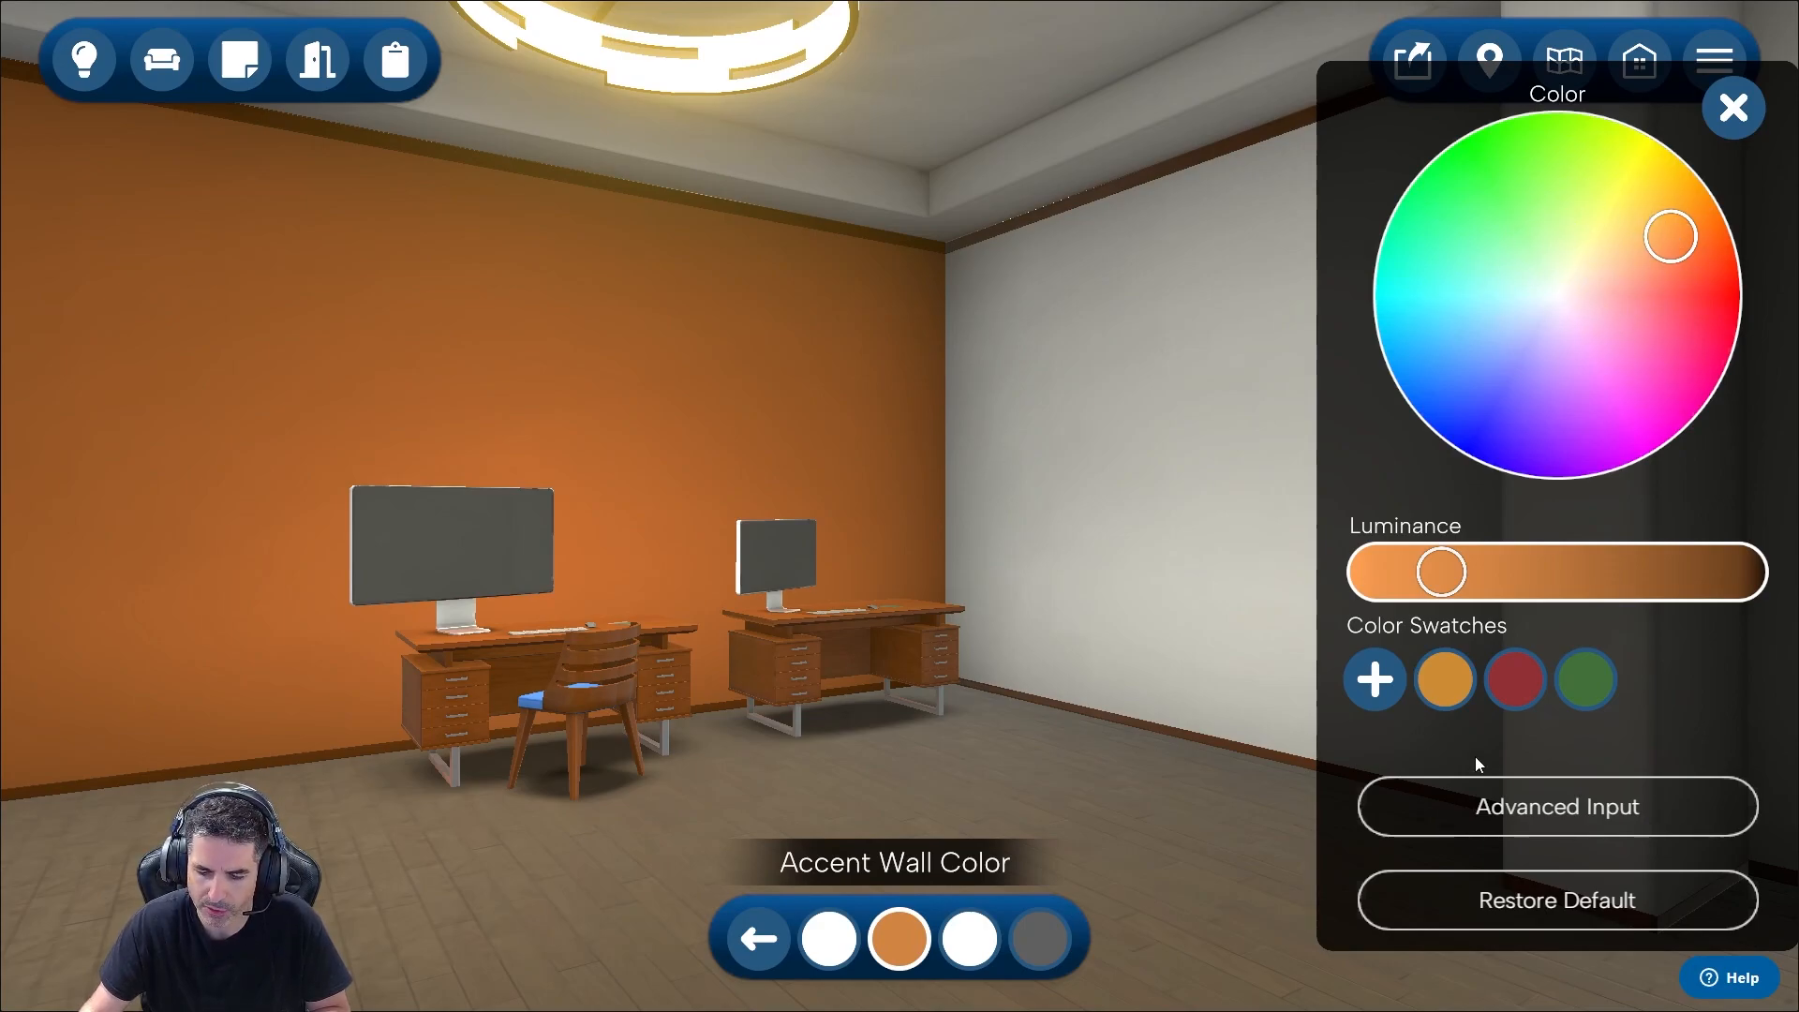
pyautogui.click(1583, 806)
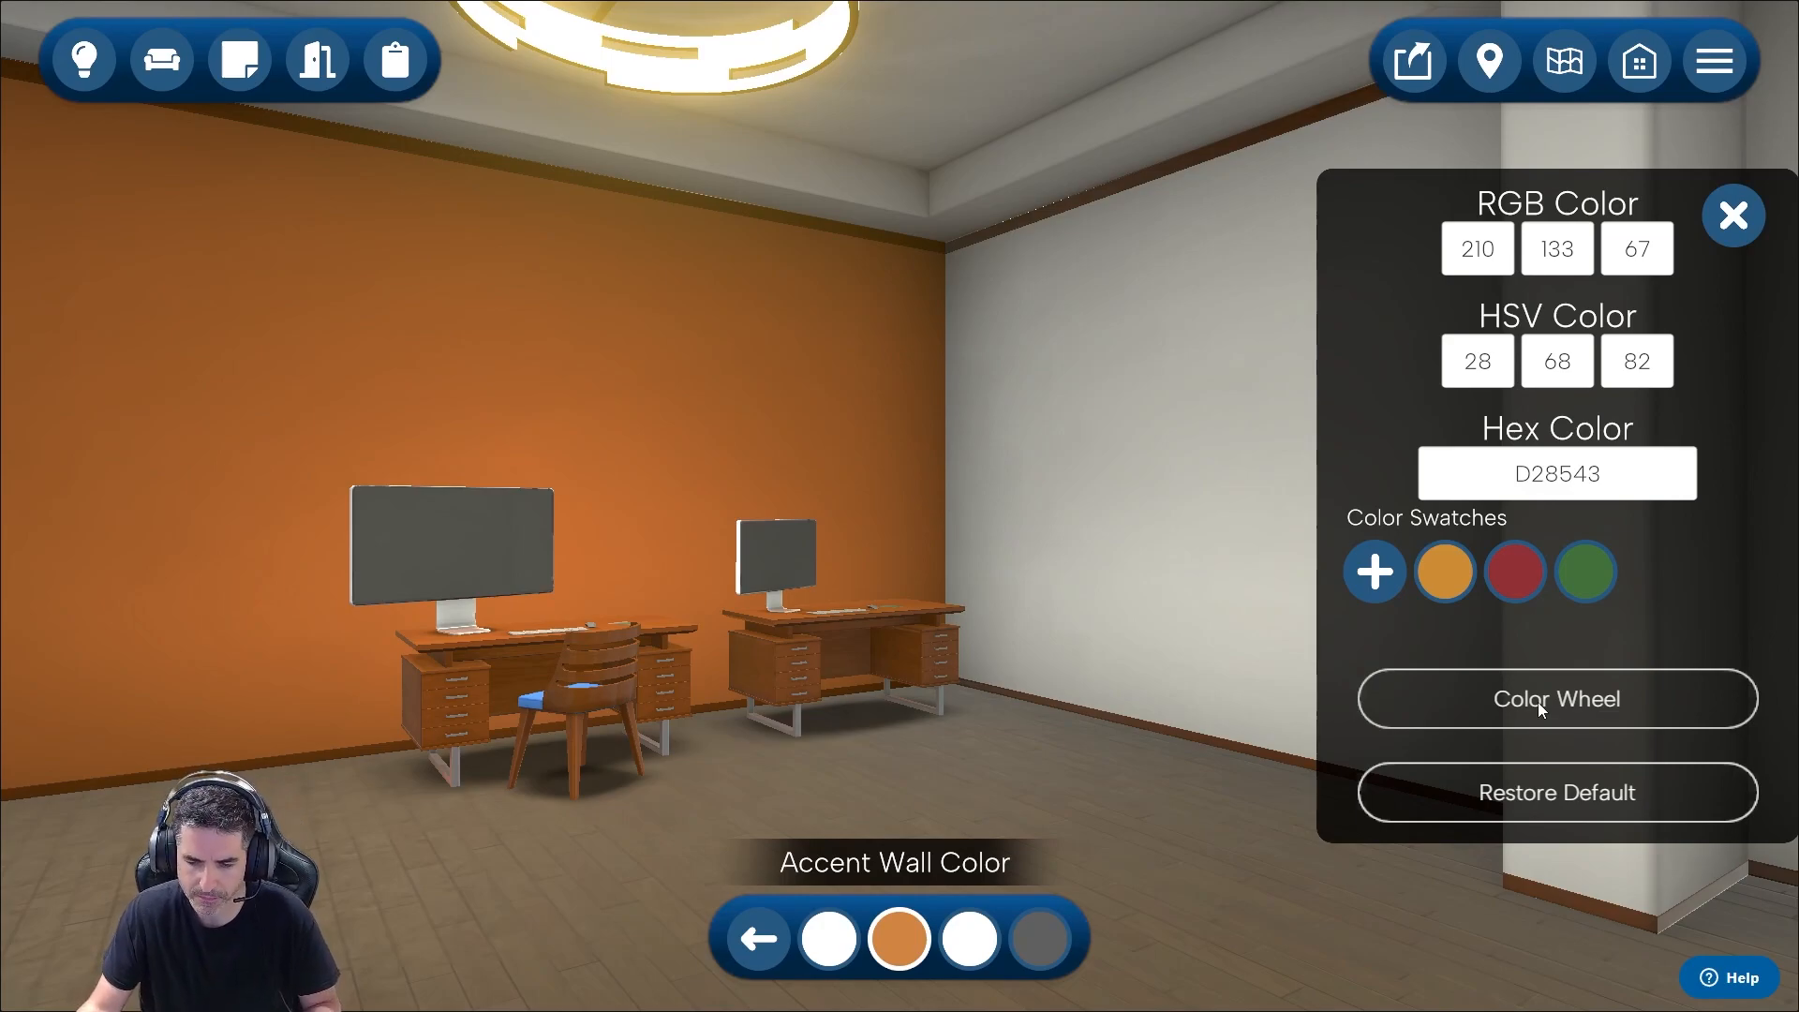
pyautogui.click(1536, 715)
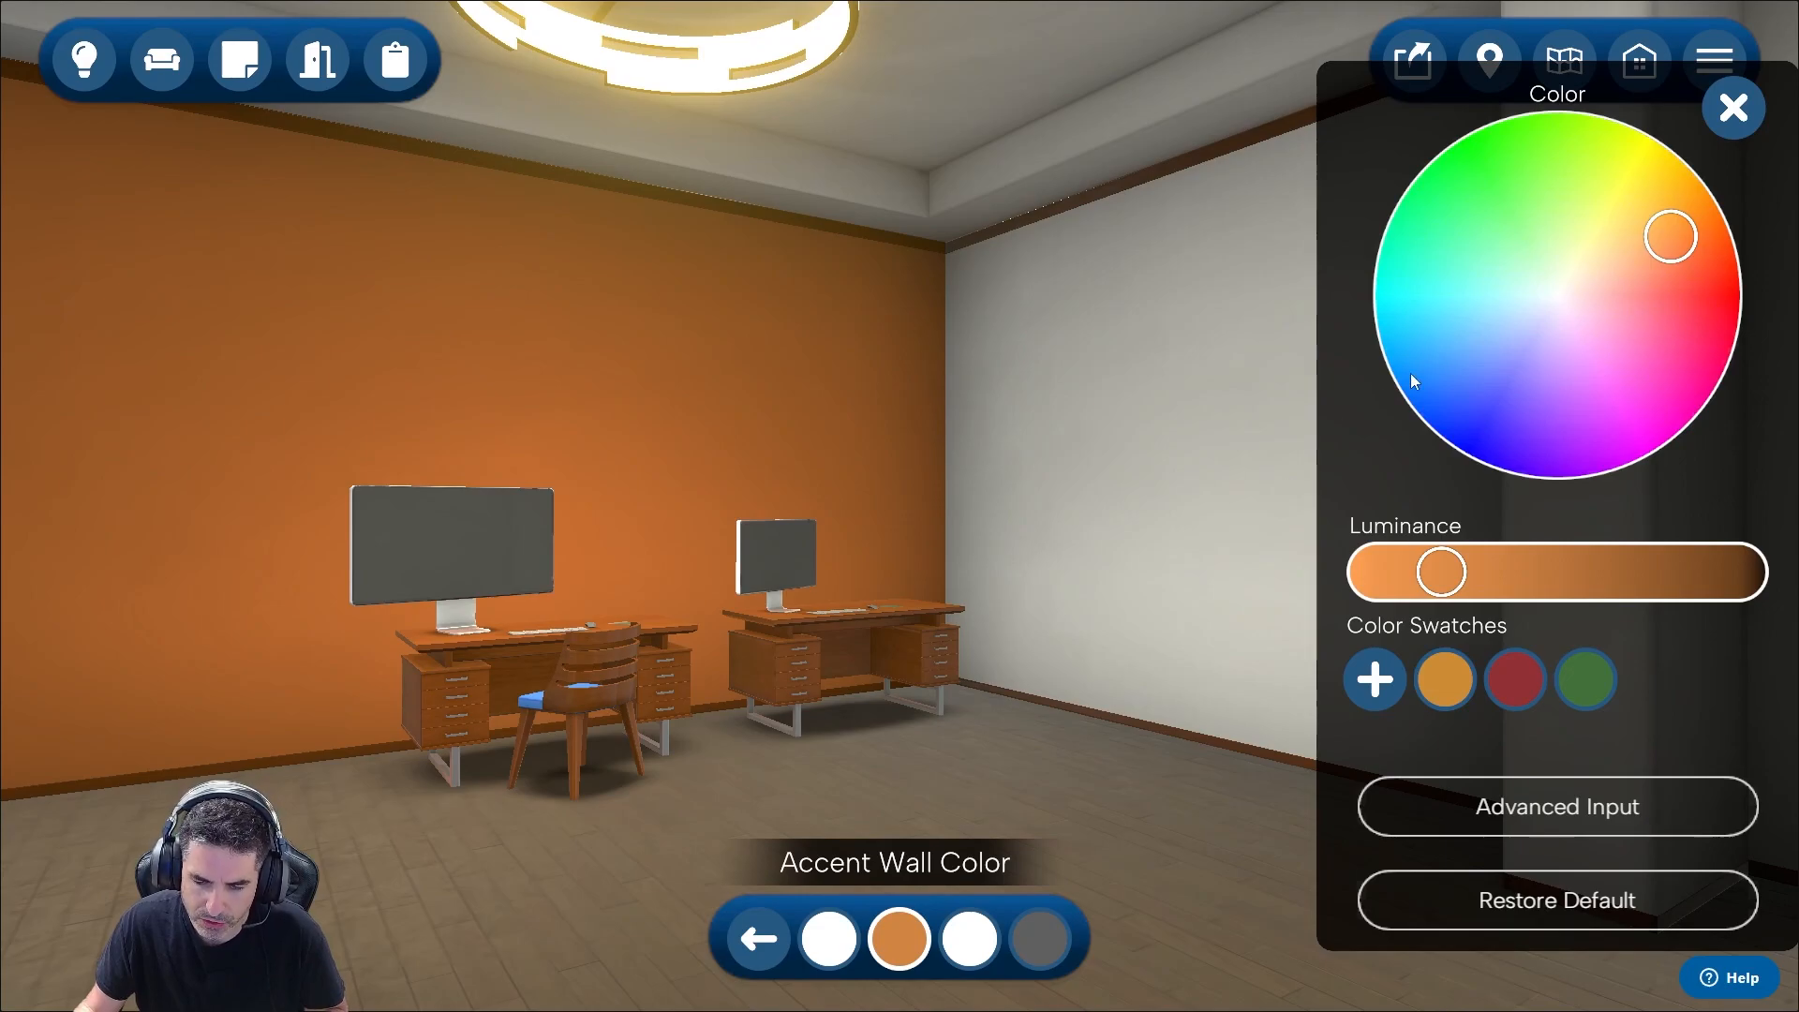
pyautogui.moveTo(1596, 367); pyautogui.dragTo(1503, 247)
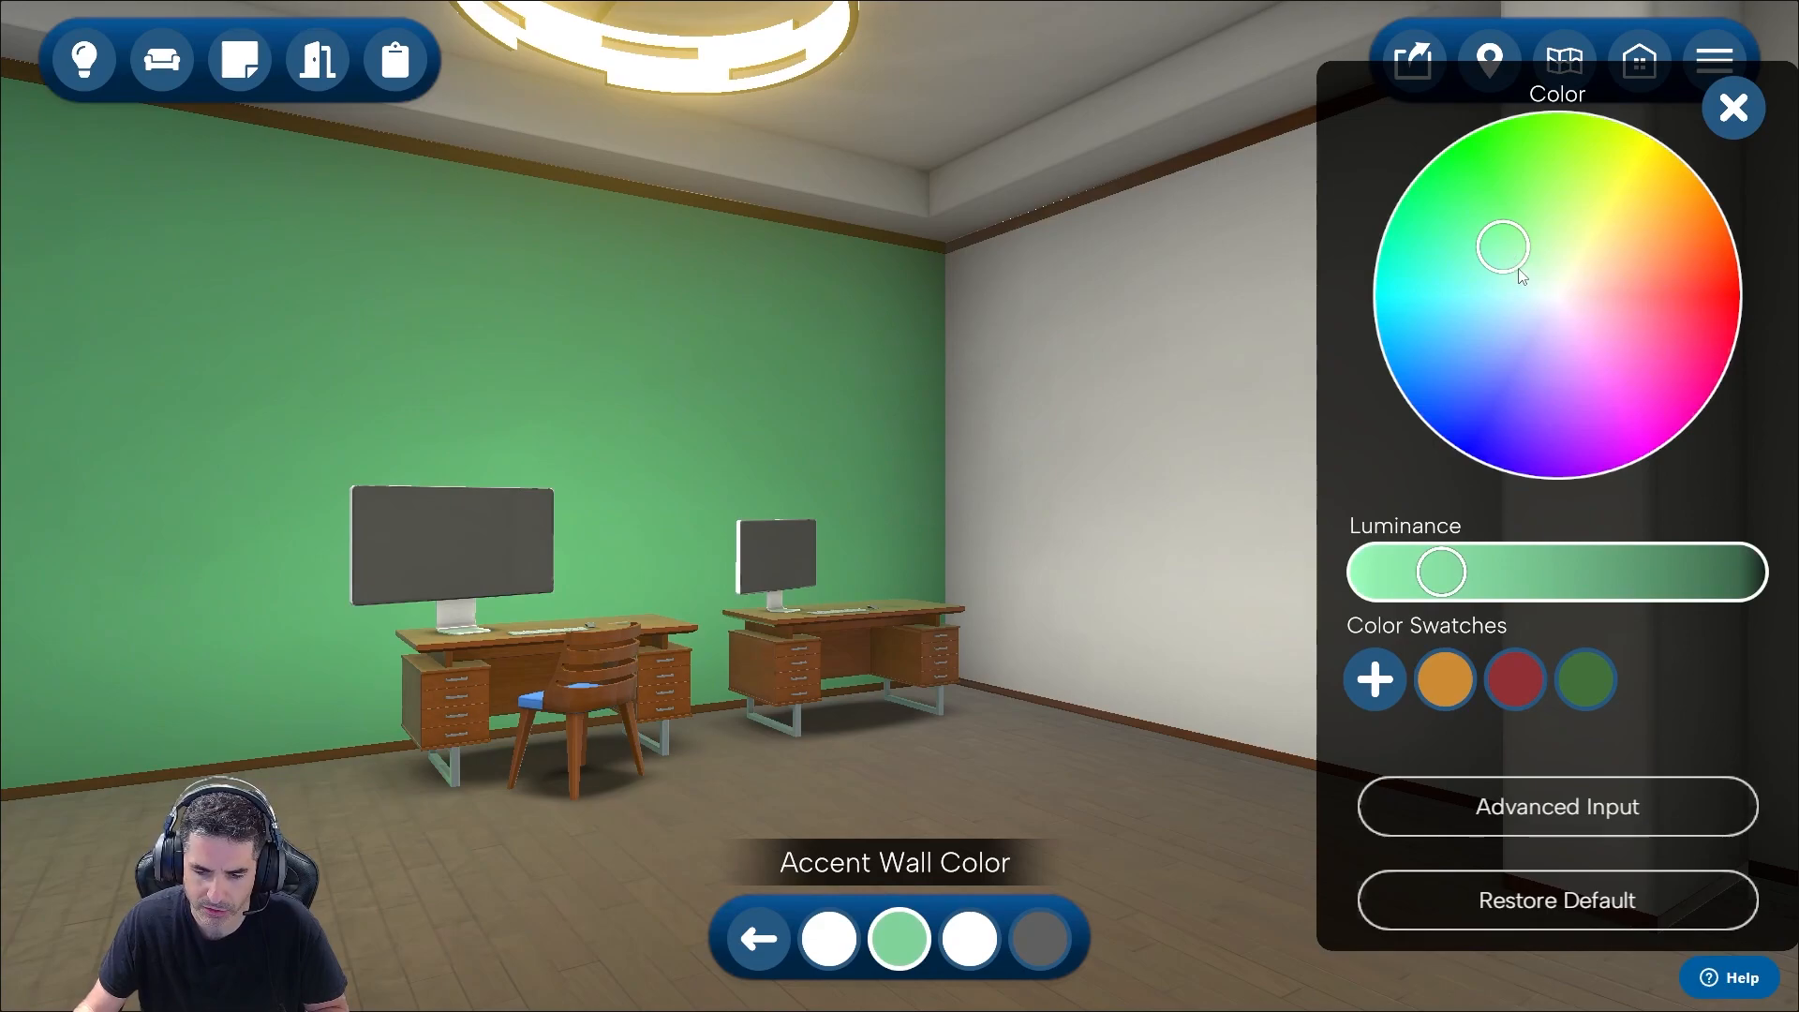
pyautogui.click(1372, 680)
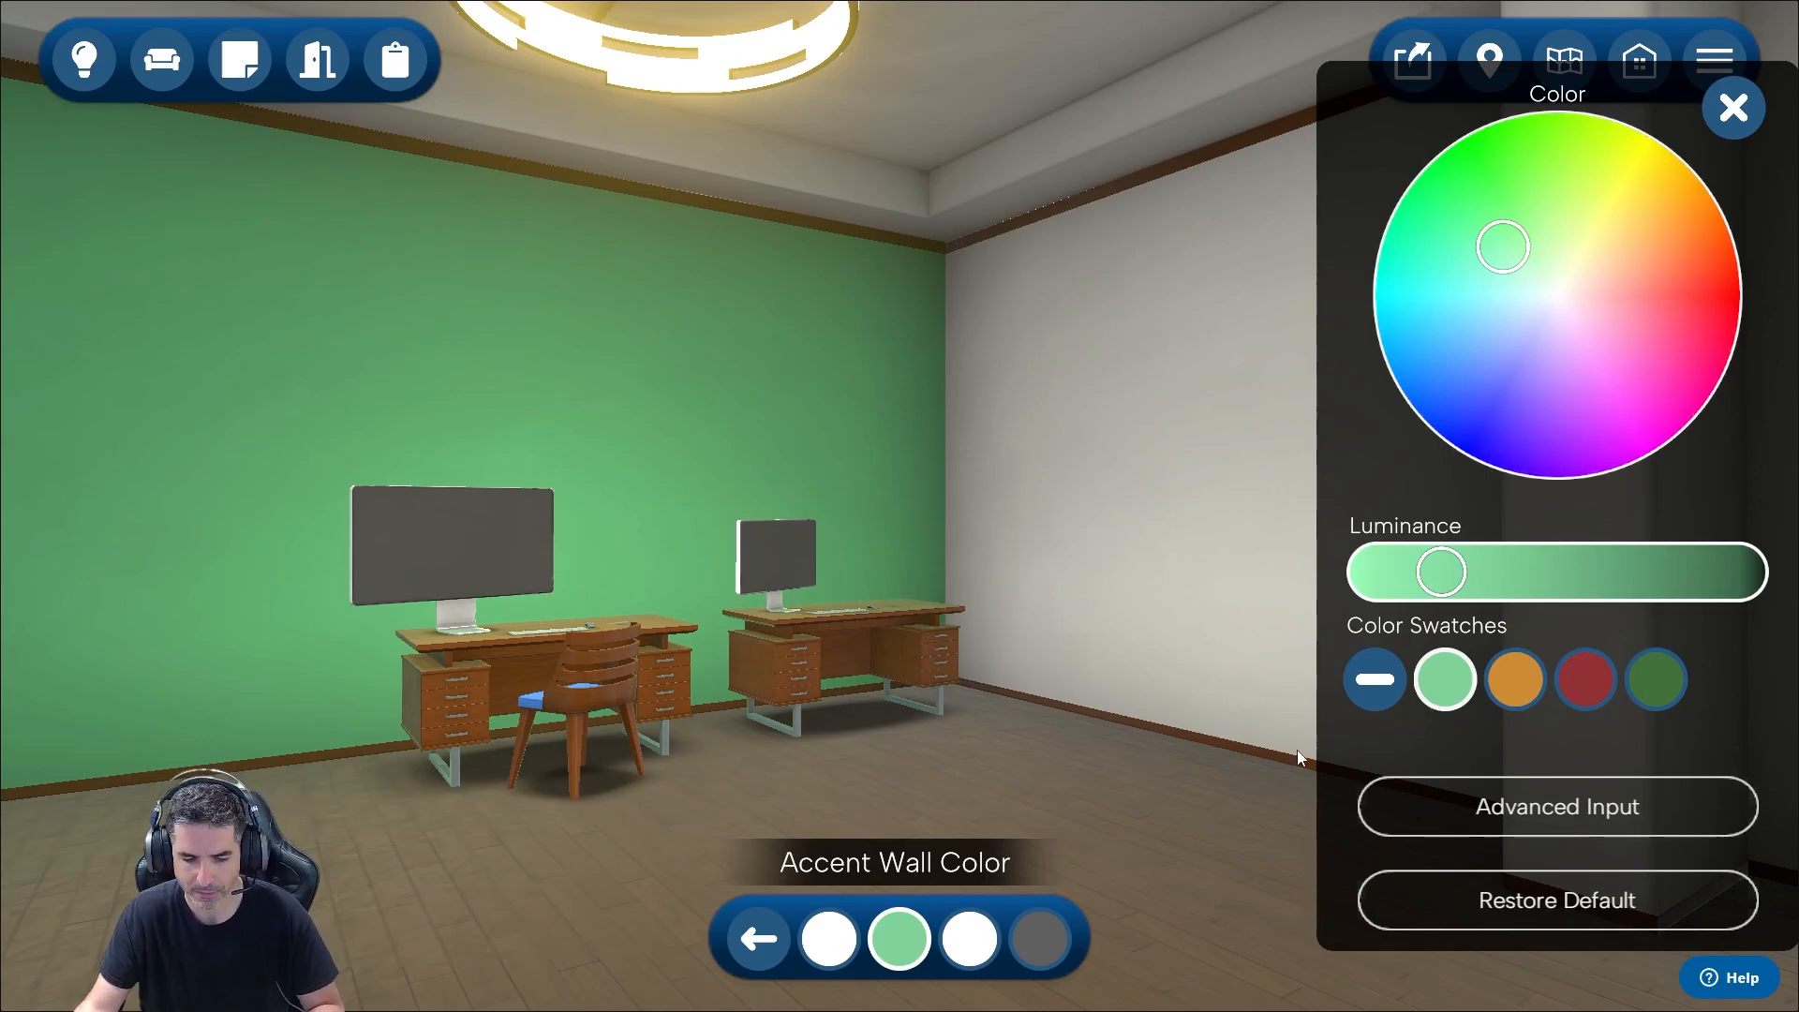
# Try light green on the primary walls, then restore them to default white.
pyautogui.click(826, 944)
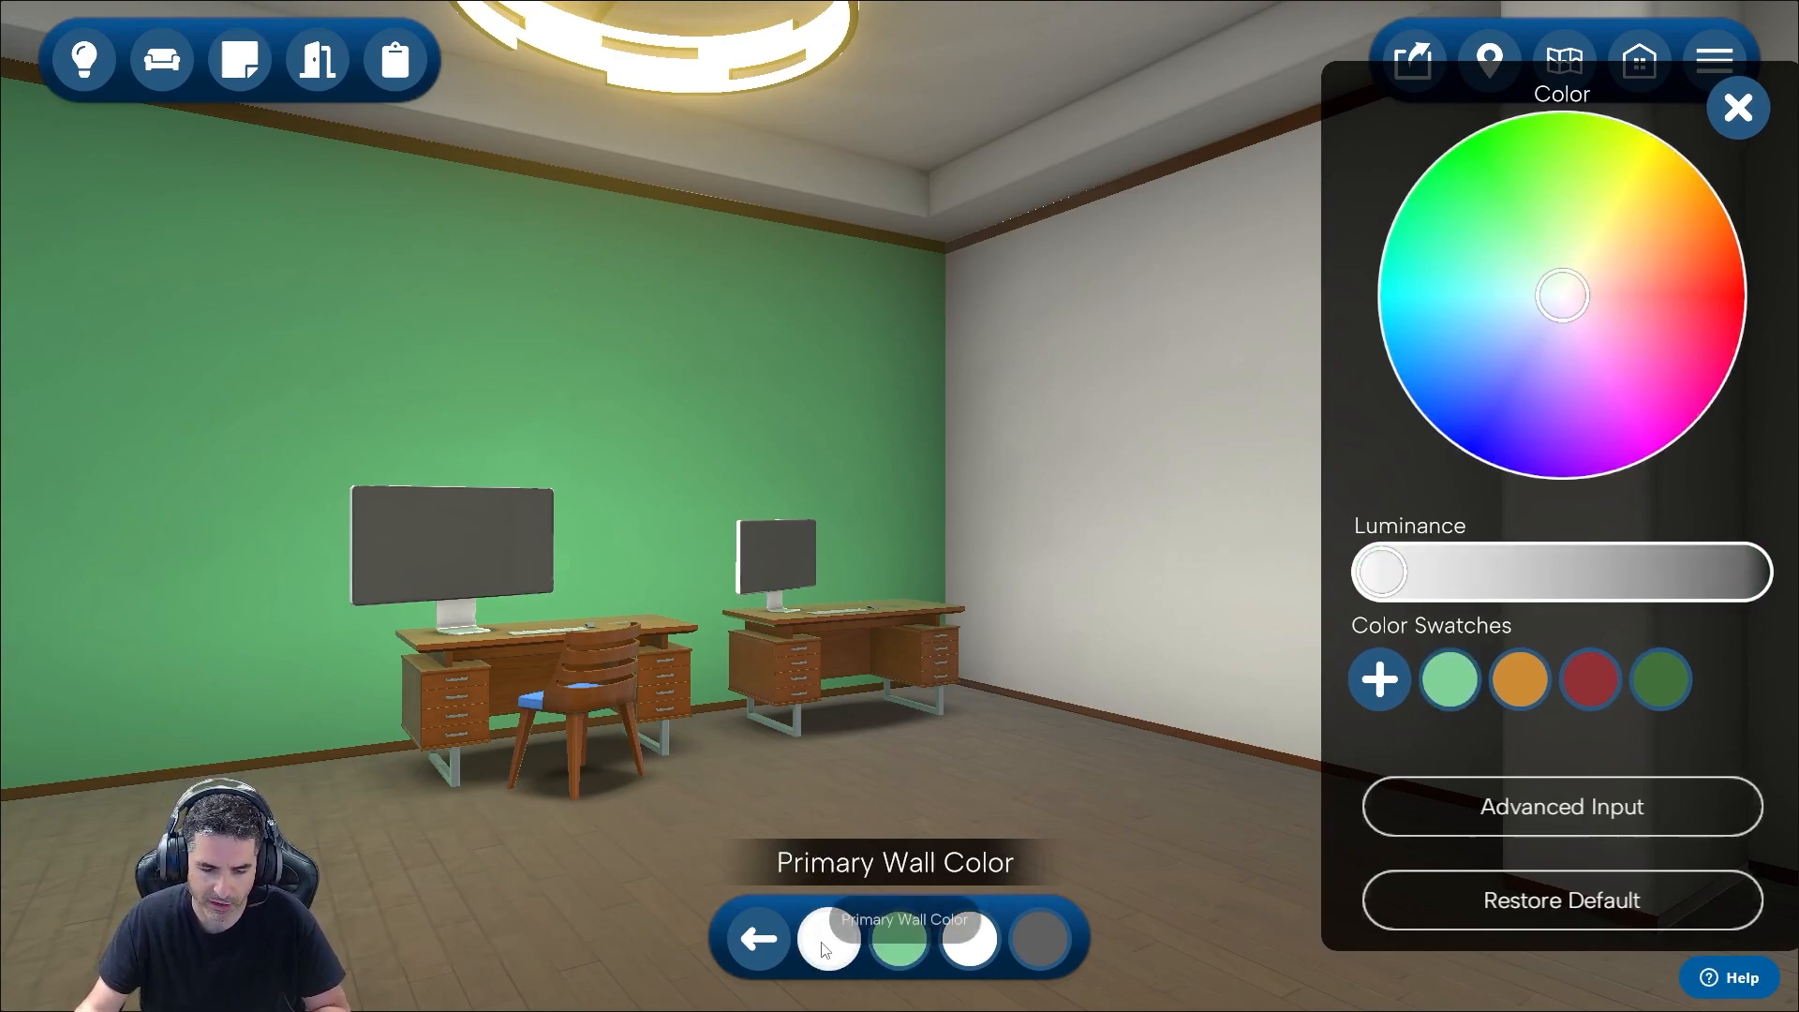
pyautogui.click(800, 794)
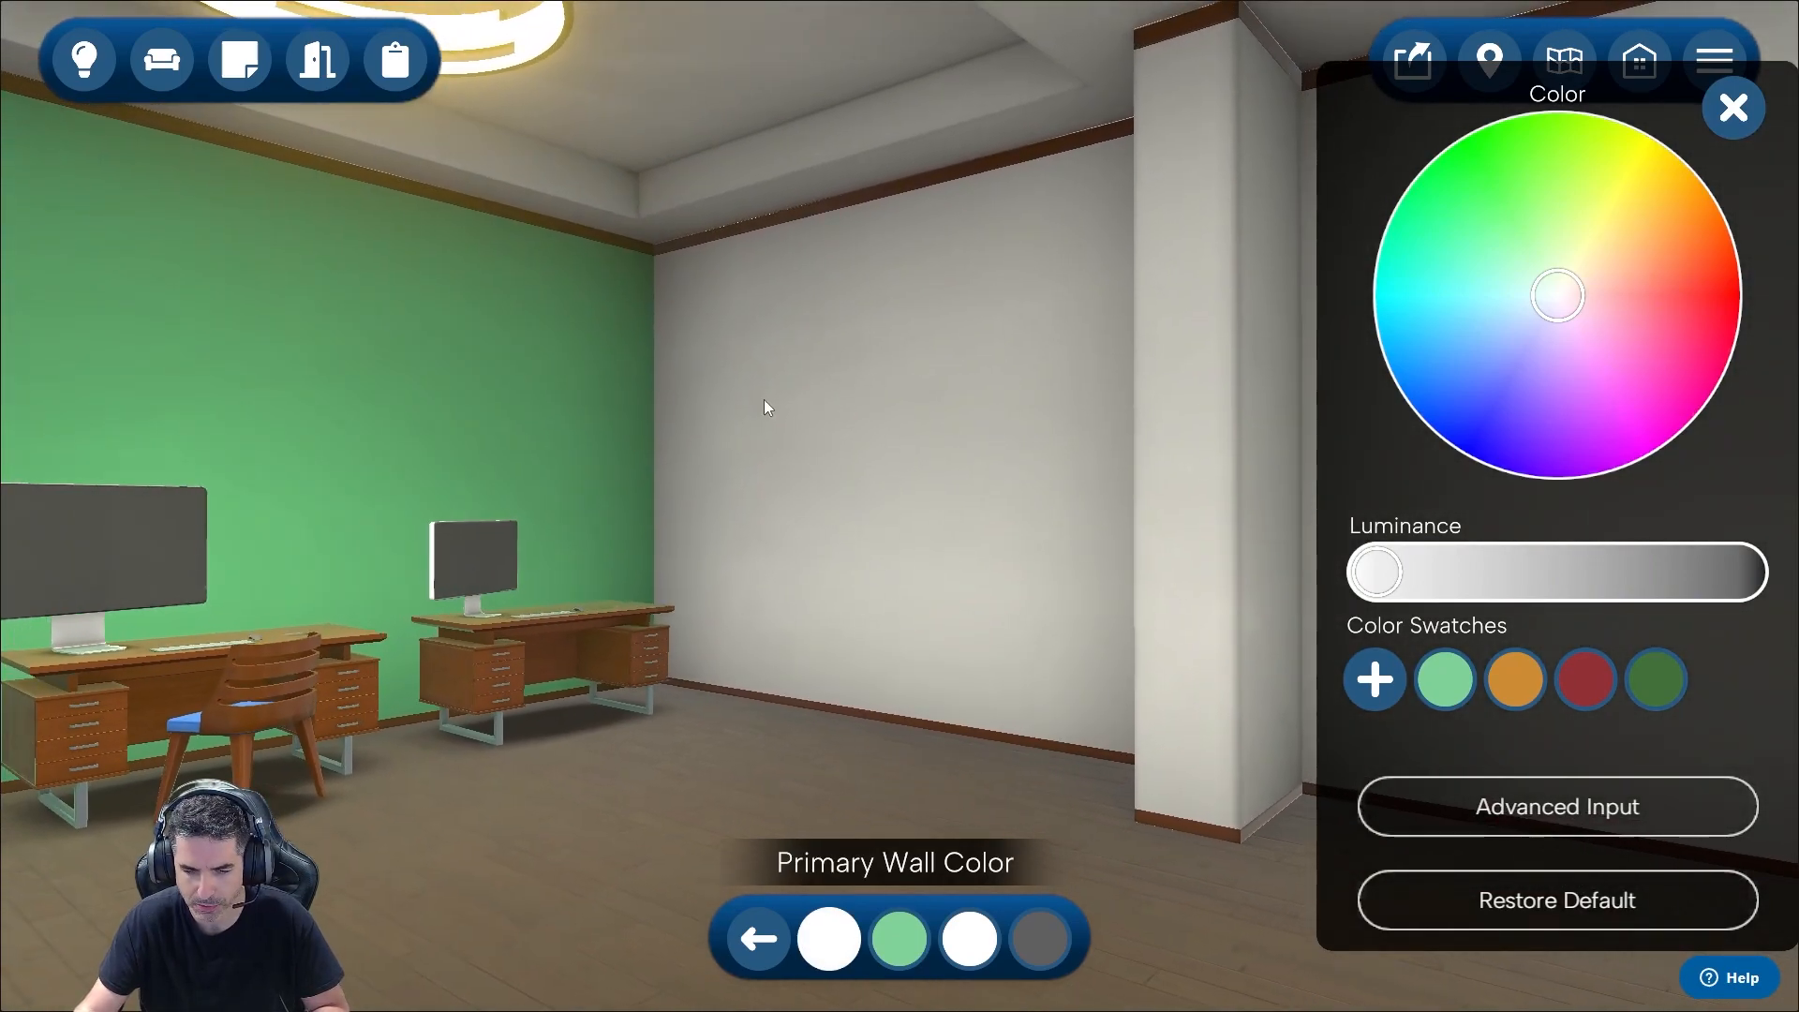
pyautogui.click(1457, 683)
pyautogui.click(701, 787)
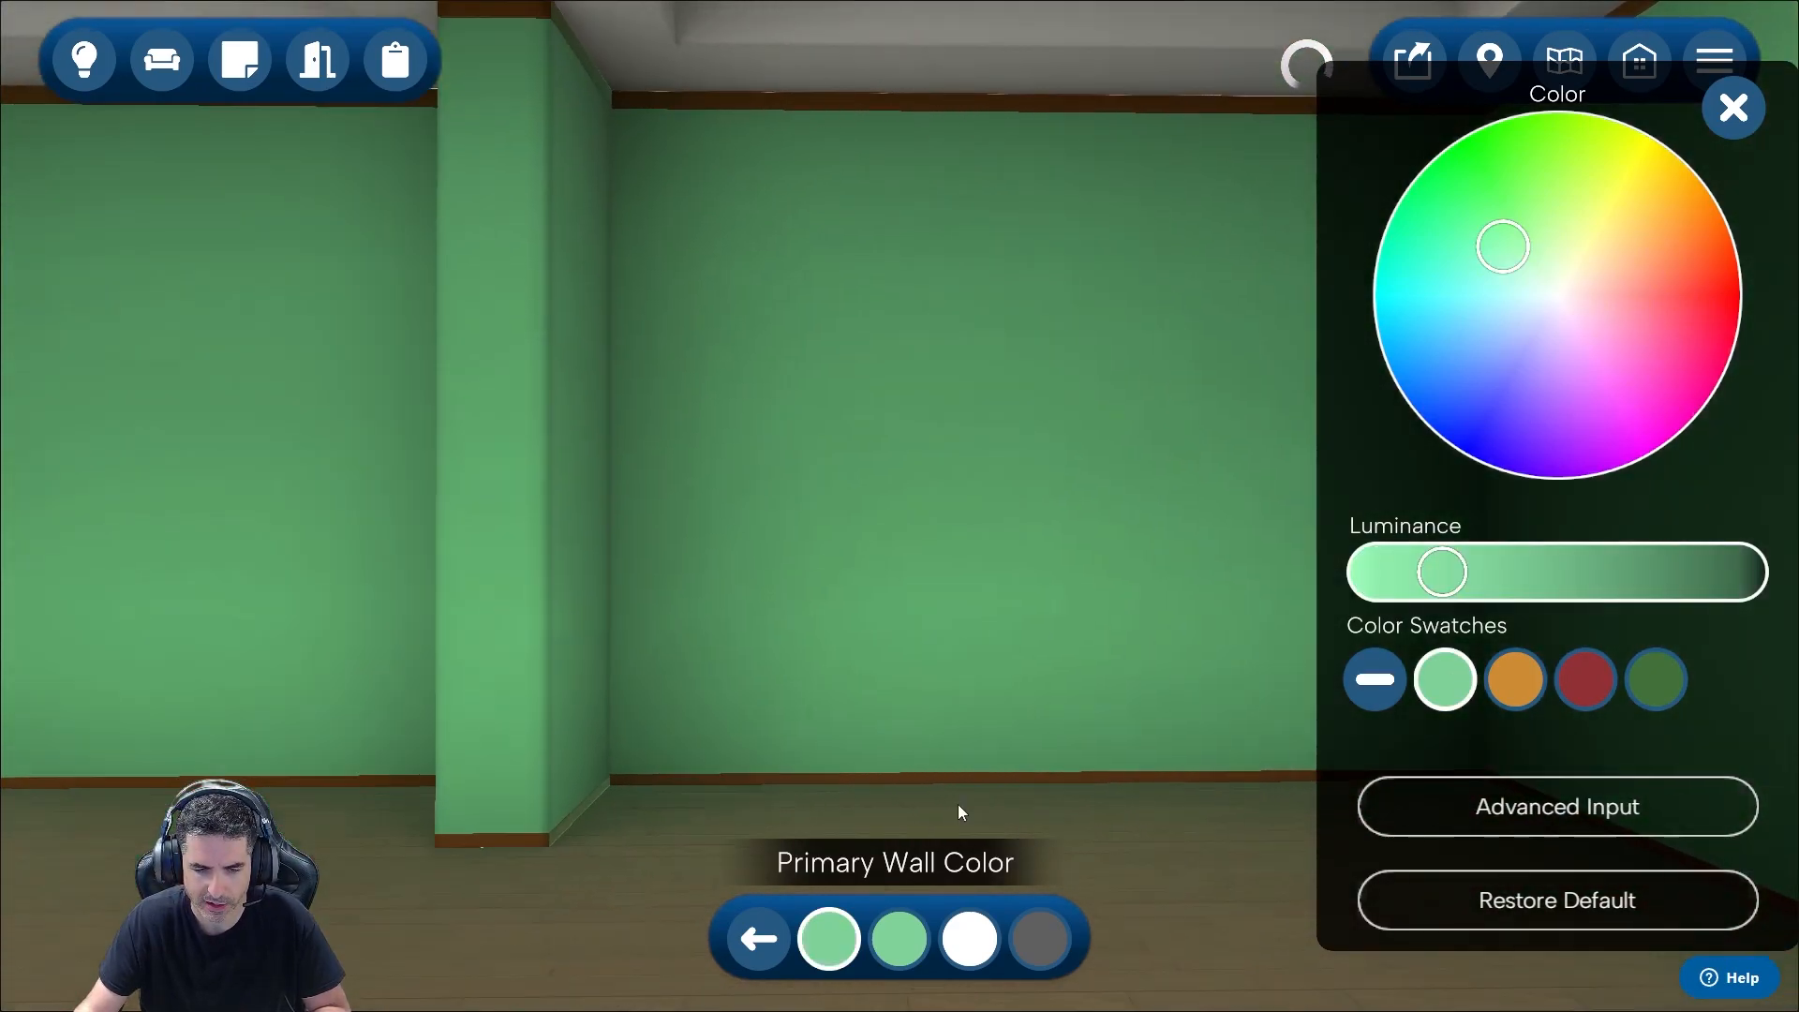
pyautogui.moveTo(958, 804); pyautogui.dragTo(532, 792)
pyautogui.moveTo(1015, 806); pyautogui.dragTo(942, 815)
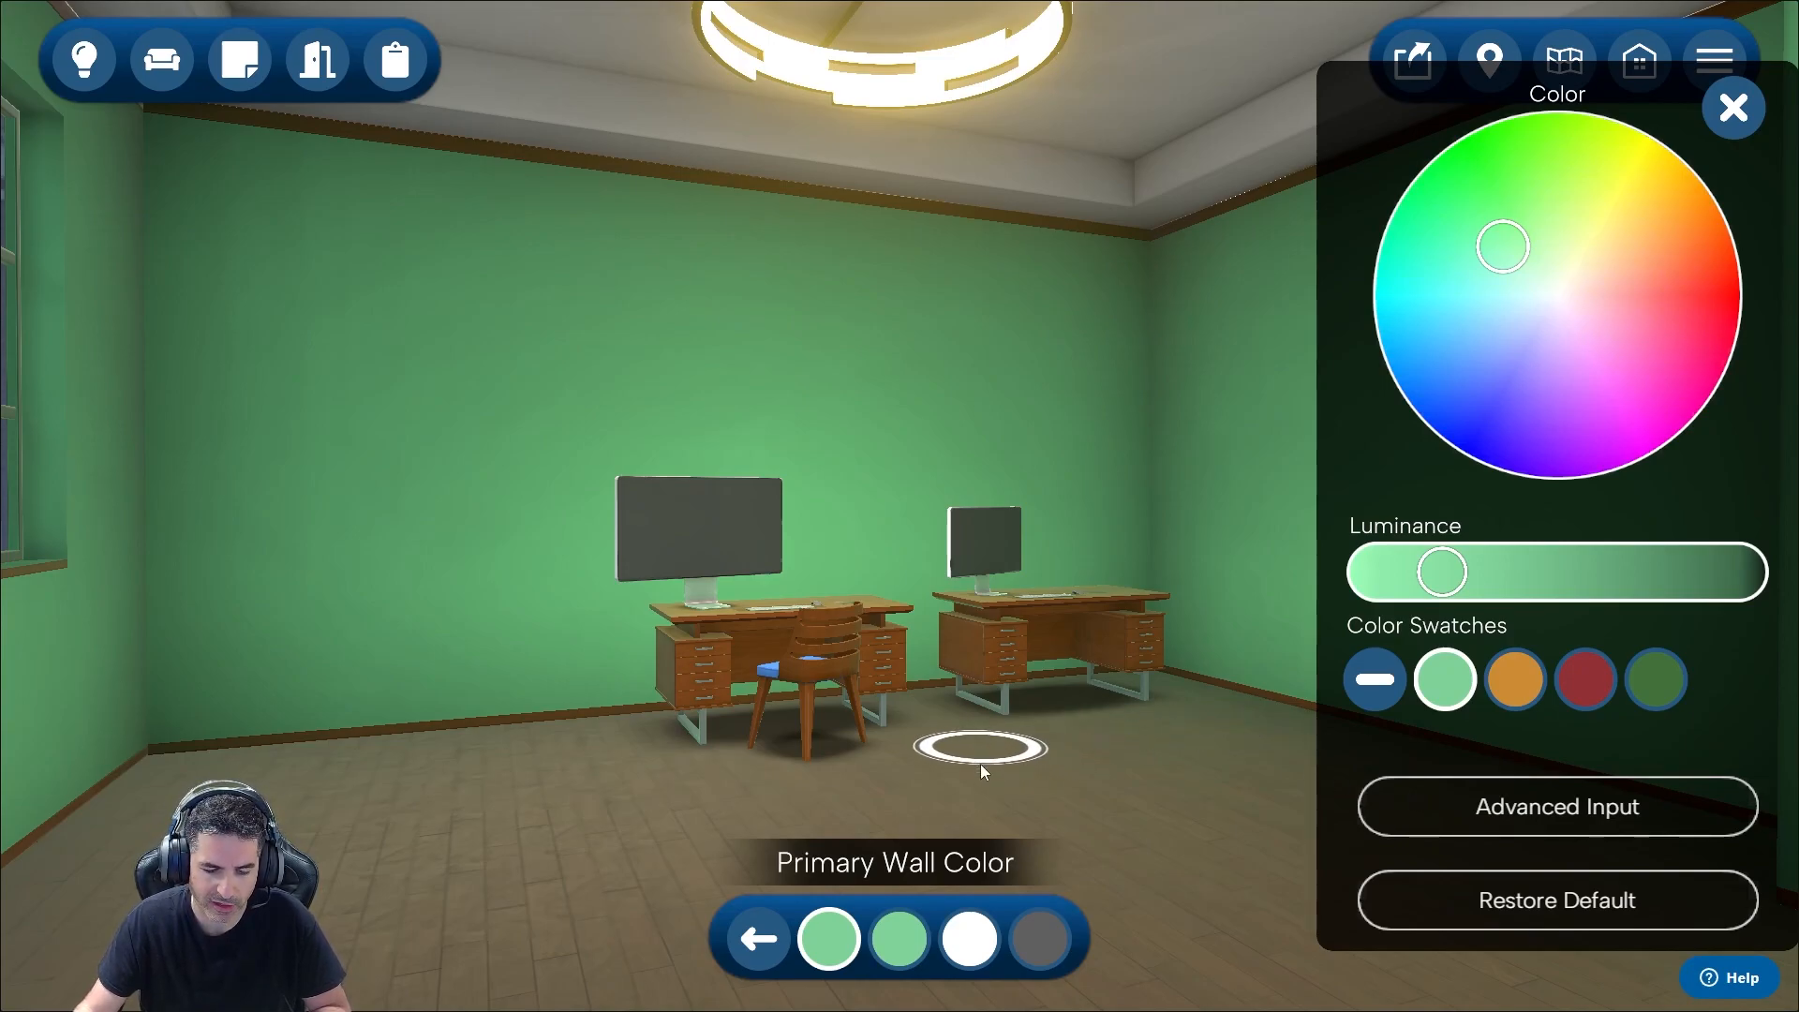
pyautogui.click(1475, 907)
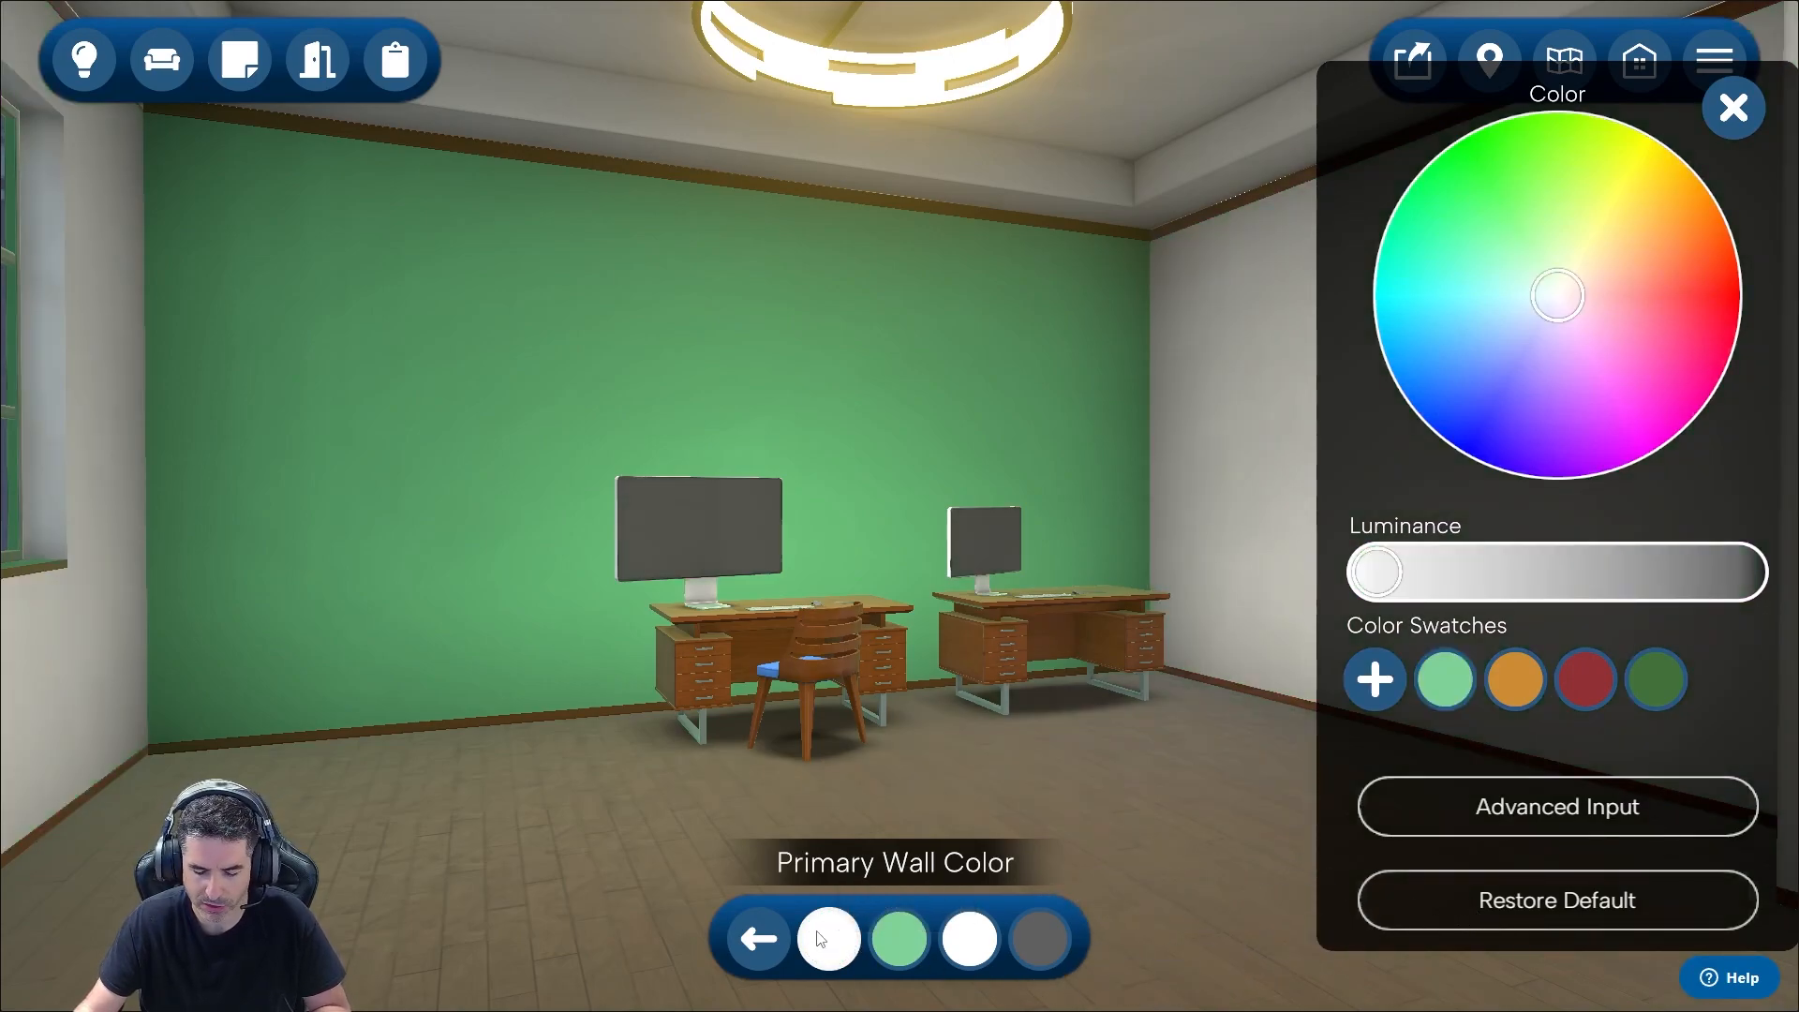
# Set the floor colour to a pale near-white beige after trying orange, red and pink, and close the editor.
pyautogui.click(965, 937)
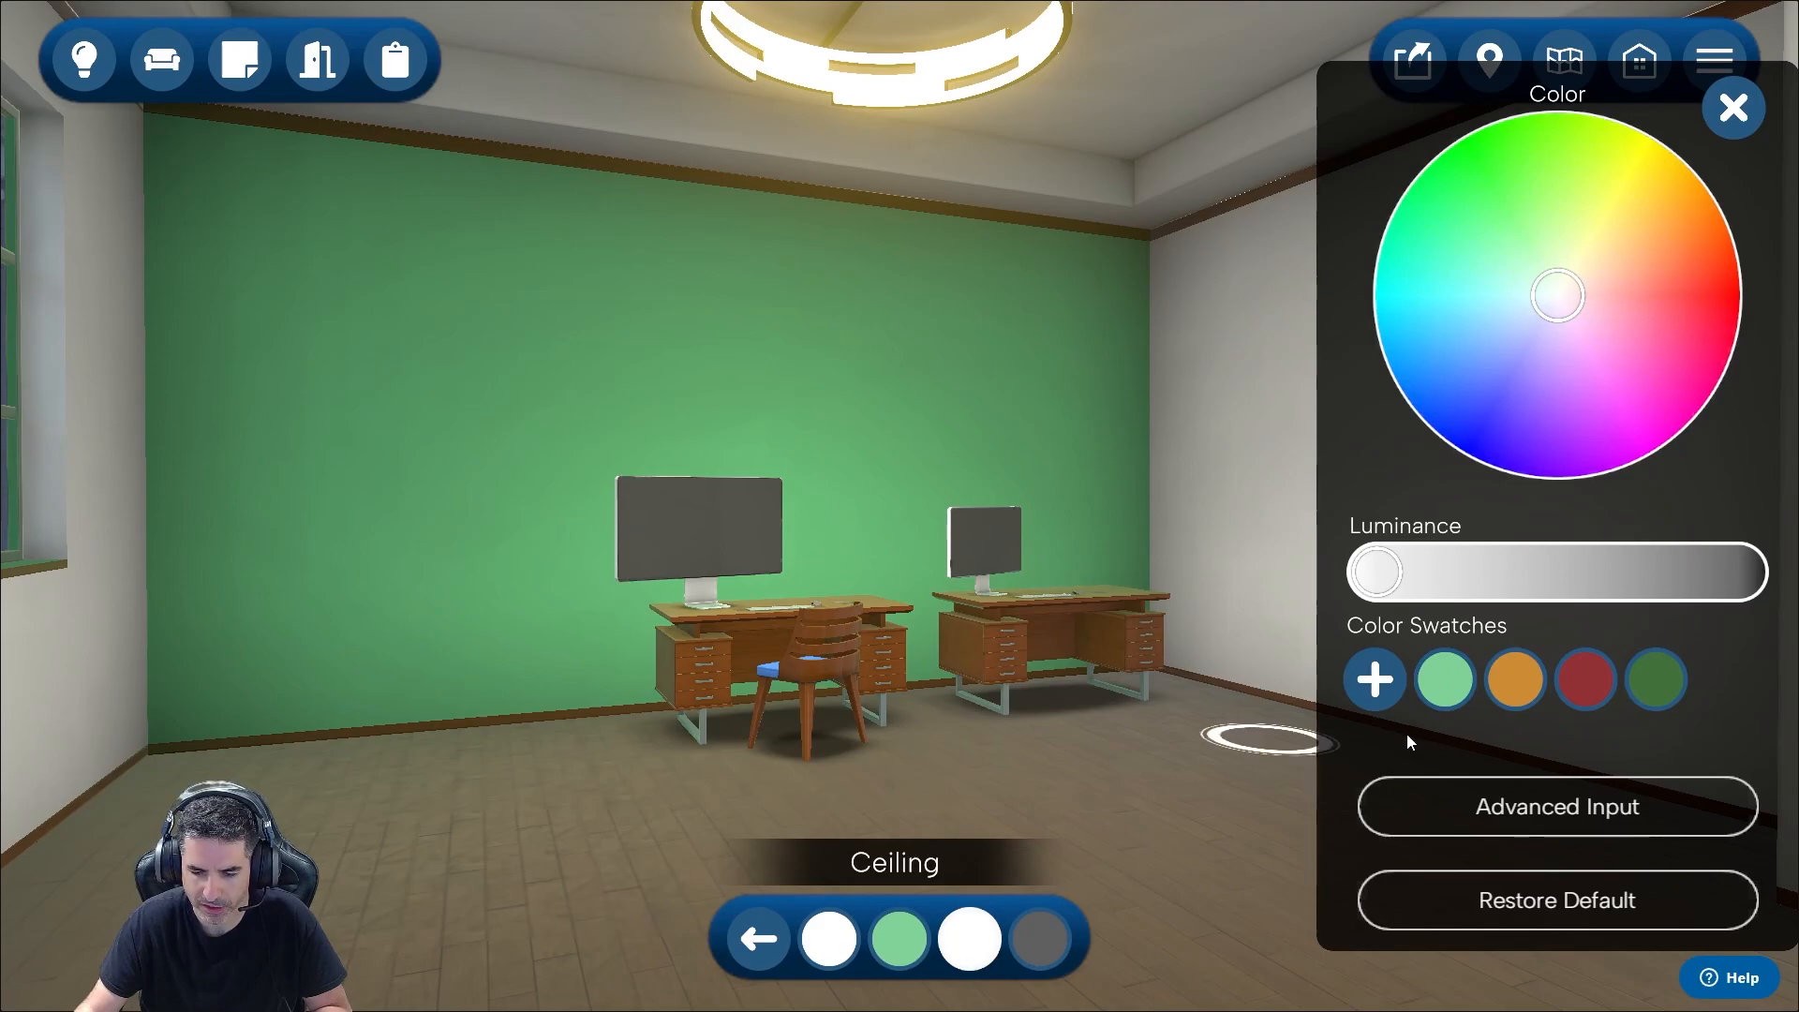
pyautogui.click(1042, 940)
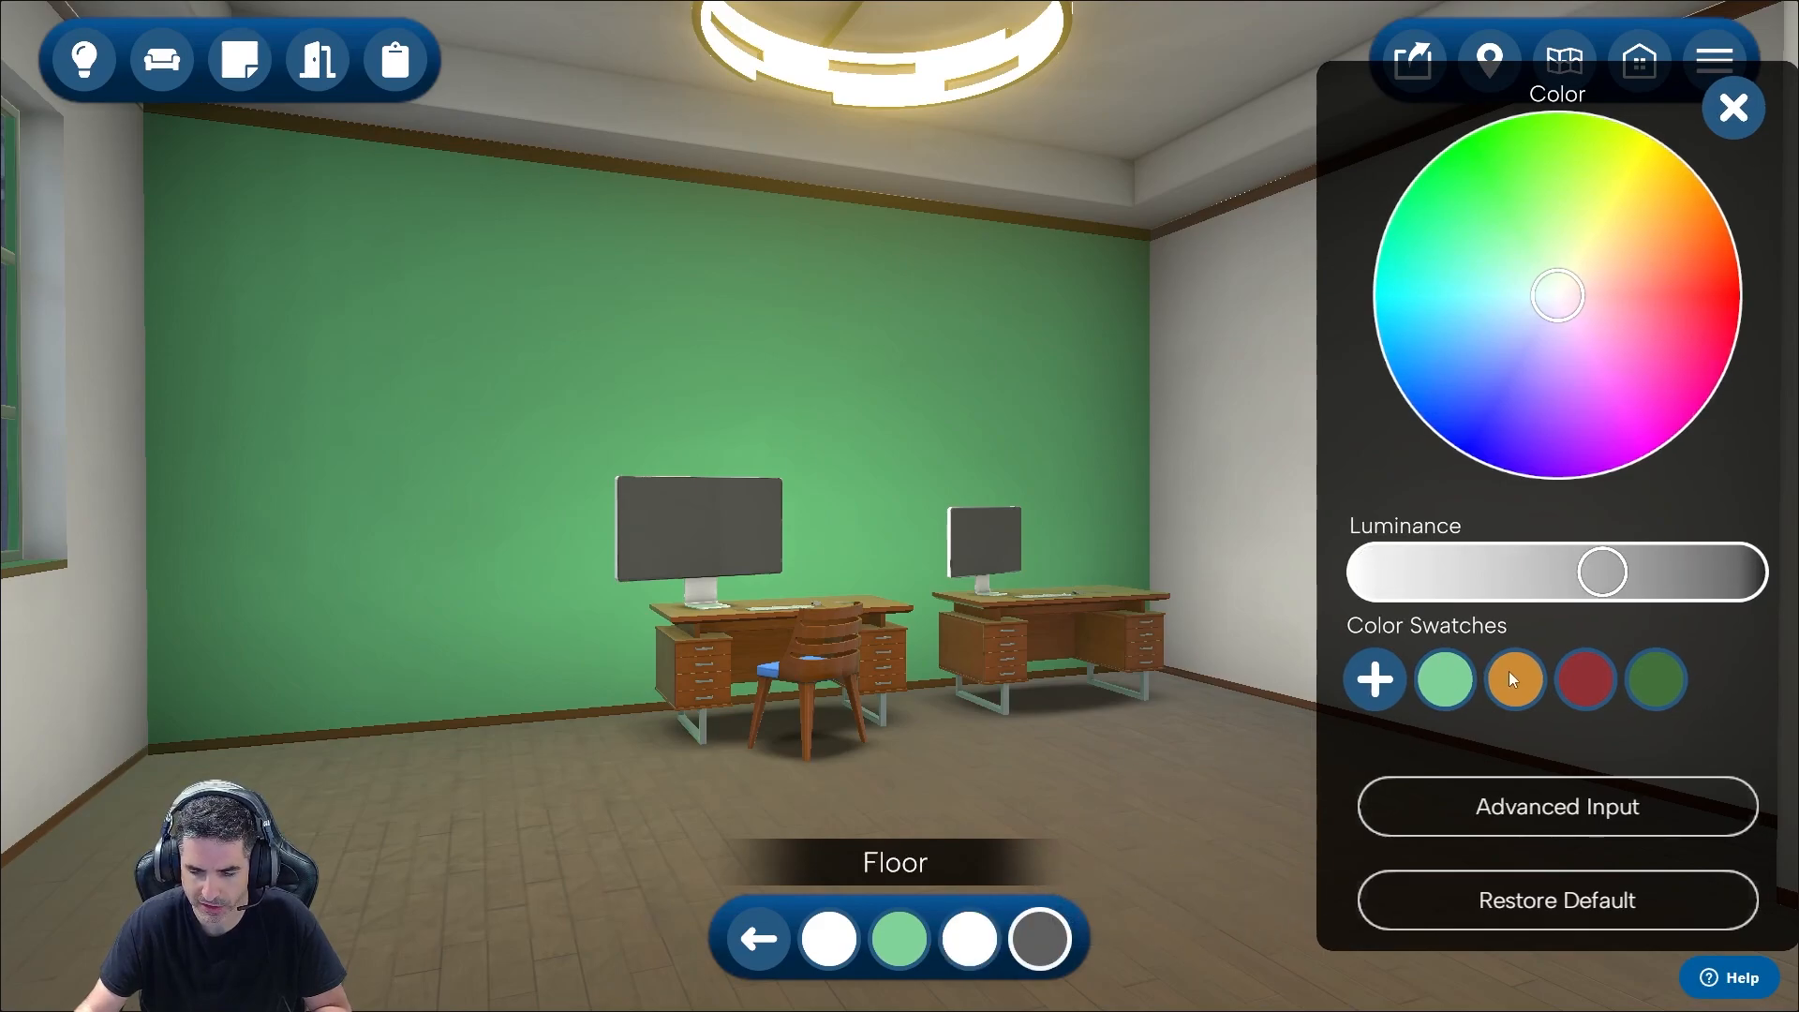
pyautogui.click(1510, 671)
pyautogui.click(1593, 684)
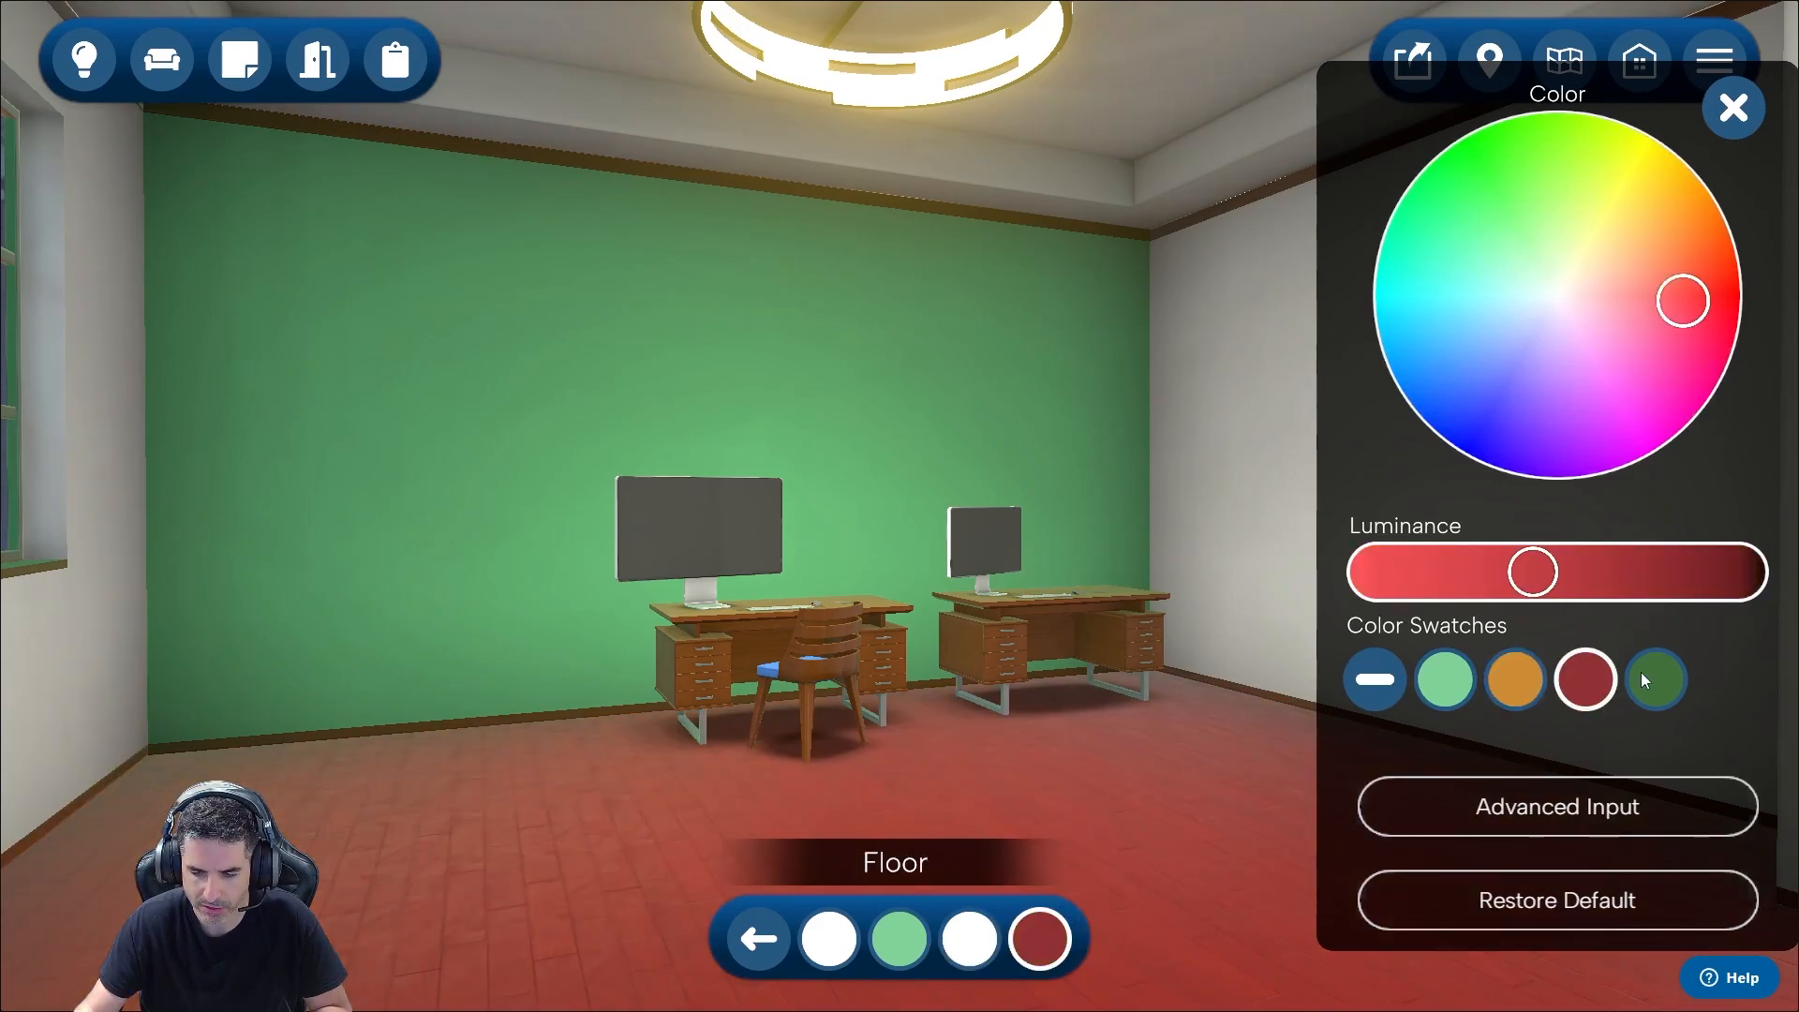
pyautogui.moveTo(1546, 324); pyautogui.dragTo(1505, 399)
pyautogui.click(1640, 341)
pyautogui.click(1560, 306)
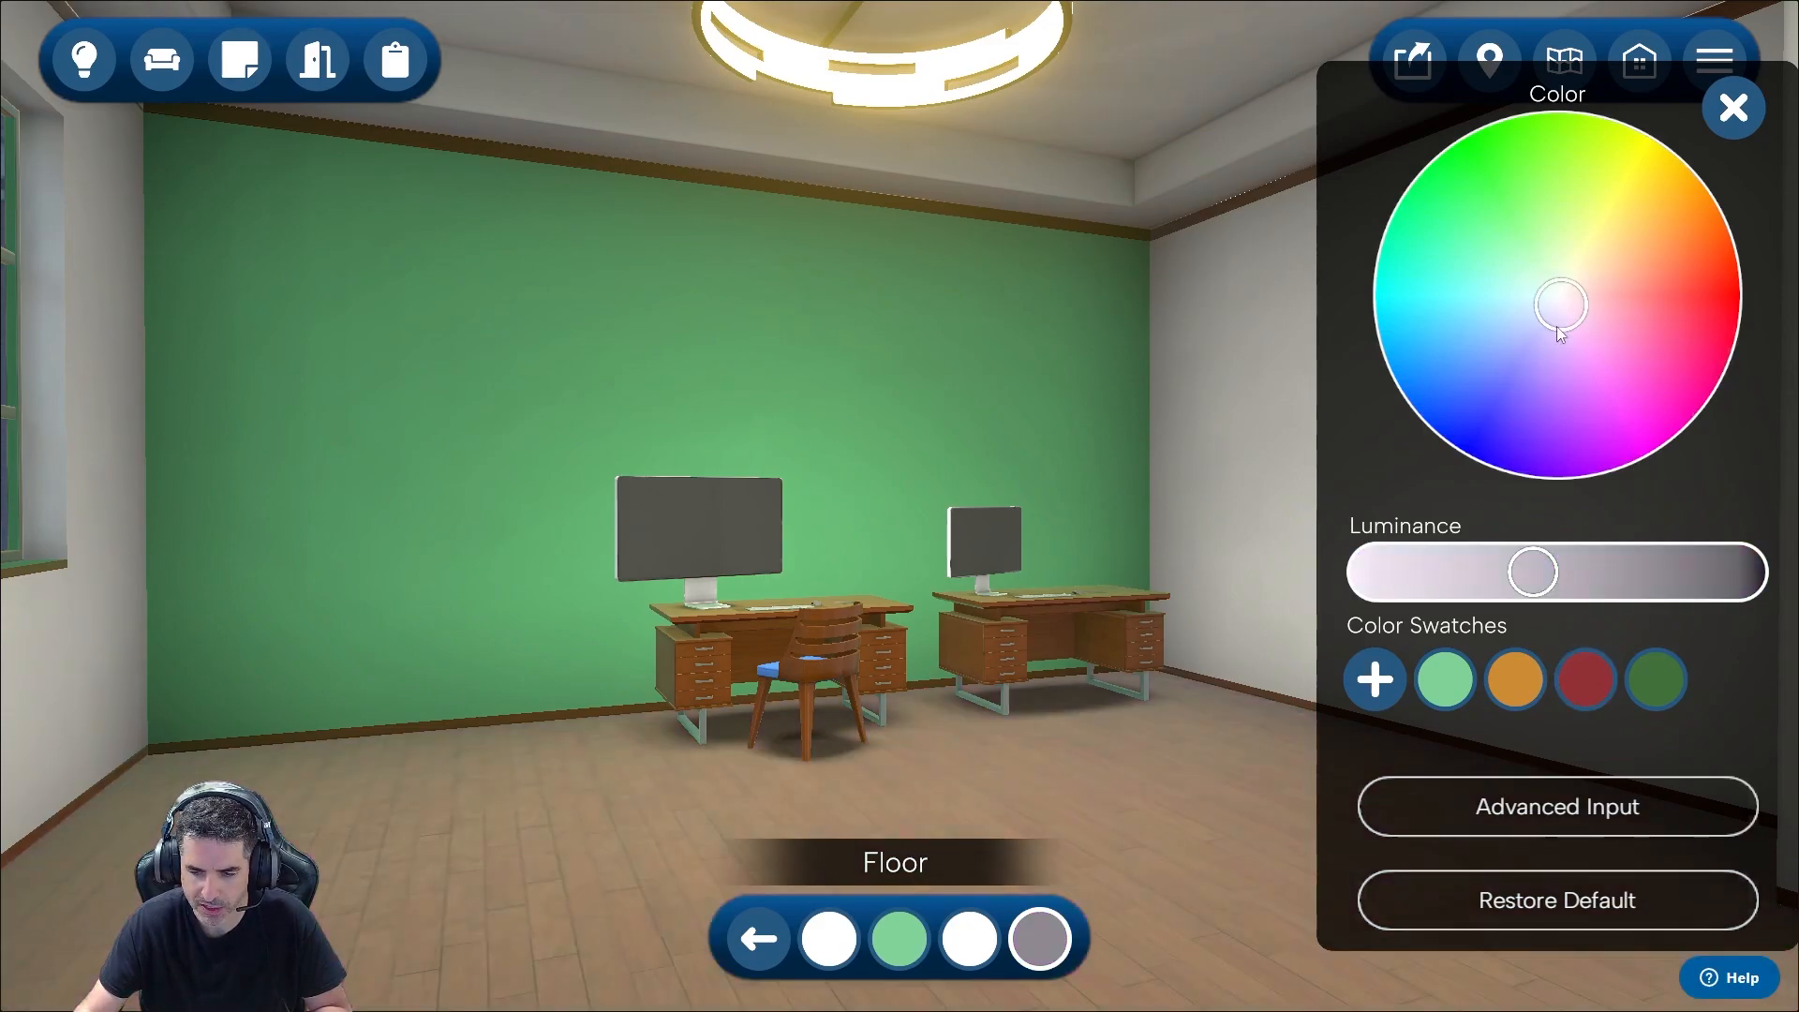
pyautogui.moveTo(1551, 579); pyautogui.dragTo(1490, 581)
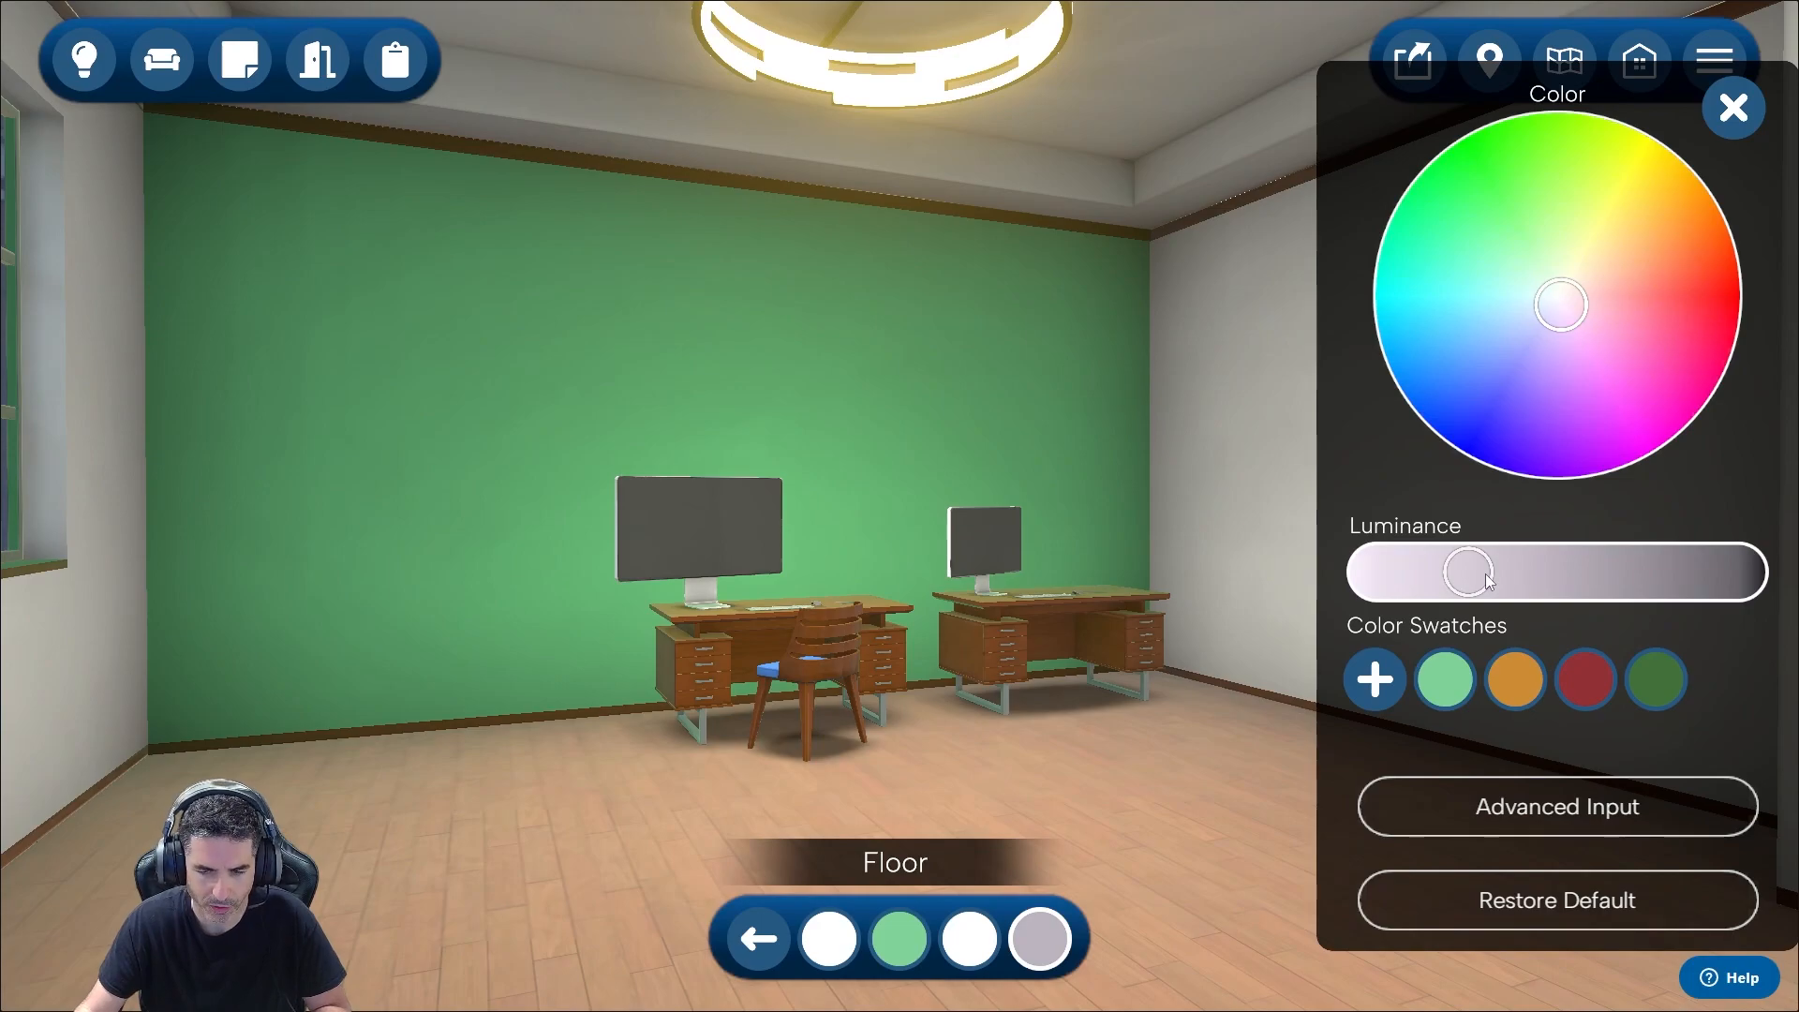
pyautogui.click(759, 939)
pyautogui.moveTo(1195, 823); pyautogui.dragTo(1529, 880)
# Move the chair right, away from the desk into open floor.
pyautogui.press('w')
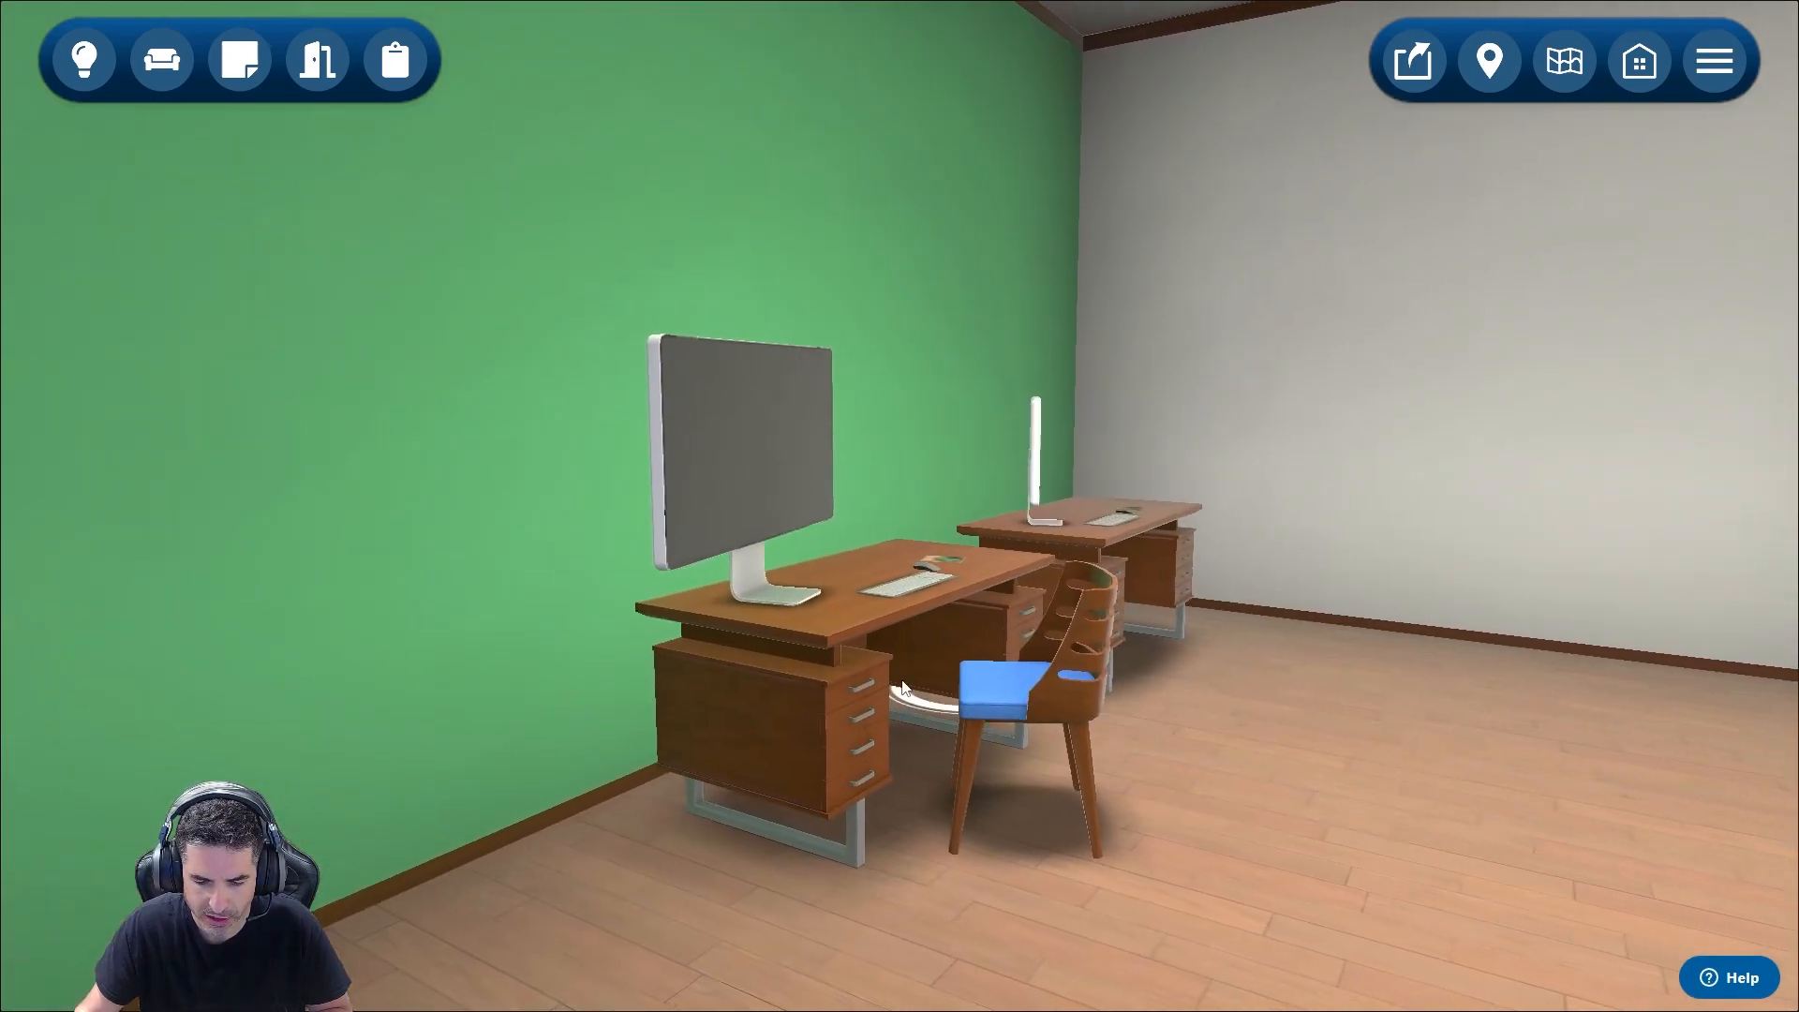
pyautogui.click(1013, 695)
pyautogui.moveTo(1043, 709); pyautogui.dragTo(1340, 680)
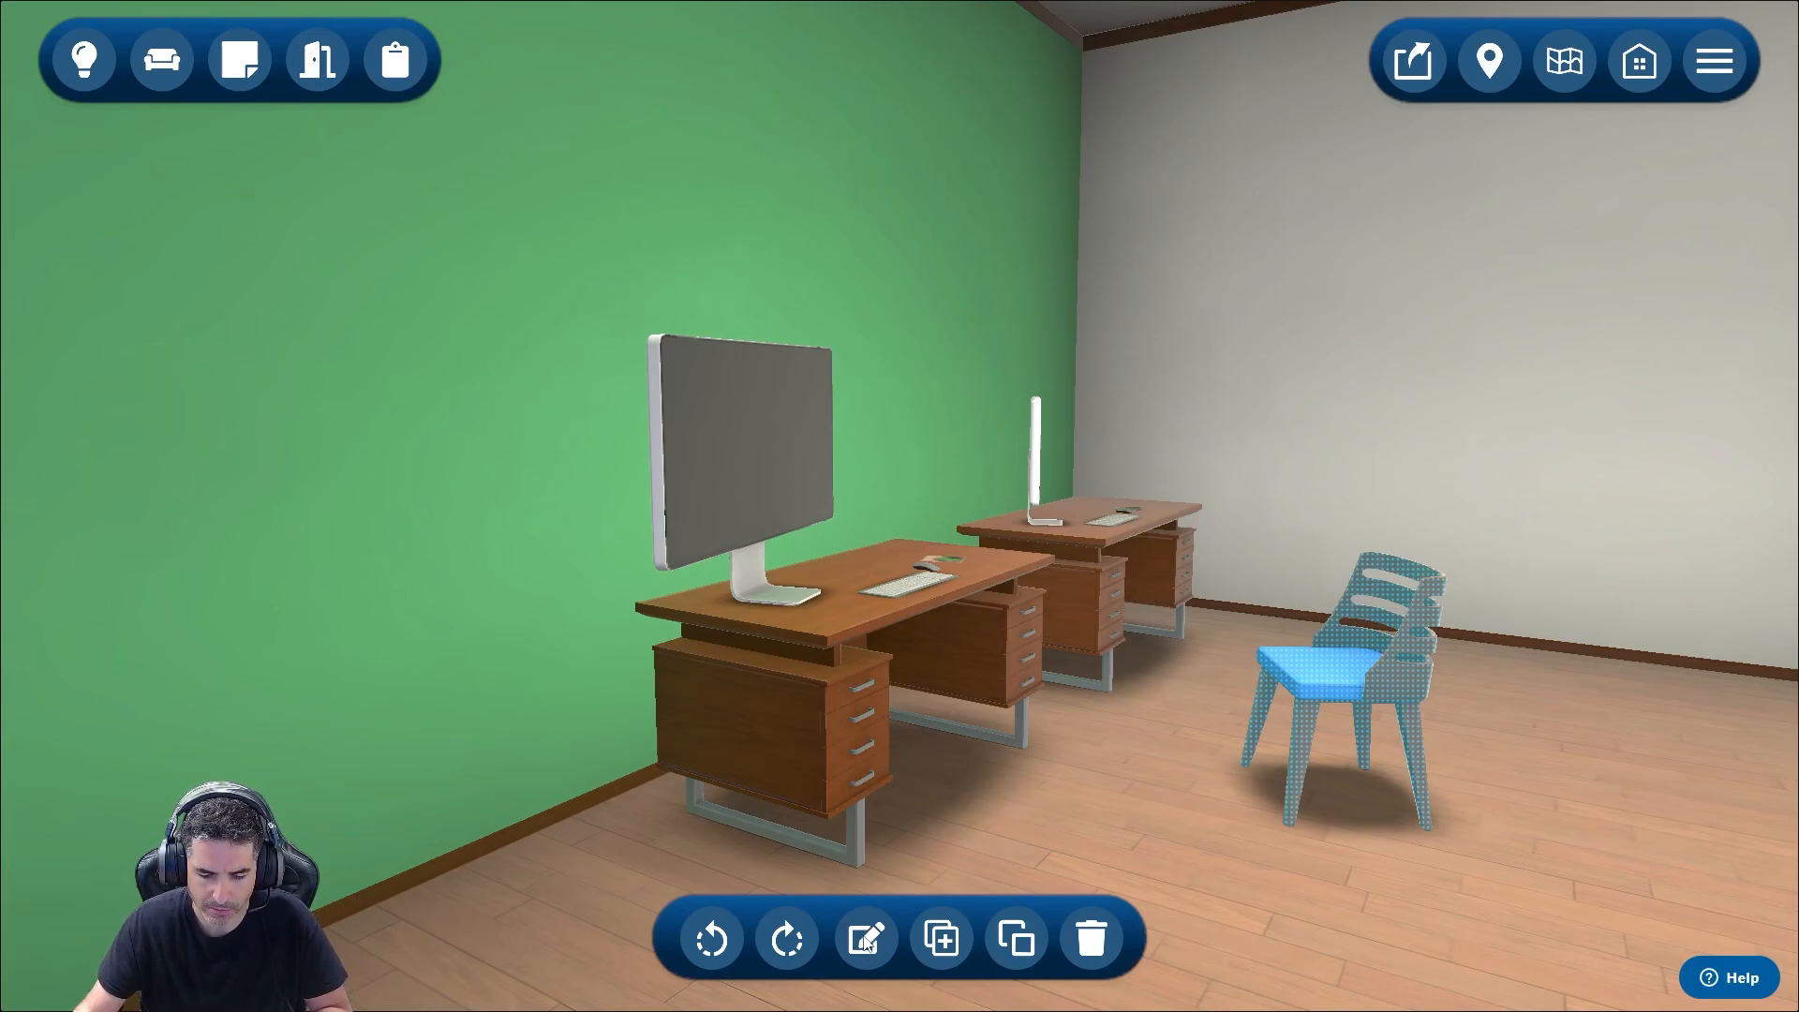
# Recolour the chair seat with the light green swatch and deselect it.
pyautogui.click(867, 940)
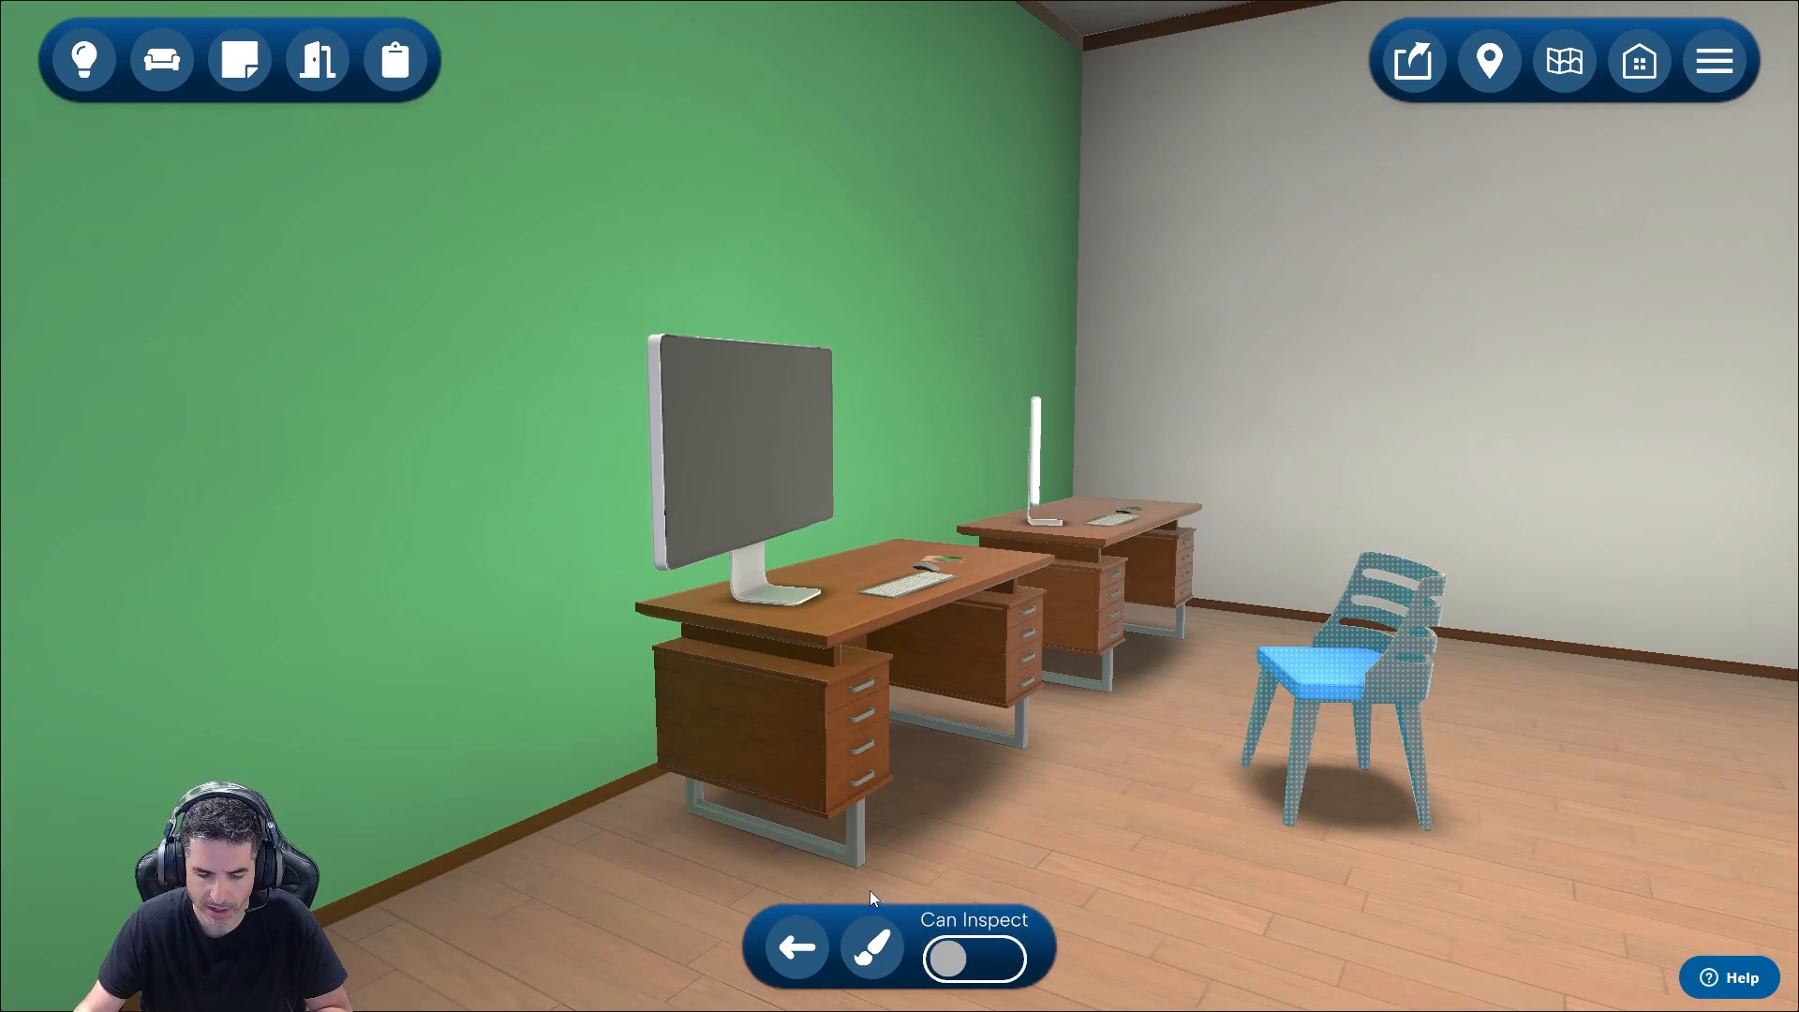
pyautogui.click(876, 948)
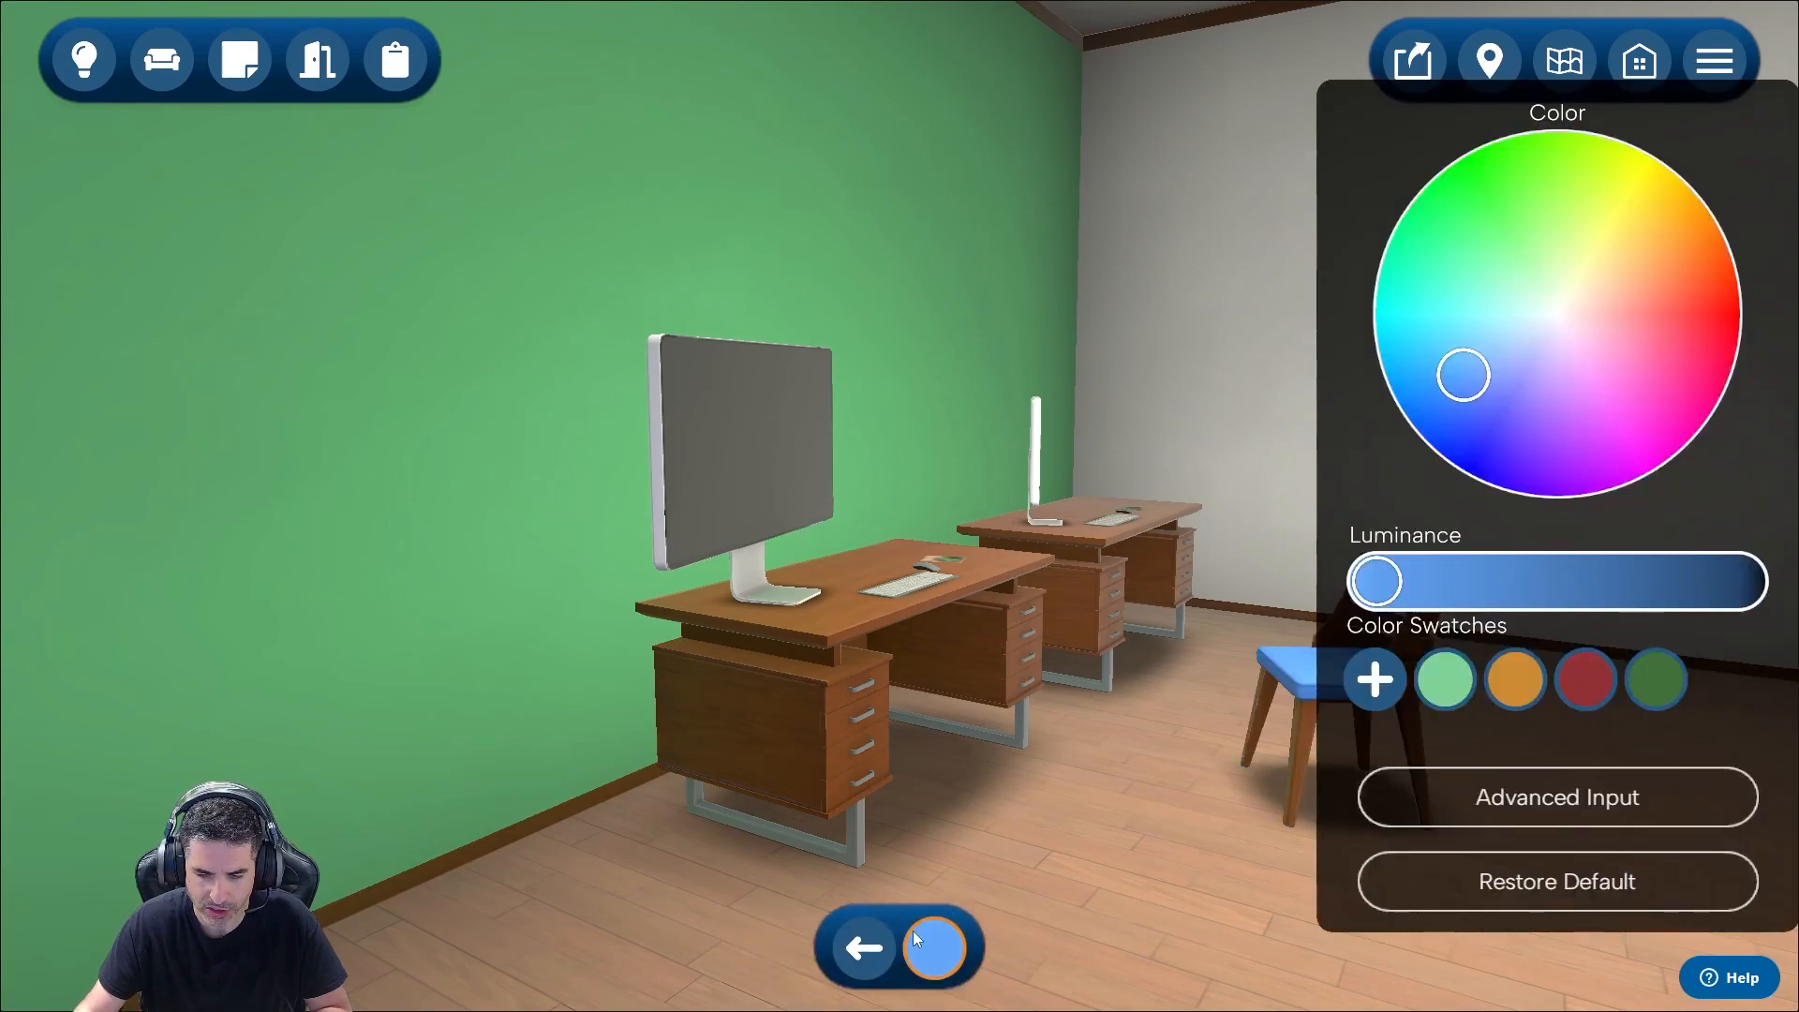
pyautogui.moveTo(1058, 814); pyautogui.dragTo(1203, 809, button='right')
pyautogui.press('w')
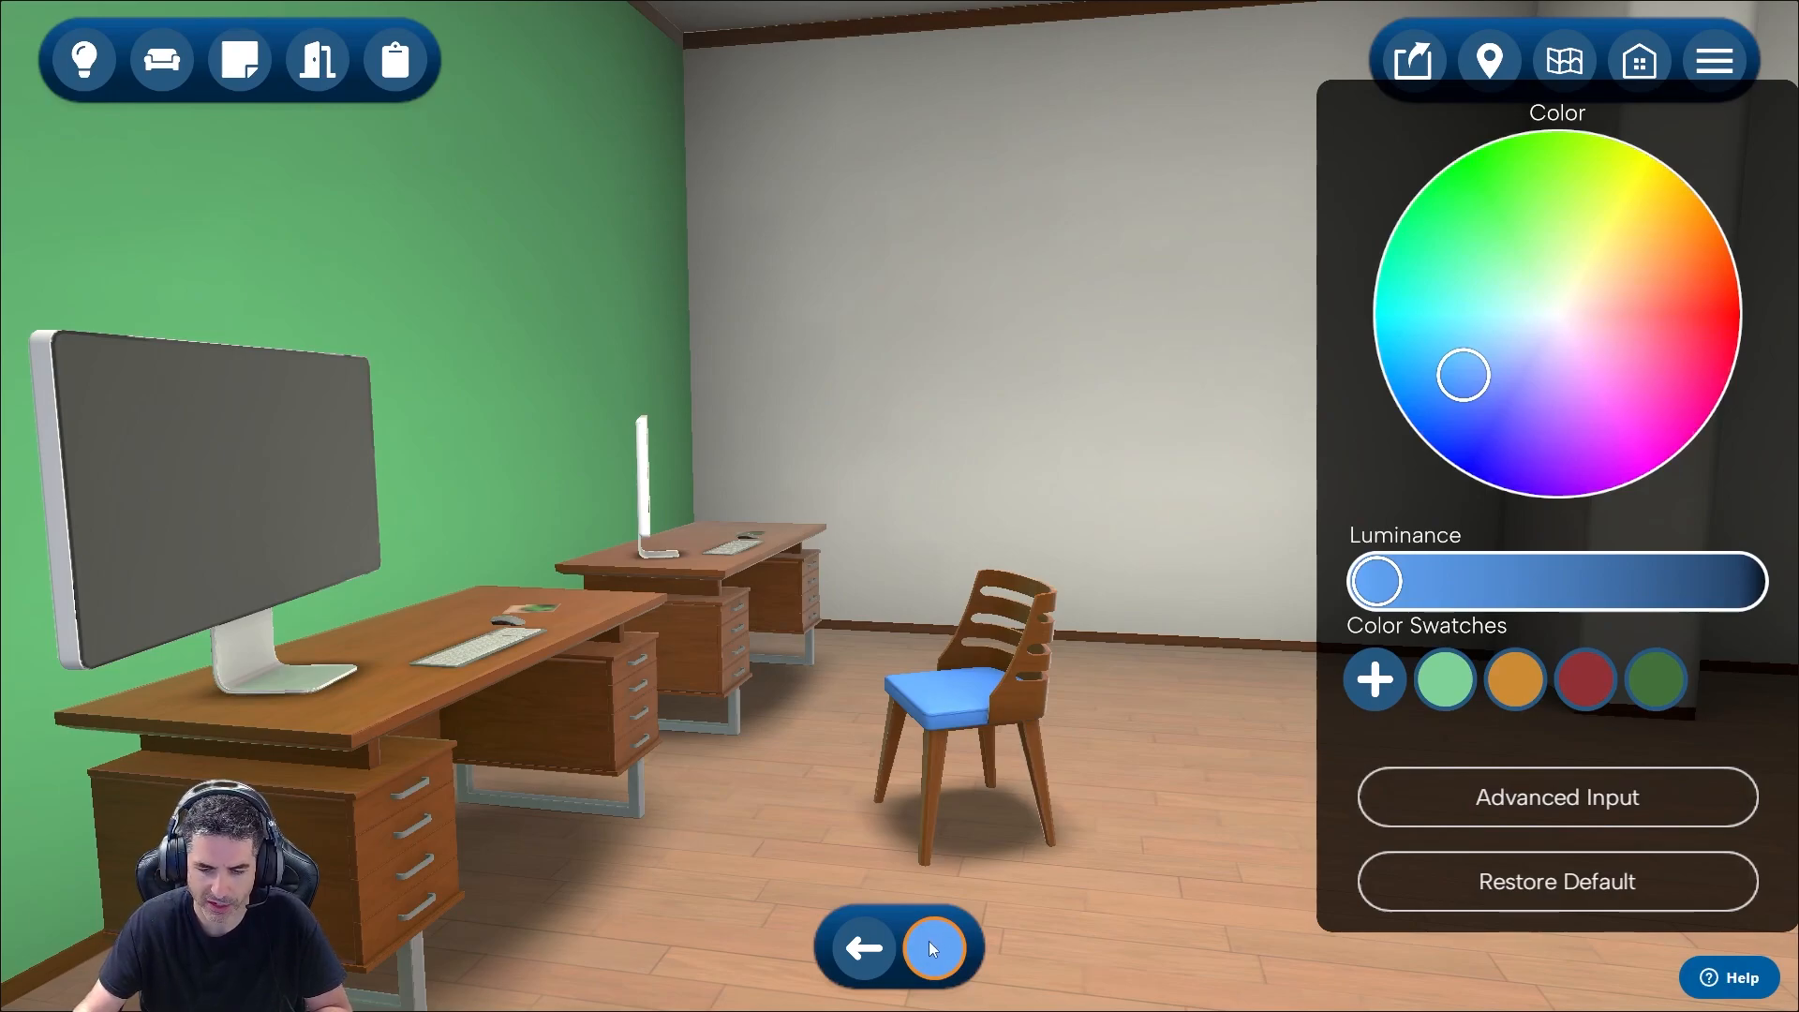
pyautogui.click(1444, 695)
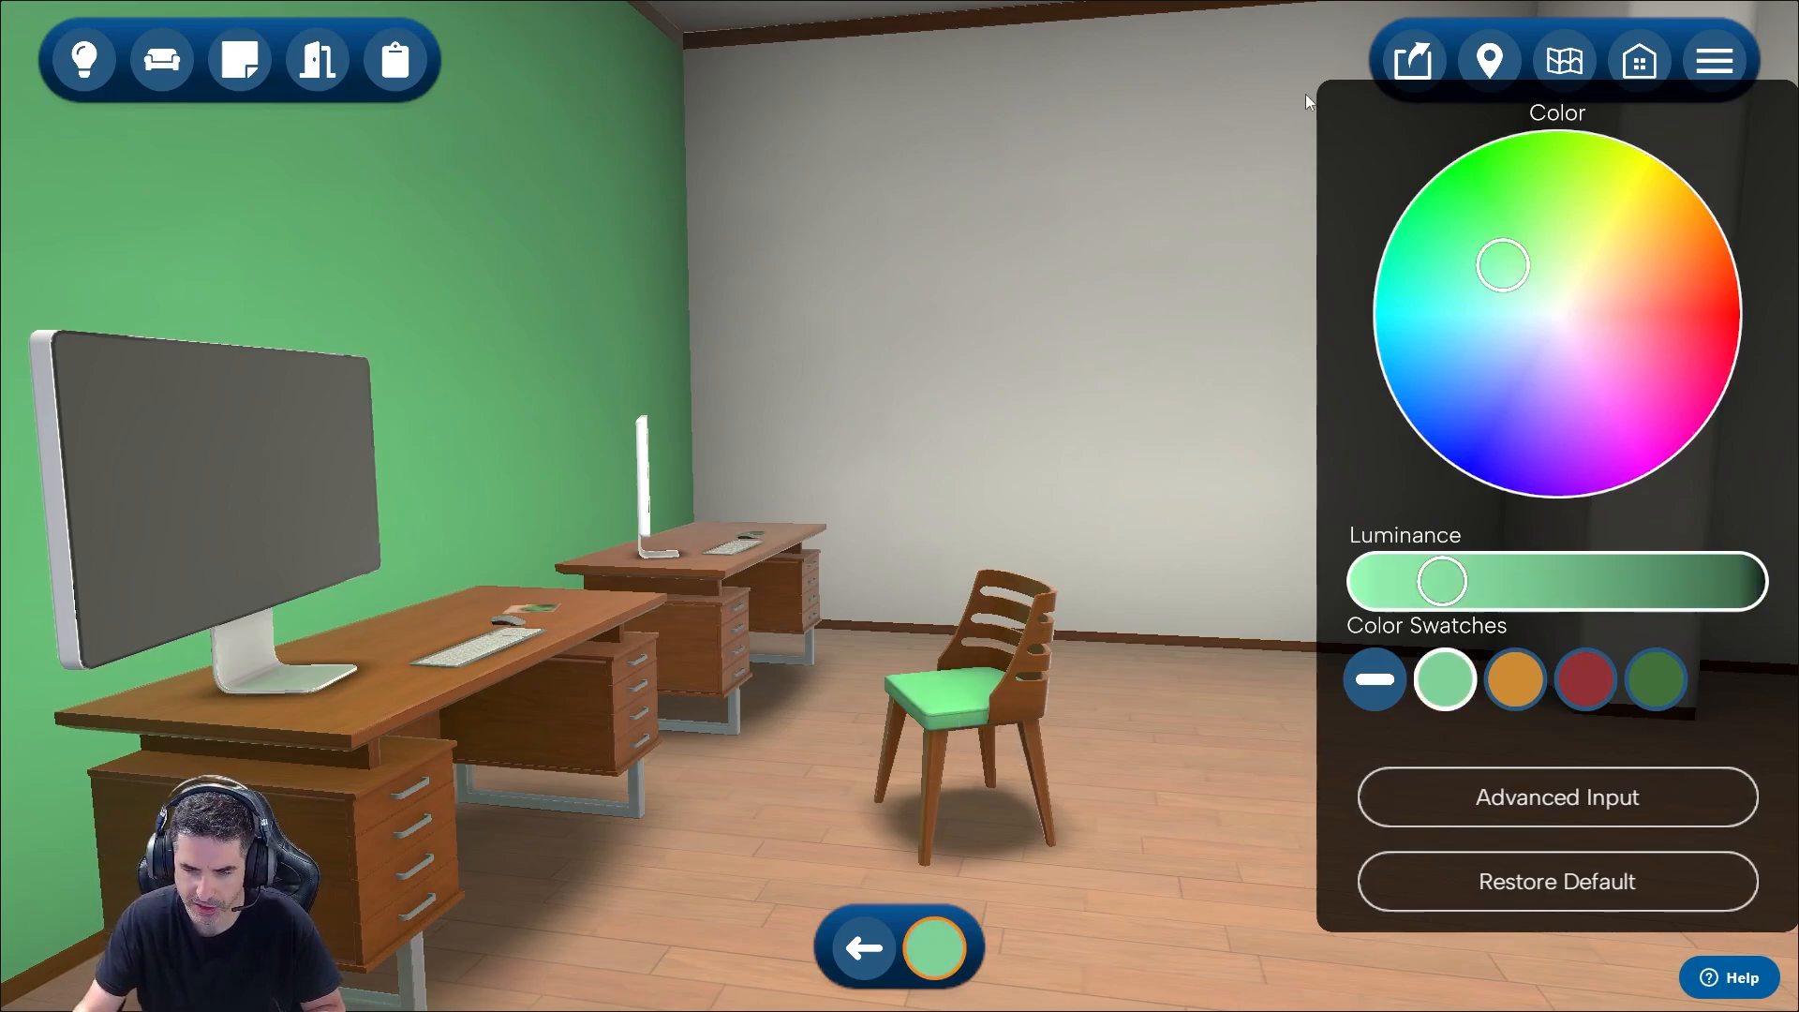
pyautogui.click(1203, 456)
# Add the Balloons from the Furniture catalogue near the pillar and scale them to 2.1.
pyautogui.click(166, 69)
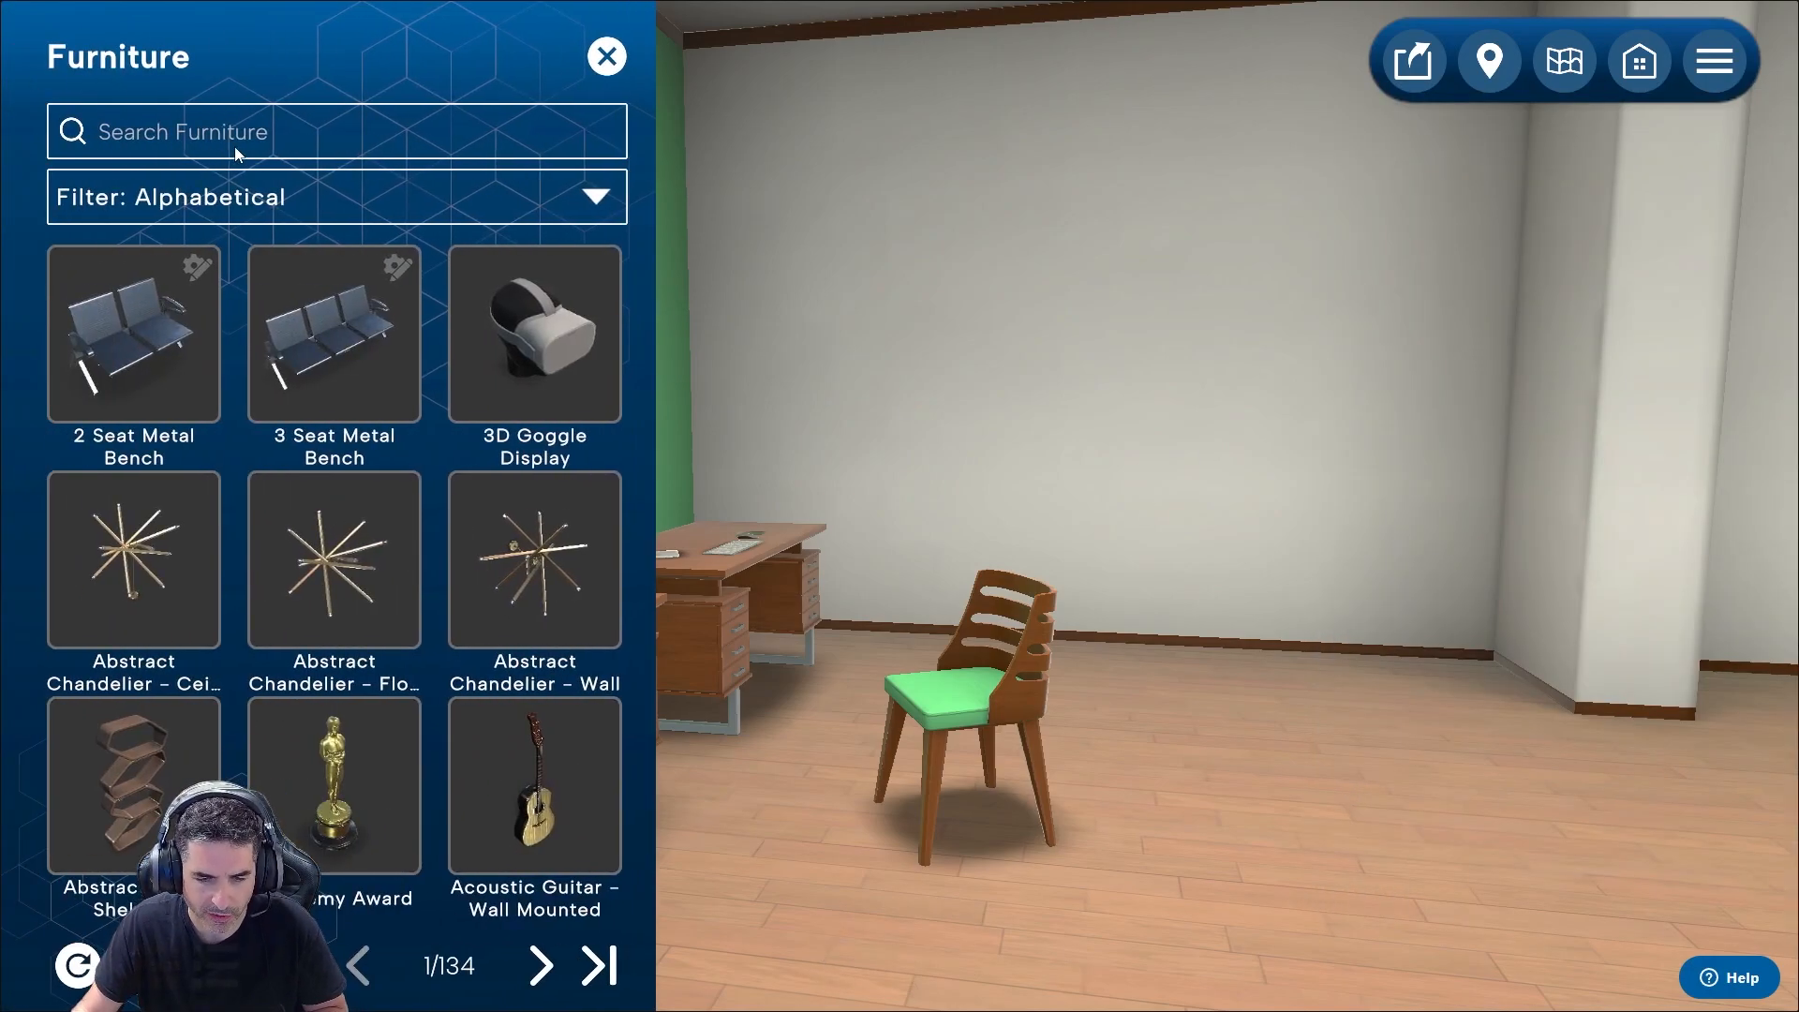
pyautogui.click(541, 965)
pyautogui.click(540, 965)
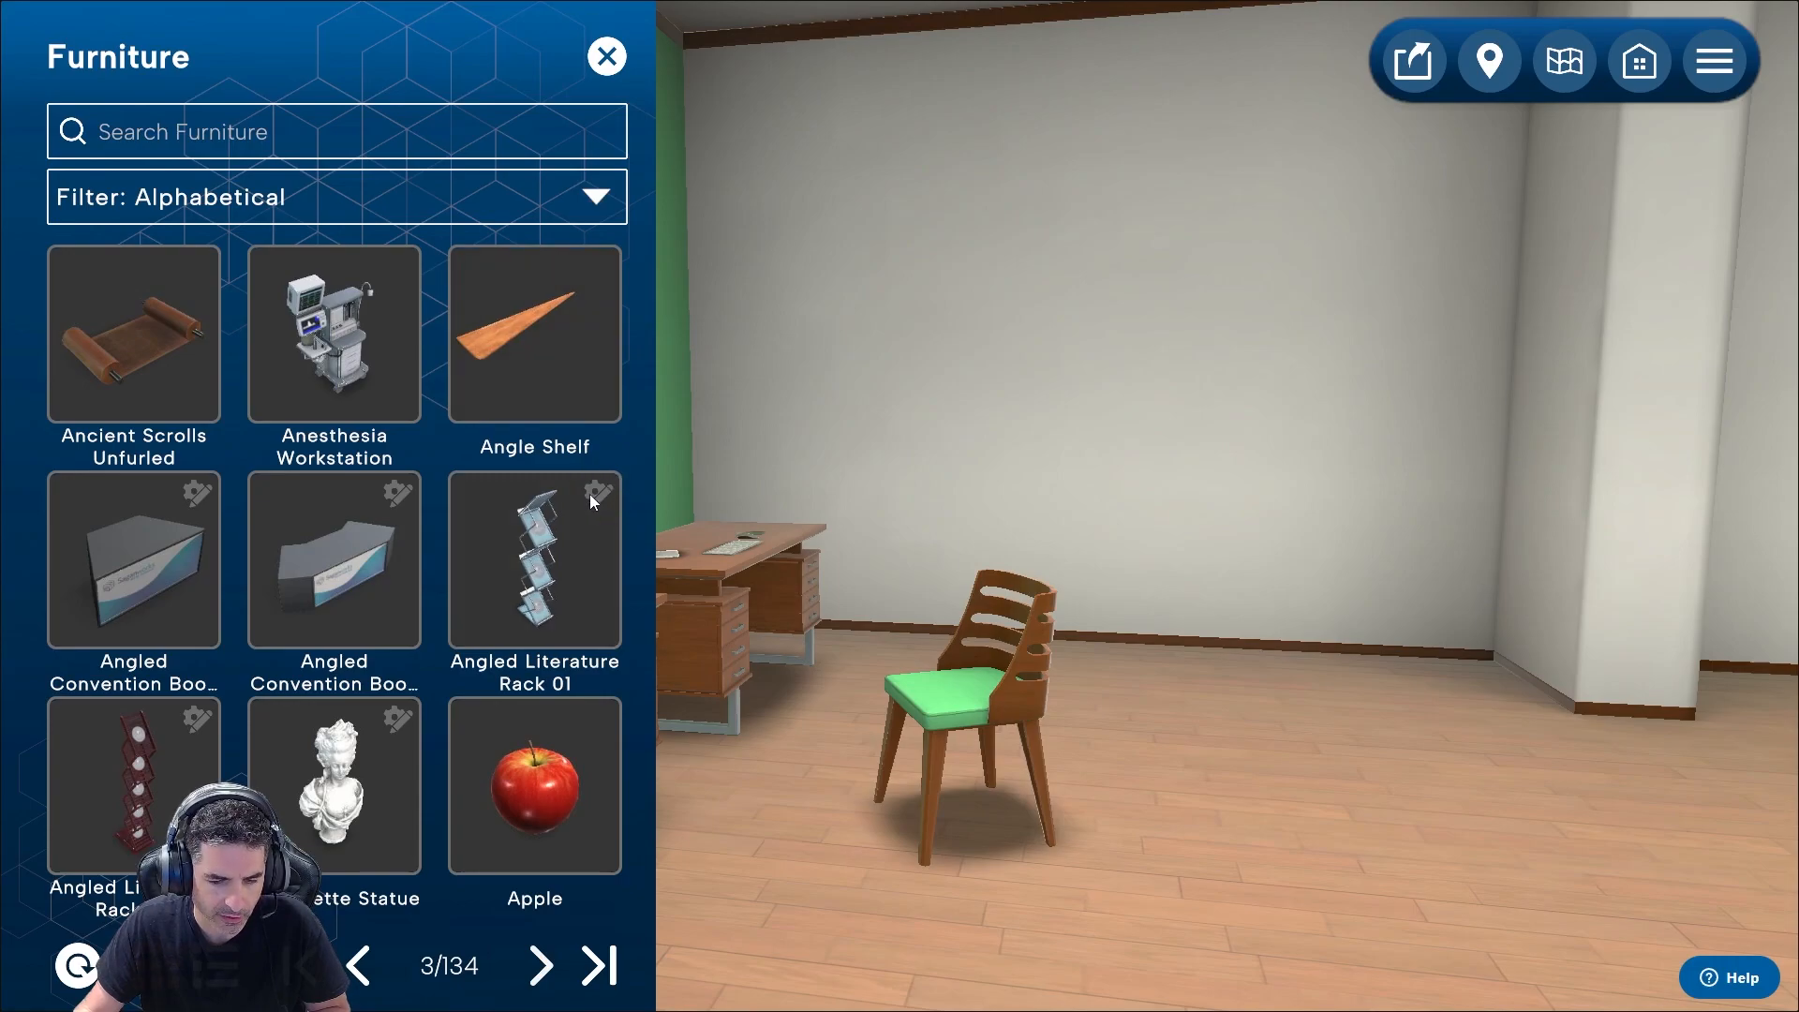
pyautogui.click(540, 965)
pyautogui.click(553, 965)
pyautogui.moveTo(334, 559); pyautogui.dragTo(1367, 730)
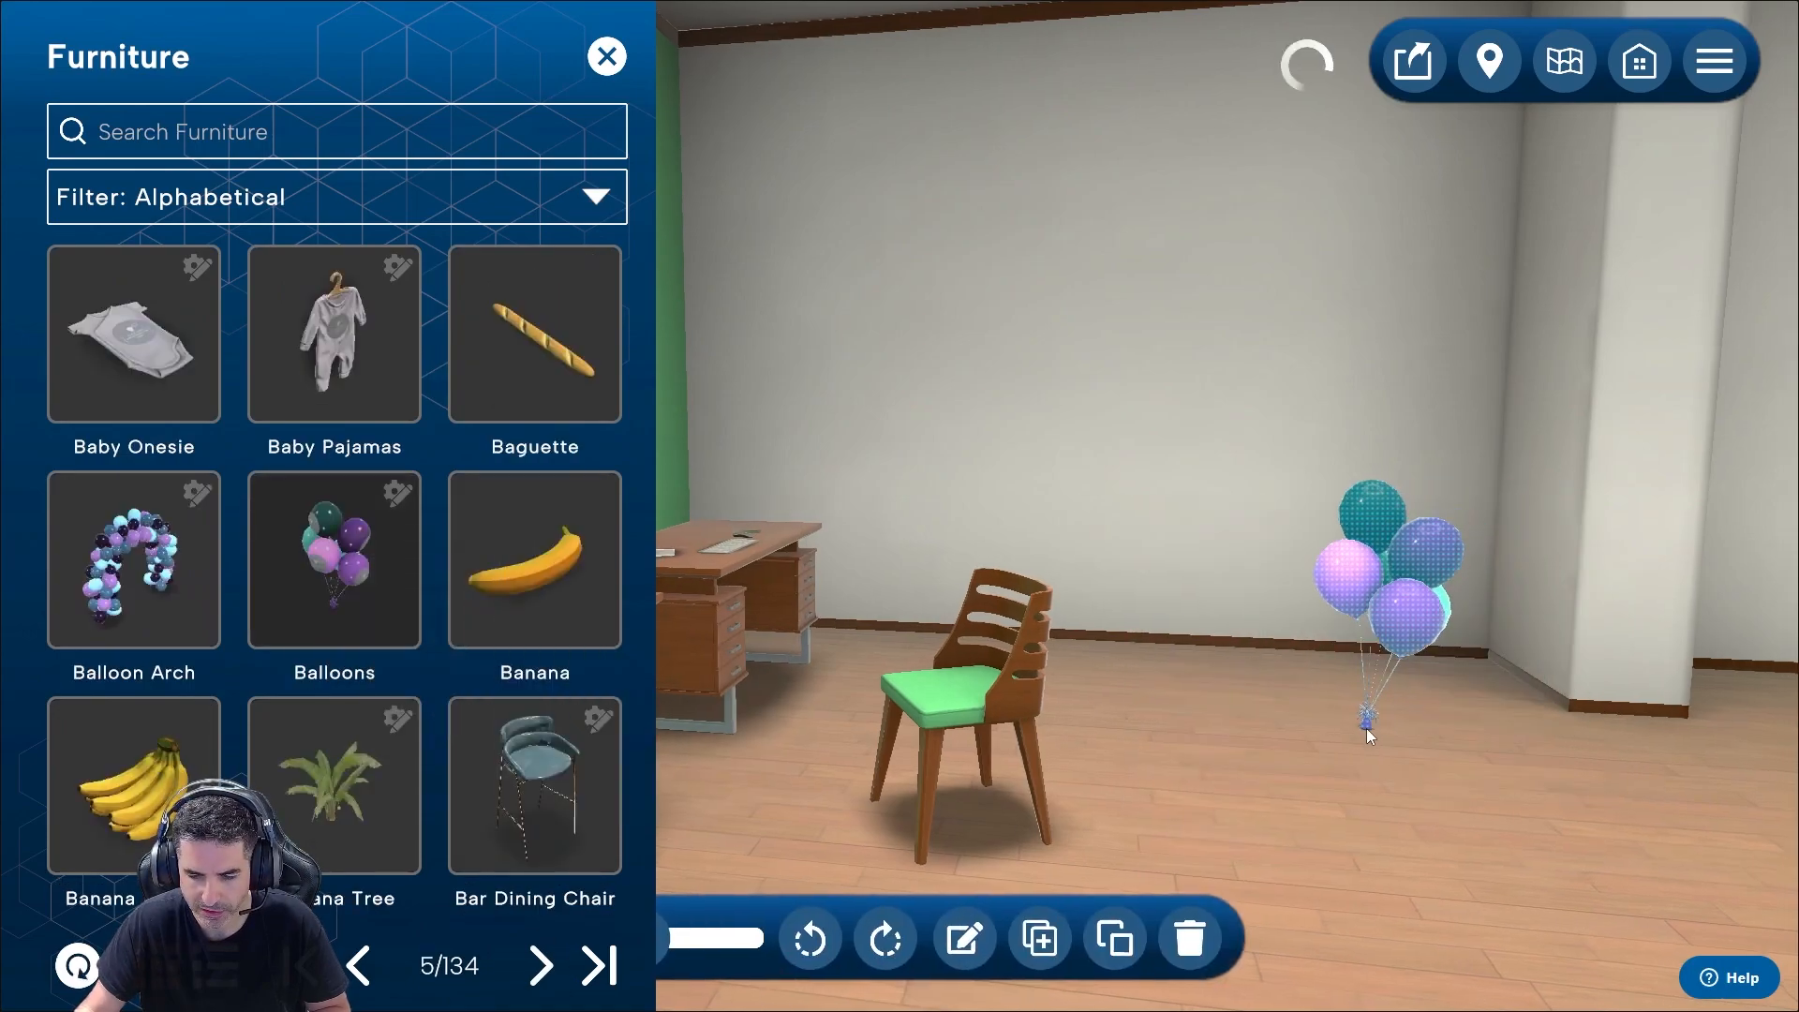
pyautogui.moveTo(661, 937); pyautogui.dragTo(704, 941)
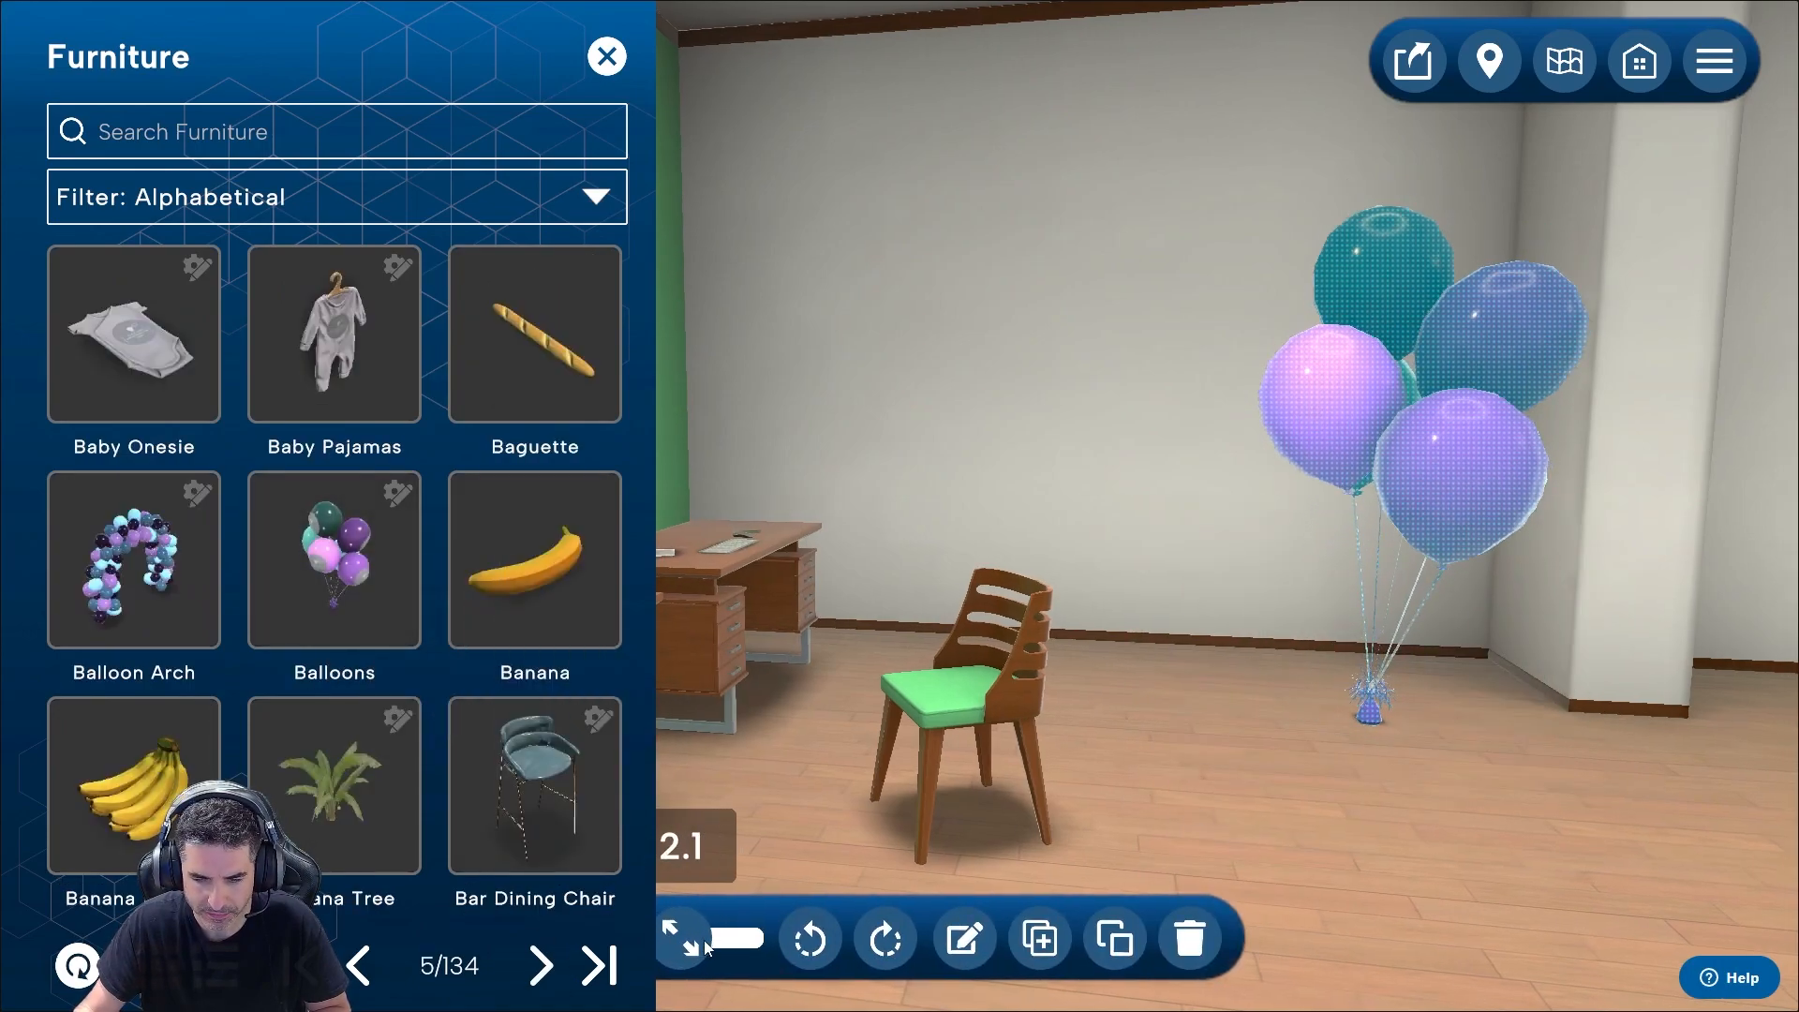
# Recolour the balloons with the light green swatch and a light blue from the wheel.
pyautogui.click(984, 930)
pyautogui.click(614, 48)
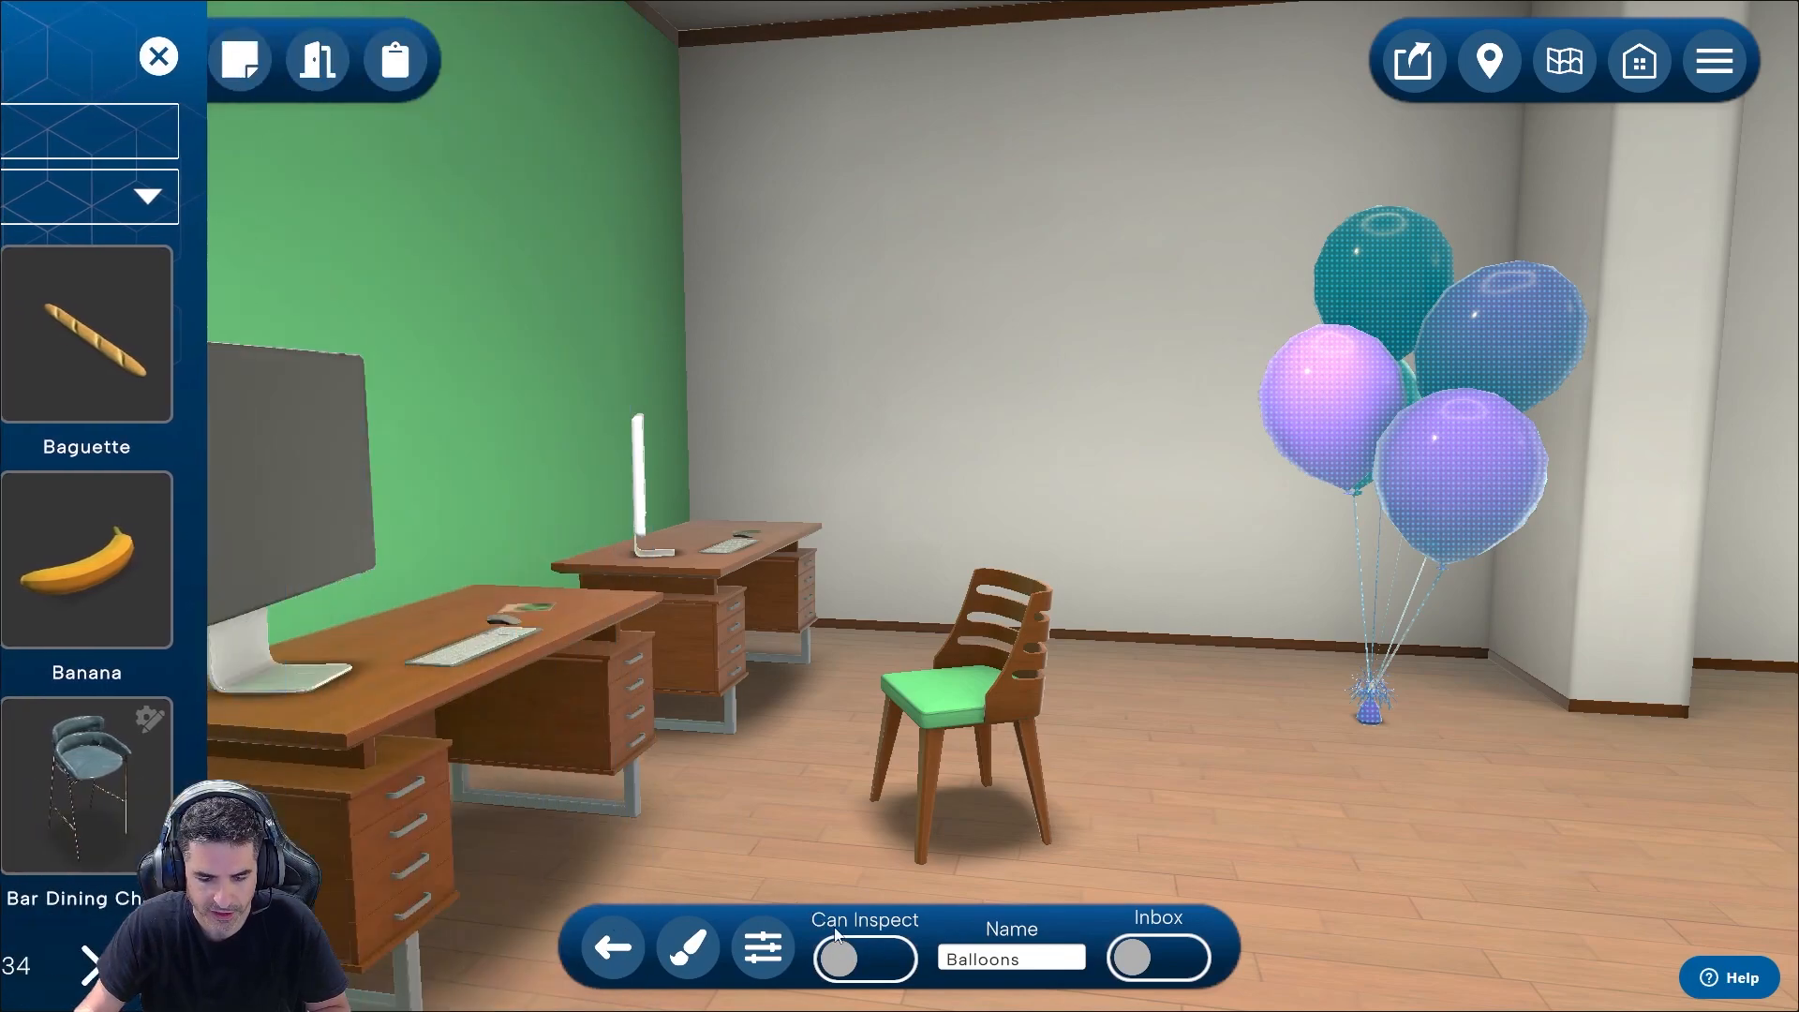
pyautogui.click(690, 948)
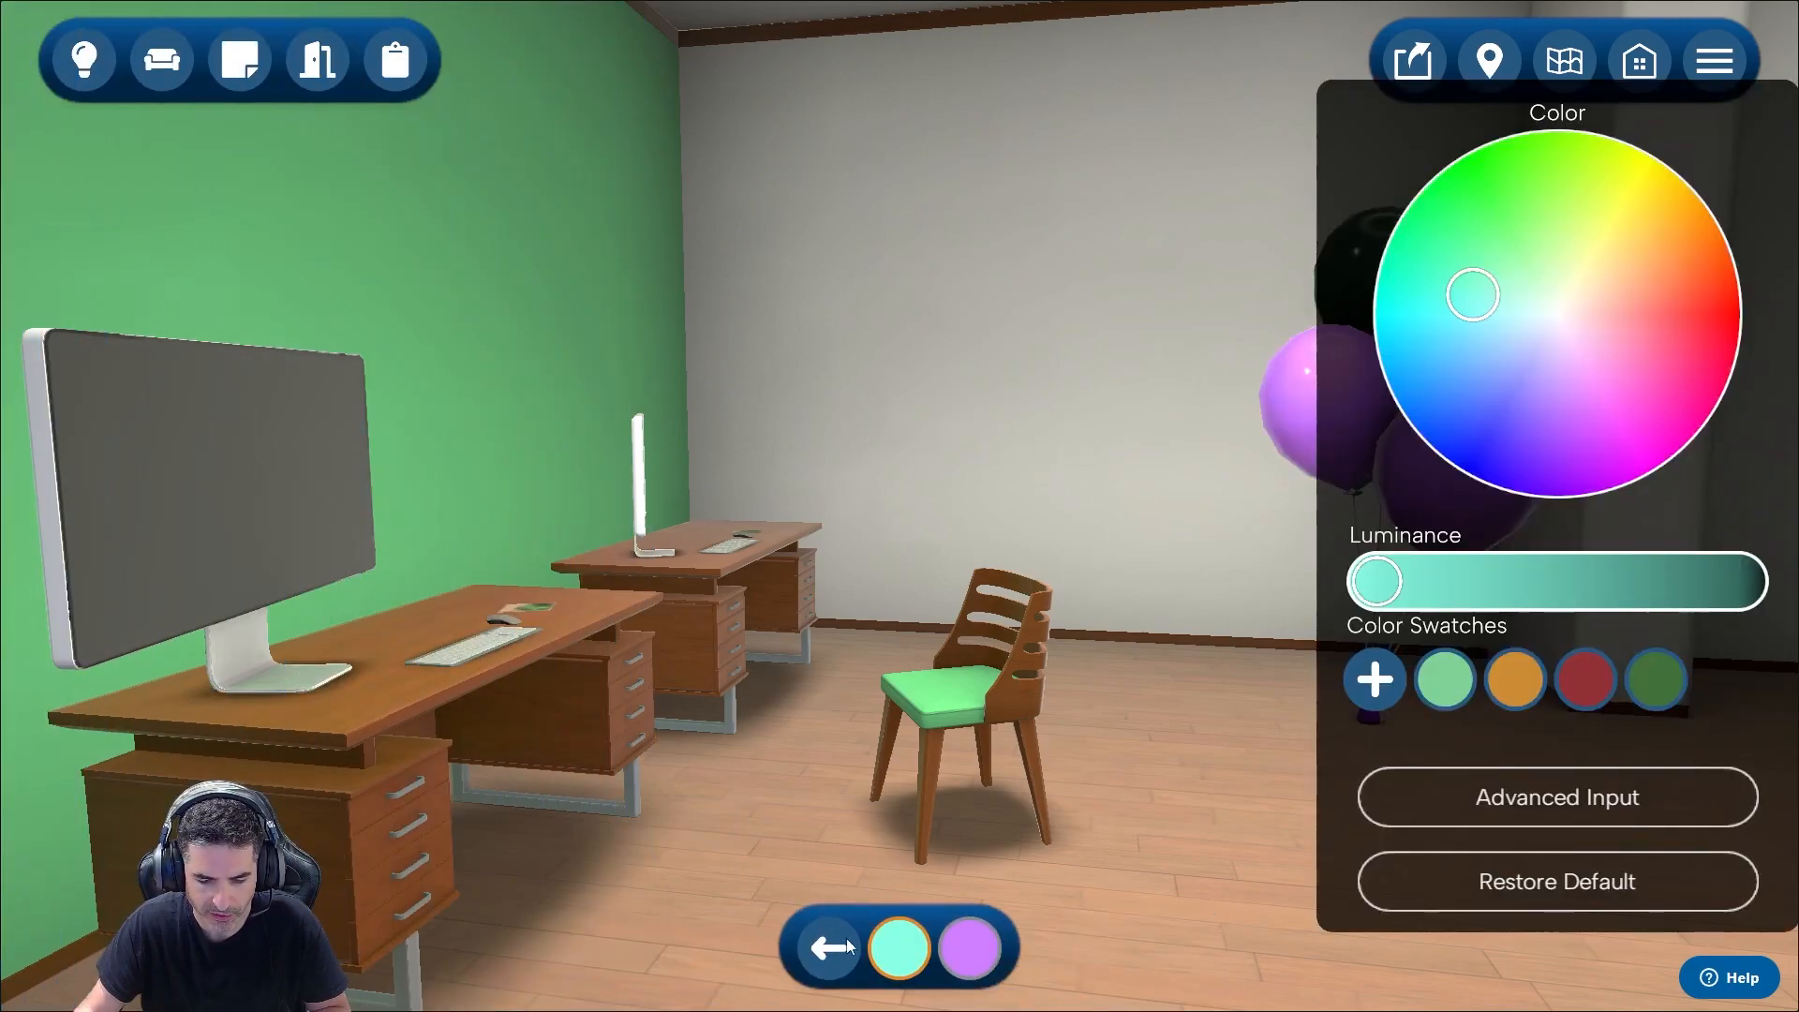
pyautogui.click(1457, 693)
pyautogui.click(970, 948)
pyautogui.moveTo(1523, 298)
pyautogui.mouseDown()
pyautogui.moveTo(1492, 364)
pyautogui.moveTo(1495, 350)
pyautogui.mouseUp()
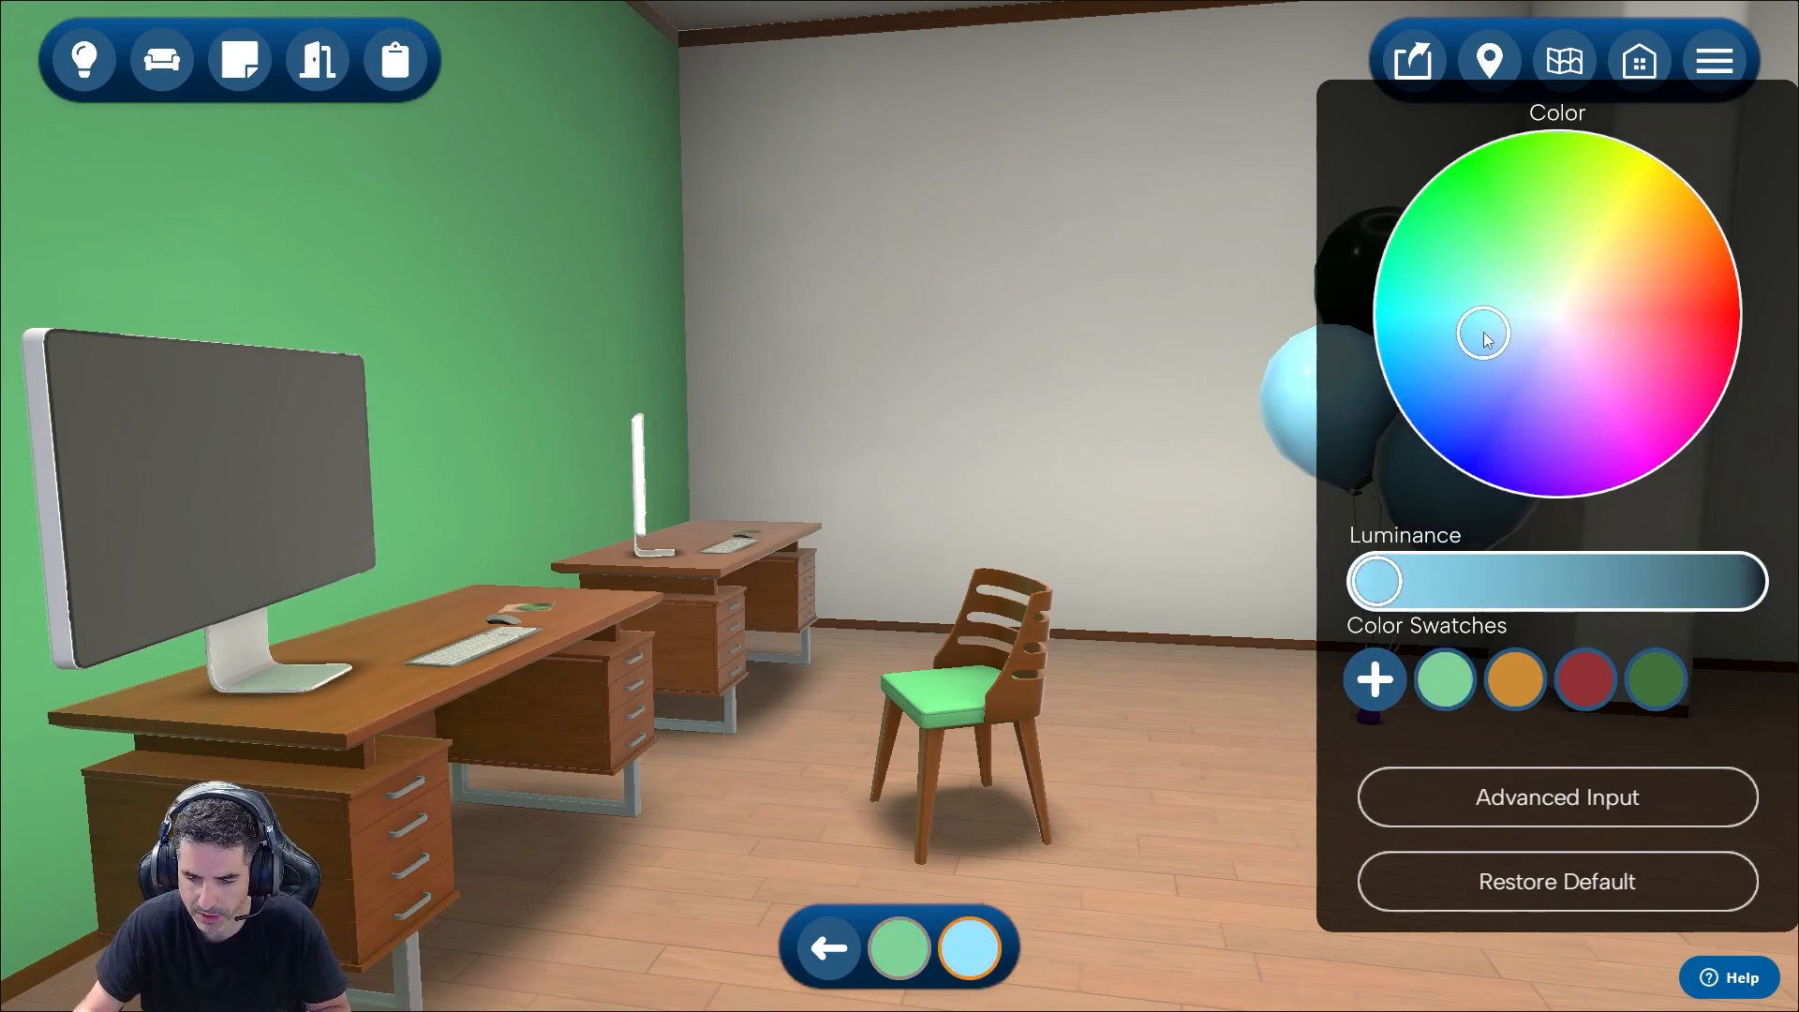
pyautogui.click(1172, 305)
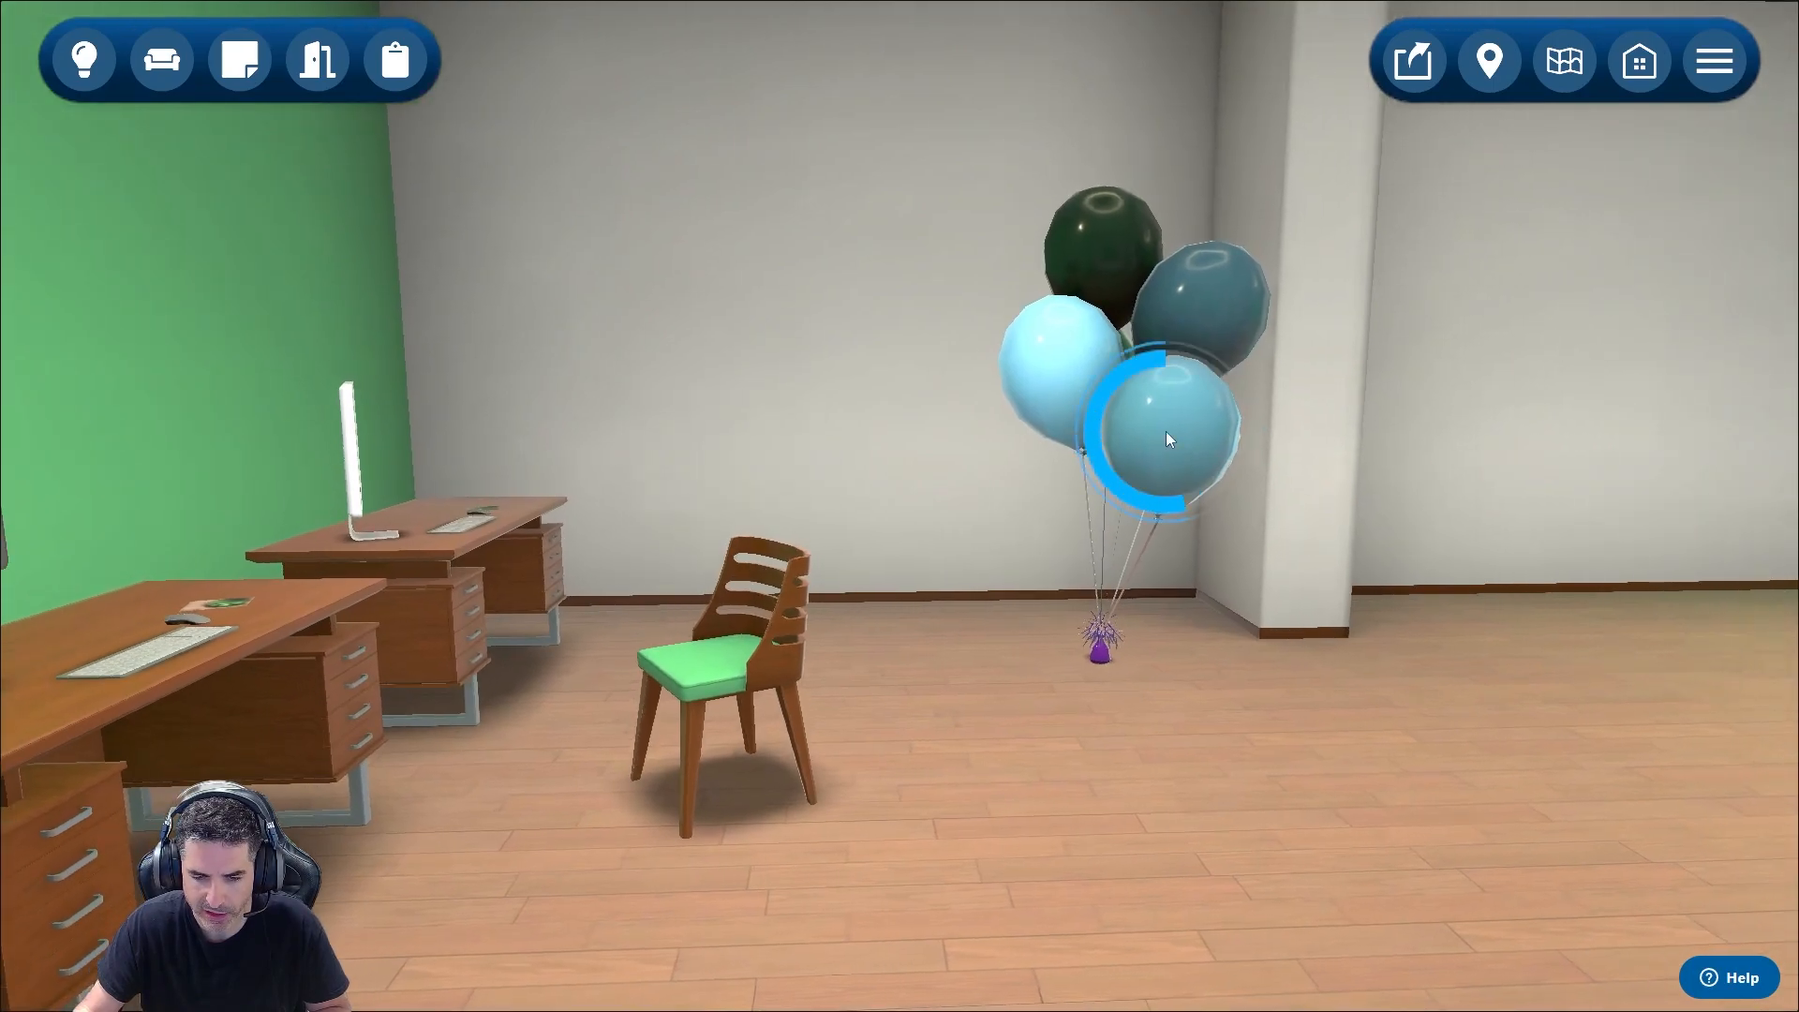
# Rotate the balloons right twice and set them on the rear desk's right end by the green wall.
pyautogui.moveTo(1165, 431); pyautogui.dragTo(1047, 435)
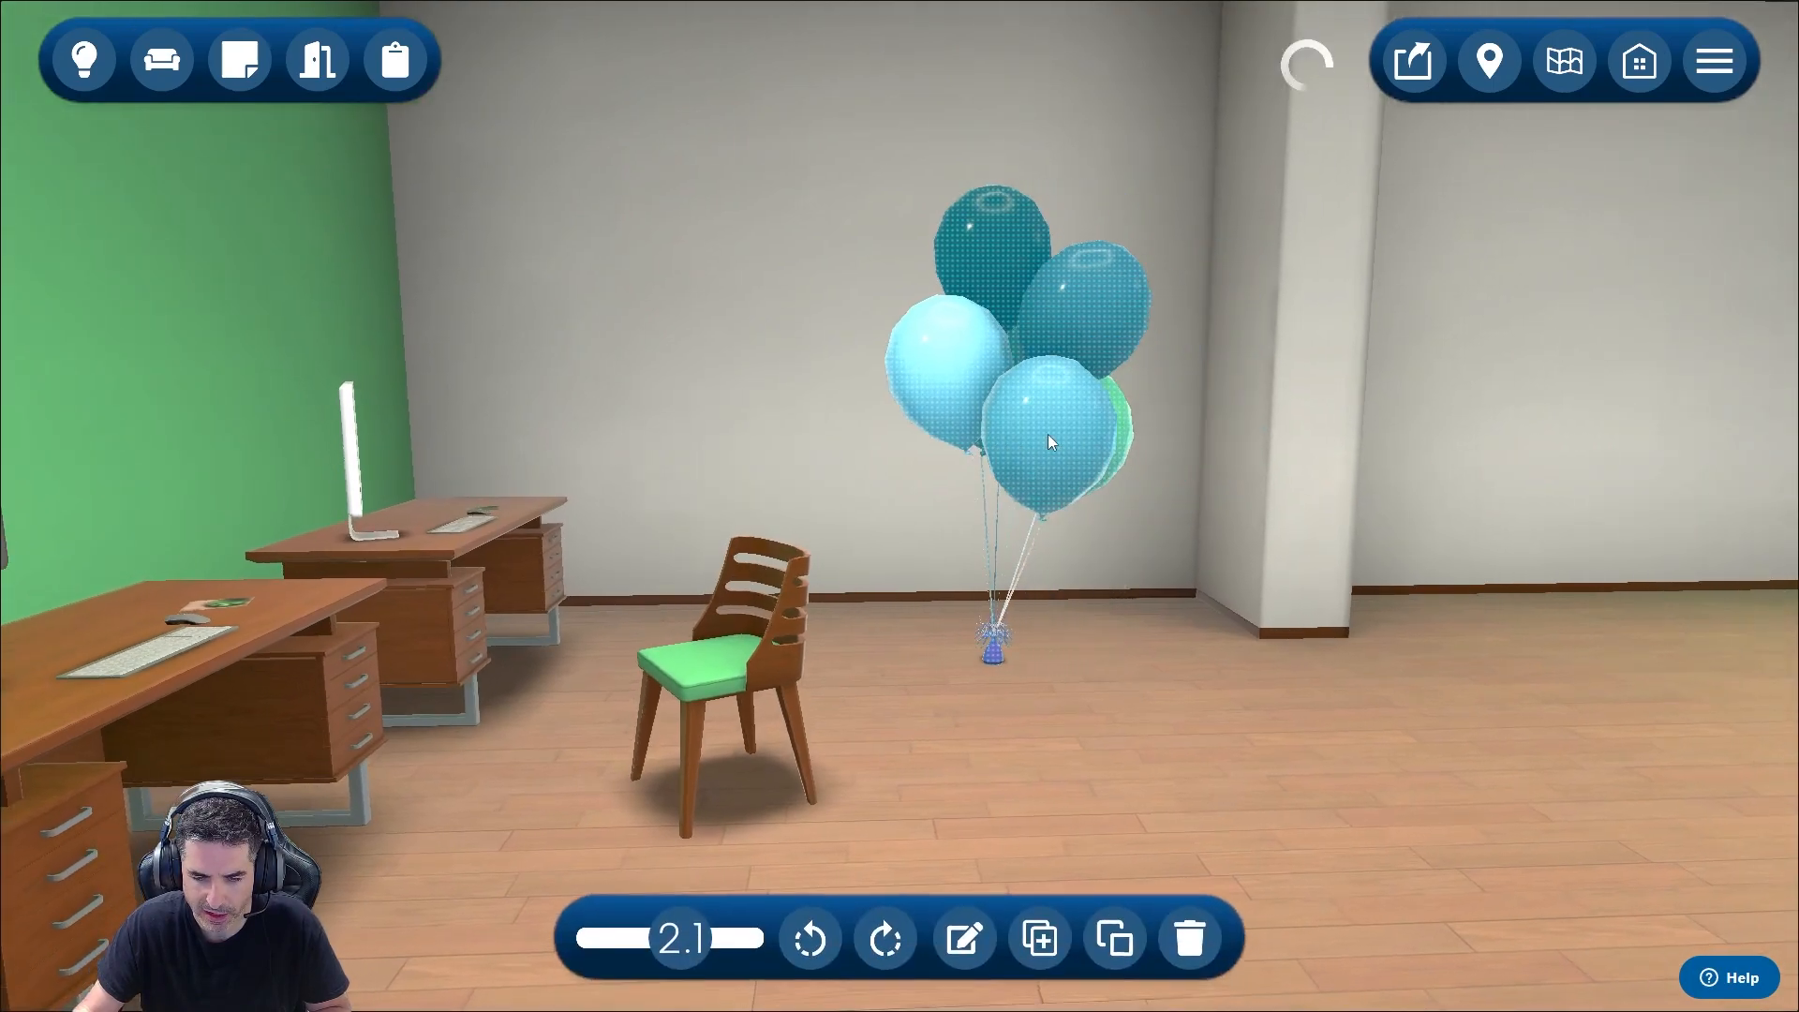
pyautogui.click(885, 945)
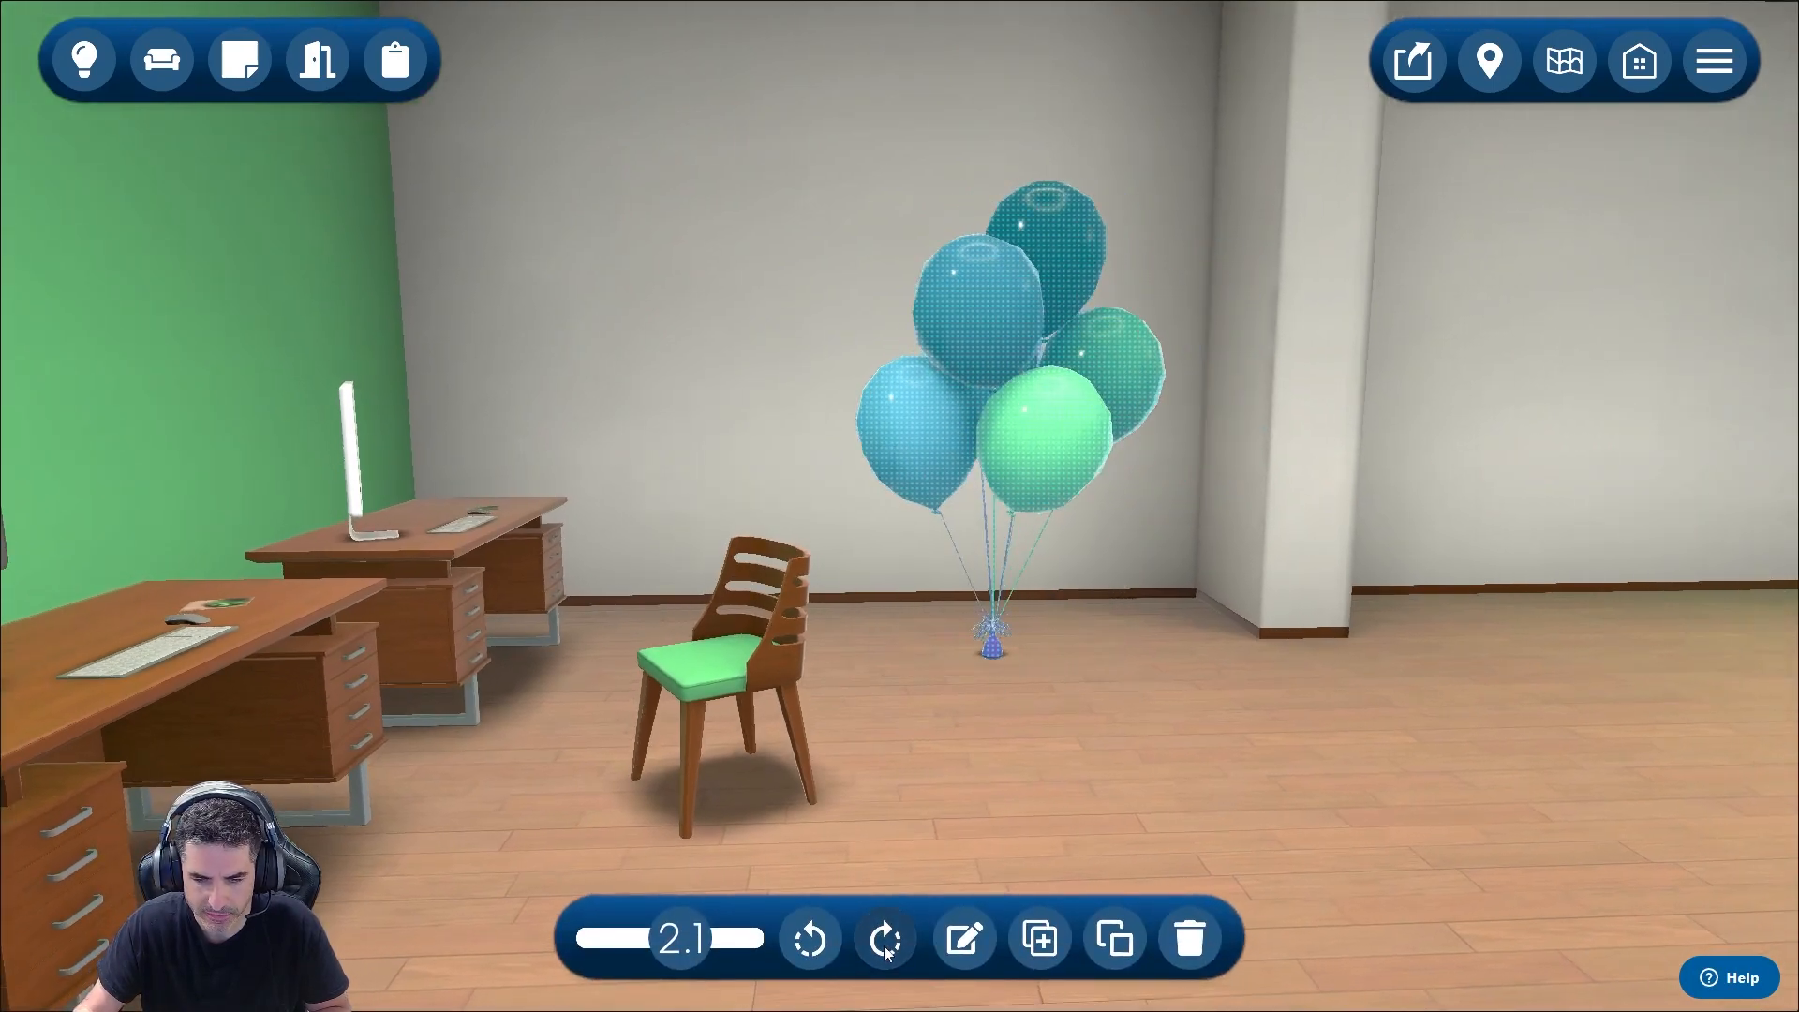
pyautogui.click(885, 944)
pyautogui.moveTo(969, 662); pyautogui.dragTo(426, 510)
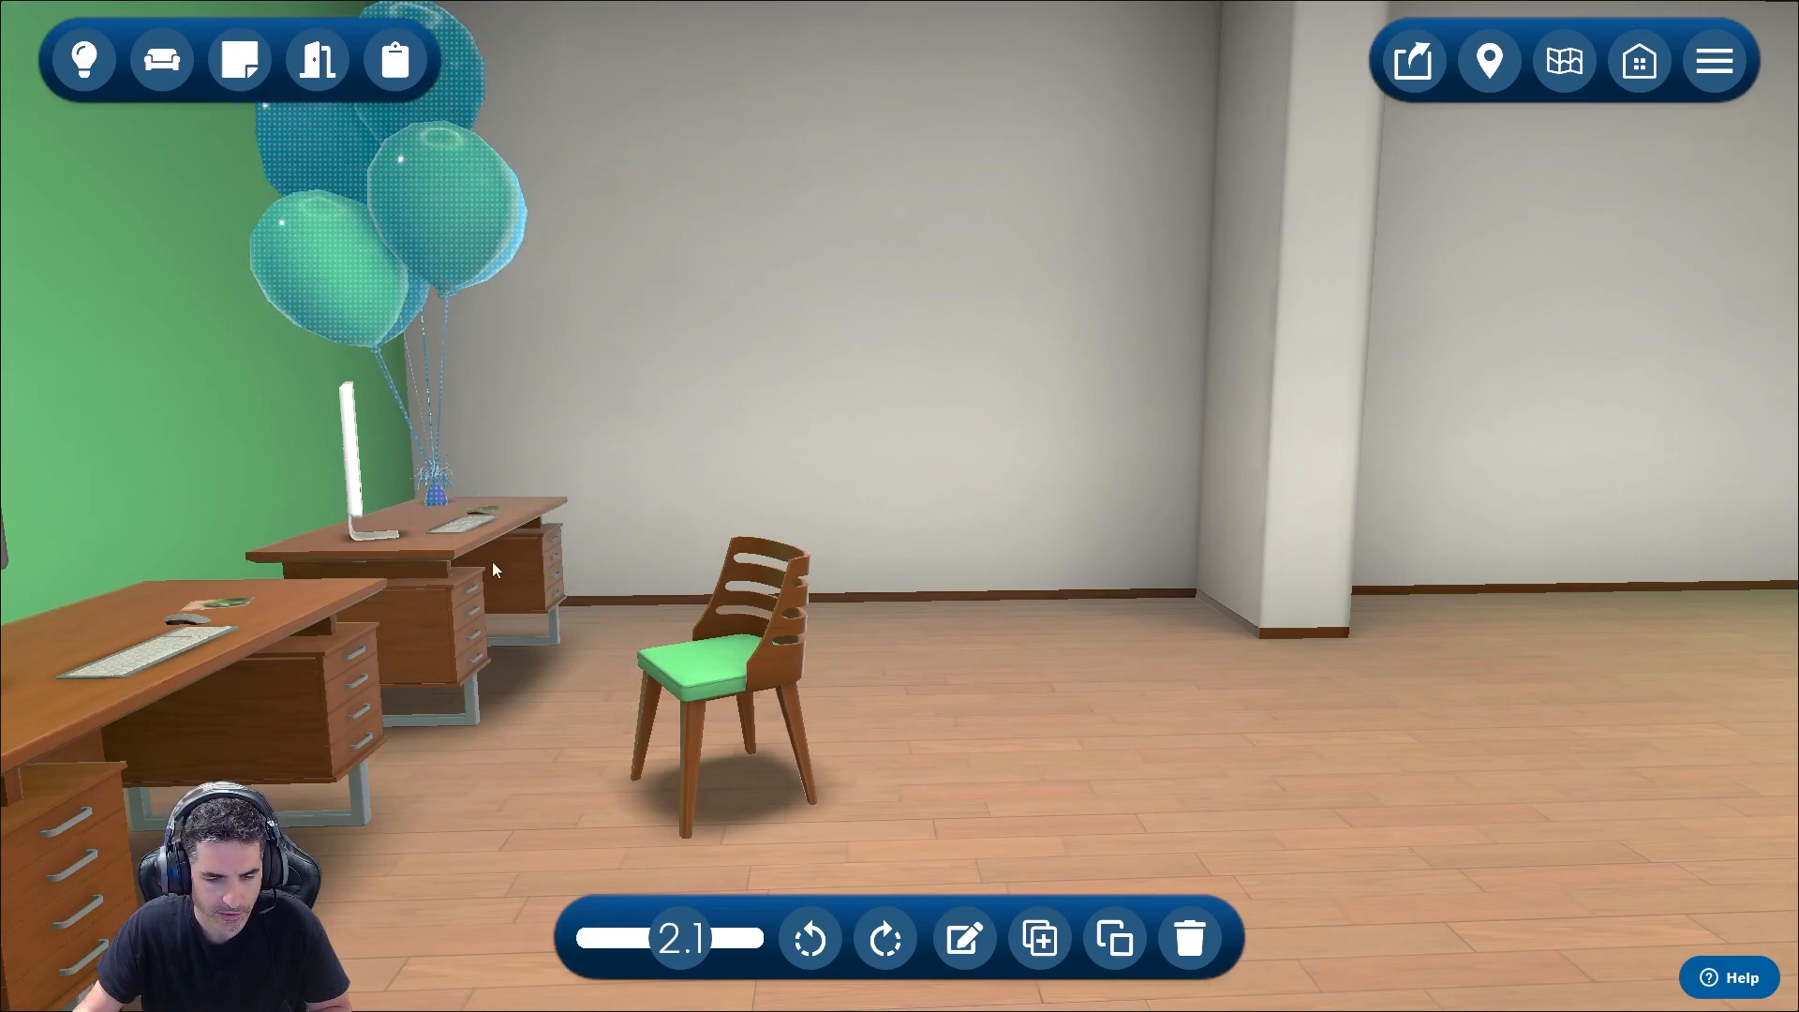
pyautogui.click(933, 754)
pyautogui.moveTo(846, 790); pyautogui.dragTo(776, 784)
pyautogui.press('s')
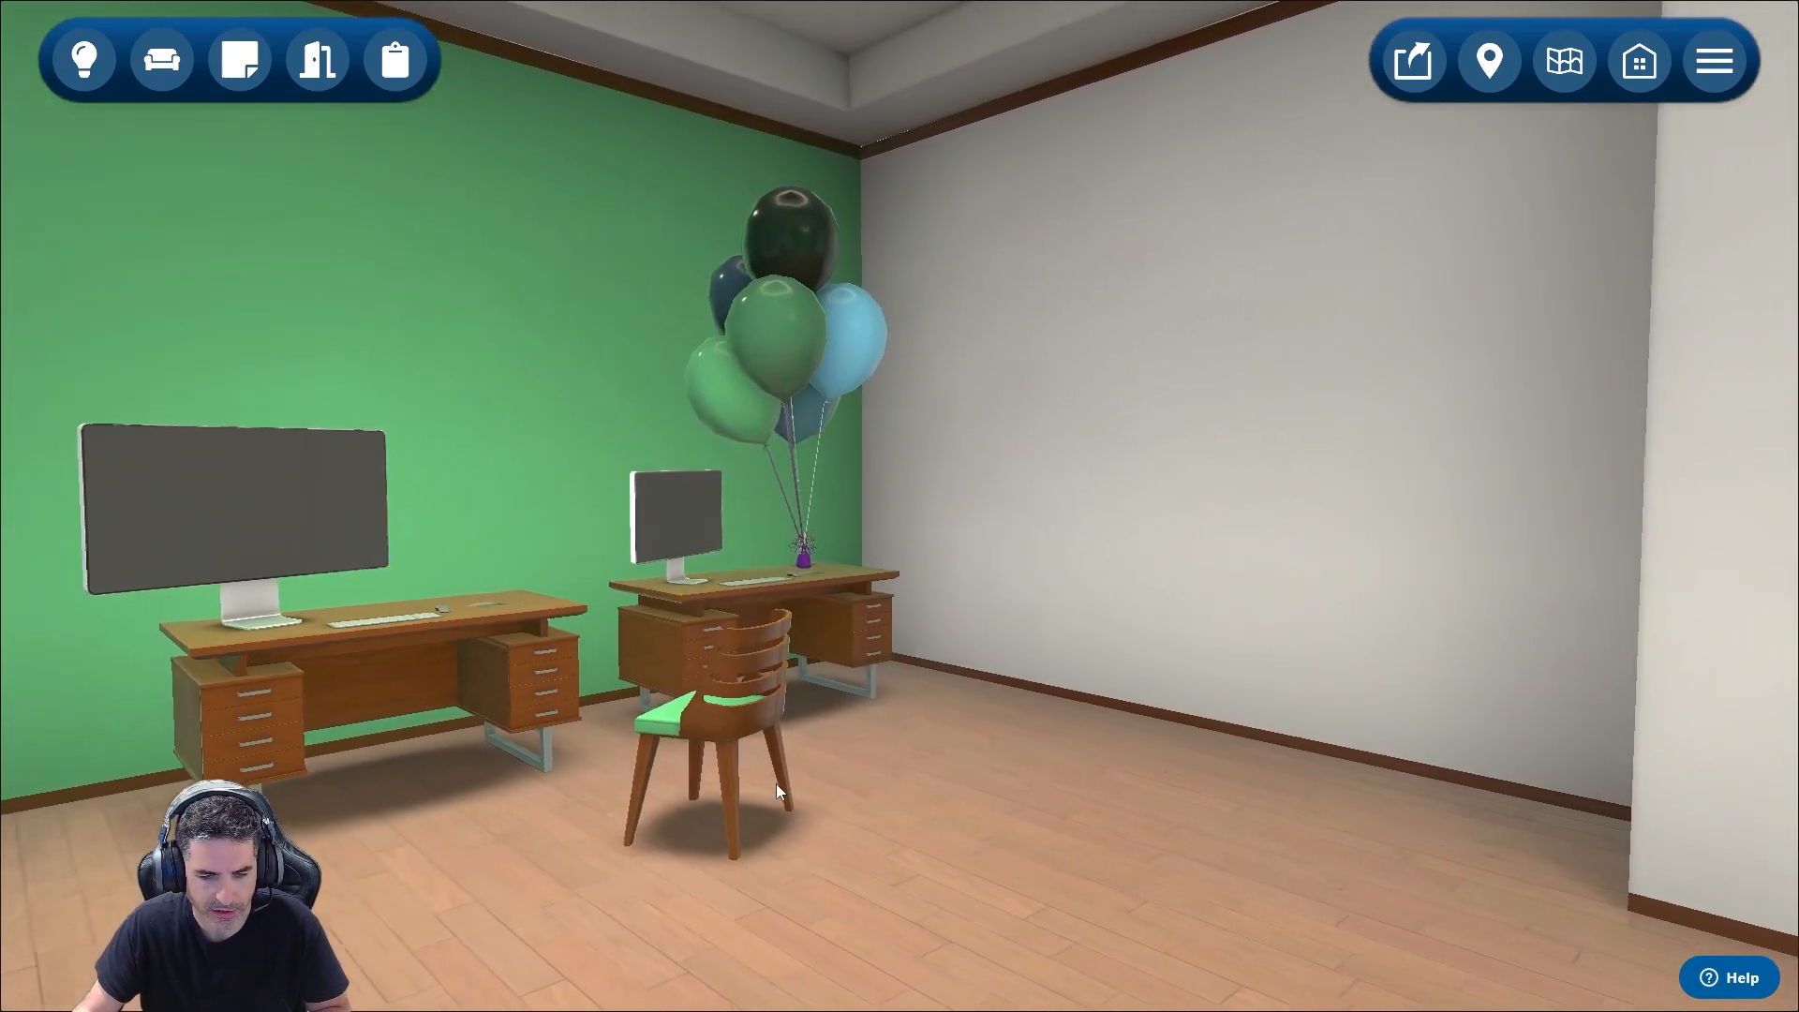
pyautogui.moveTo(1038, 851); pyautogui.dragTo(985, 836)
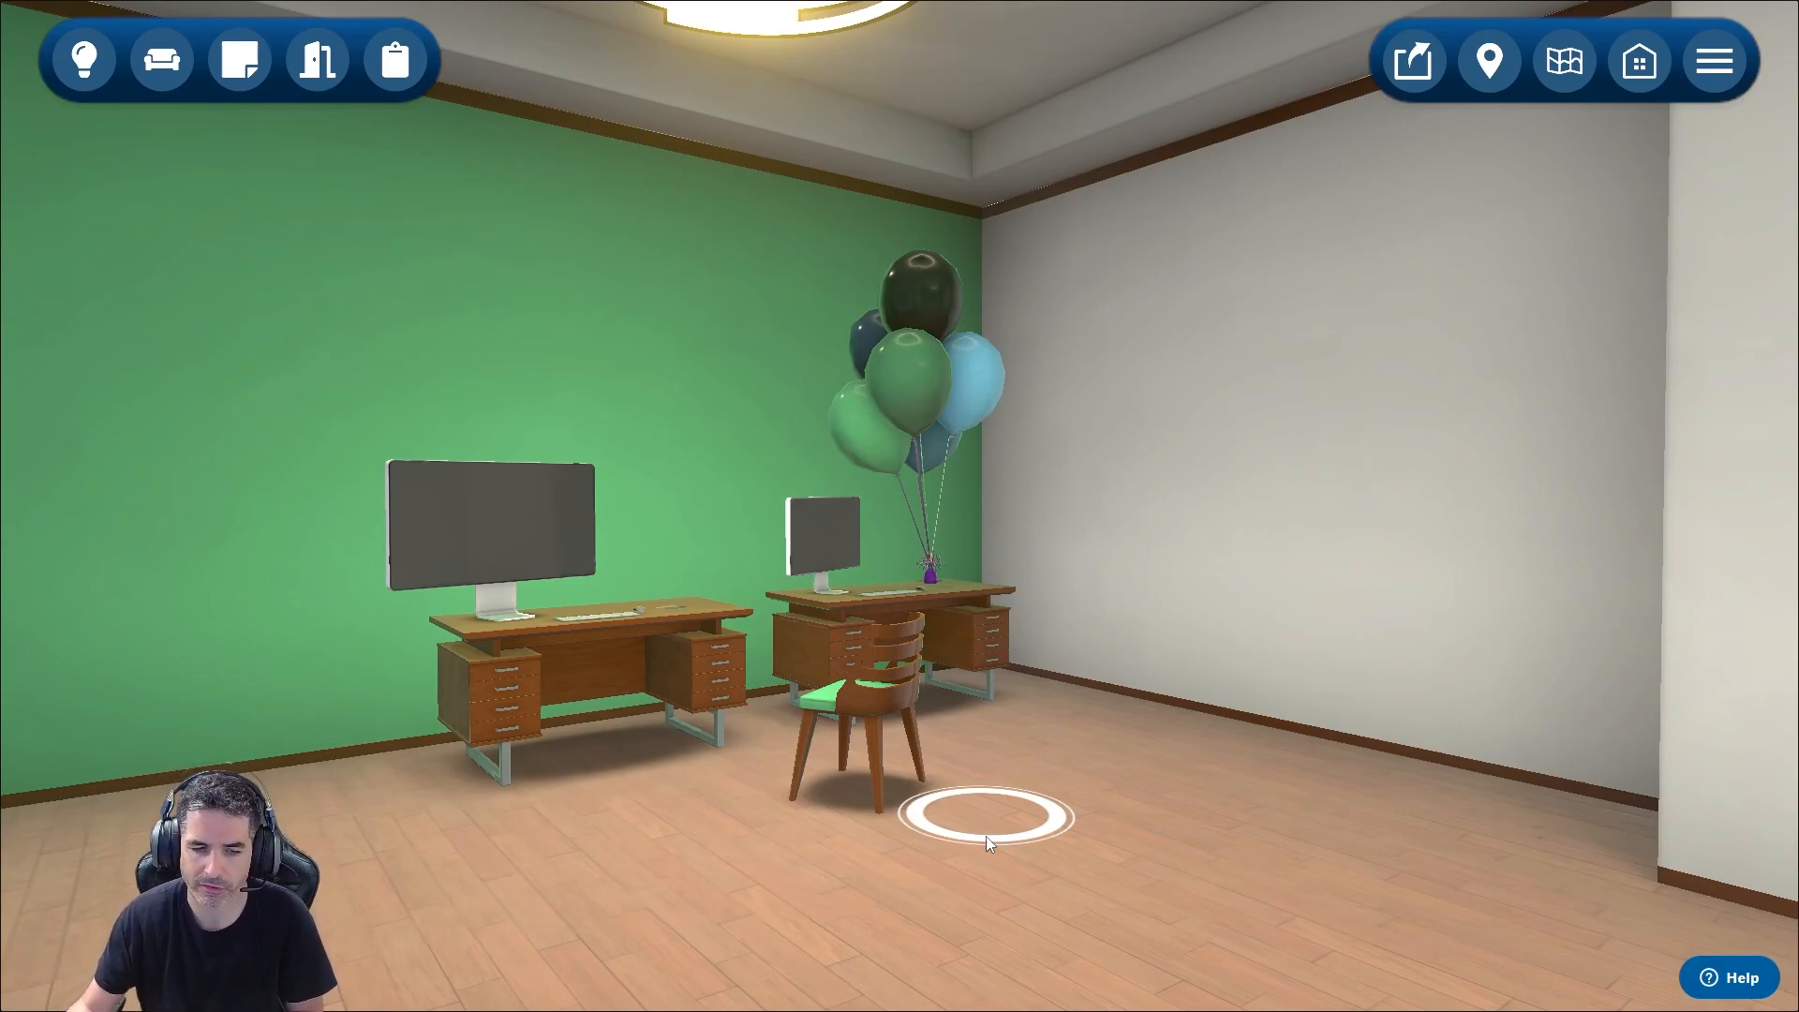
# Return to the Saganworks home page via the Home icon.
pyautogui.click(1630, 73)
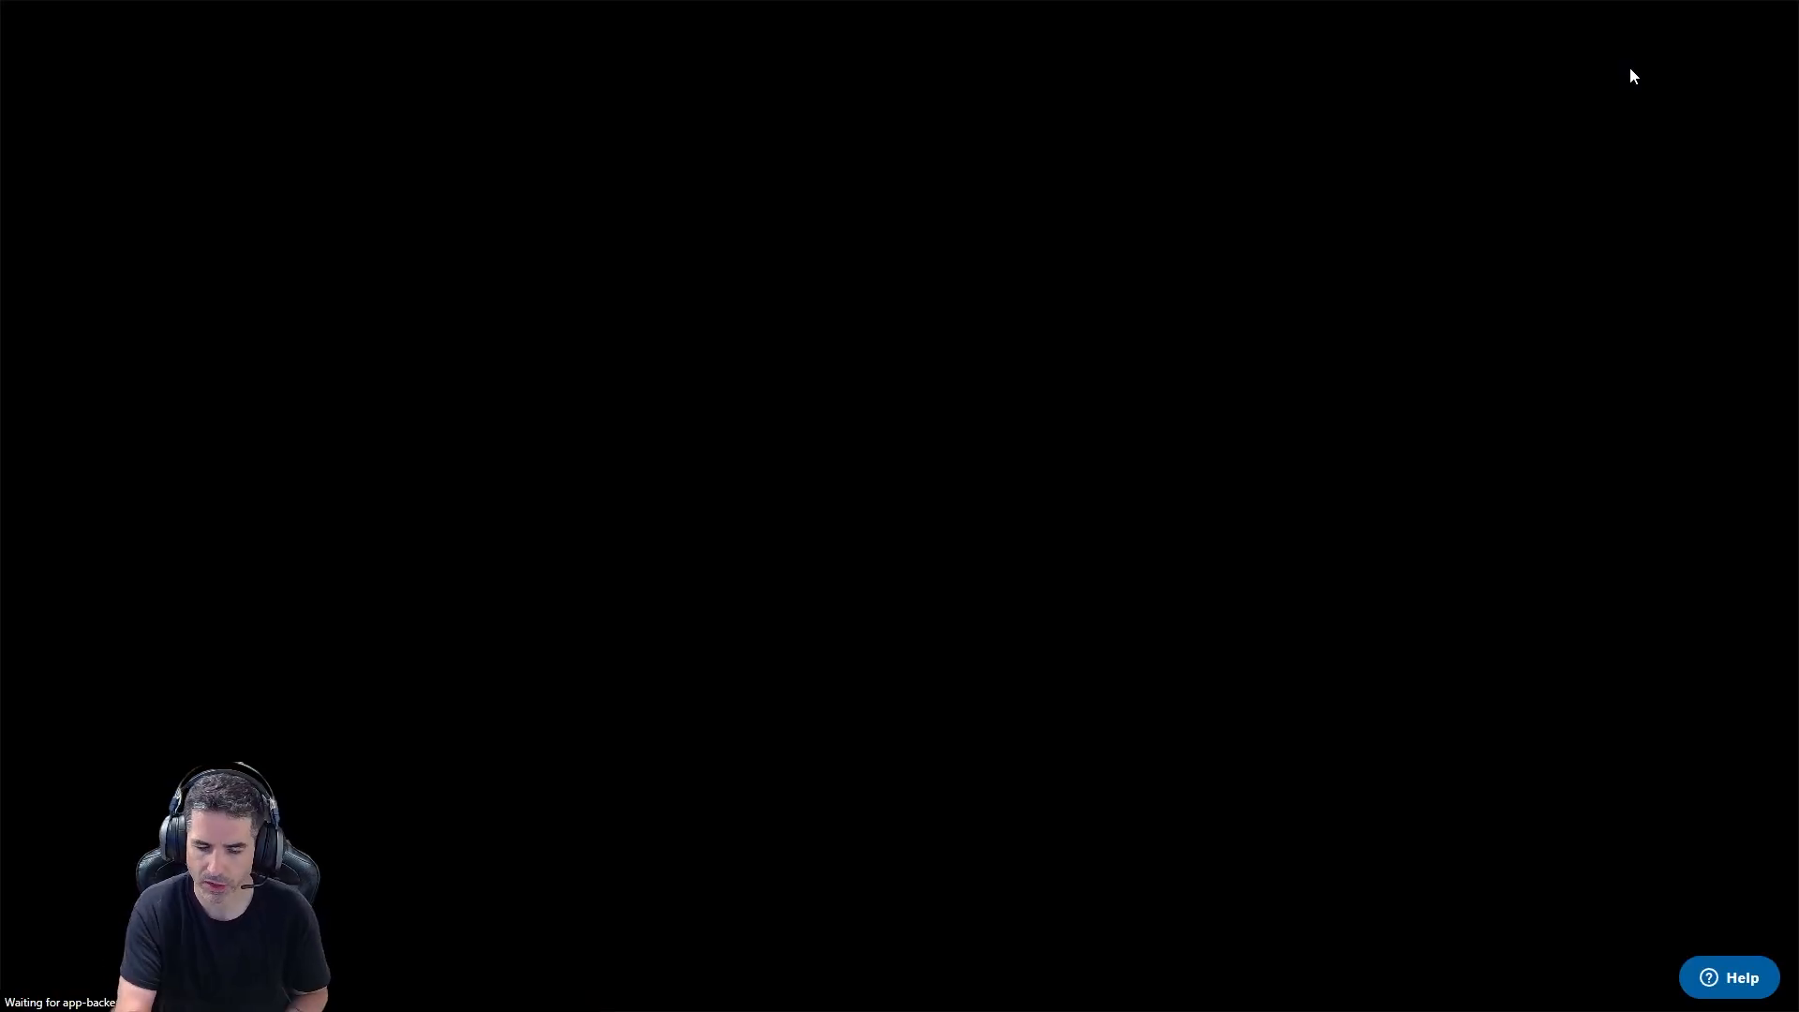